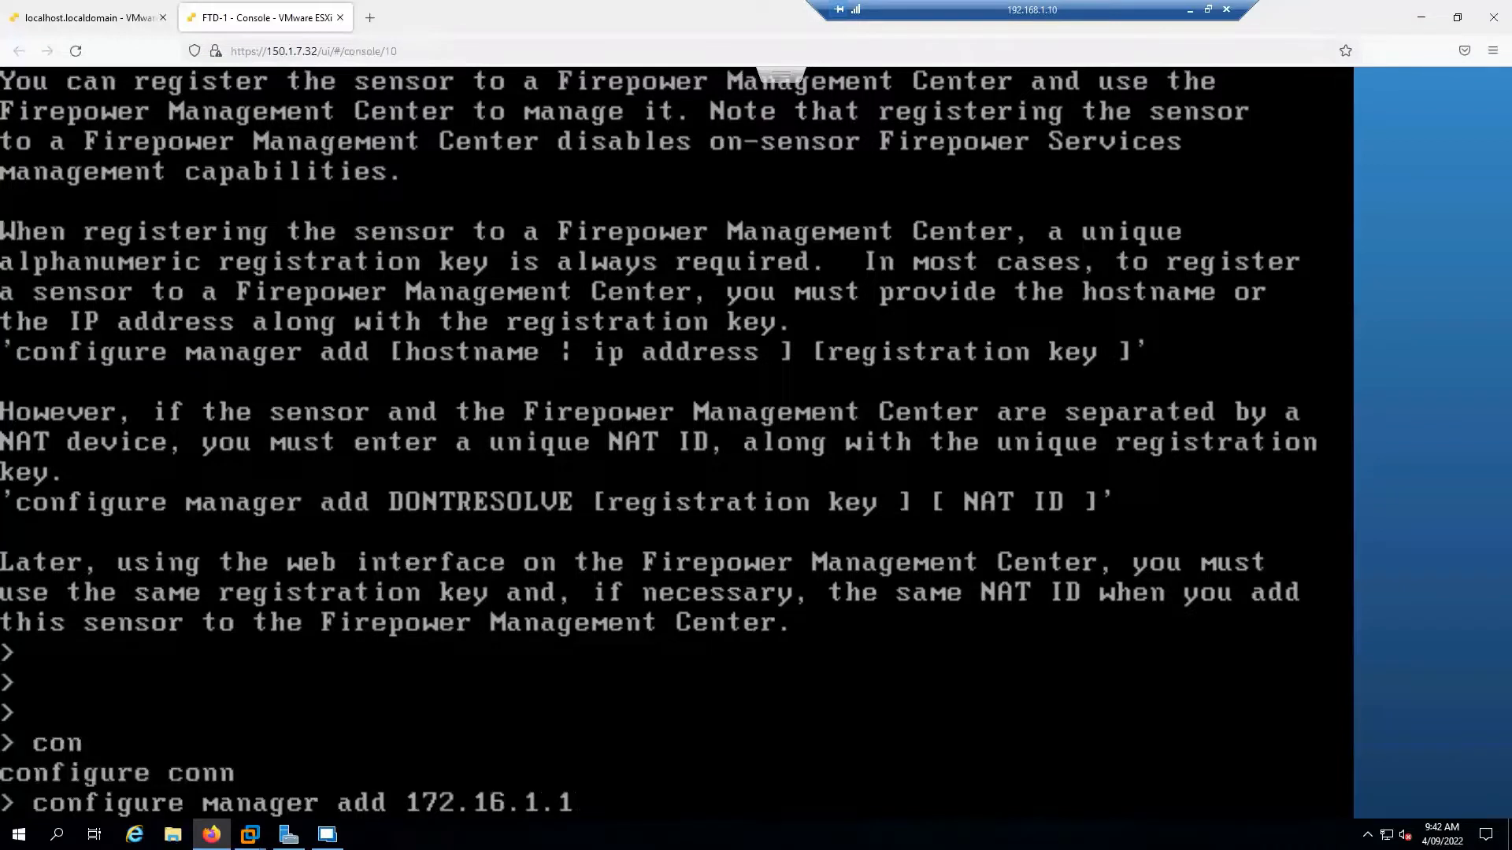
Erase the half-typed 'configure manager add fmc1.sysable.com' command and enter the expert shell
key("BackSpace")
key("BackSpace")
key("BackSpace")
key("BackSpace")
key("BackSpace")
key("BackSpace")
key("BackSpace")
key("BackSpace")
key("BackSpace")
key("BackSpace")
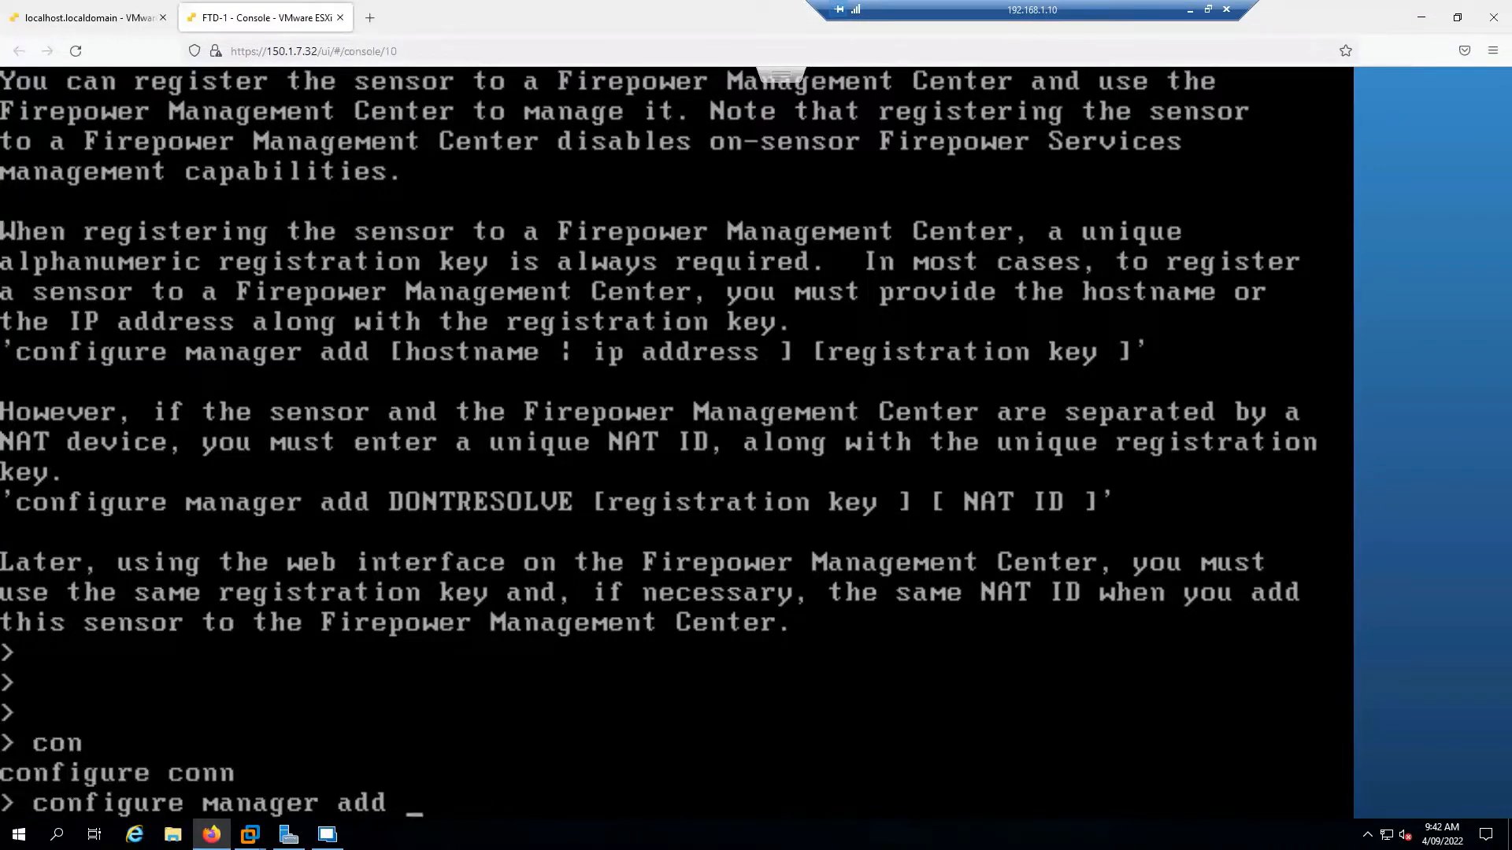
type("fmc1.sysab")
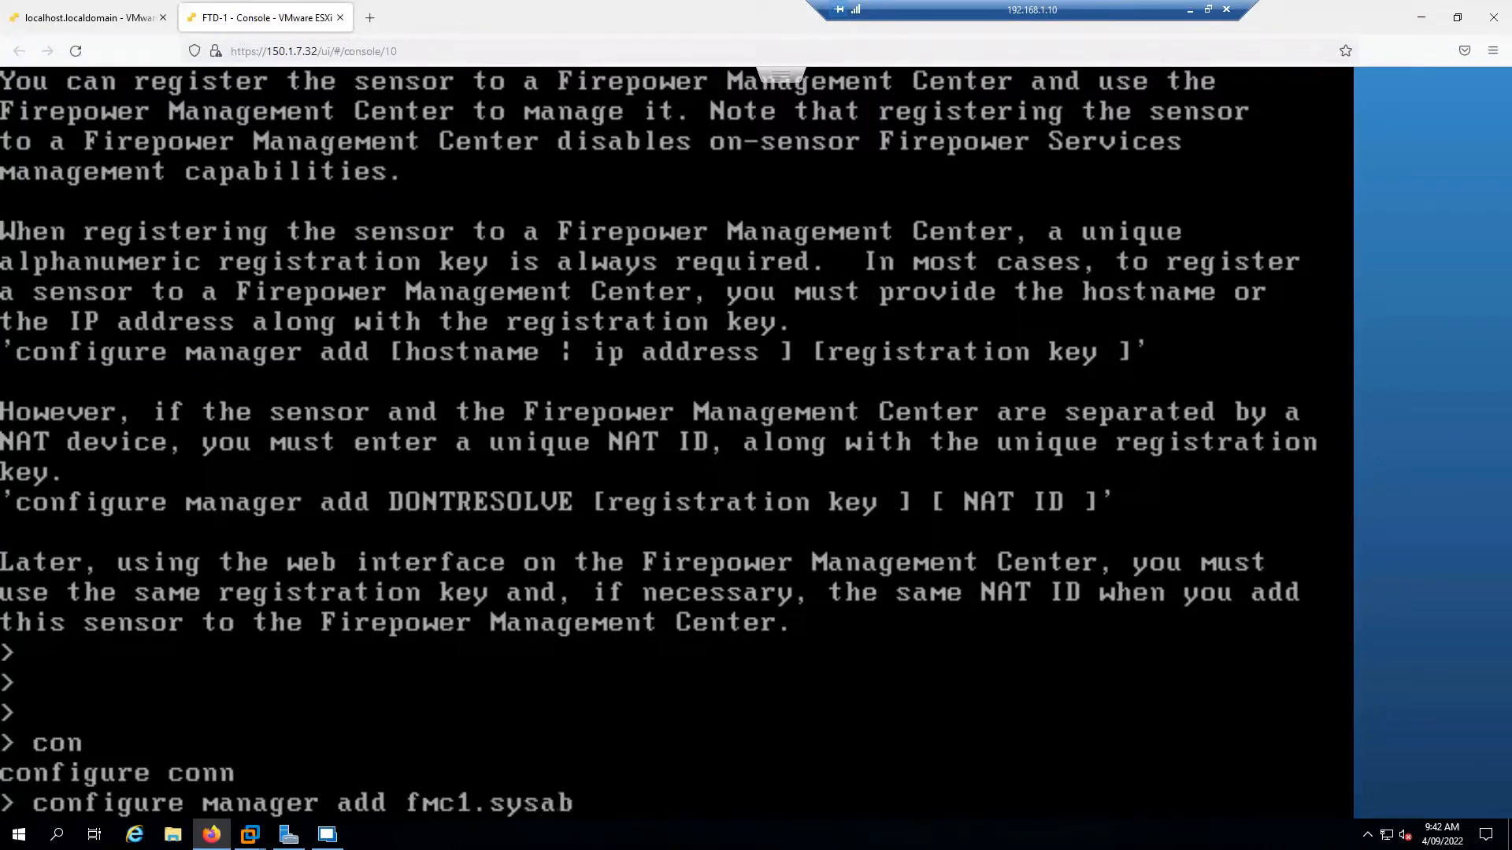
type("le.com")
key("BackSpace")
key("BackSpace")
key("BackSpace")
key("BackSpace")
key("BackSpace")
key("BackSpace")
key("BackSpace")
key("BackSpace")
key("BackSpace")
key("BackSpace")
key("BackSpace")
key("BackSpace")
key("BackSpace")
key("BackSpace")
key("BackSpace")
key("BackSpace")
key("BackSpace")
key("BackSpace")
key("BackSpace")
key("BackSpace")
key("BackSpace")
key("BackSpace")
key("BackSpace")
key("BackSpace")
key("BackSpace")
key("BackSpace")
key("BackSpace")
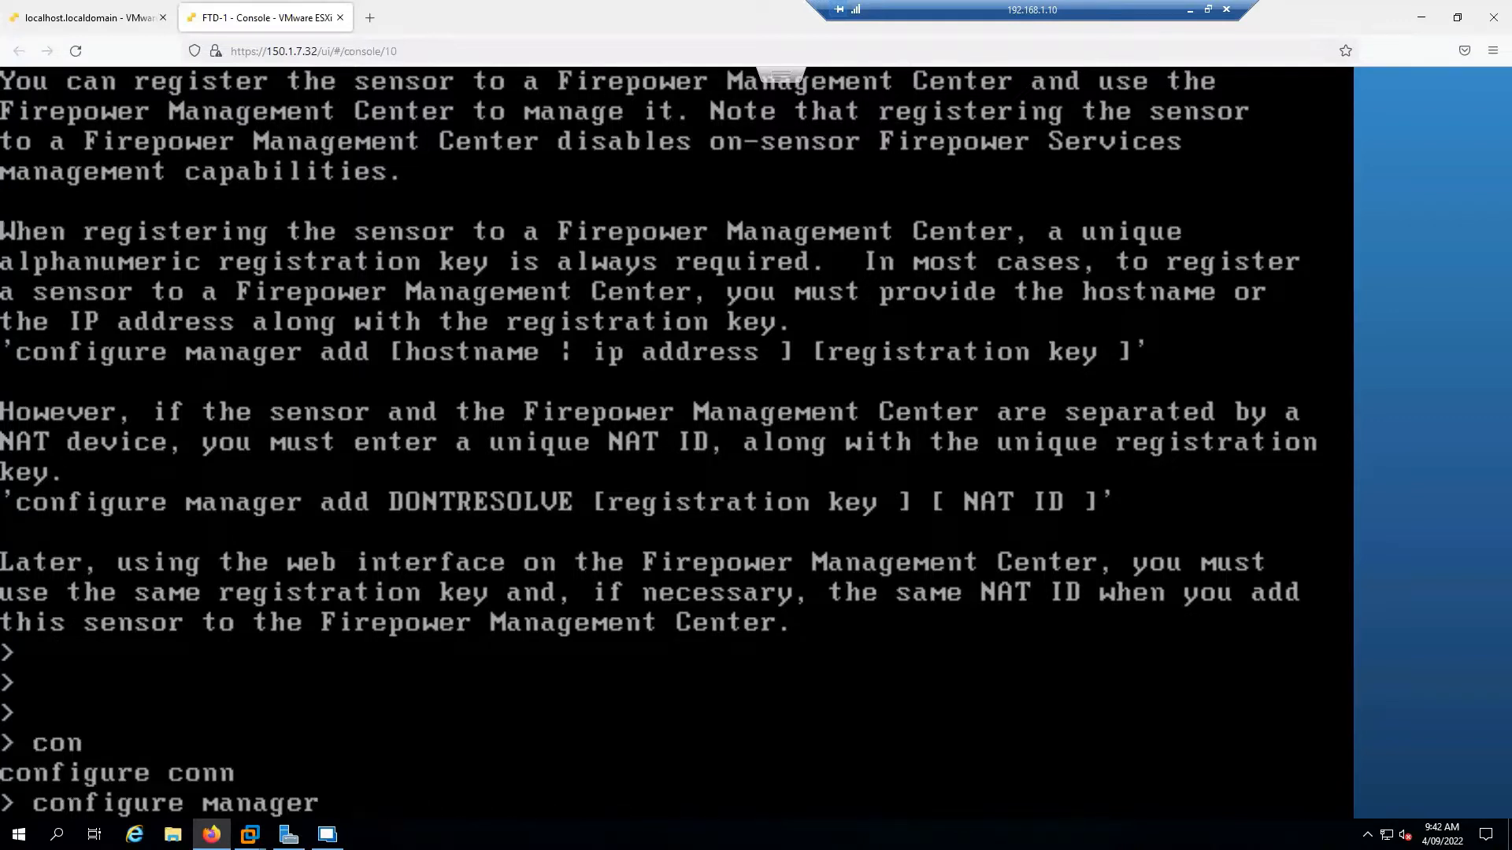
key("BackSpace")
key("BackSpace")
type("exp")
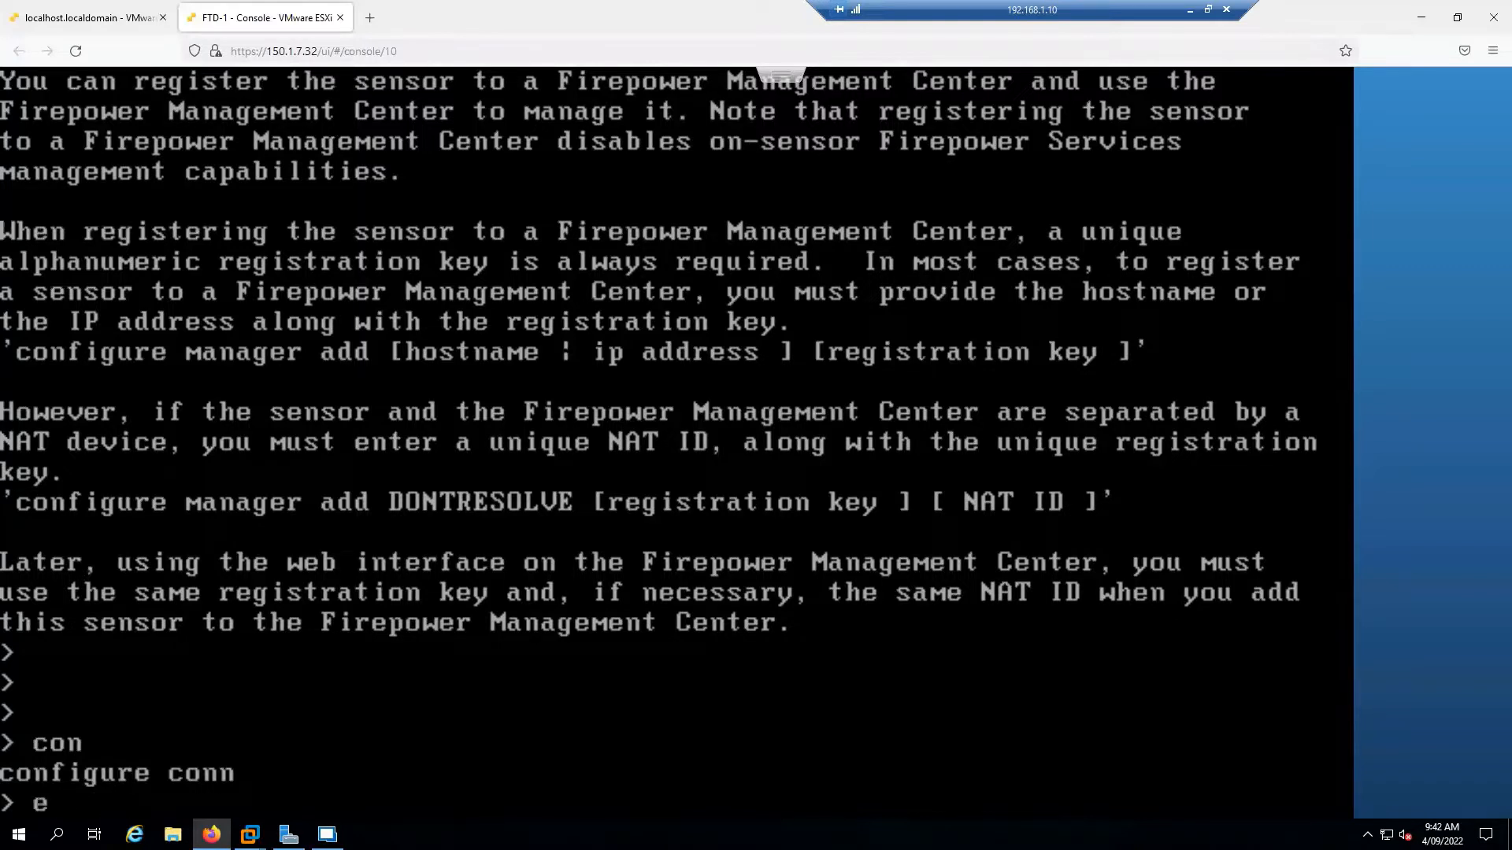
key("BackSpace")
key("BackSpace")
key("BackSpace")
type("expert")
key("Return")
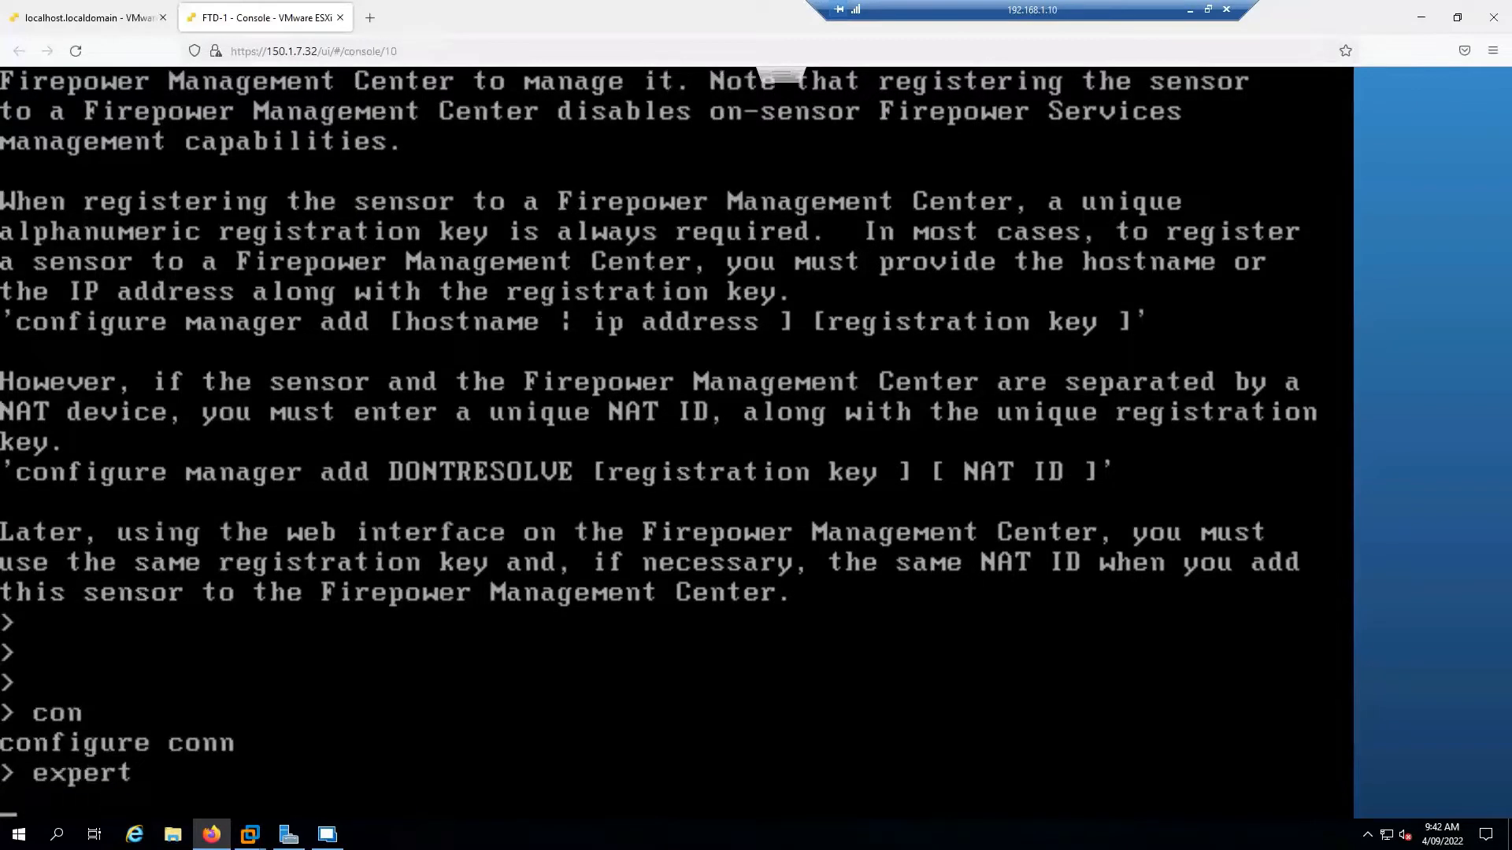
Confirm FTD-1 reaches fmc1.sysable.com with 'sudo ping', then leave the expert shell
key("Return")
key("Return")
key("Return")
key("Return")
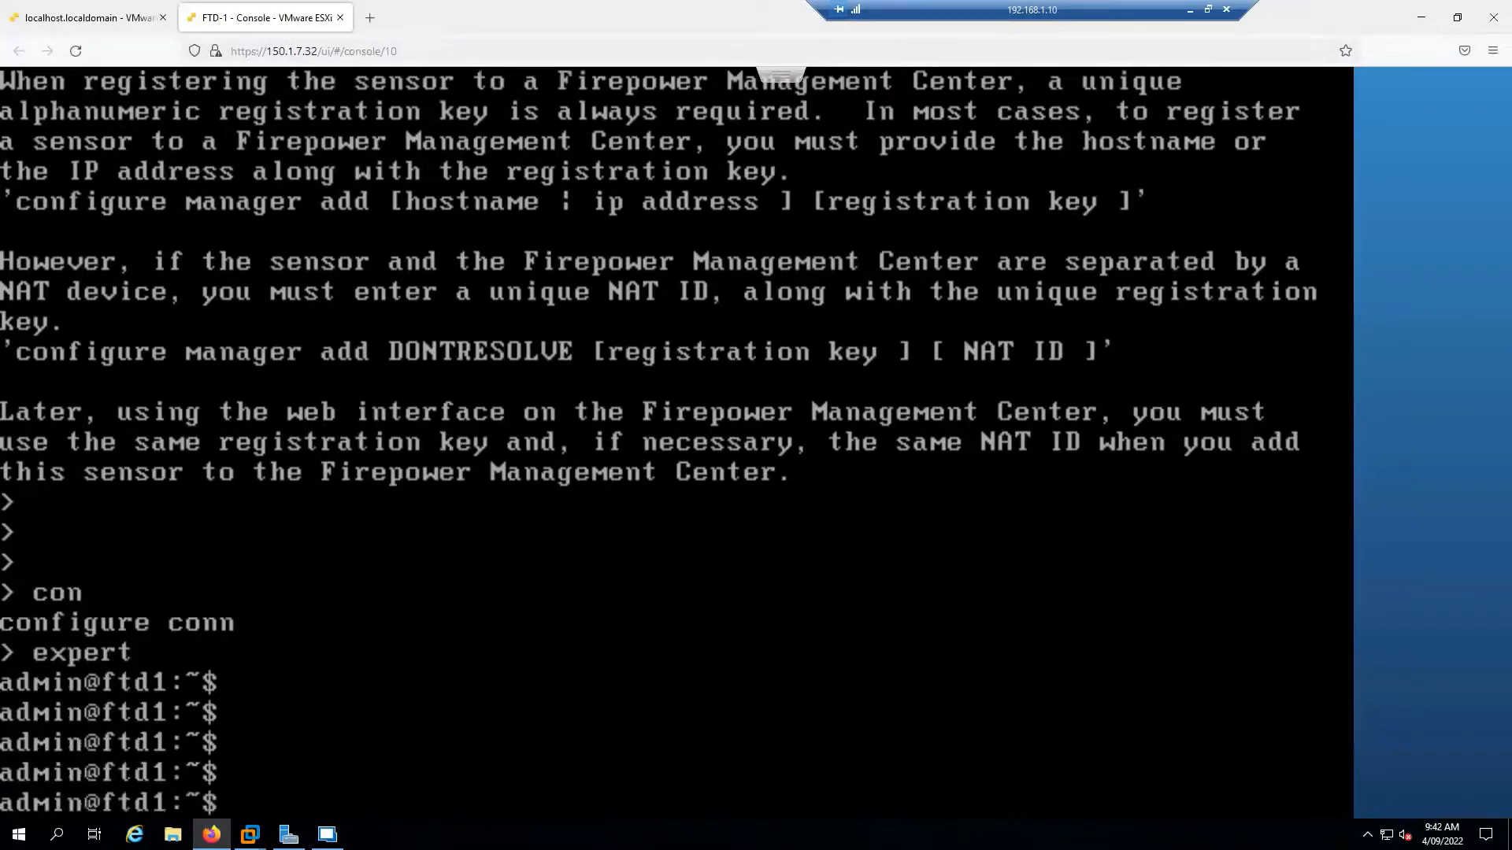
type("sudo ping f")
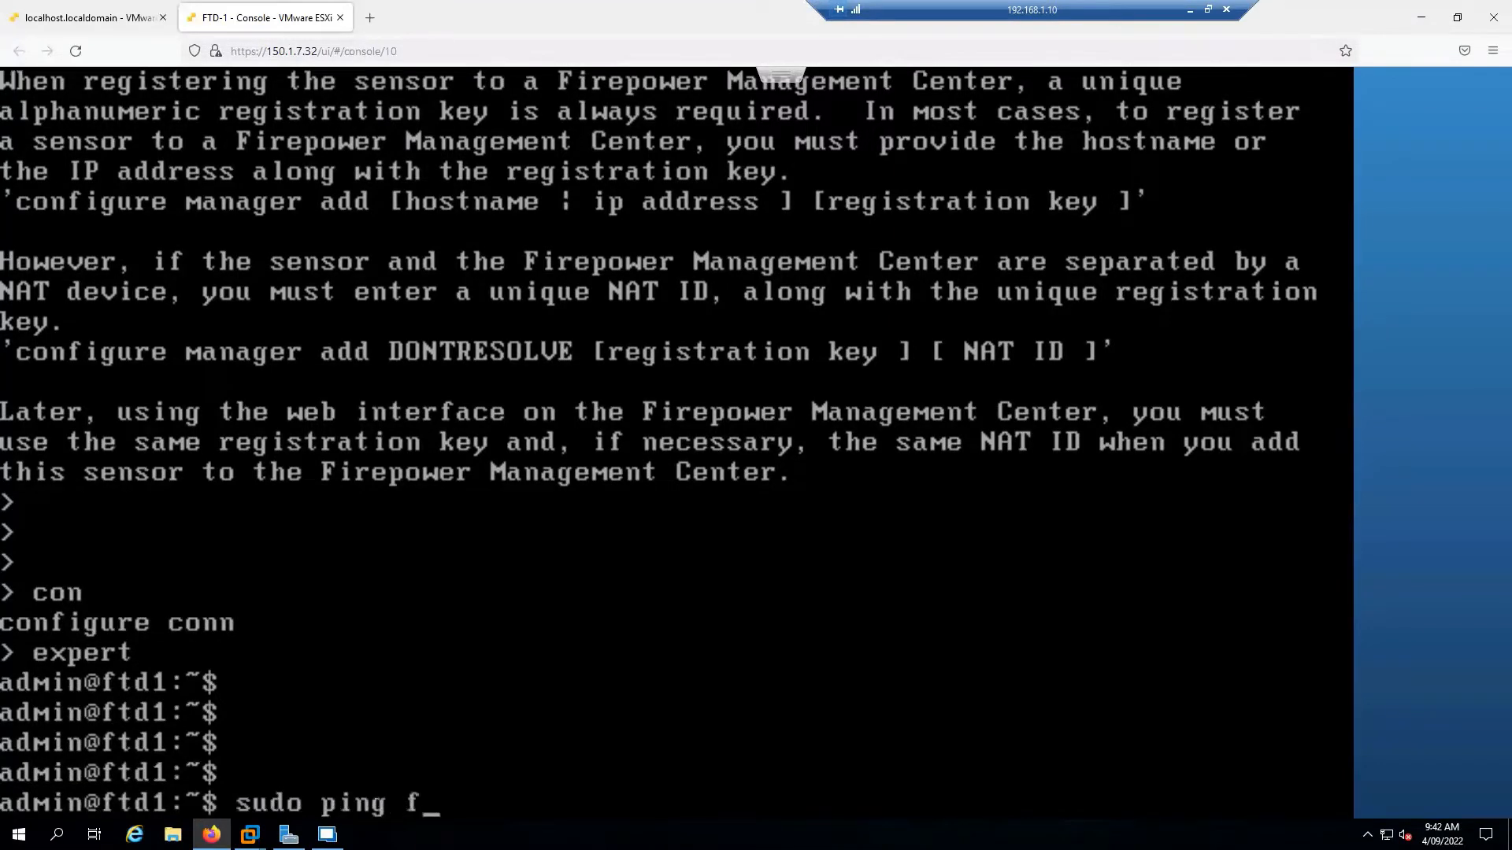
type("mc1.sysable.com")
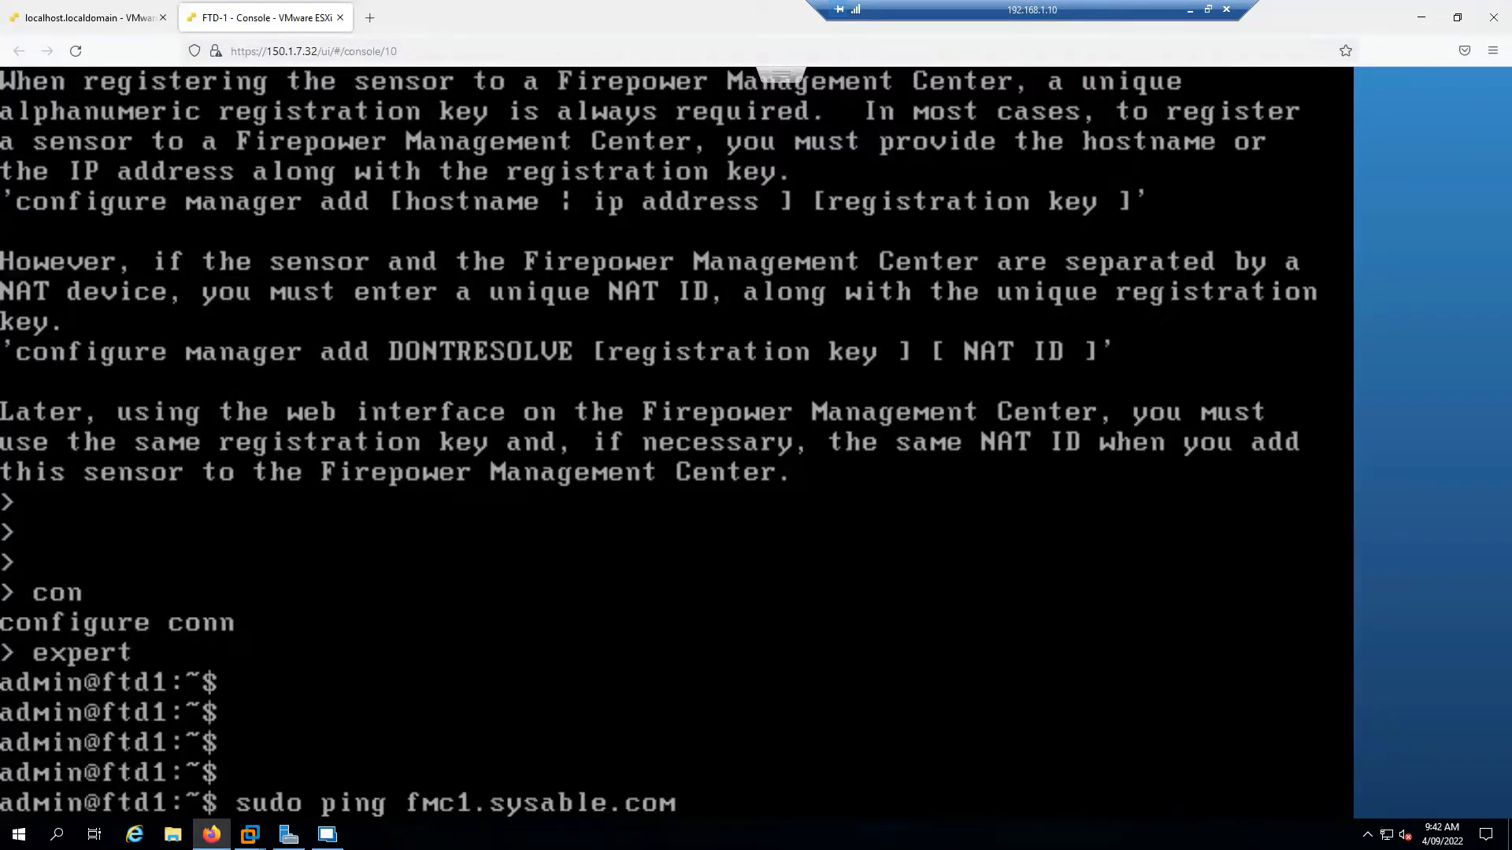
key("Return")
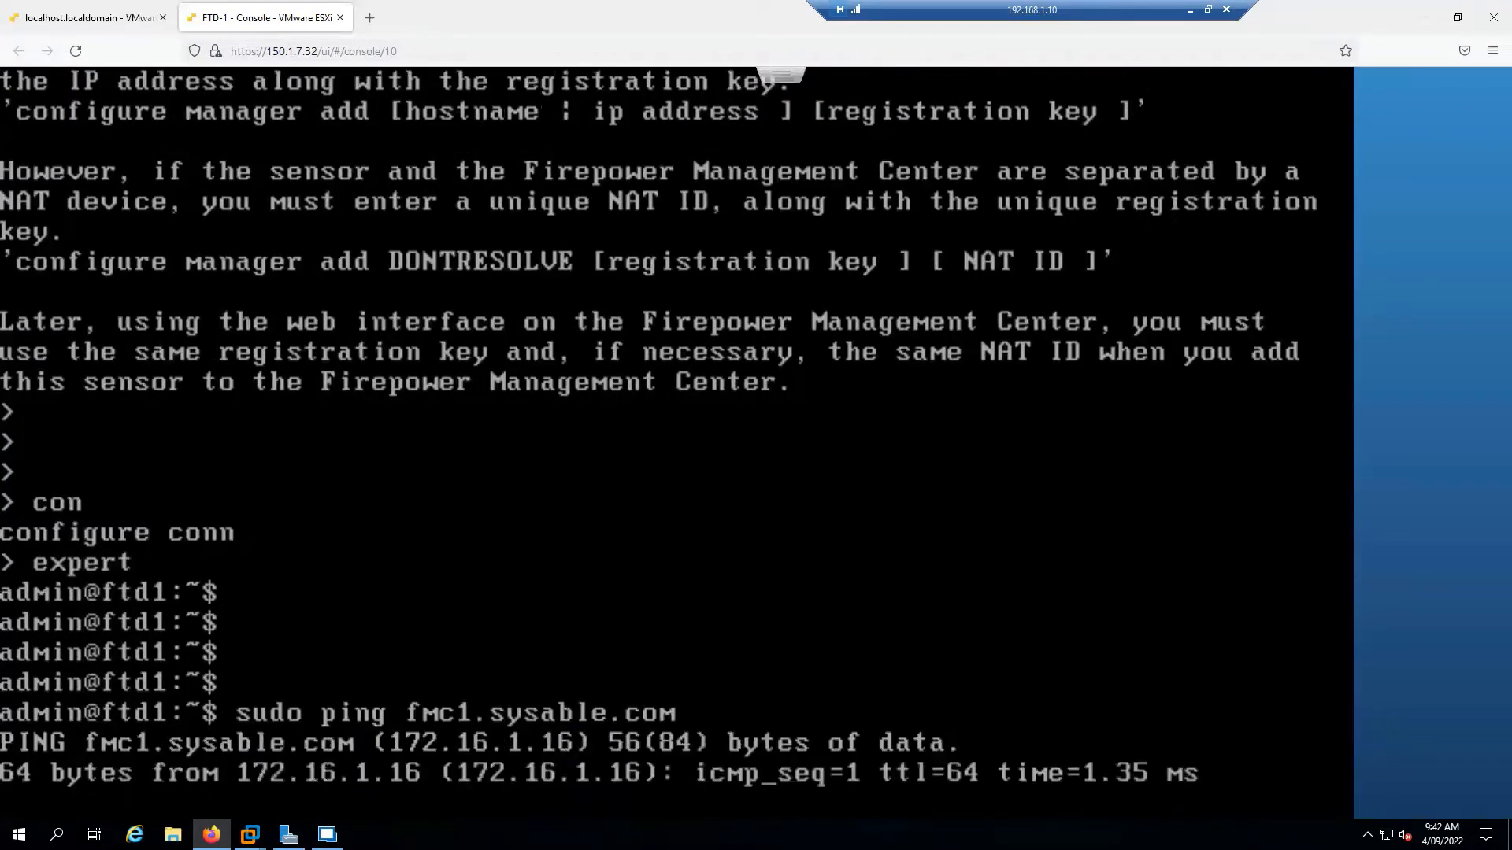
key("ctrl+c")
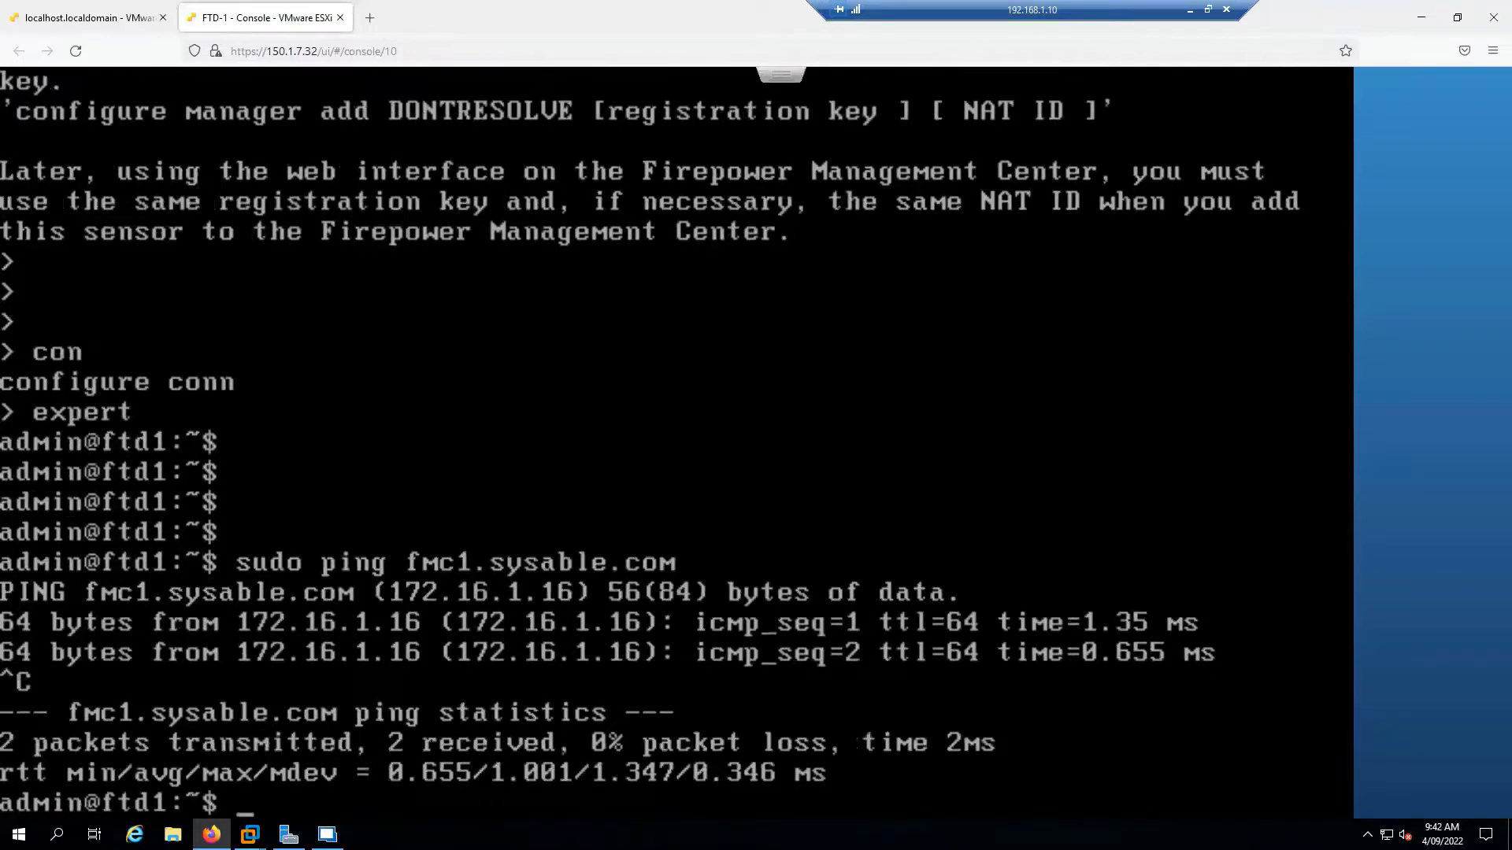
type("exit")
key("Return")
key("Return")
key("Return")
key("Return")
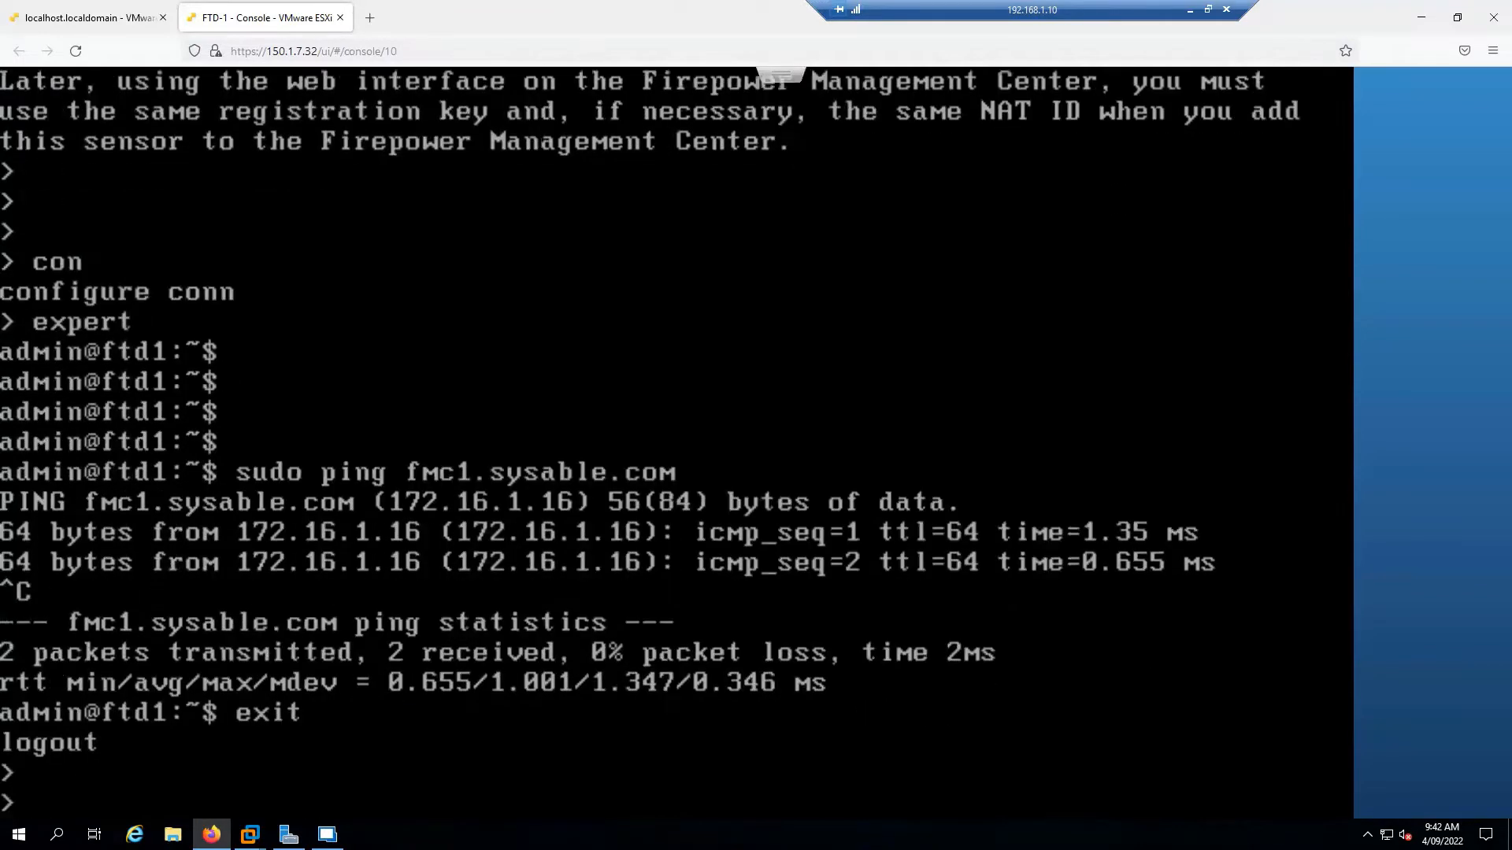
Register FTD-1 with 'configure manager add fmc1.sysable.com' plus the registration key
type("con")
key("Tab")
type("fgi")
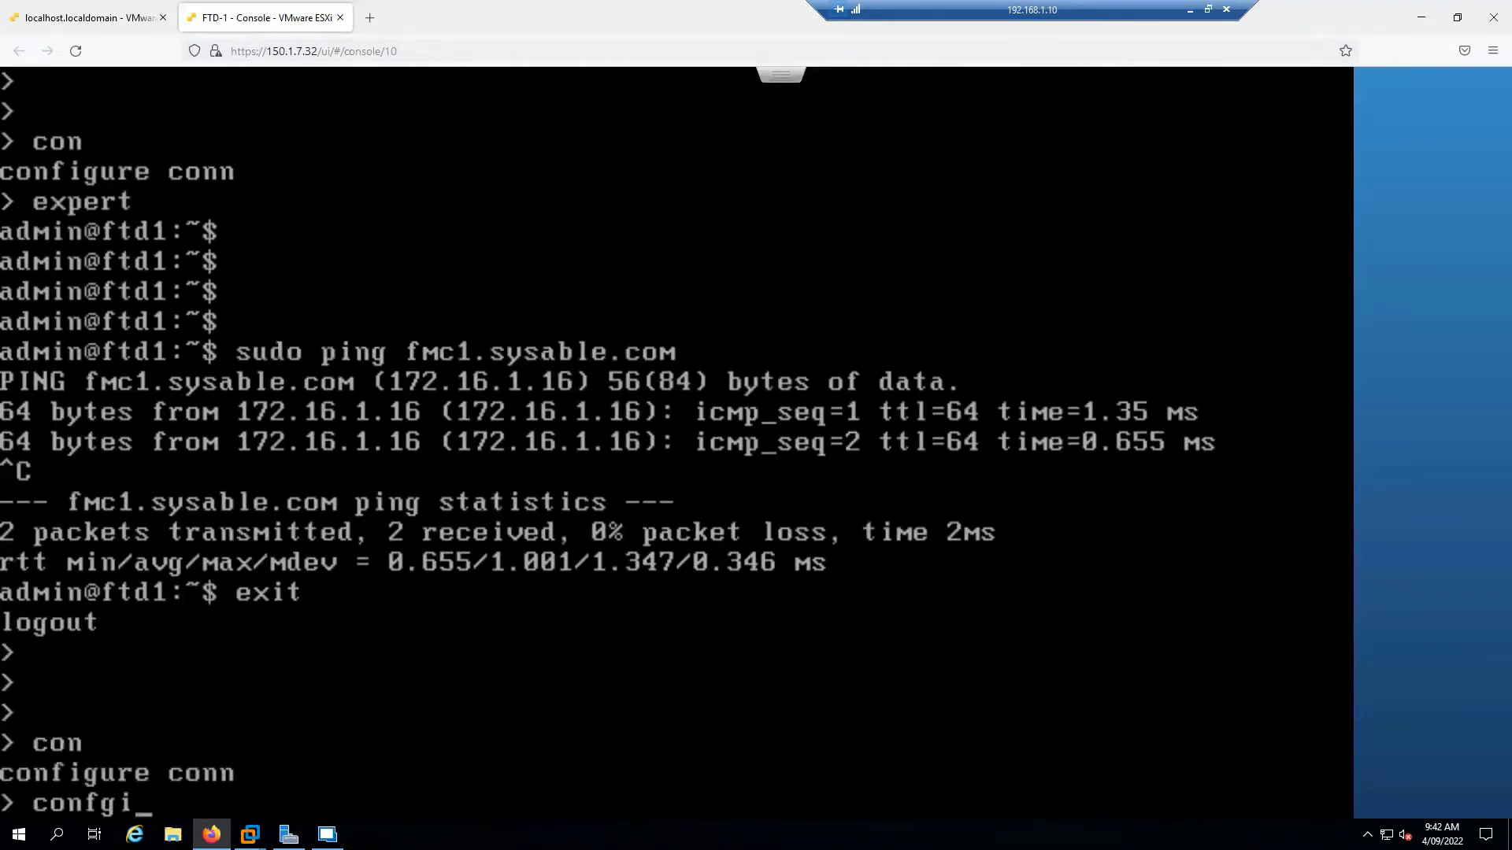
key("Tab")
type("man")
key("Tab")
type("ad")
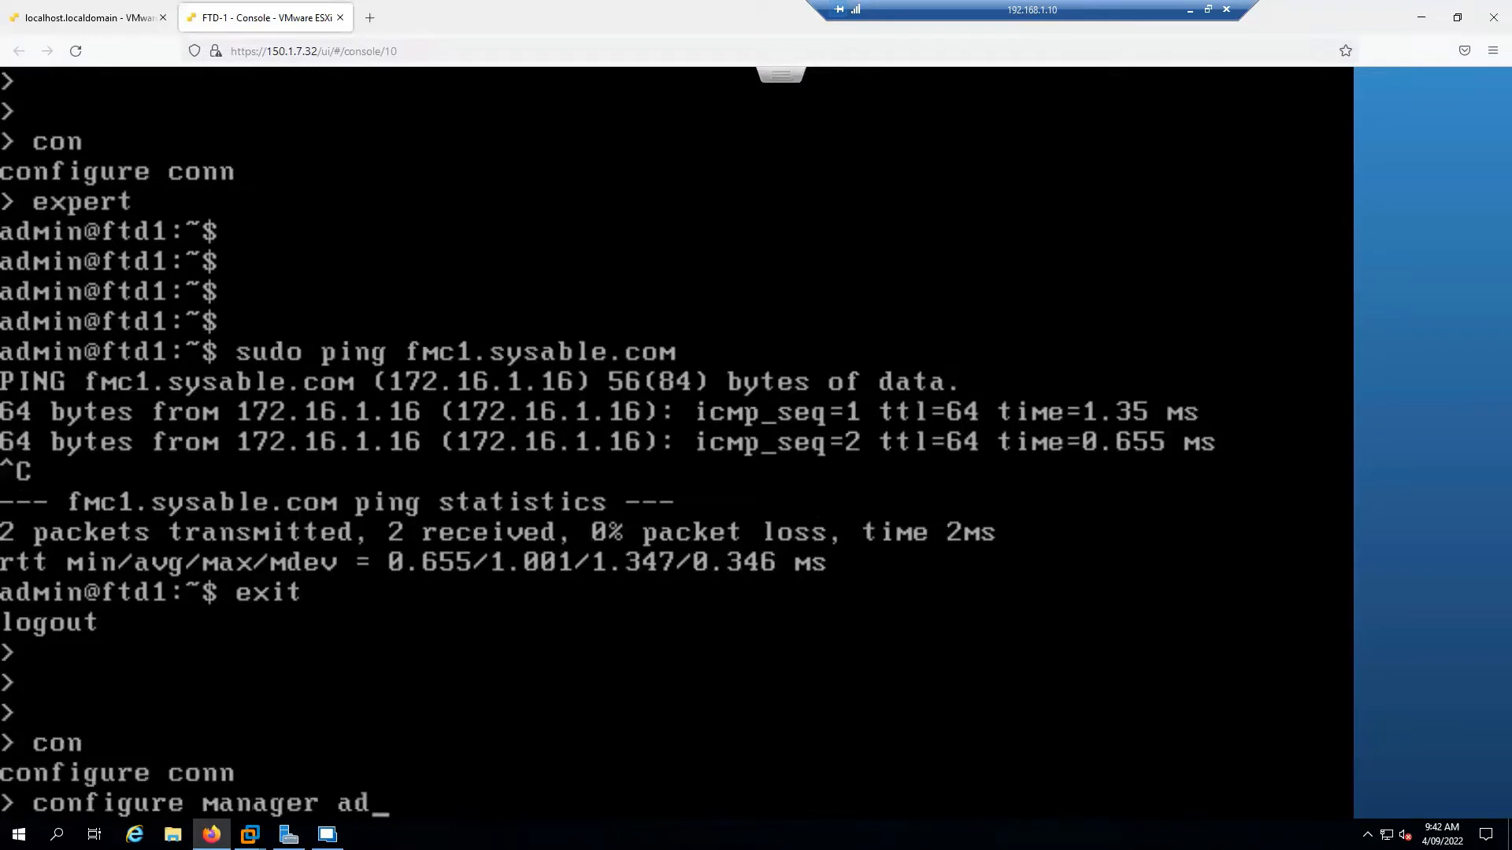
type("d fmc1.sya")
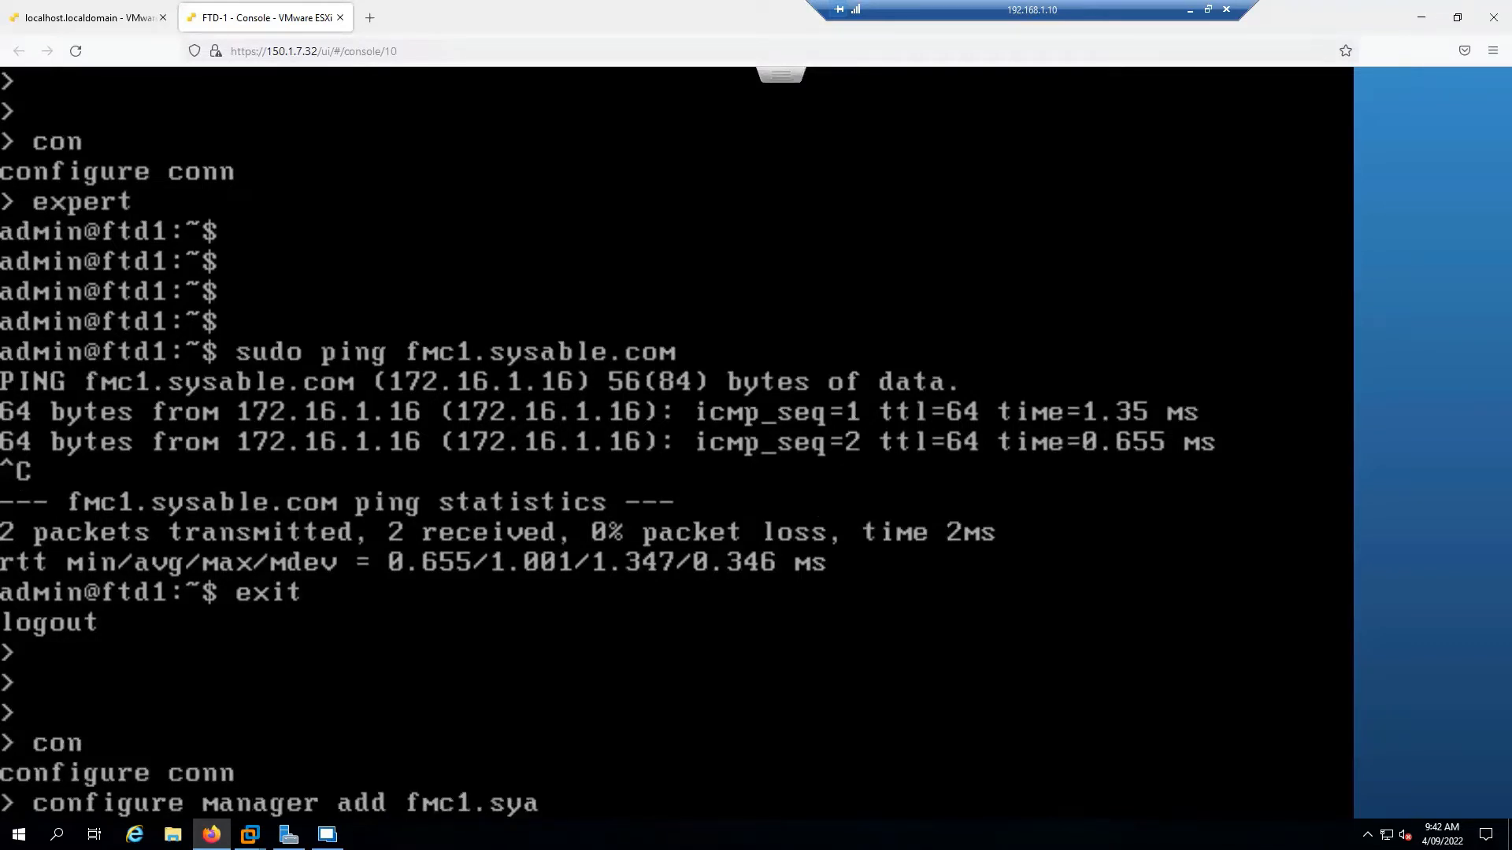
key("BackSpace")
type("sable.co")
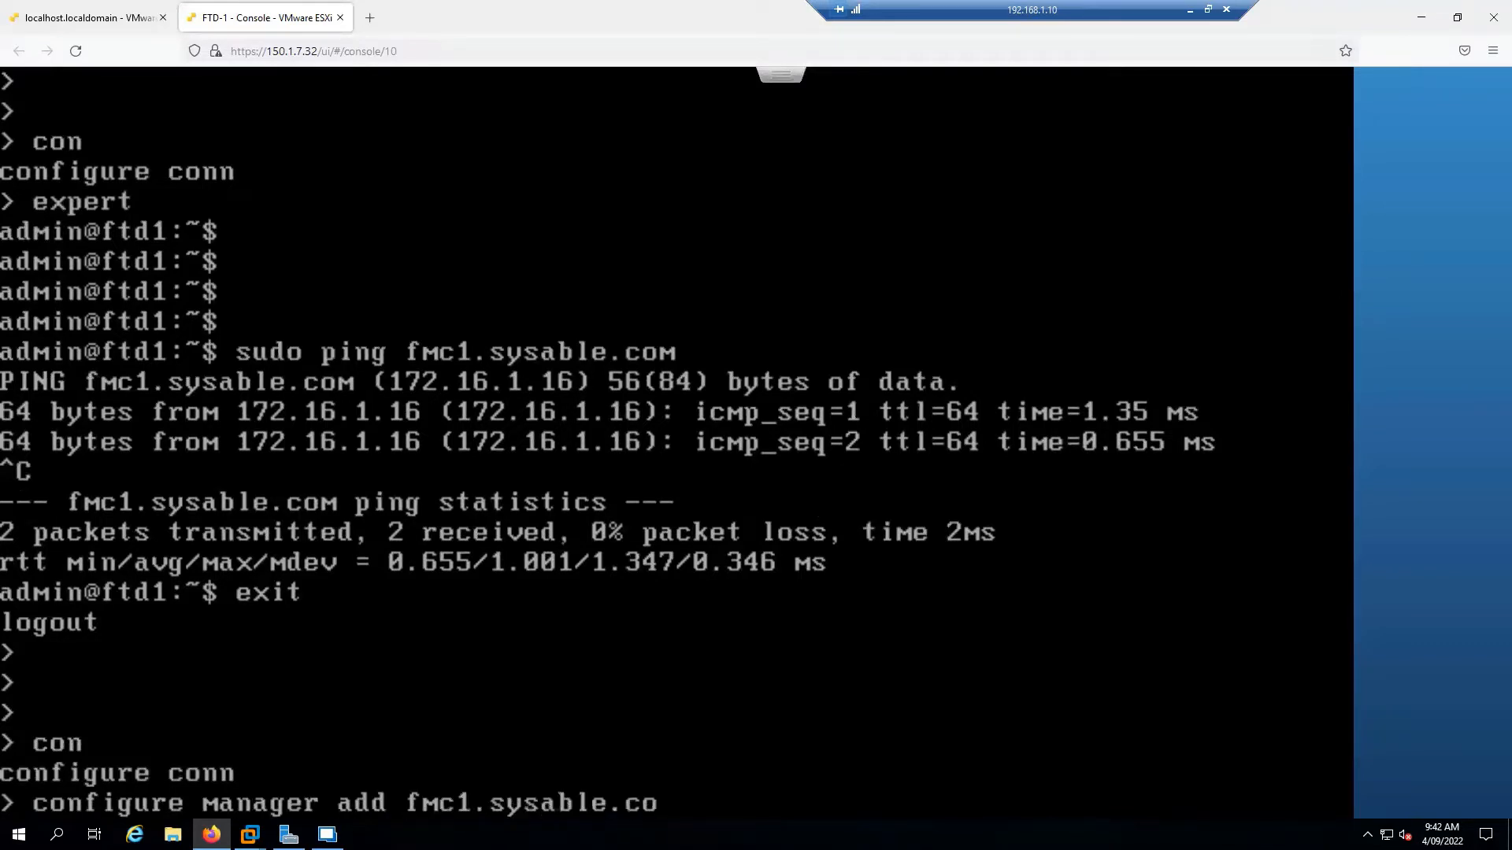
type("m Cisco123")
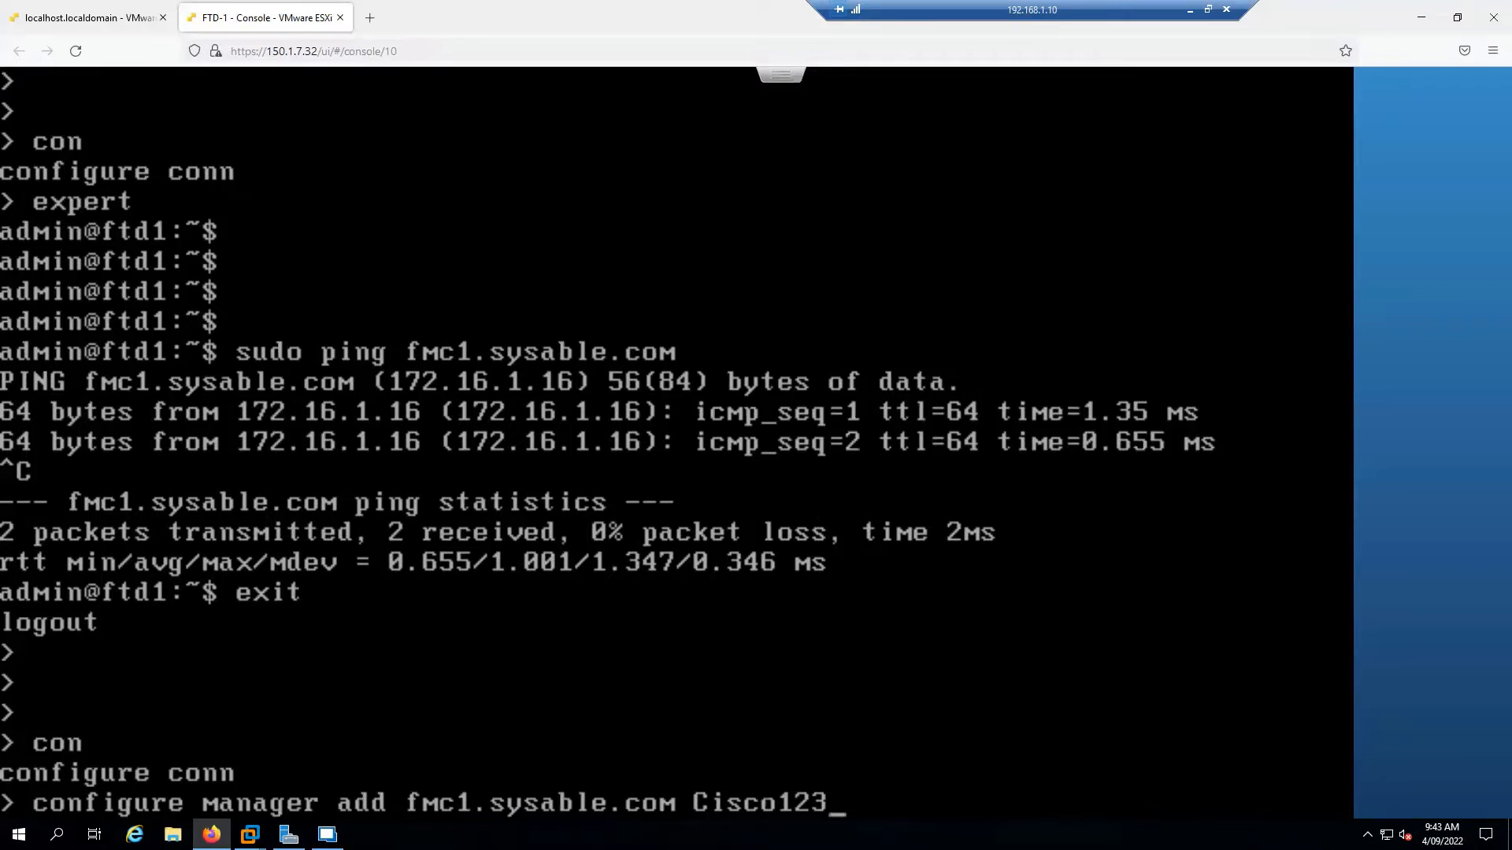
key("Return")
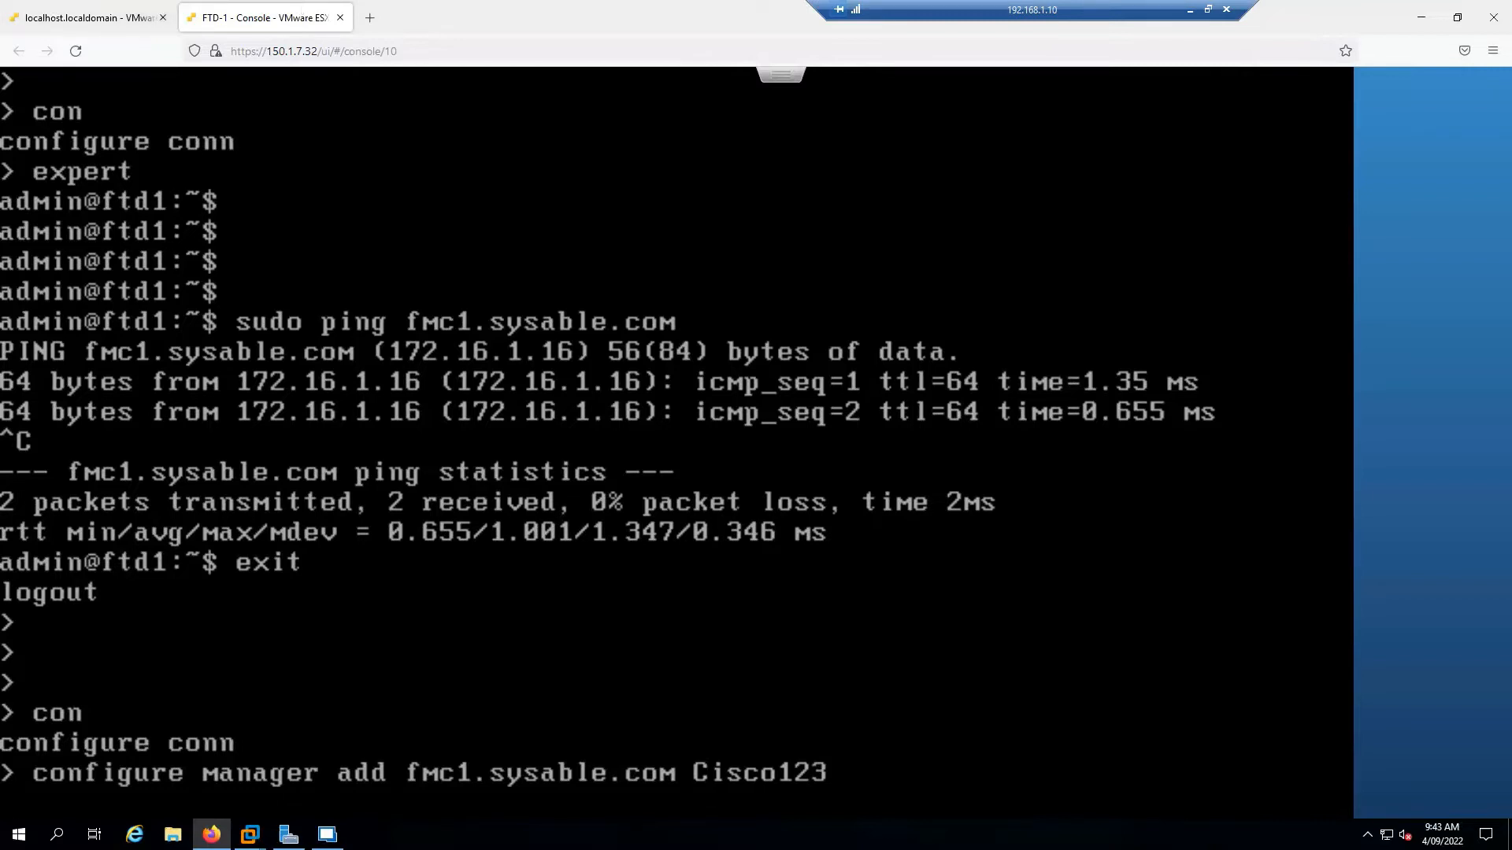
Check FMC's Device Management page, still empty (All 0), then return to the FTD-1 console
left_click(327, 834)
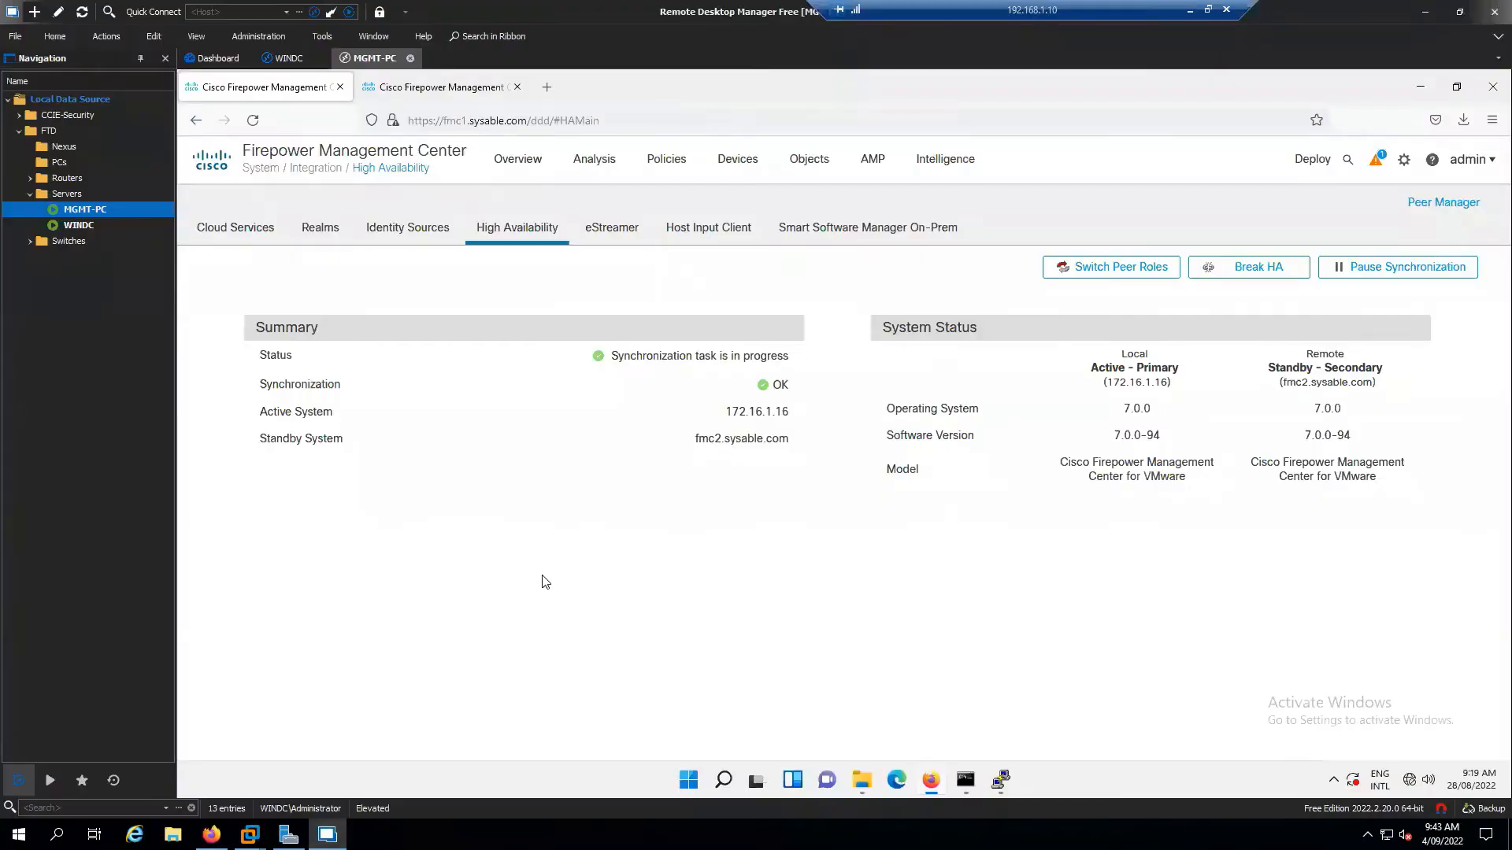
left_click(736, 175)
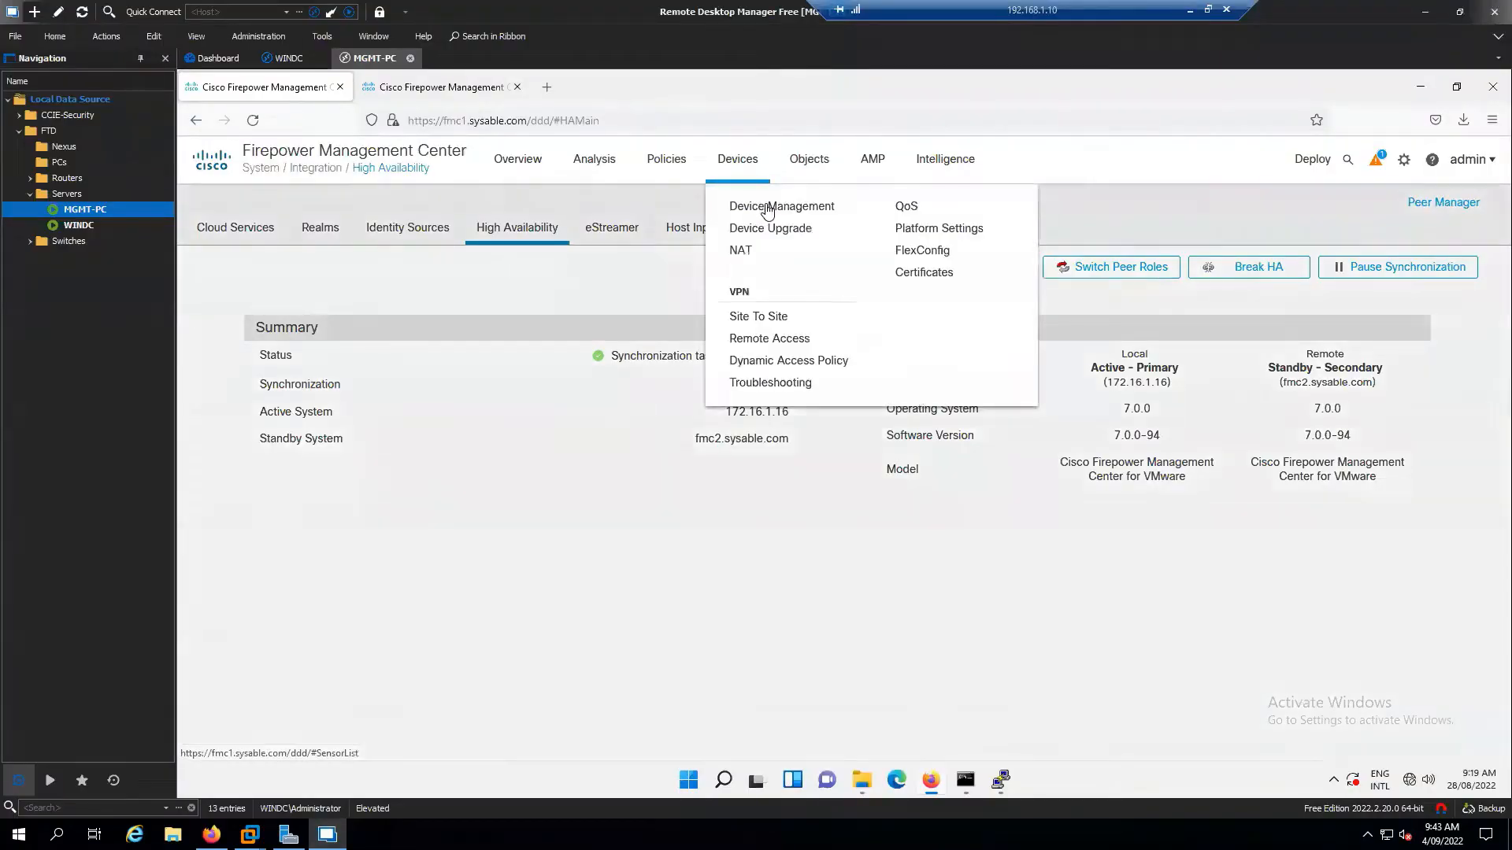
left_click(768, 208)
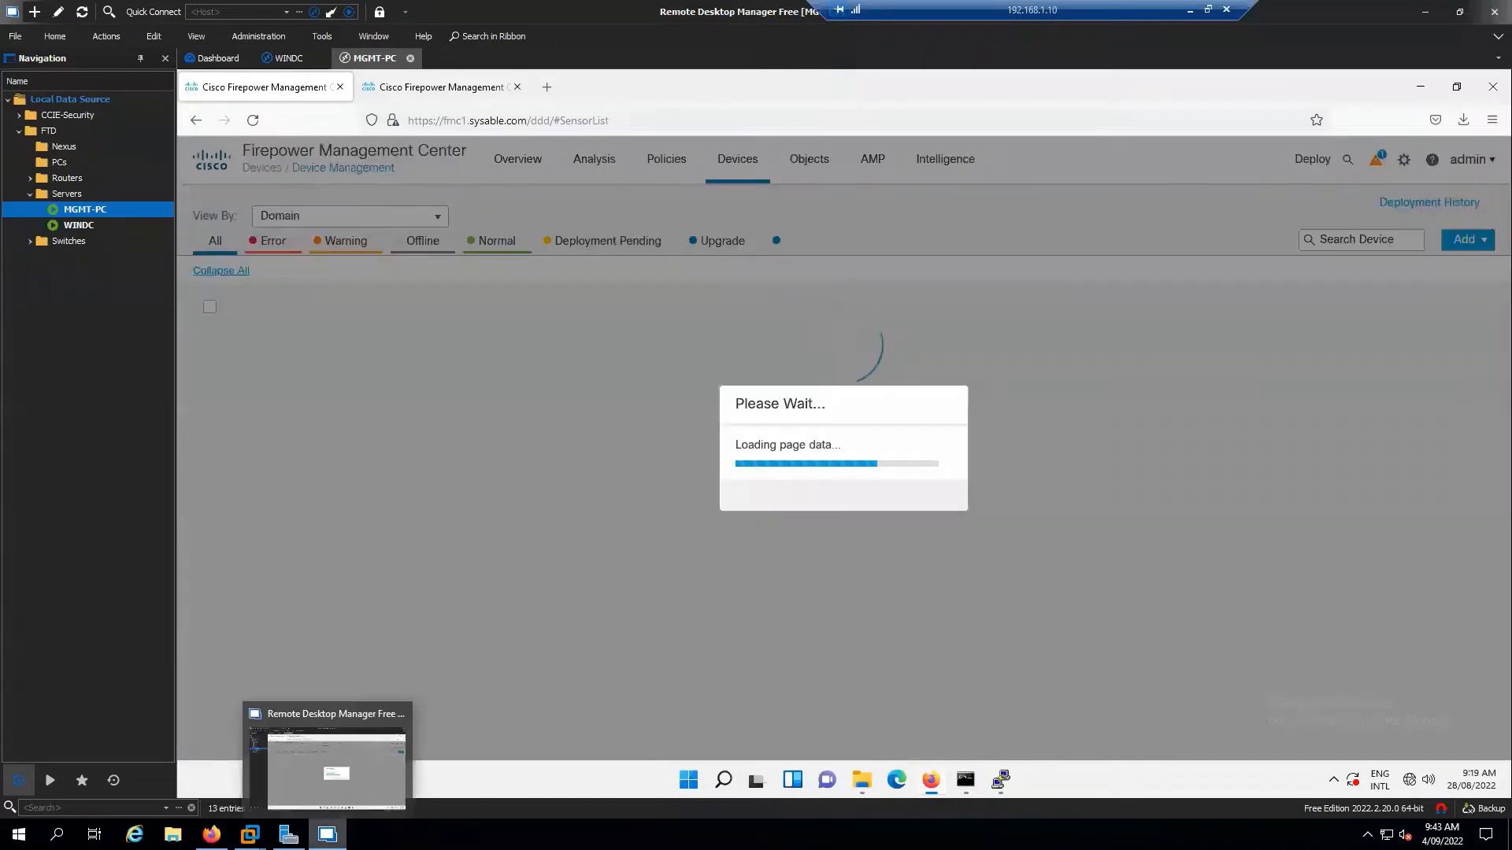
mouse_move(327, 834)
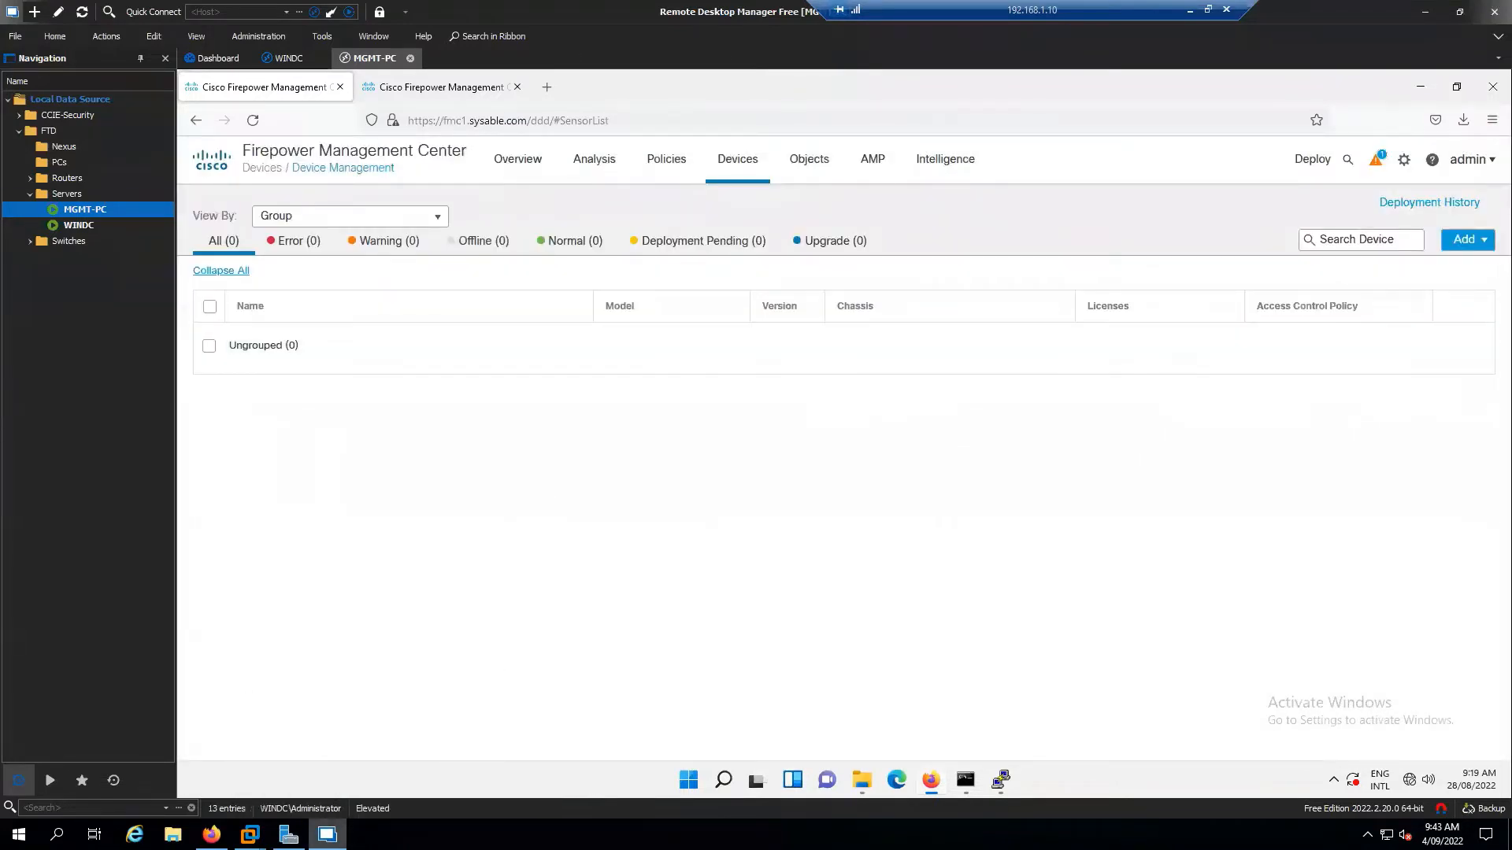
left_click(211, 835)
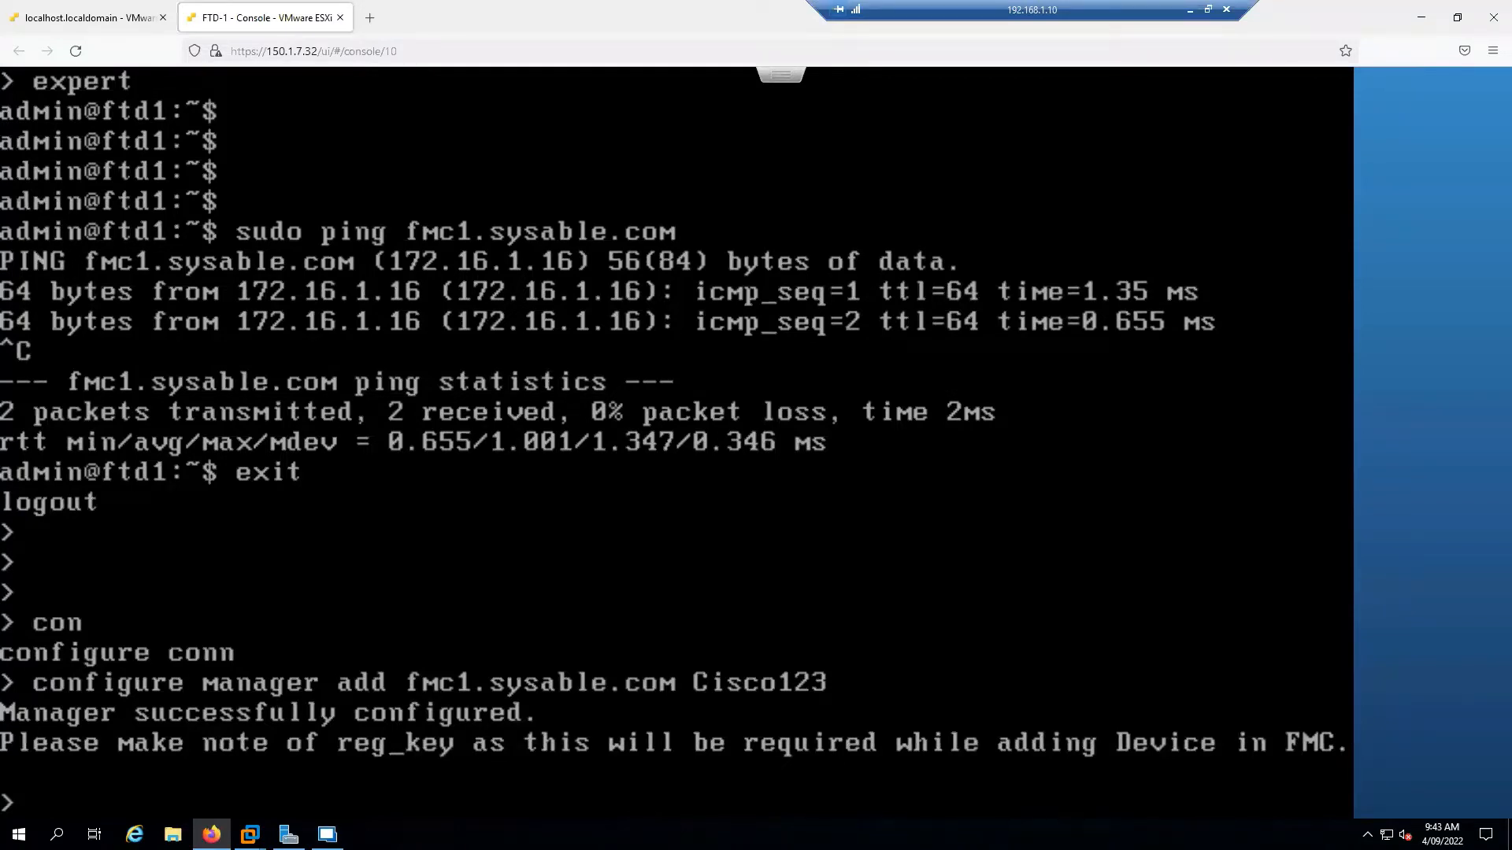
Close the FTD-1 console, open an FTD-2 console, and enter its expert shell
left_click(340, 18)
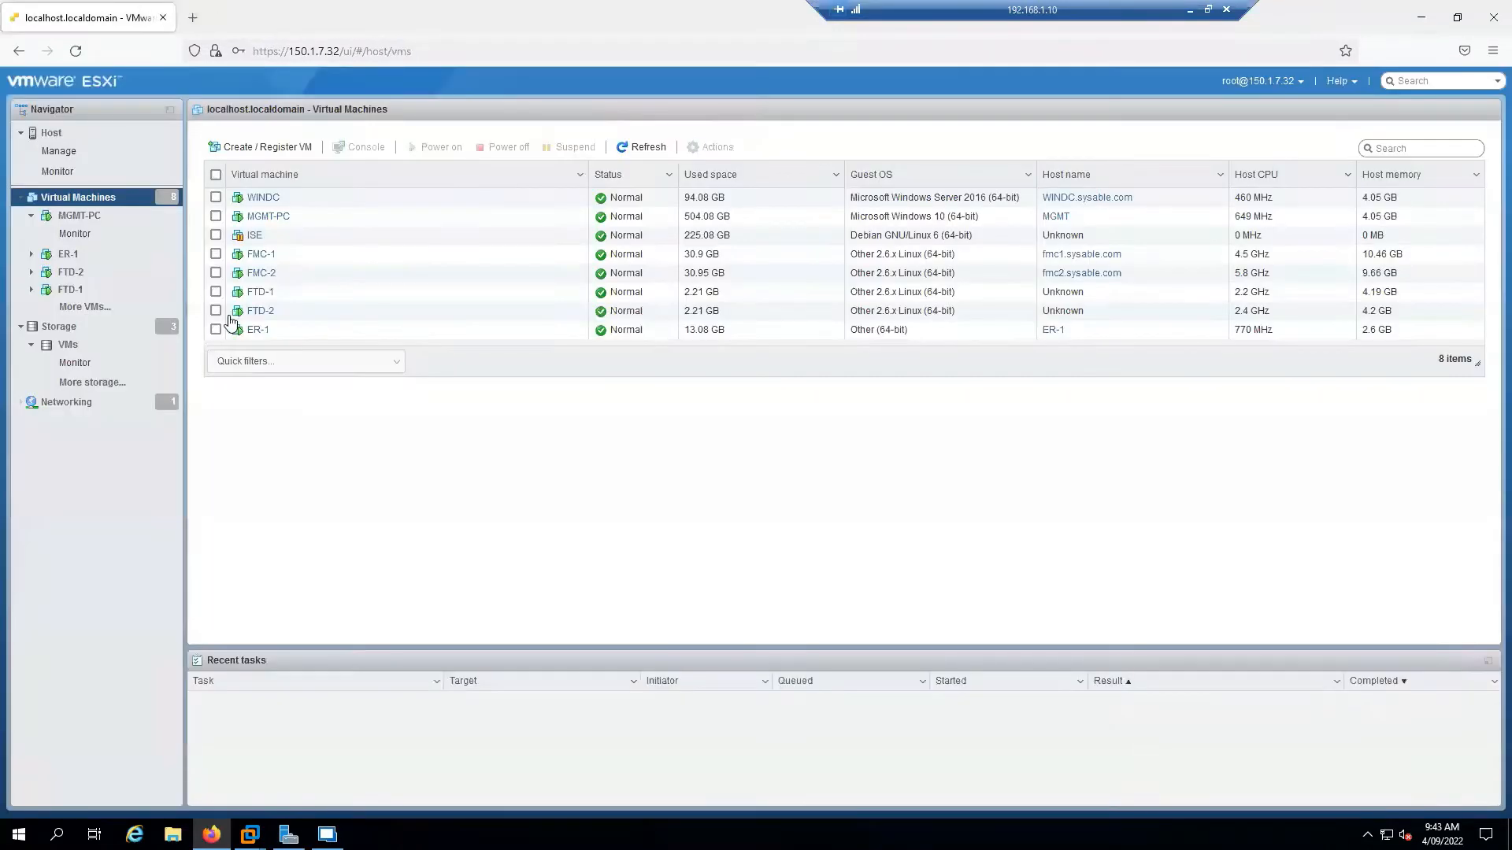
right_click(263, 315)
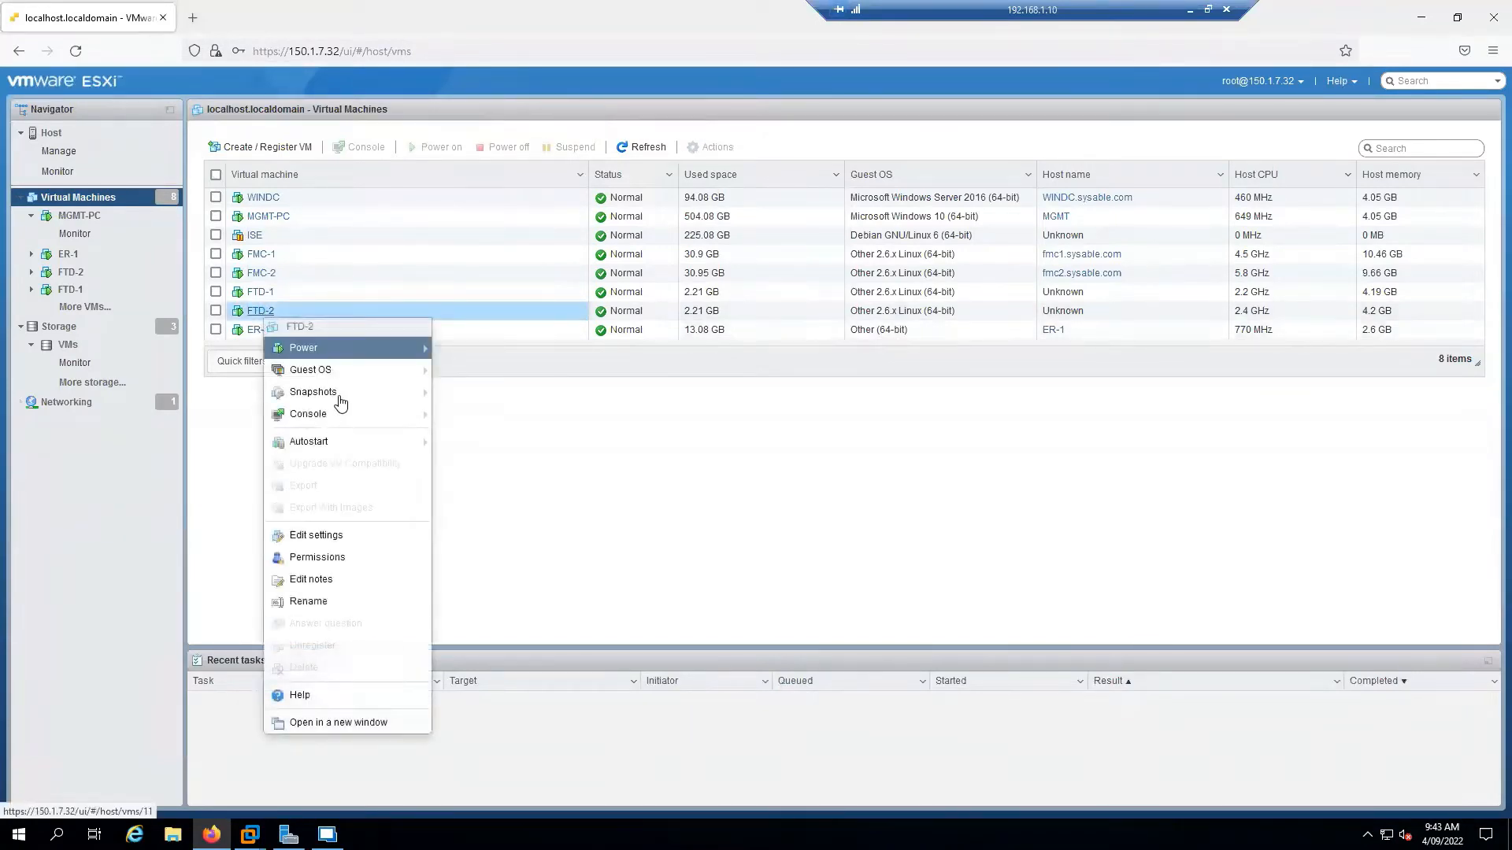
mouse_move(424, 421)
left_click(530, 468)
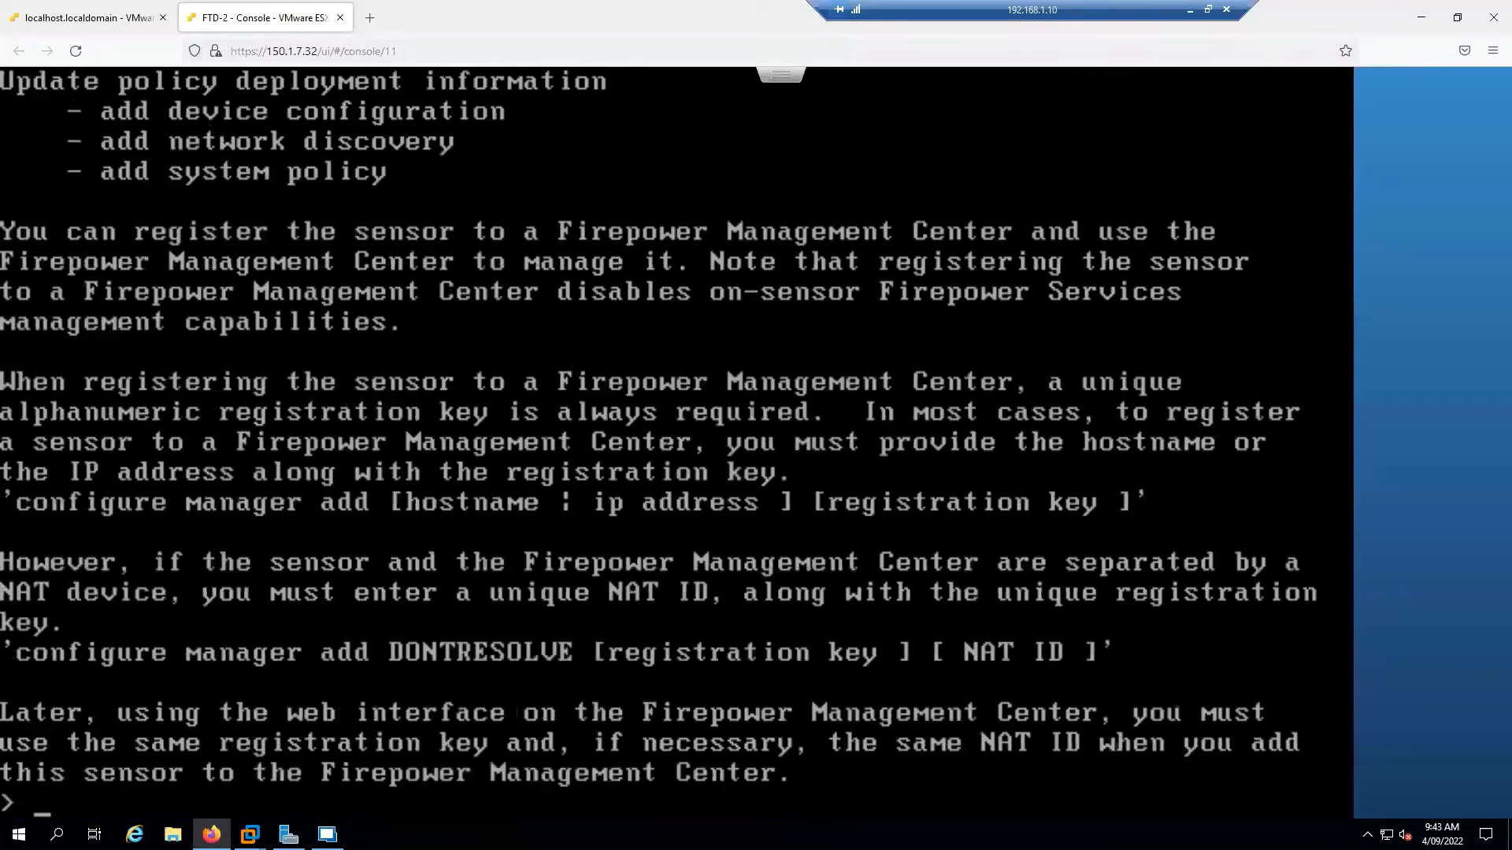
key("Return")
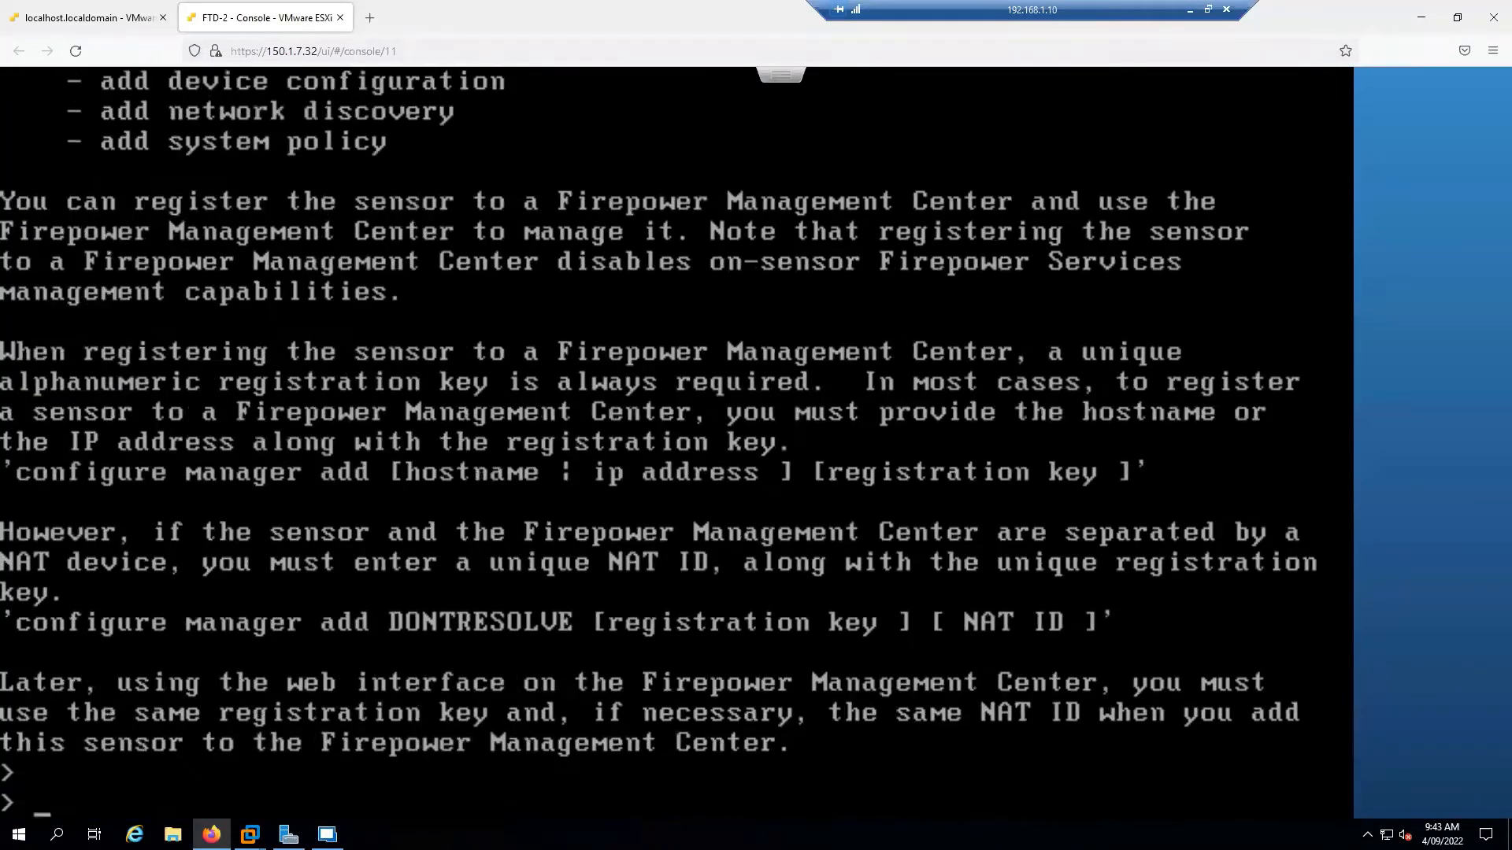
type("expert")
key("Return")
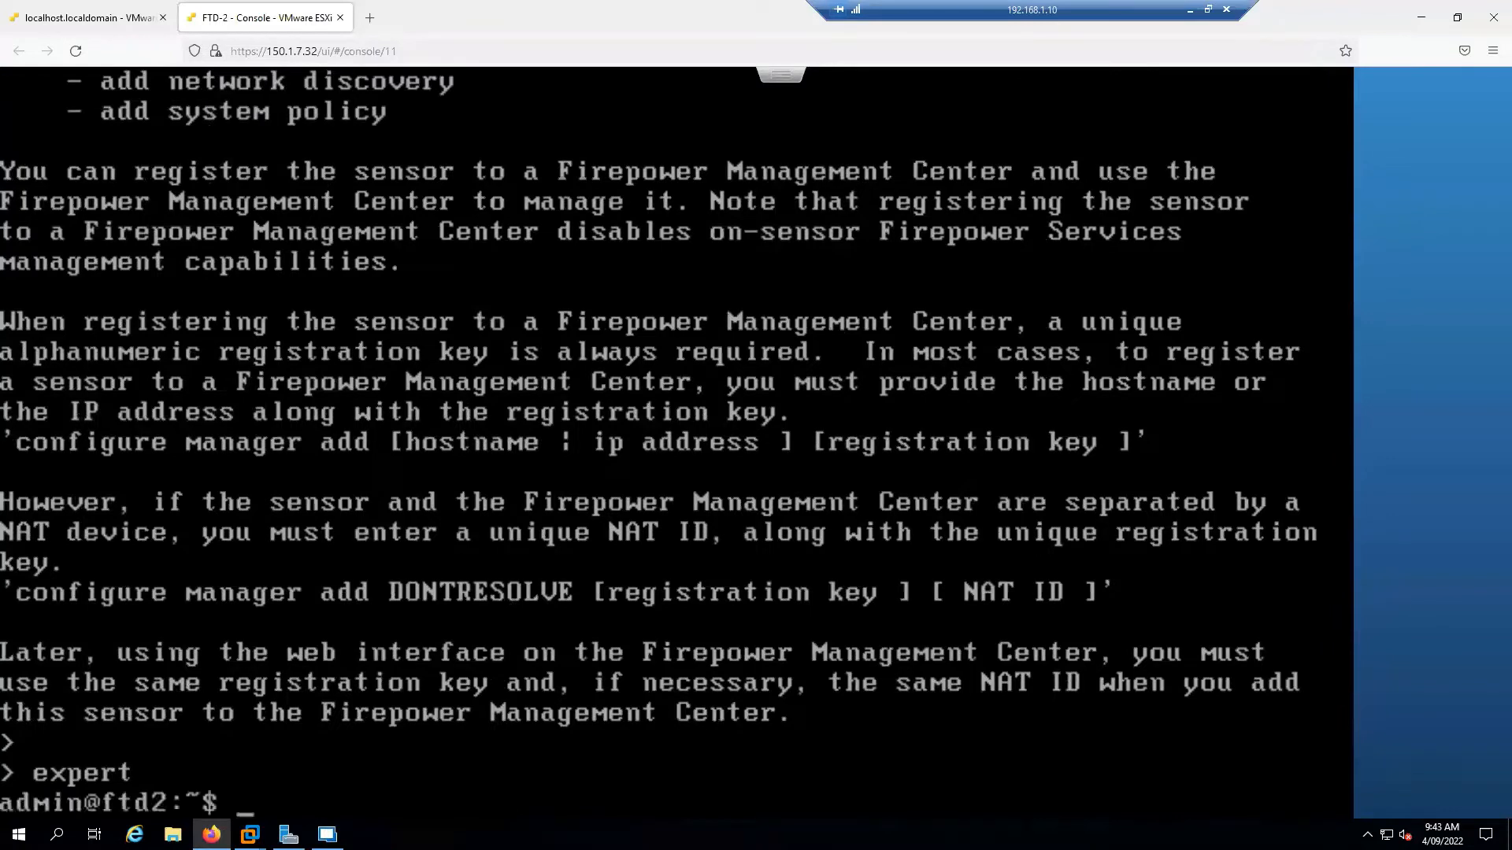
Ping fmc1.sysable.com from FTD-2, exit, and submit 'configure manager add fmc1.sysable.com' with the key
type("sudo ping fmc")
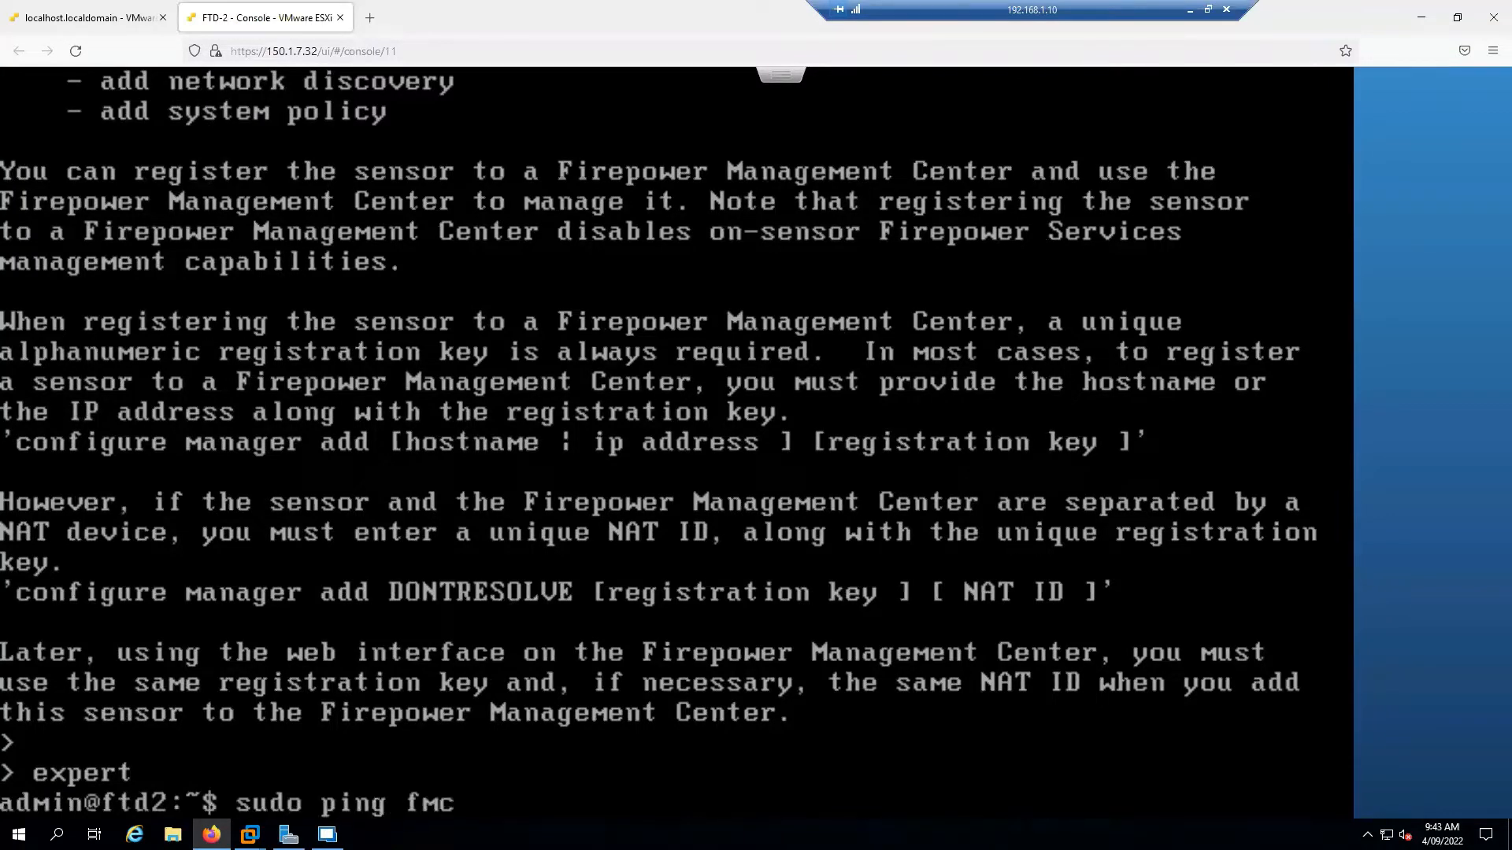
type("1.sysable.com")
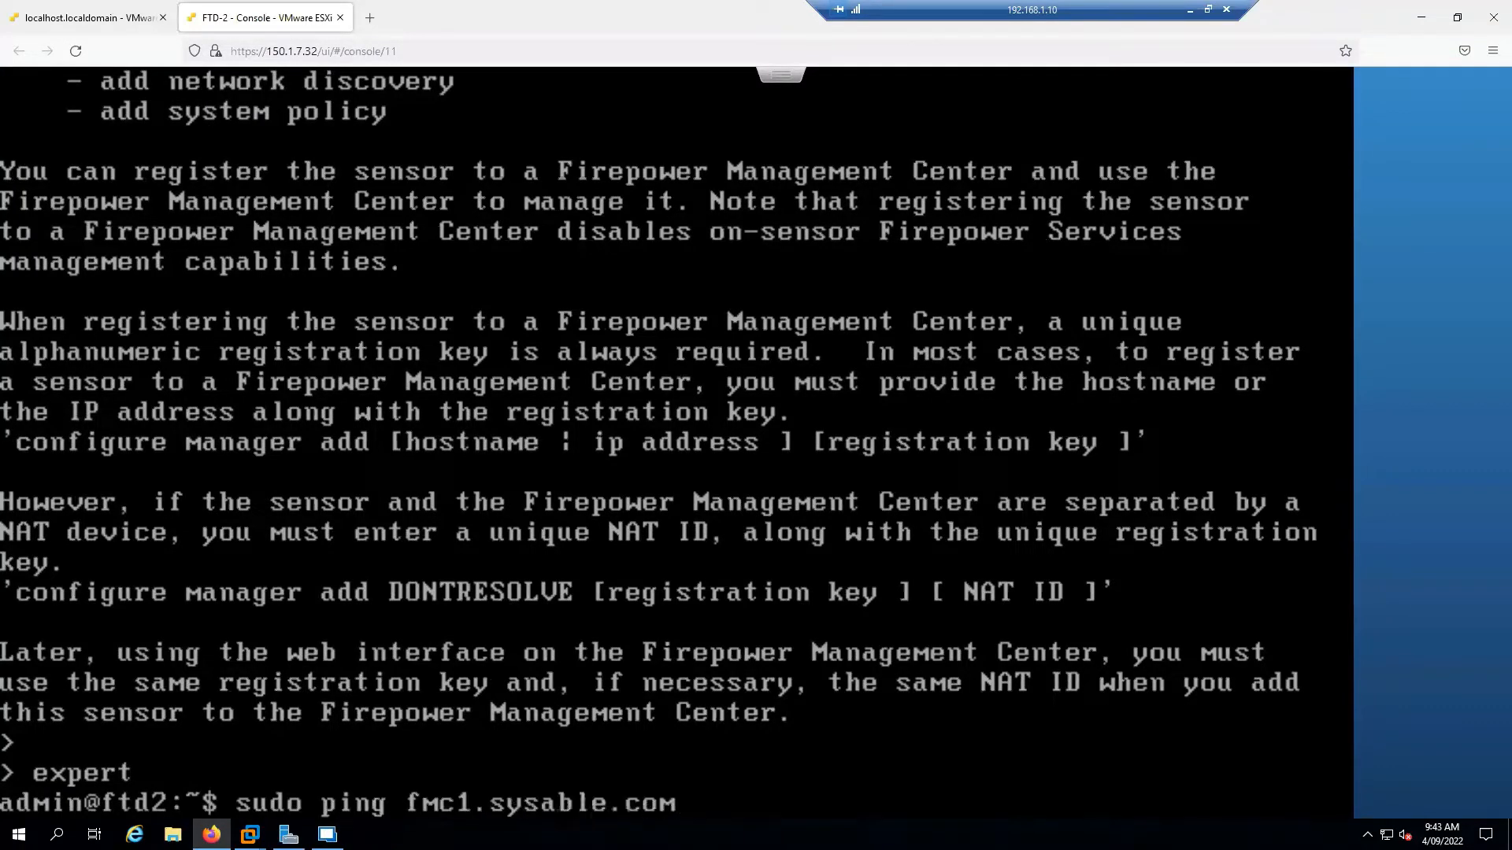
key("Return")
key("ctrl+c")
type("exit")
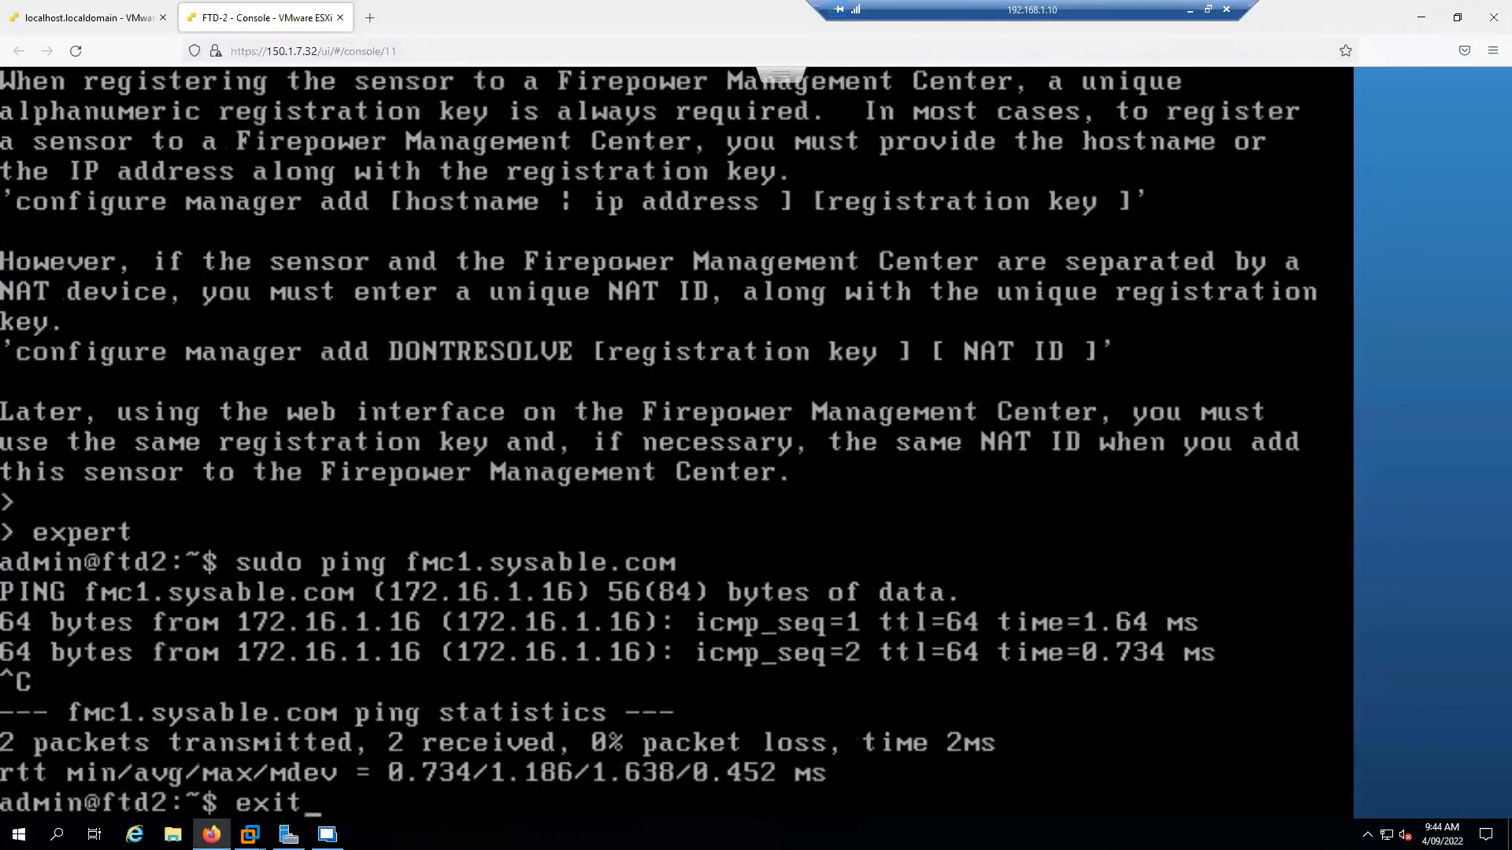
key("Return")
key("Return")
type("con")
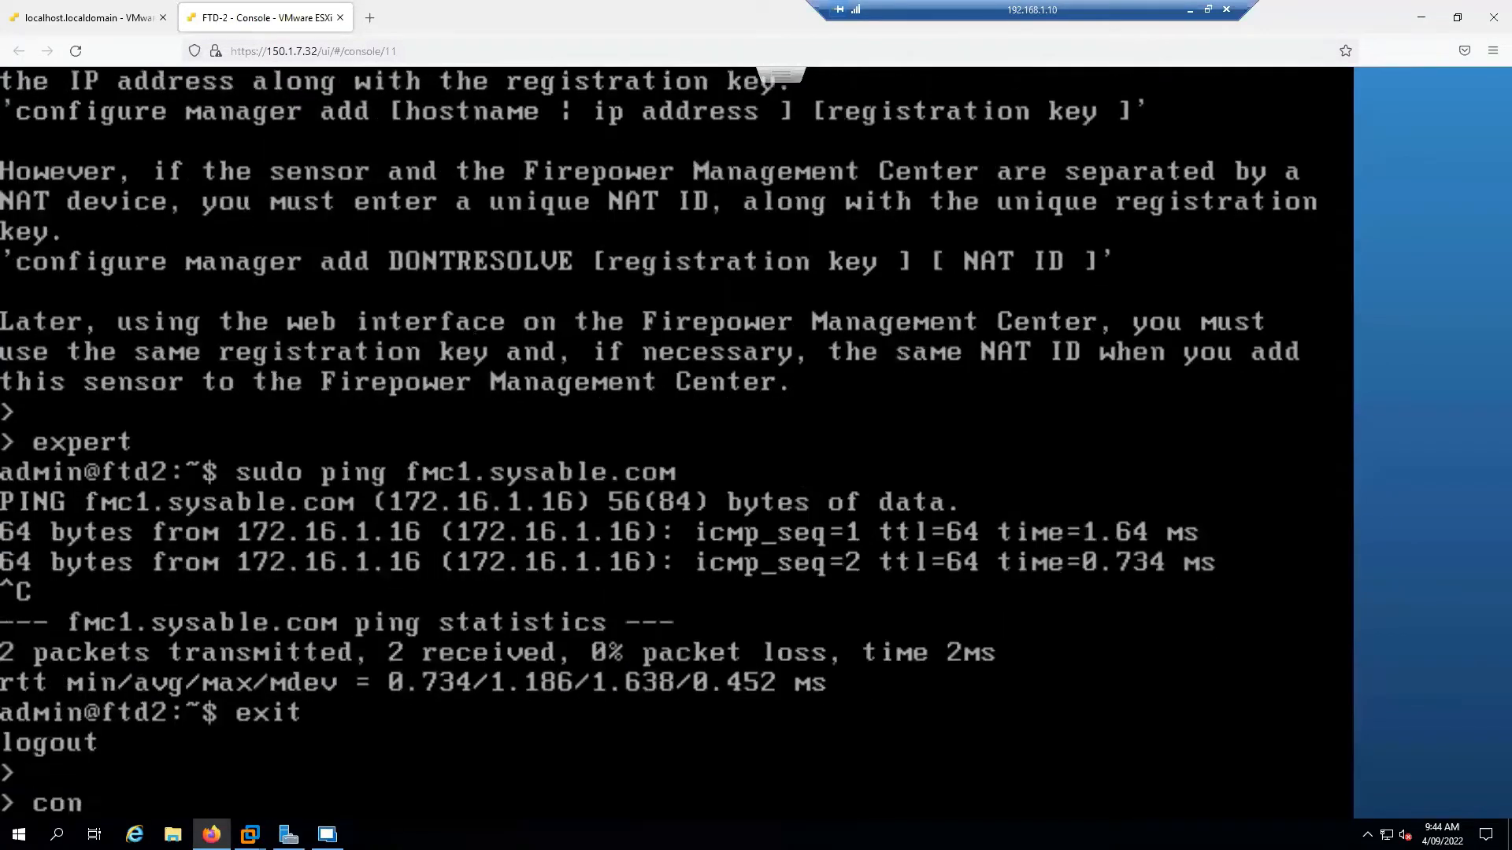
type("figure manager add ")
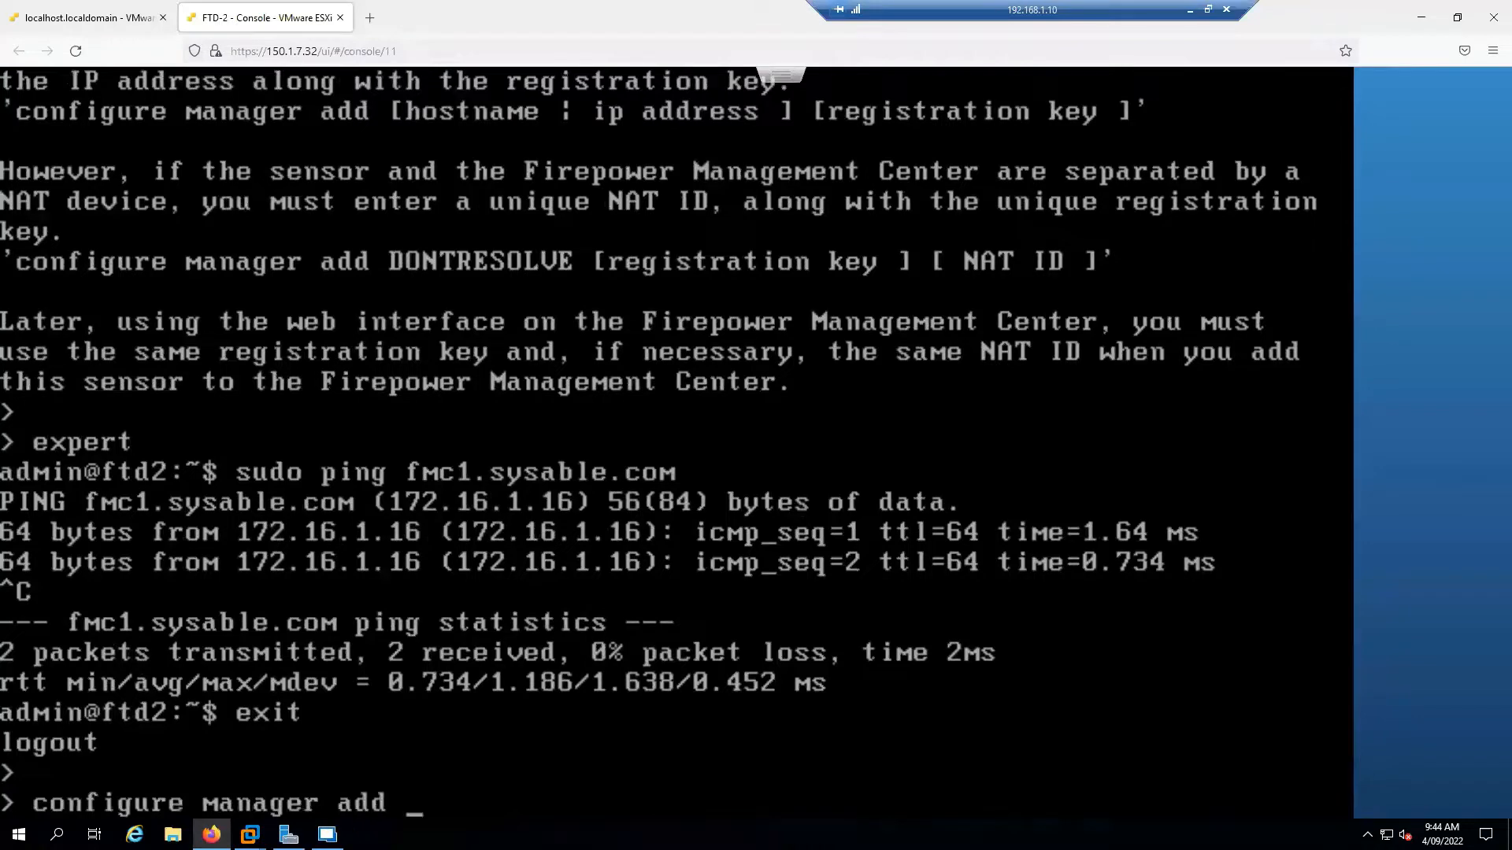
type("fmc1.sy")
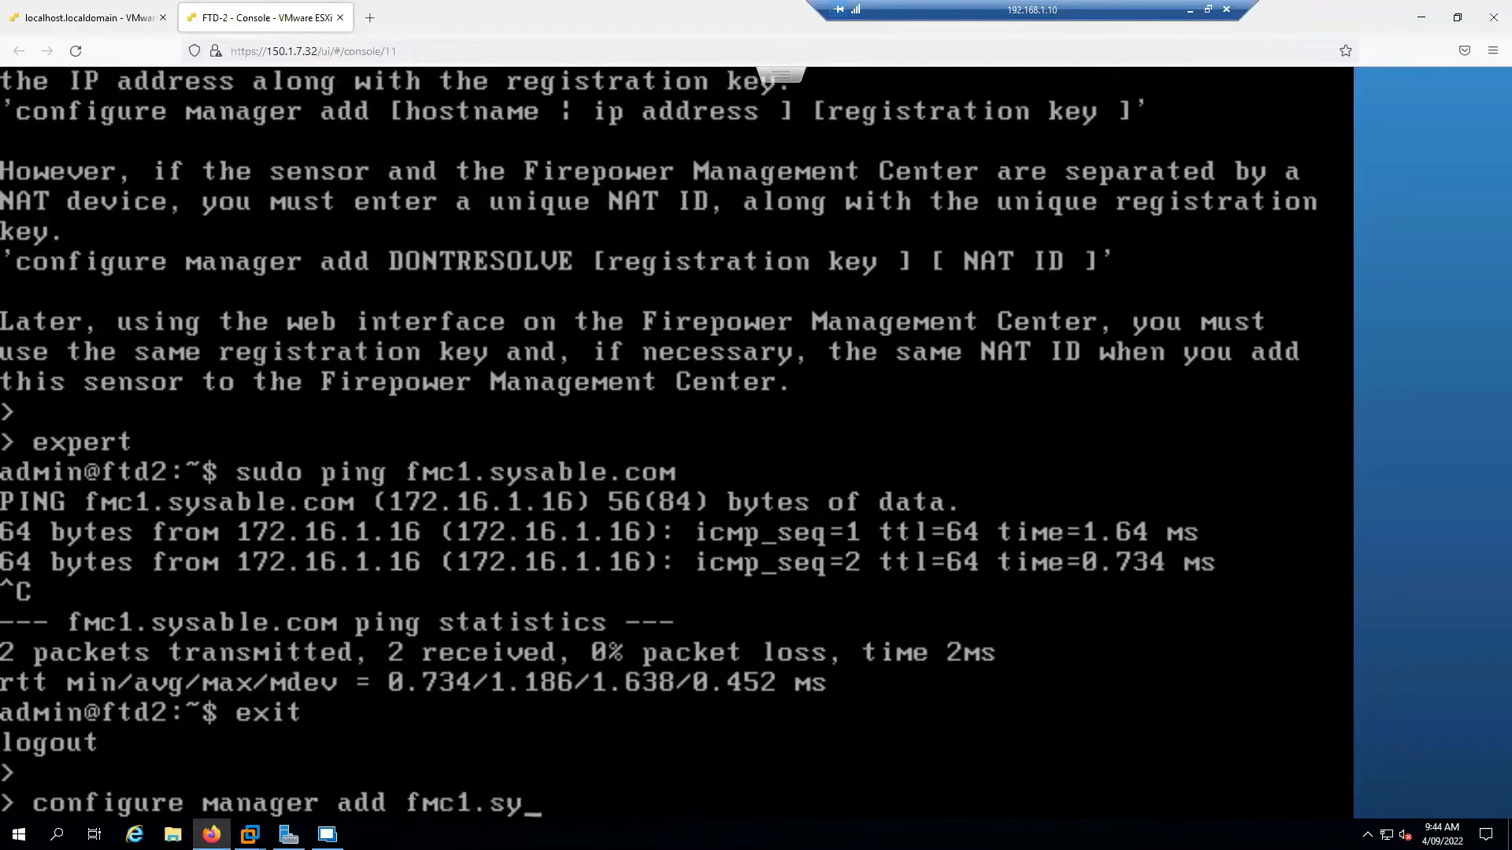
type("sable.com Cisco123")
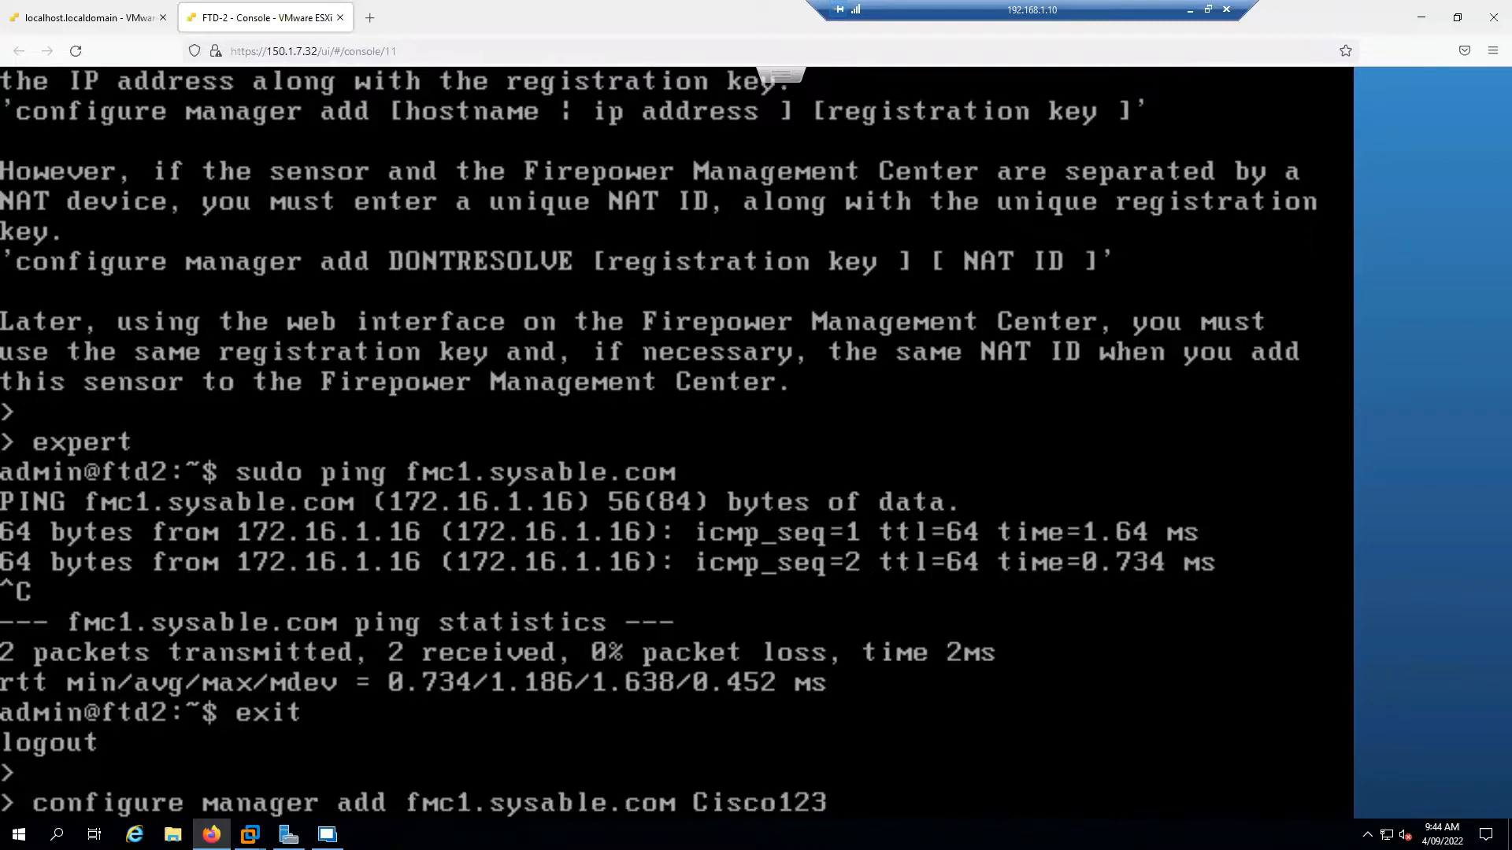
key("Return")
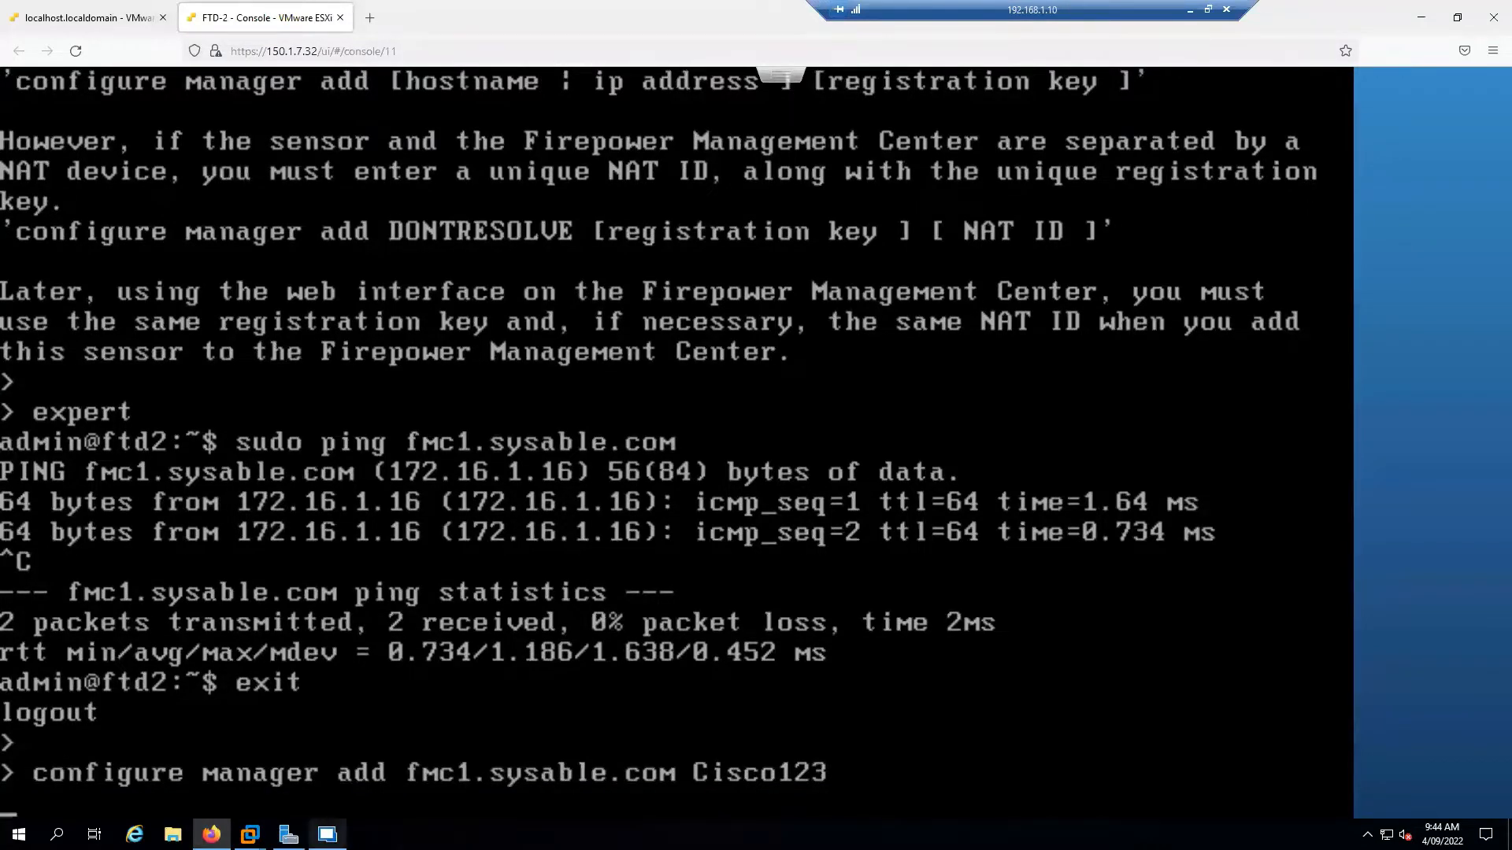
Over the empty device list, sketch an FTDs list of FTD1 and FTD2, ticking FTD1
left_click(327, 834)
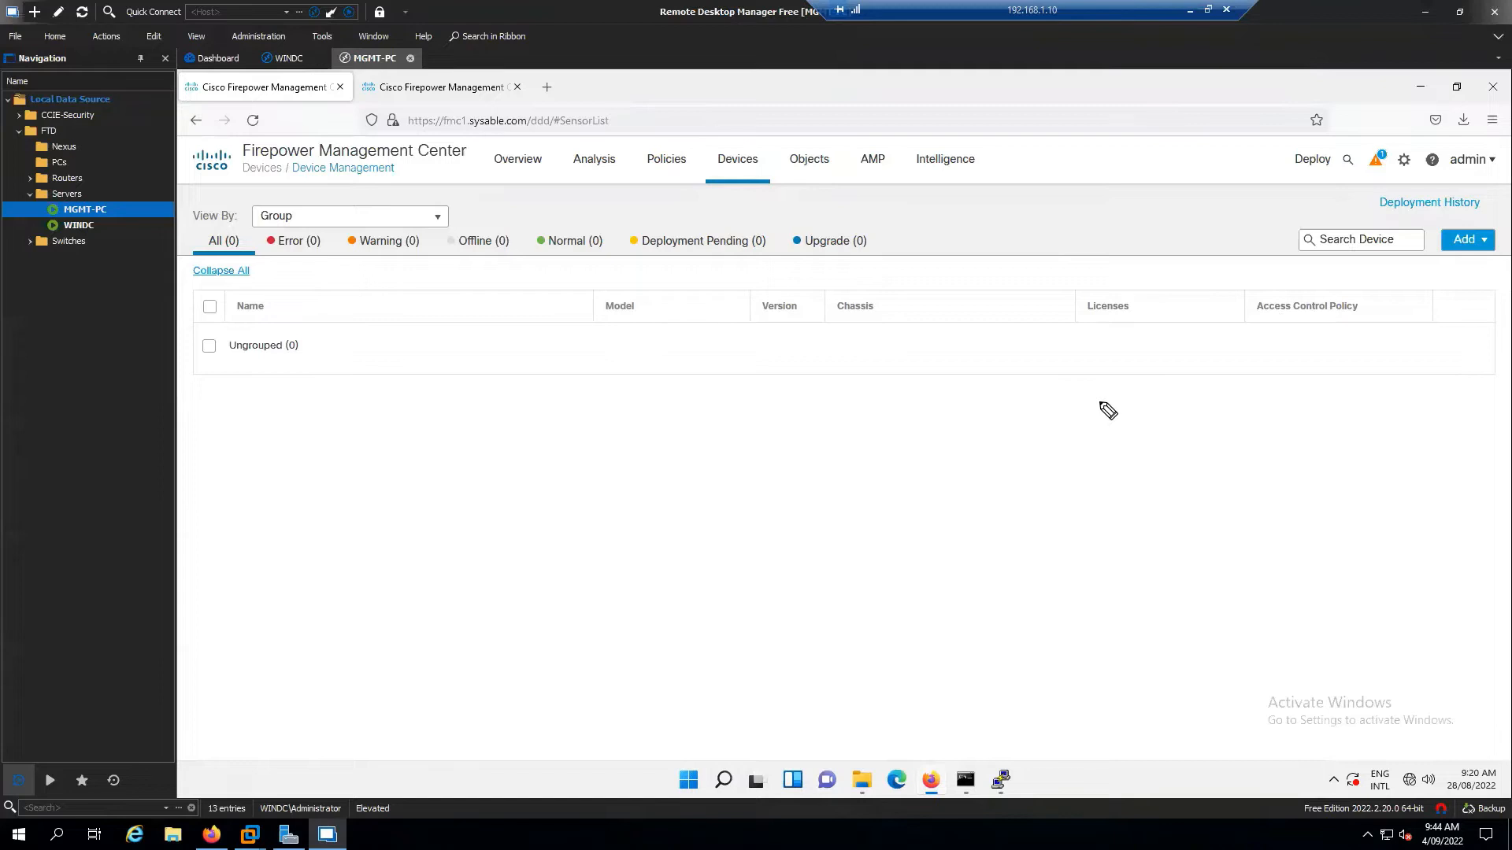
left_click_drag(293, 397, 281, 424)
left_click_drag(282, 409, 296, 407)
left_click_drag(306, 405, 349, 419)
left_click_drag(298, 452, 288, 471)
mouse_move(307, 451)
left_mouse_down()
mouse_move(317, 470)
mouse_move(345, 447)
mouse_move(378, 455)
left_mouse_up()
left_click_drag(399, 378, 396, 518)
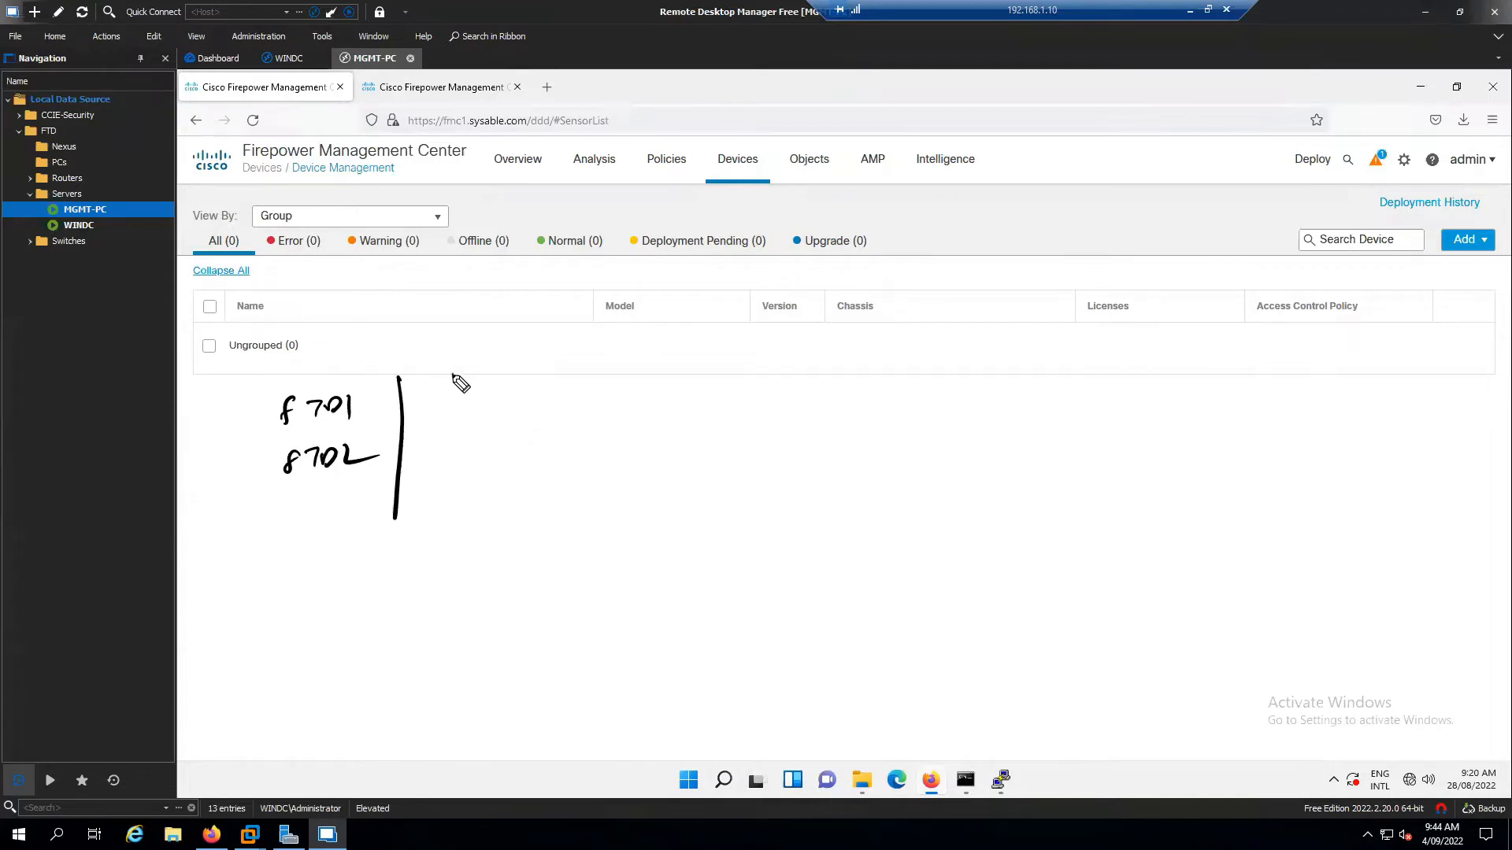
mouse_move(443, 370)
left_mouse_down()
mouse_move(534, 392)
mouse_move(469, 425)
mouse_move(558, 433)
mouse_move(490, 476)
mouse_move(543, 476)
left_mouse_up()
left_click_drag(551, 466, 585, 468)
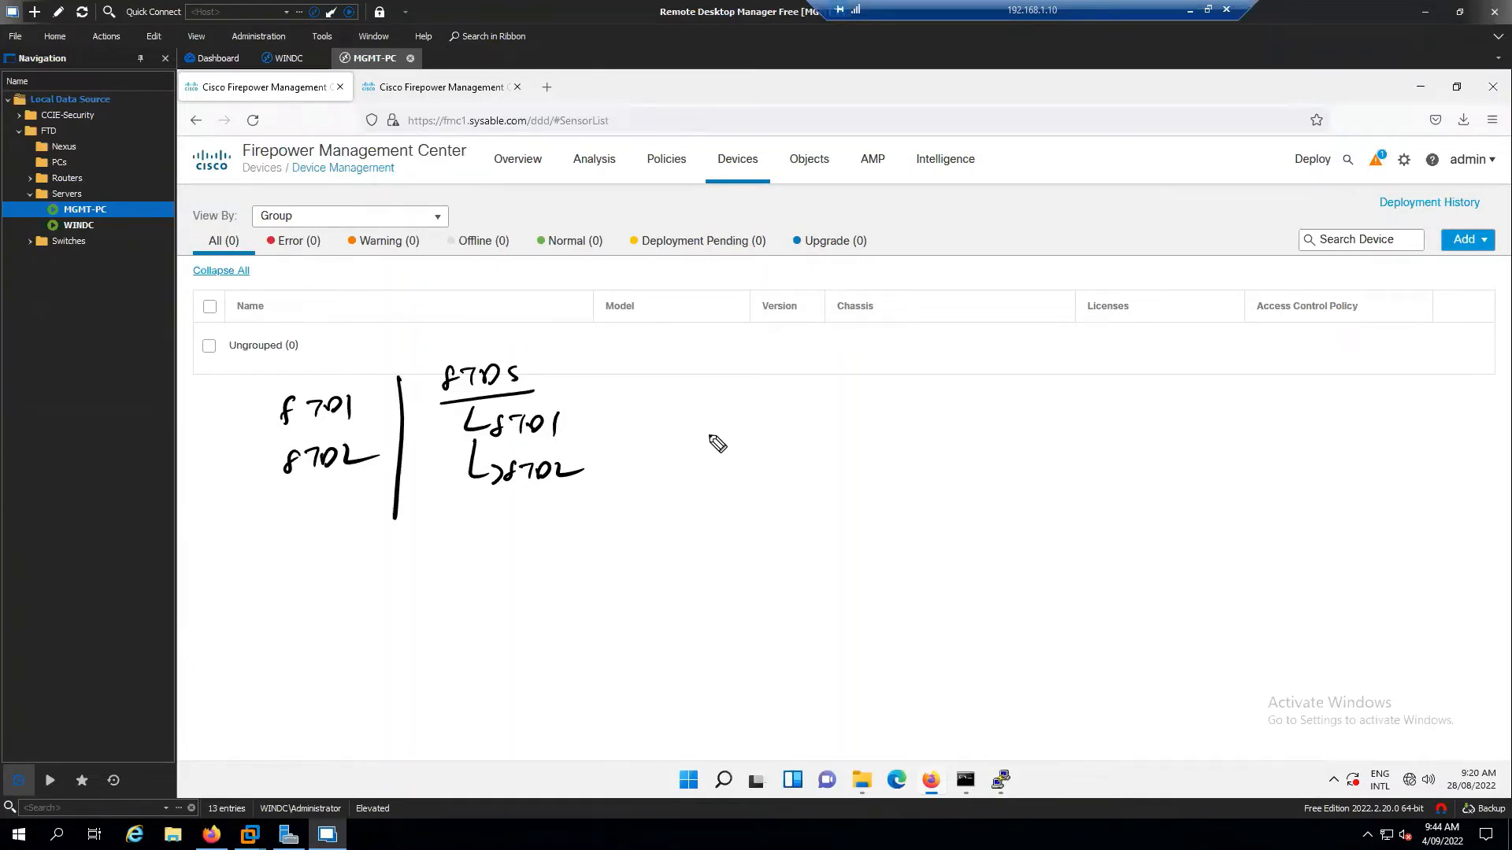
left_click_drag(583, 419, 624, 448)
left_click_drag(583, 418, 619, 406)
Draw two firewall boxes at right, each linked to an FMC box
left_click_drag(1206, 383, 1204, 408)
mouse_move(1219, 373)
left_mouse_down()
mouse_move(1236, 370)
mouse_move(1217, 414)
left_mouse_up()
left_click_drag(1237, 573, 1233, 609)
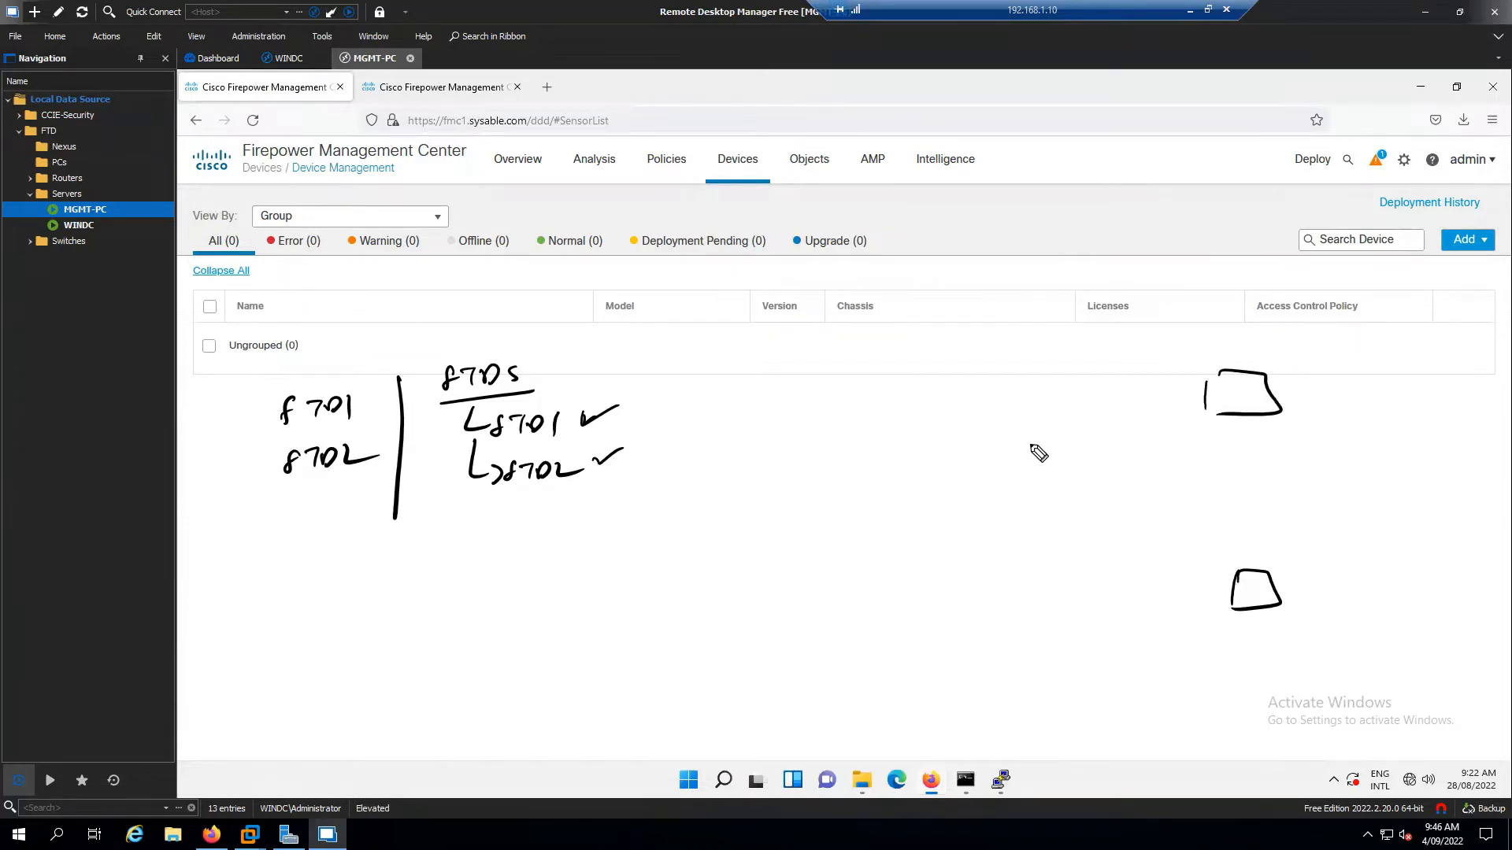
mouse_move(1016, 433)
left_mouse_down()
mouse_move(1039, 465)
mouse_move(1063, 461)
mouse_move(992, 456)
mouse_move(1181, 400)
left_mouse_up()
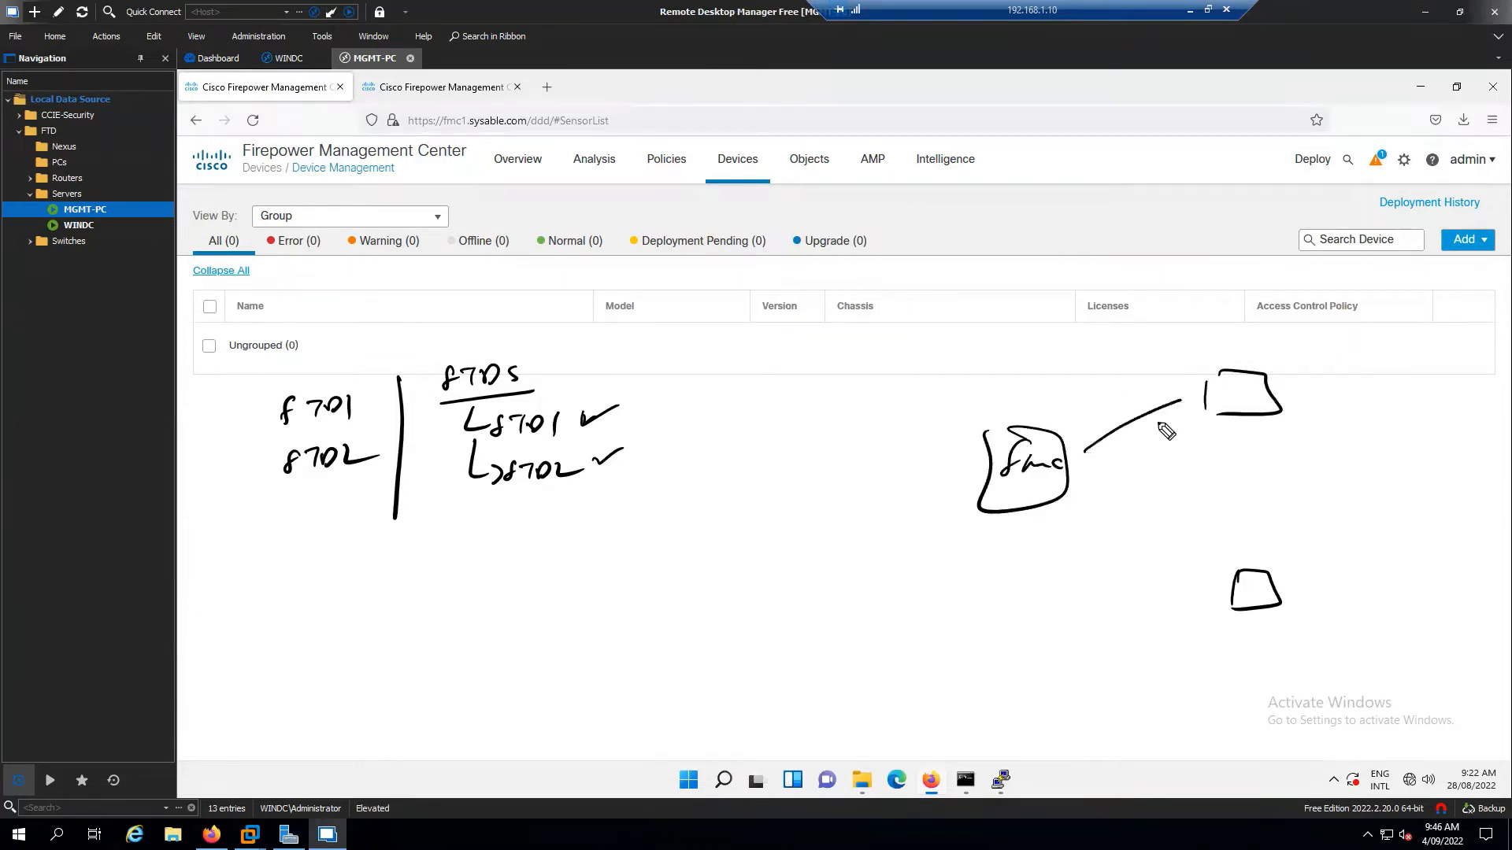
left_click_drag(1059, 492, 1235, 597)
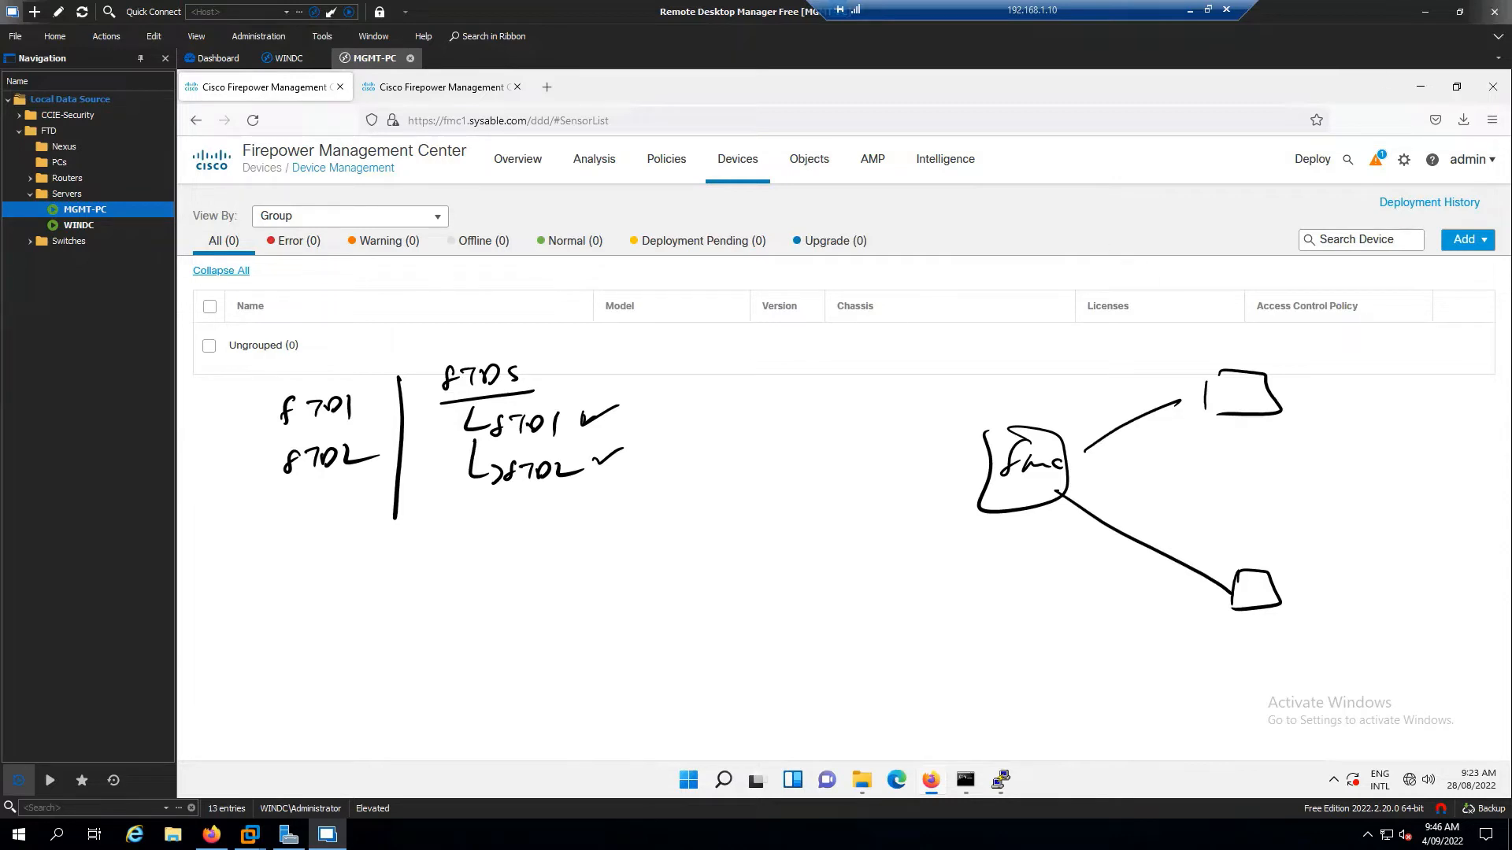
Clear the old sketch and draw FTD1 and FTD2 bracketed as A/S, linked to an FMC box
key("Escape")
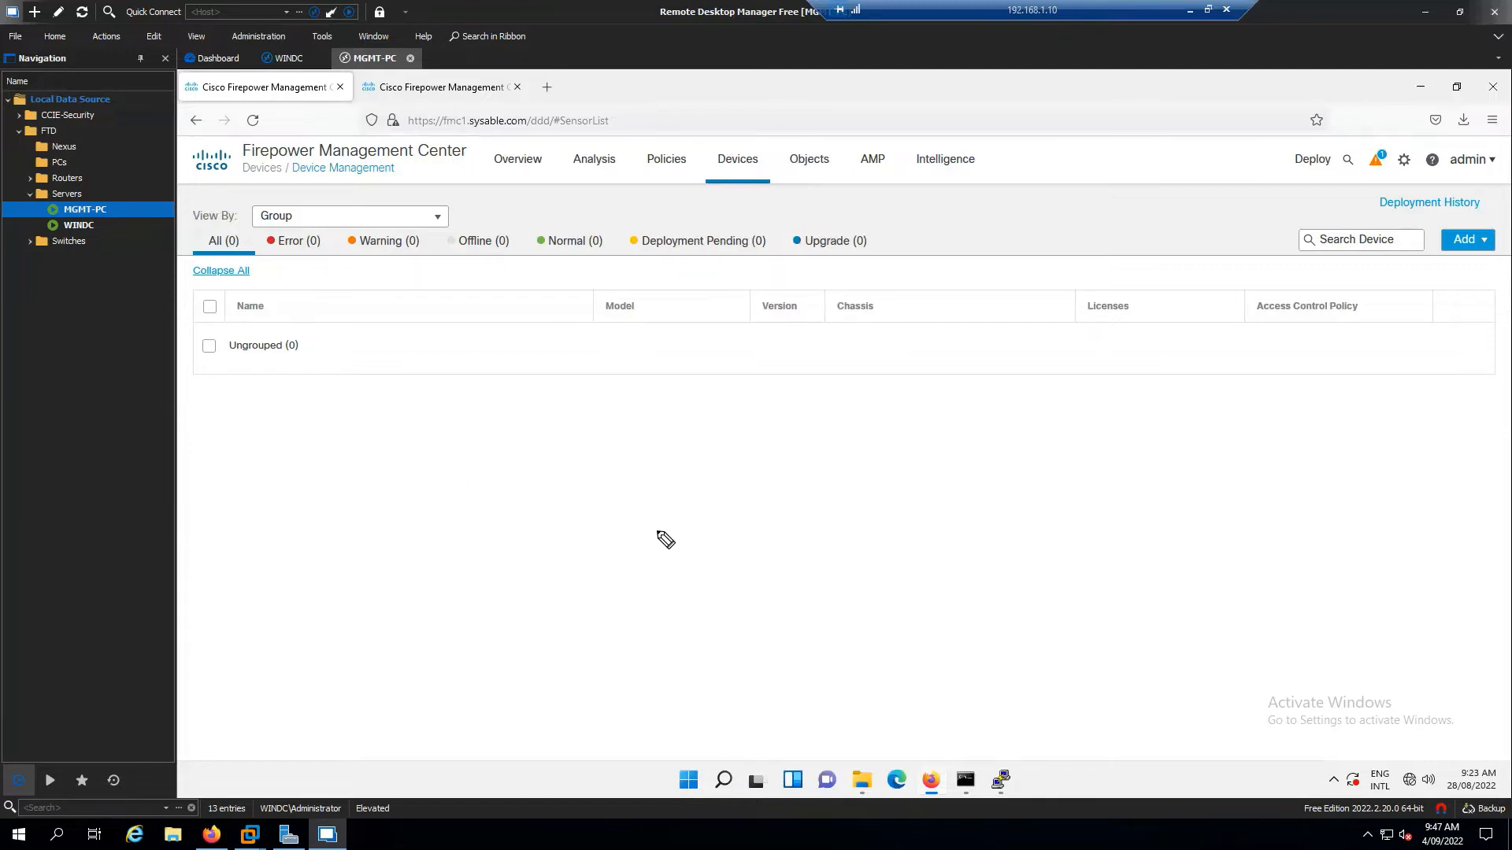
mouse_move(689, 466)
left_mouse_down()
mouse_move(758, 431)
mouse_move(765, 460)
mouse_move(706, 535)
left_mouse_up()
mouse_move(707, 515)
left_mouse_down()
mouse_move(777, 540)
mouse_move(760, 543)
left_mouse_up()
left_click_drag(781, 463, 803, 528)
left_click_drag(812, 488, 829, 493)
mouse_move(845, 470)
left_mouse_down()
mouse_move(837, 504)
mouse_move(863, 490)
mouse_move(840, 507)
left_mouse_up()
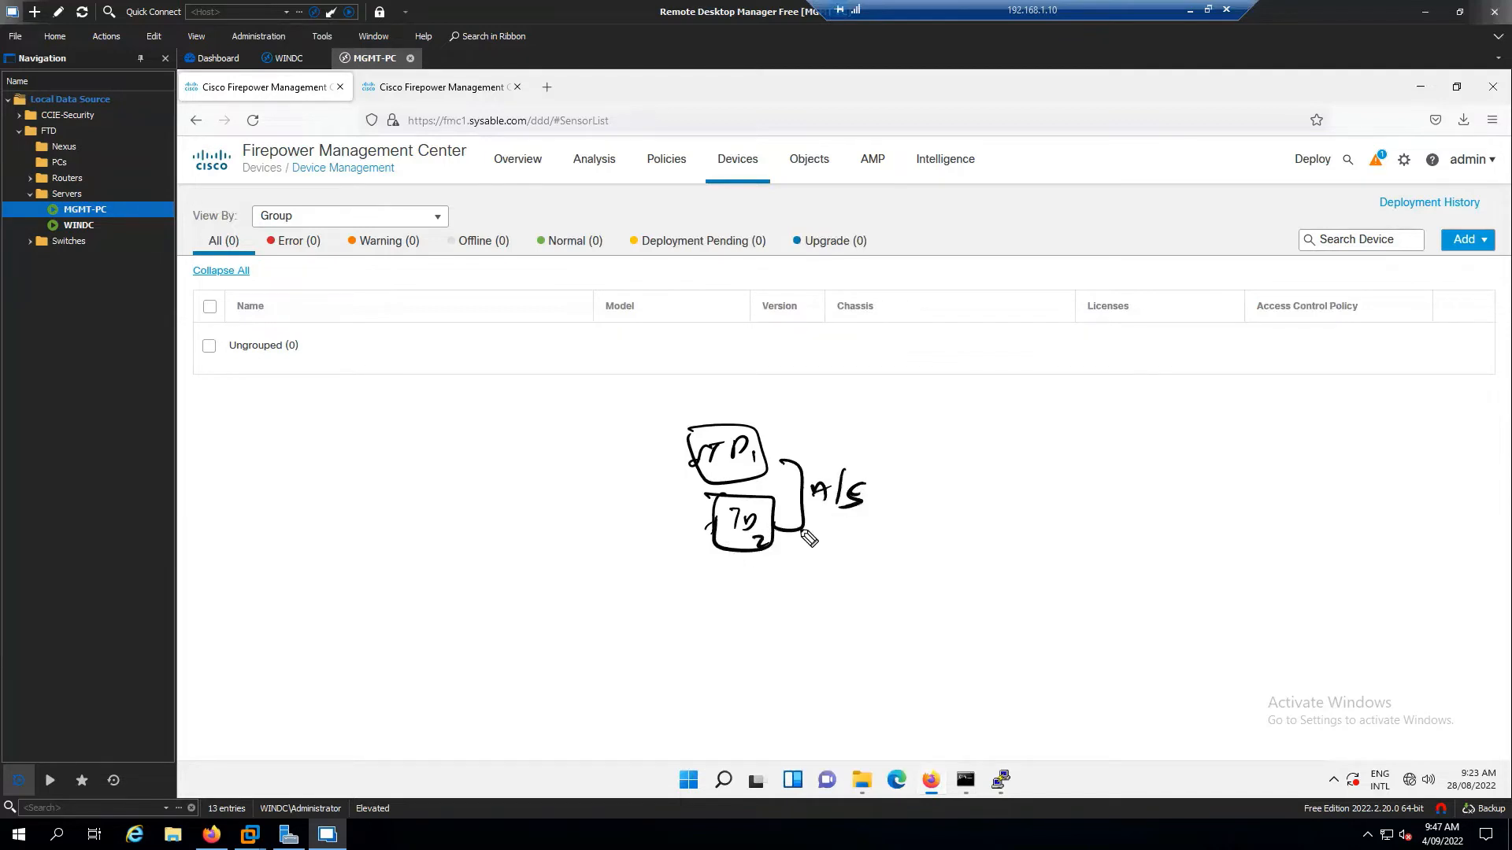
mouse_move(694, 463)
left_mouse_down()
mouse_move(686, 508)
mouse_move(563, 460)
mouse_move(471, 463)
mouse_move(538, 451)
left_mouse_up()
mouse_move(472, 416)
left_mouse_down()
mouse_move(495, 412)
mouse_move(437, 488)
left_mouse_up()
mouse_move(435, 443)
left_mouse_down()
mouse_move(435, 488)
mouse_move(496, 407)
left_mouse_up()
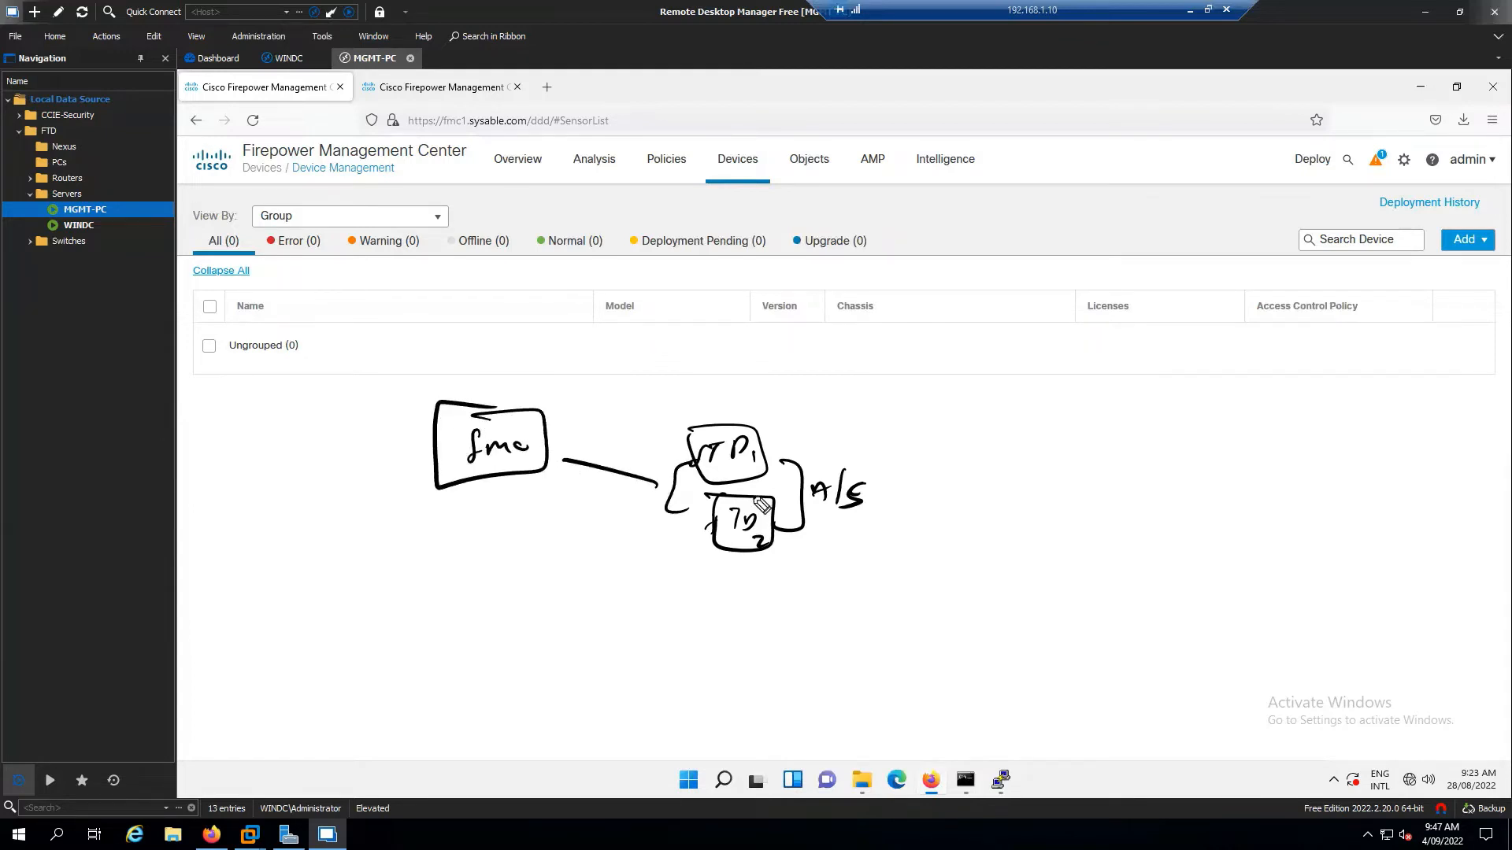
left_click_drag(779, 476, 748, 498)
Write boxed Policies, NAT and export notes beside the pair, ticking Policies and NAT
left_click_drag(790, 407, 906, 400)
mouse_move(792, 430)
left_mouse_down()
mouse_move(915, 417)
mouse_move(920, 447)
mouse_move(953, 433)
mouse_move(972, 459)
left_mouse_up()
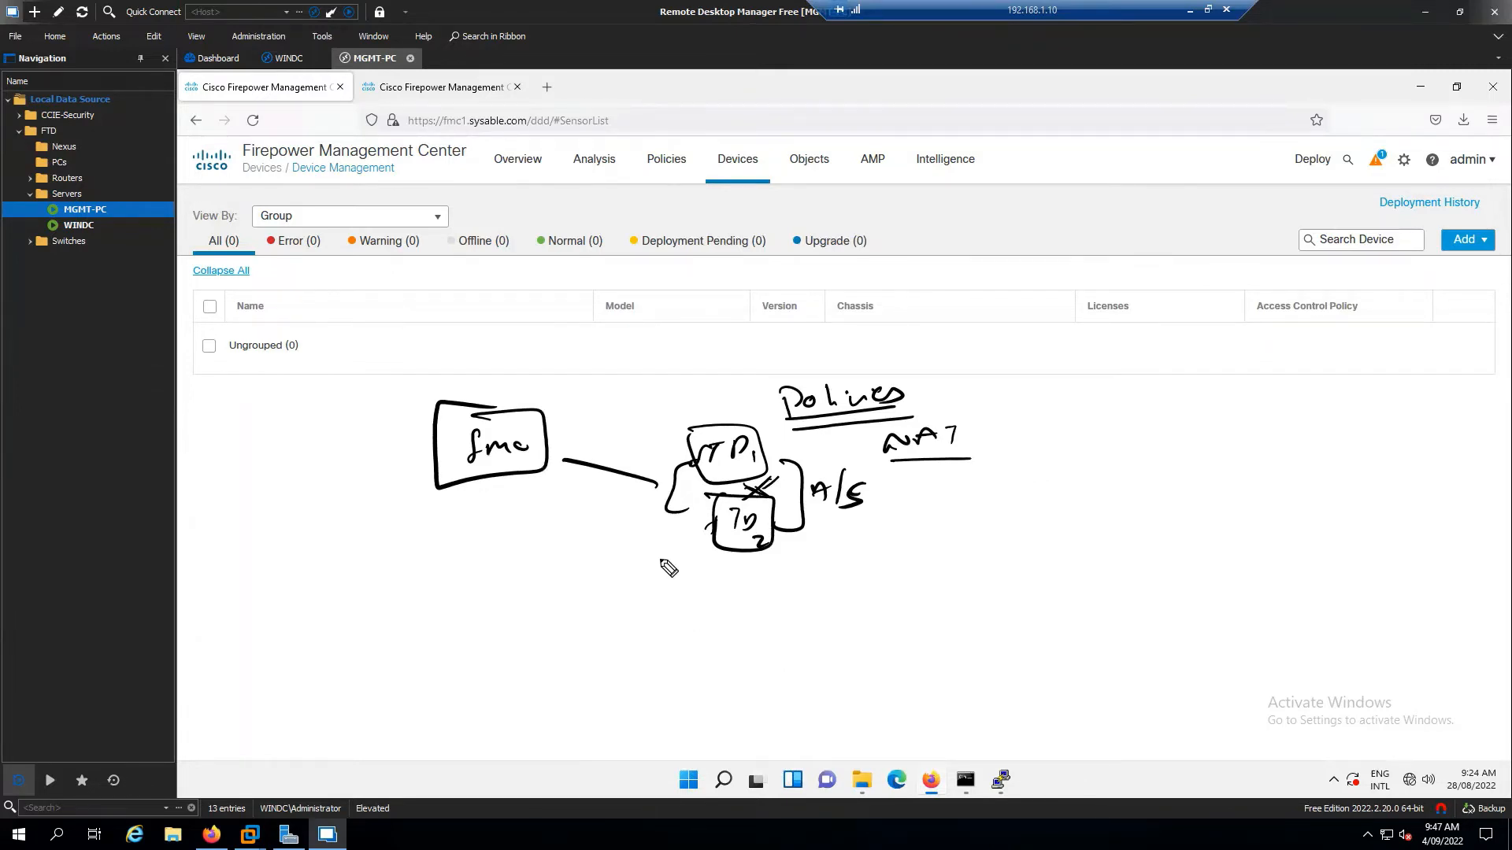
mouse_move(792, 376)
left_mouse_down()
mouse_move(899, 430)
mouse_move(929, 359)
mouse_move(777, 356)
left_mouse_up()
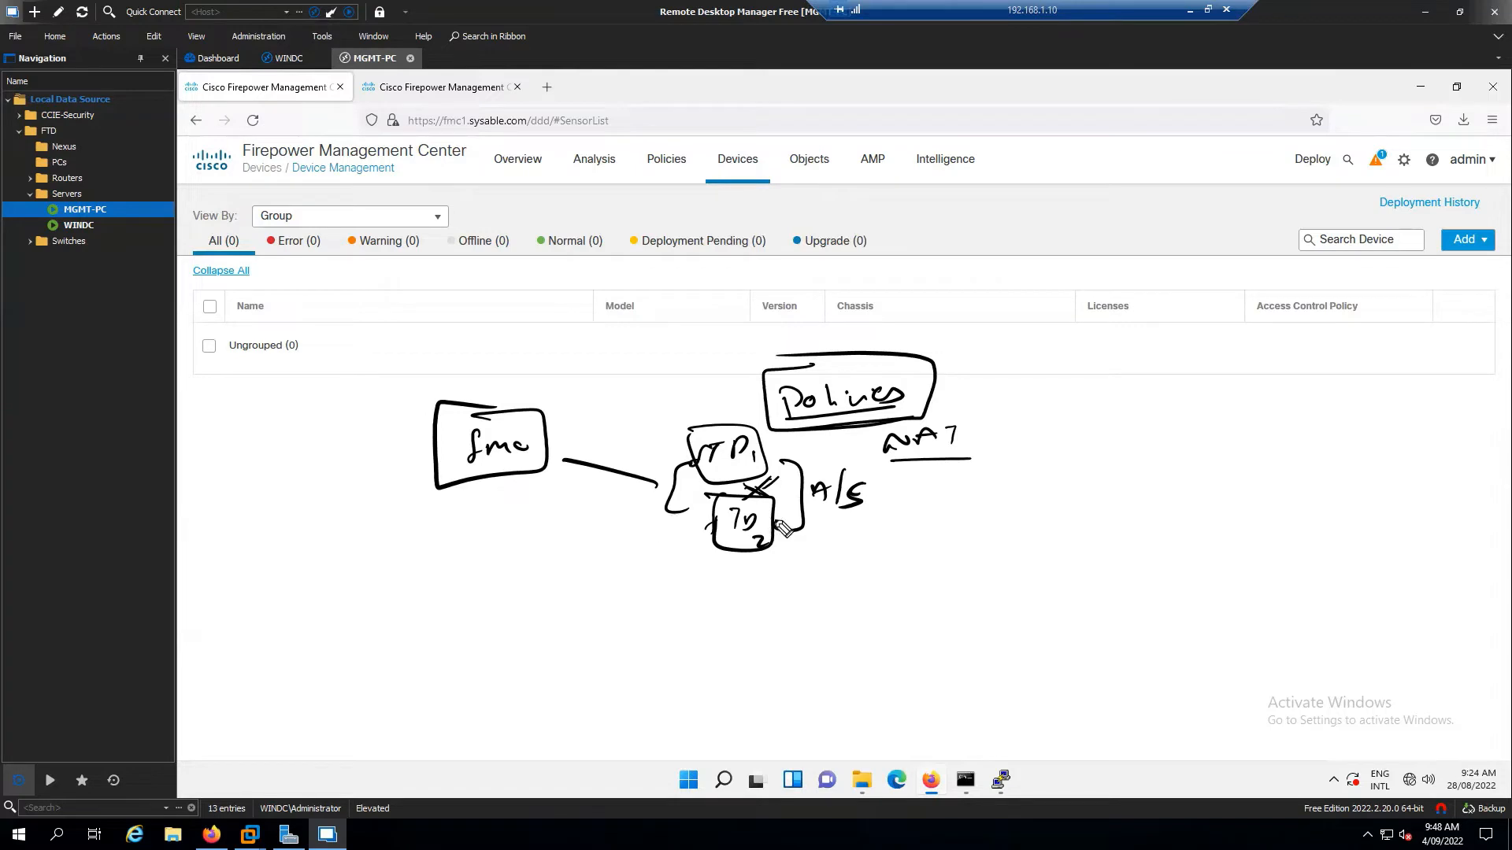
mouse_move(831, 542)
left_mouse_down()
mouse_move(929, 556)
mouse_move(1000, 539)
left_mouse_up()
left_click_drag(858, 577, 1001, 560)
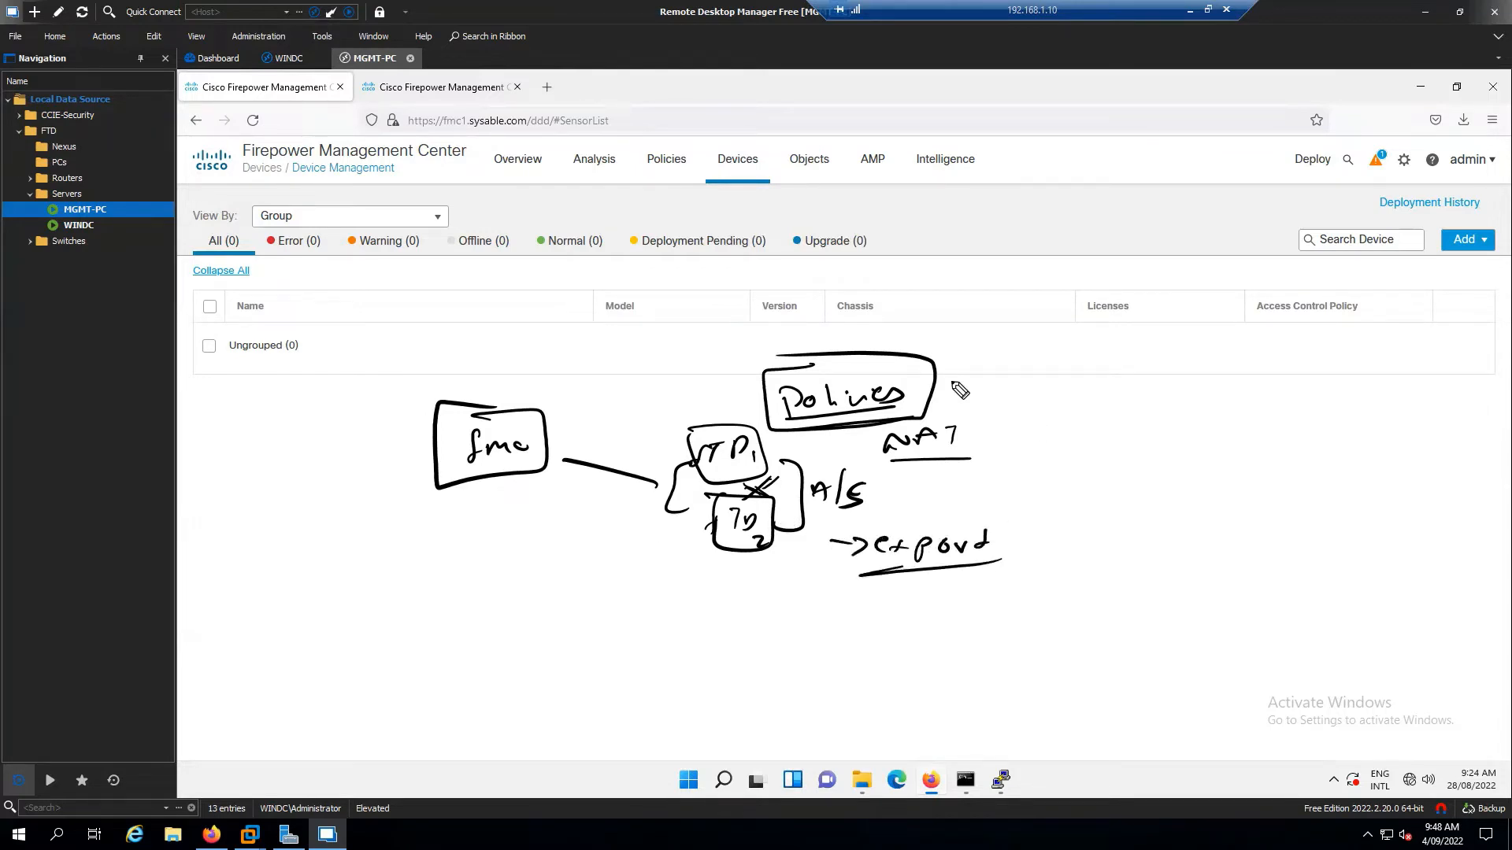
mouse_move(951, 383)
left_mouse_down()
mouse_move(986, 382)
mouse_move(1026, 424)
left_mouse_up()
Draw an arrow from FTD1 to FMC, note below FTD2, then wipe all sketches
mouse_move(716, 392)
left_mouse_down()
mouse_move(608, 356)
mouse_move(545, 400)
left_mouse_up()
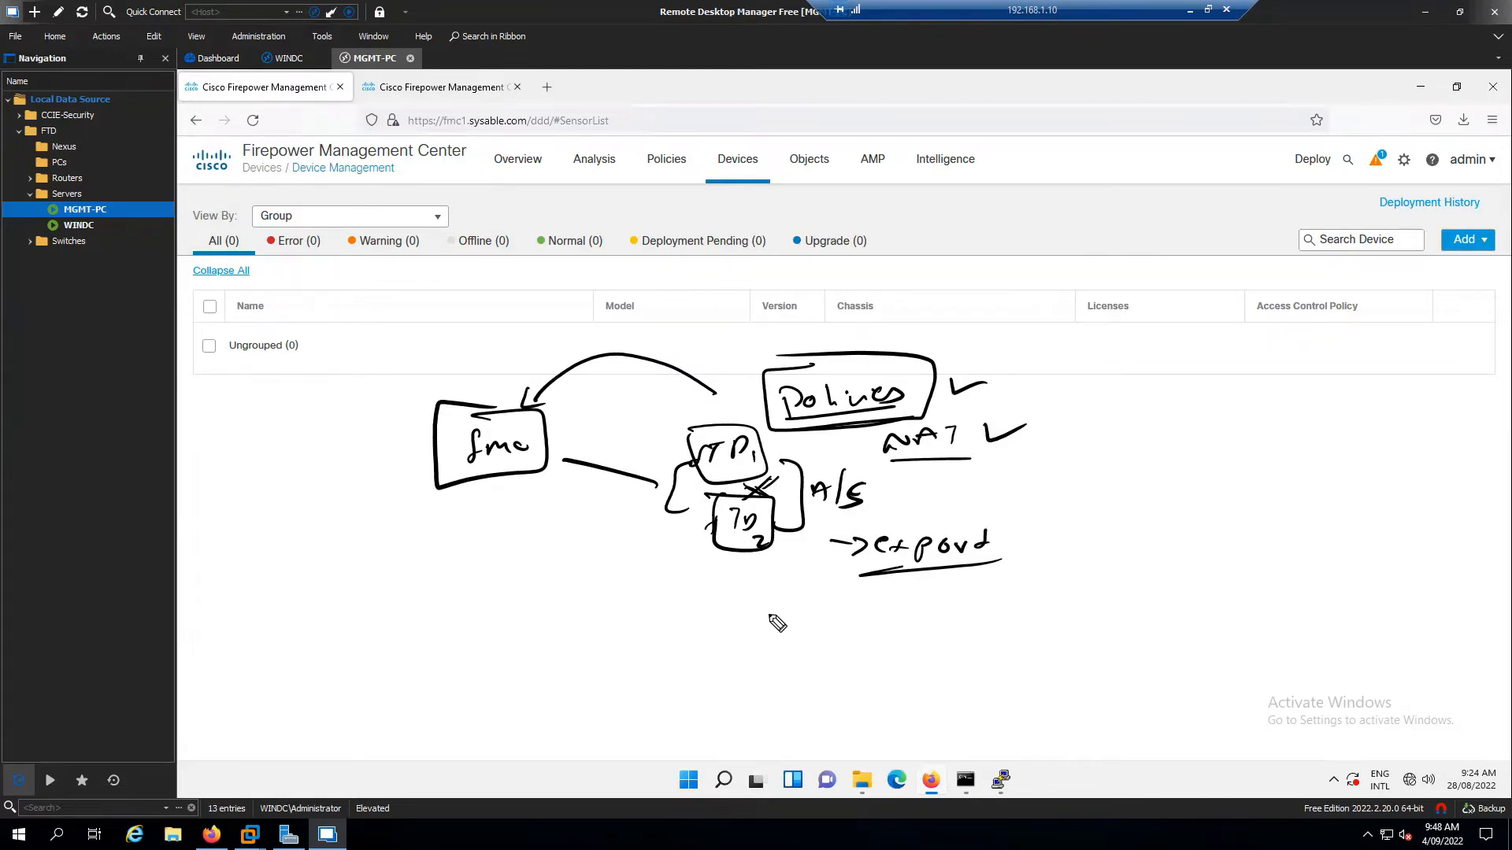
mouse_move(677, 601)
left_mouse_down()
mouse_move(732, 590)
mouse_move(734, 607)
left_mouse_up()
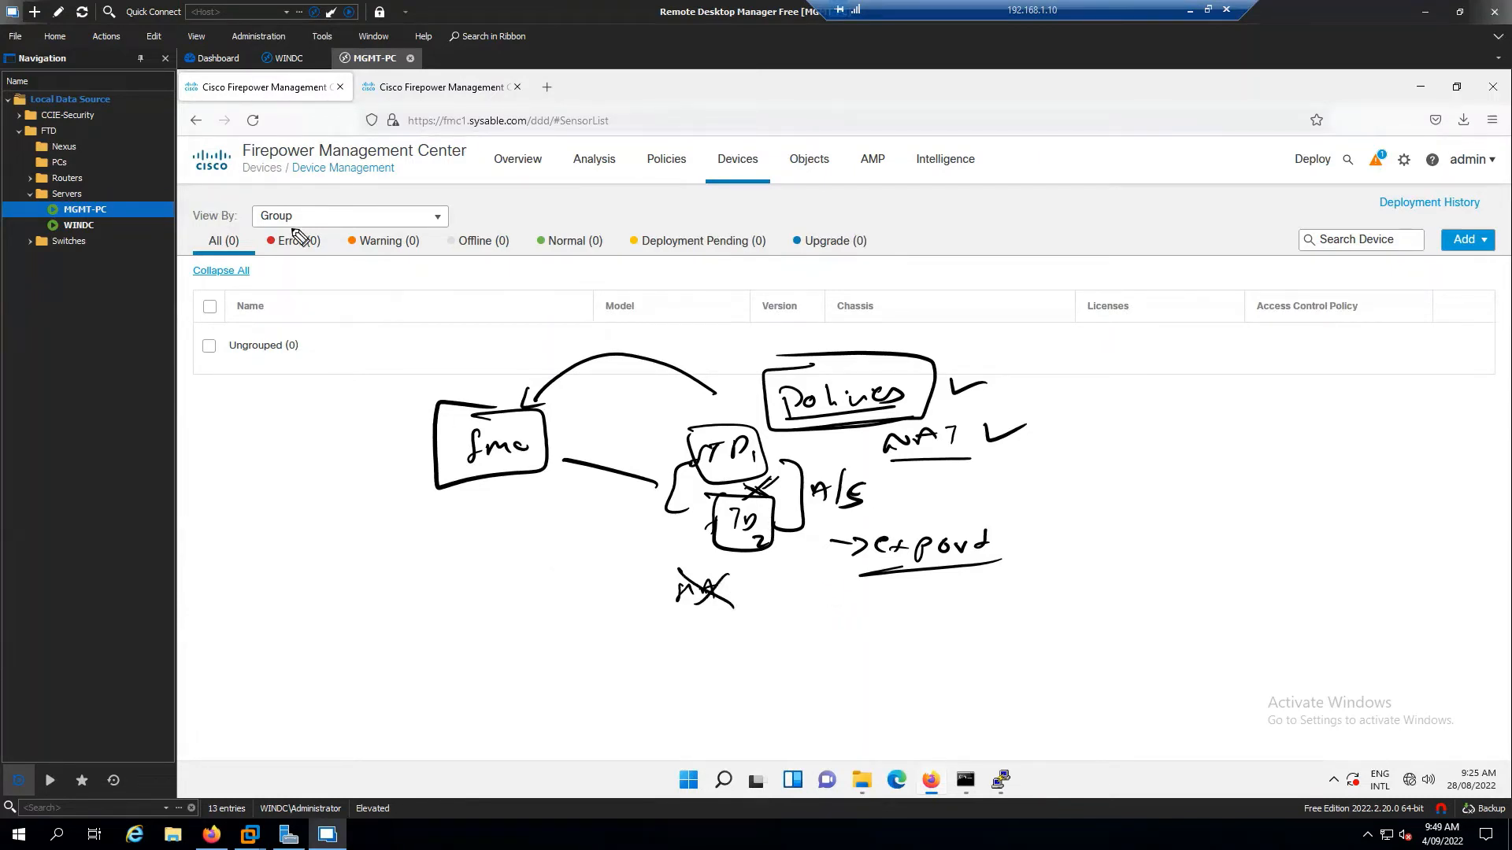
key("Escape")
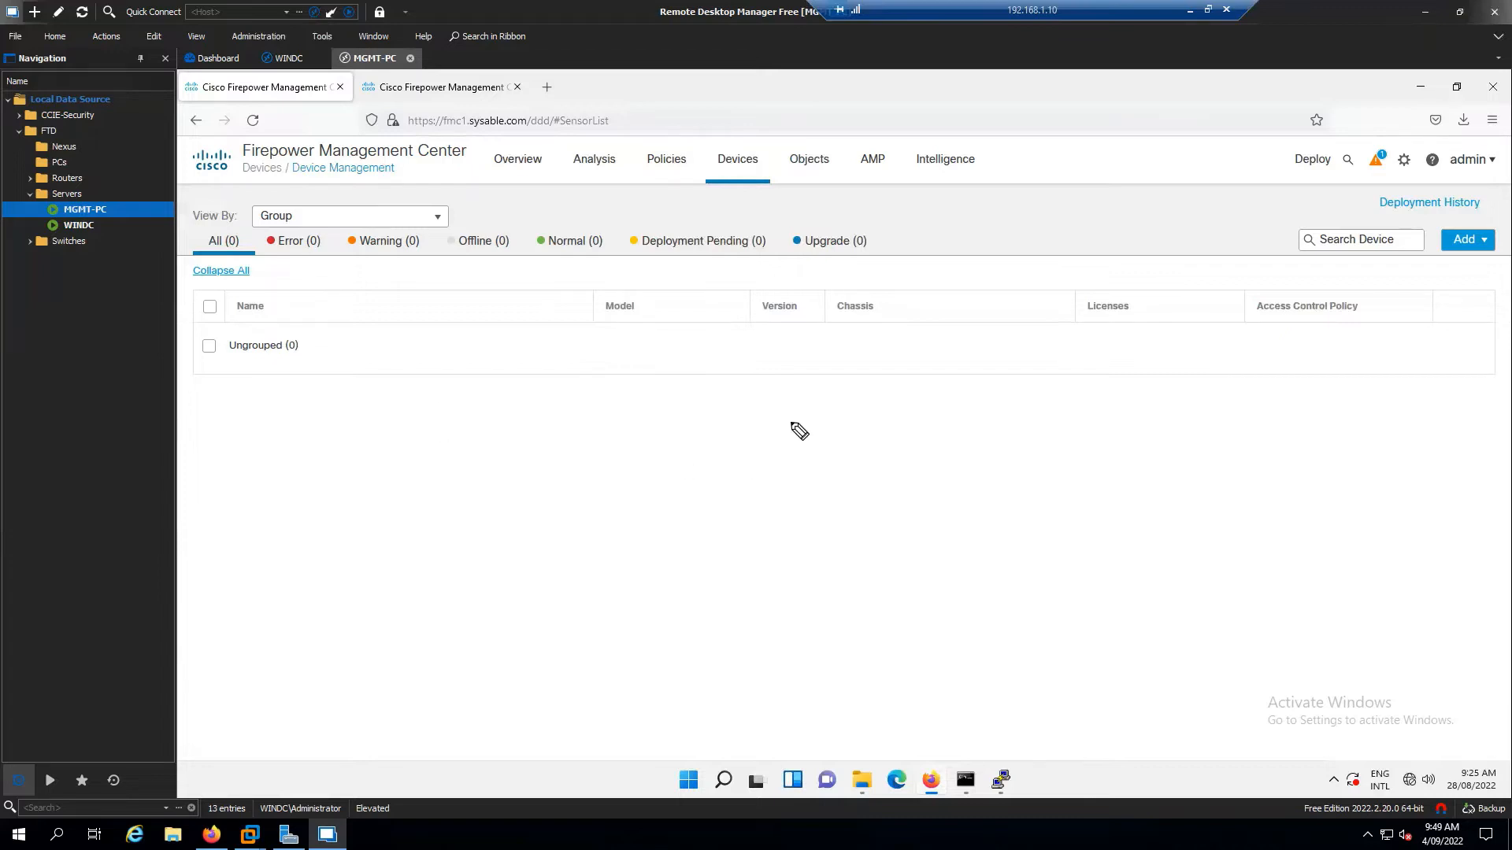
Draw a DC site box enclosing circled FTD1 and FMC
mouse_move(791, 422)
left_mouse_down()
mouse_move(799, 445)
mouse_move(830, 438)
mouse_move(787, 430)
left_mouse_up()
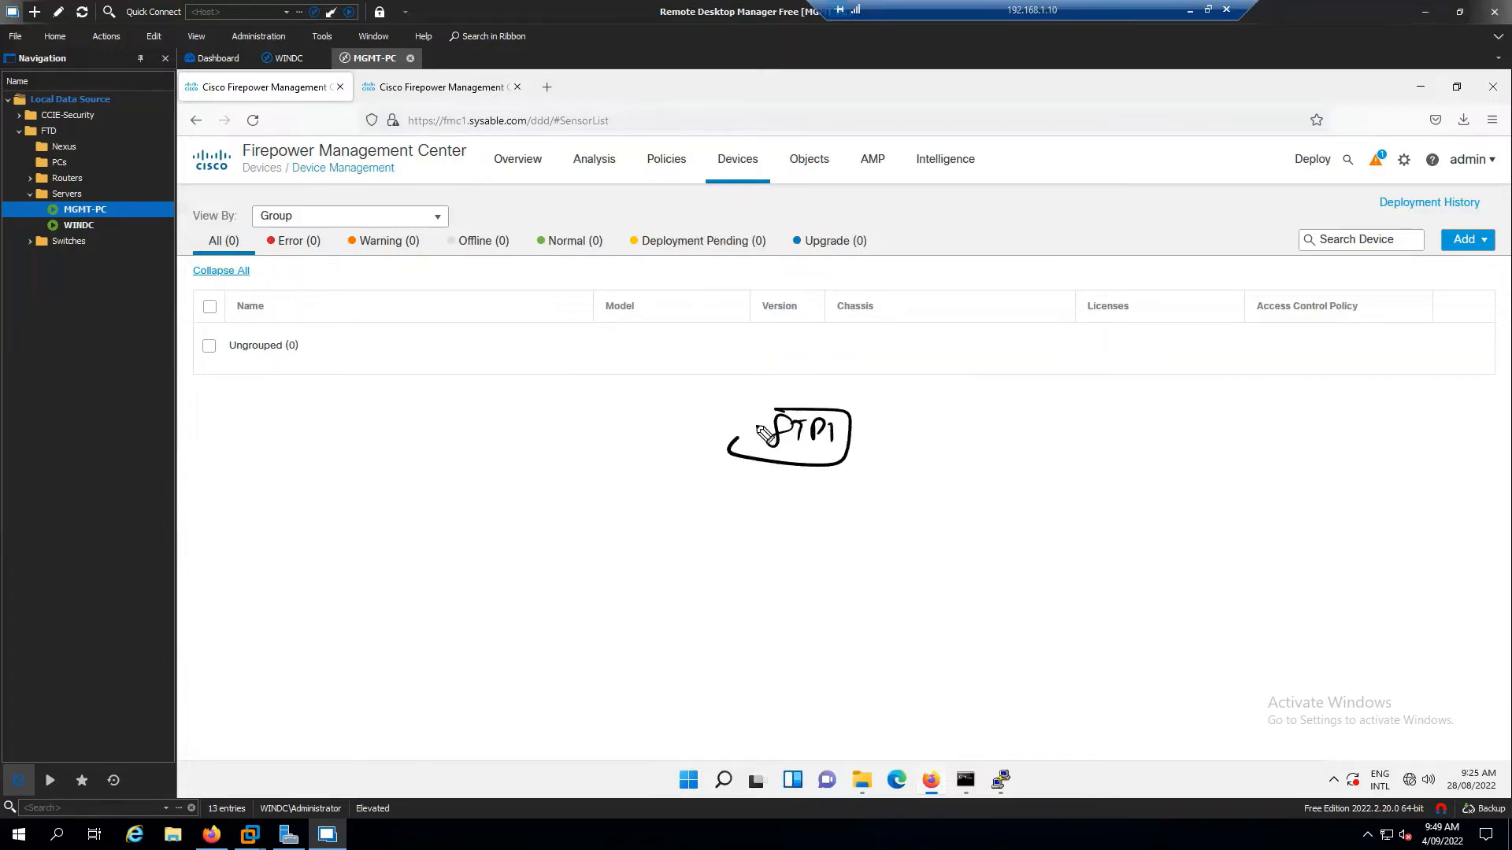
mouse_move(940, 409)
left_mouse_down()
mouse_move(965, 429)
mouse_move(982, 416)
mouse_move(902, 401)
left_mouse_up()
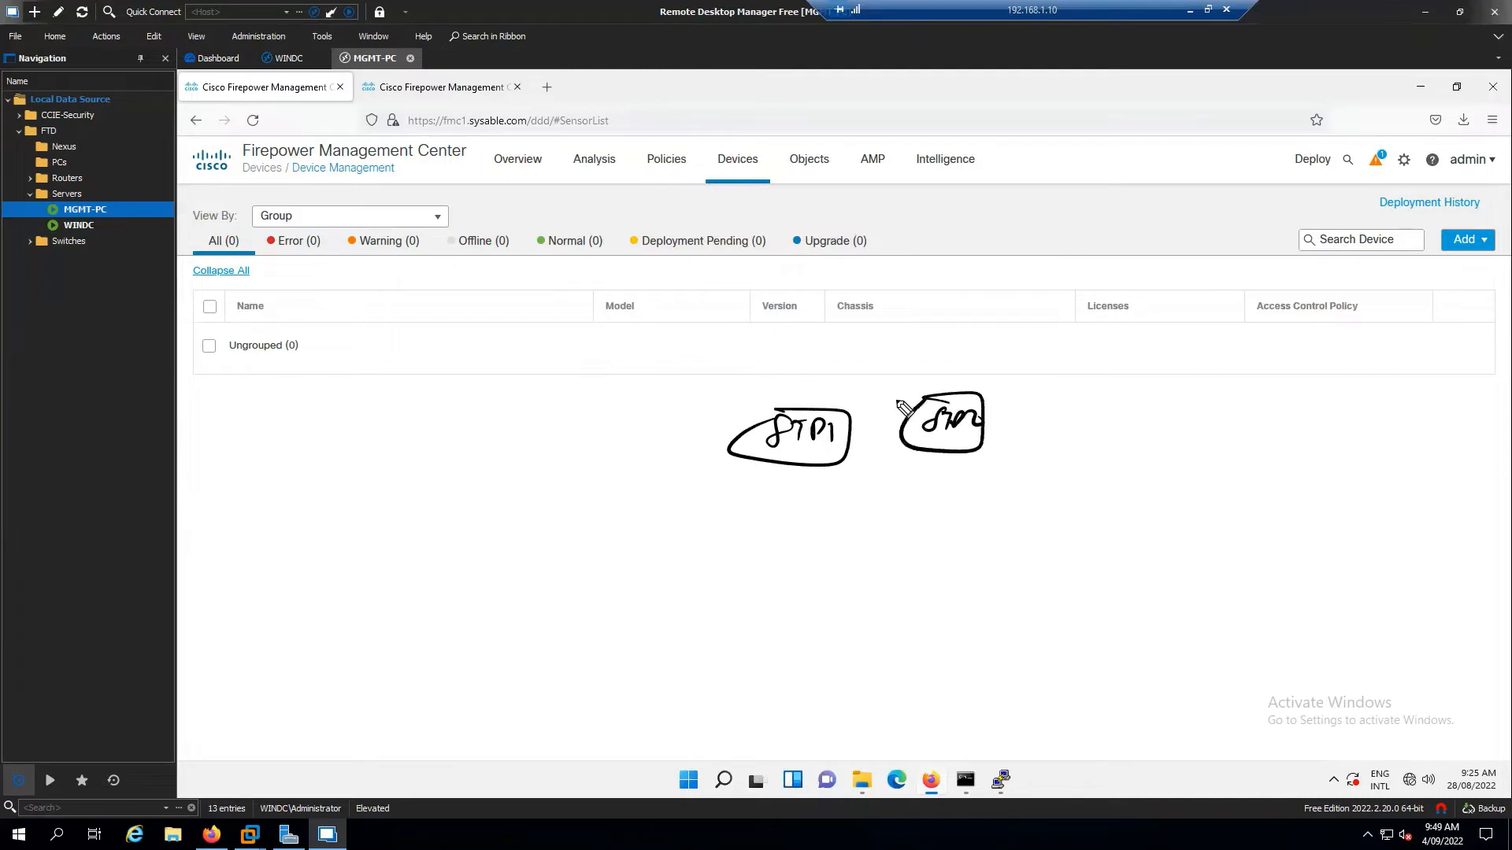
left_click_drag(689, 385, 1082, 372)
left_click_drag(1086, 439, 689, 385)
mouse_move(841, 337)
left_mouse_down()
mouse_move(846, 362)
mouse_move(882, 354)
left_mouse_up()
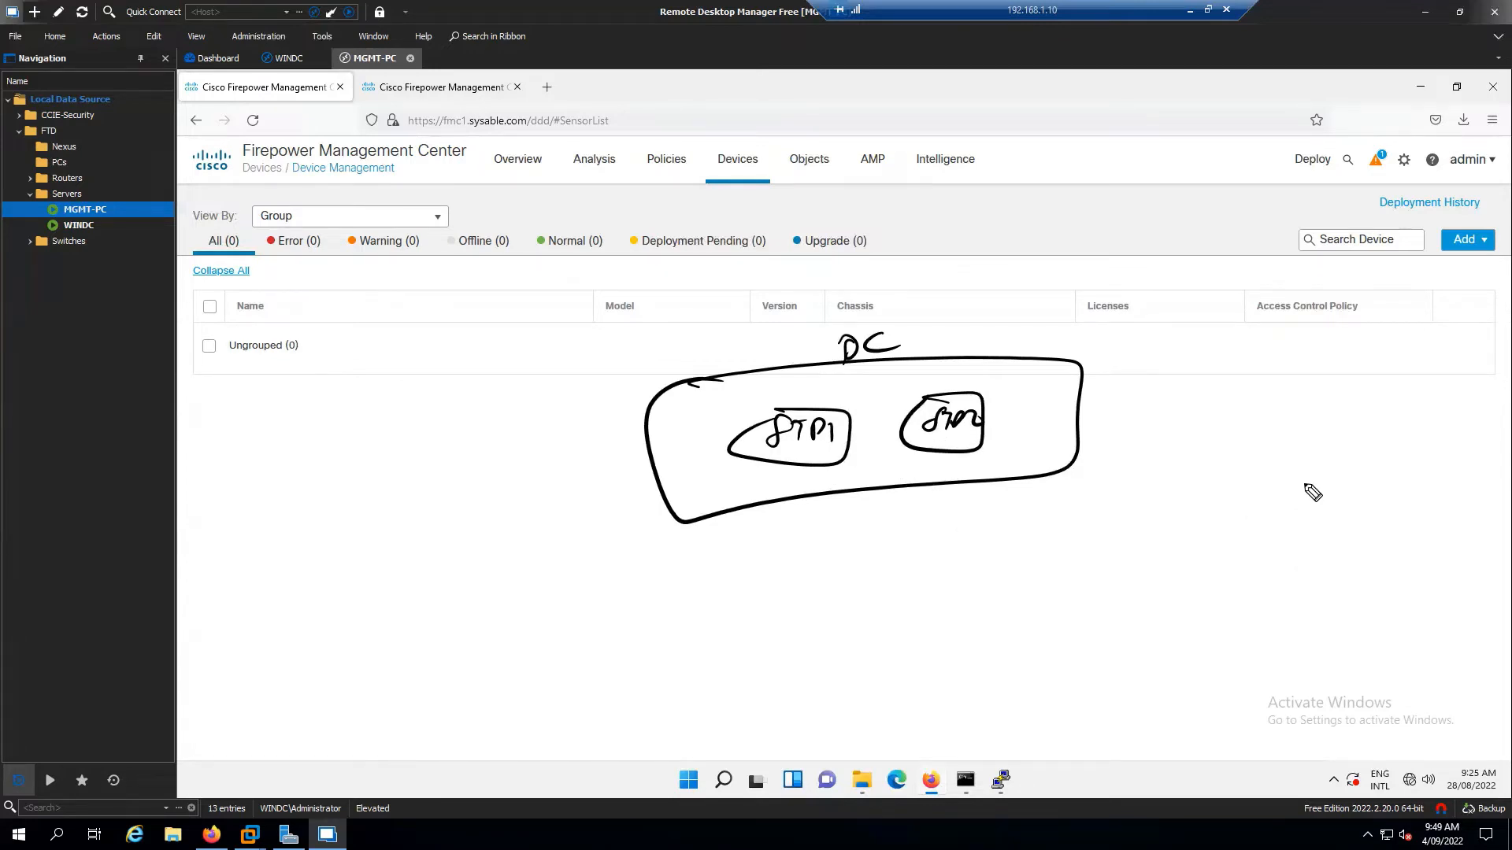
Add a boxed BR1 branch at right with its firewall
mouse_move(1309, 476)
left_mouse_down()
mouse_move(1301, 489)
mouse_move(1353, 496)
left_mouse_up()
left_click_drag(1264, 447, 1268, 479)
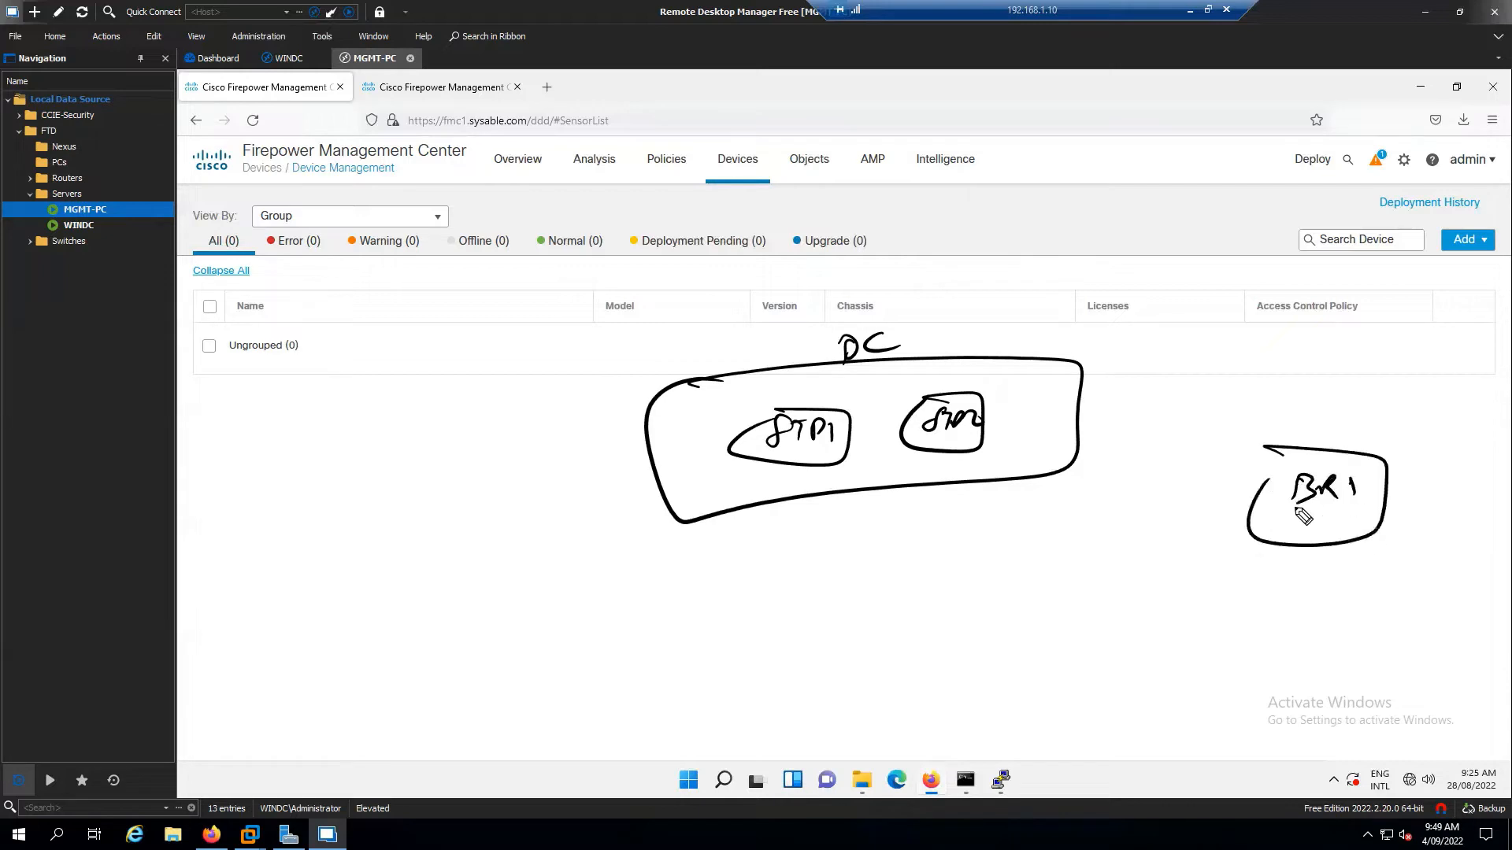
left_click_drag(1295, 567, 1387, 579)
mouse_move(1283, 611)
left_mouse_down()
mouse_move(1409, 612)
mouse_move(1290, 568)
mouse_move(1281, 608)
left_mouse_up()
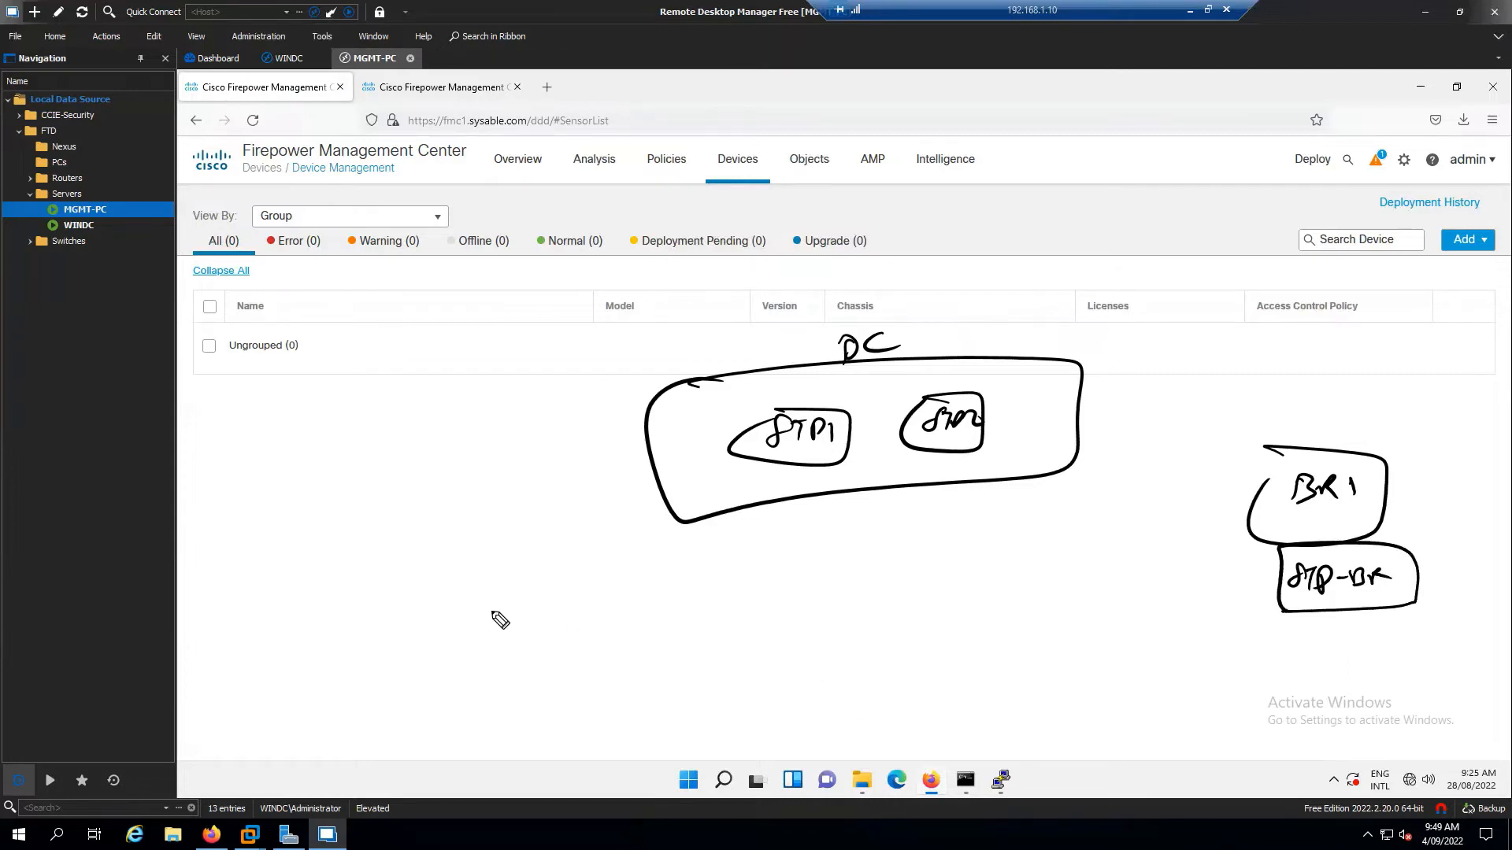
Draw a boxed HQ site at left containing FTD, FTD2 and FTD3
mouse_move(328, 489)
left_mouse_down()
mouse_move(365, 485)
mouse_move(324, 513)
left_mouse_up()
left_click_drag(277, 642, 290, 630)
mouse_move(308, 618)
left_mouse_down()
mouse_move(313, 644)
mouse_move(329, 633)
left_mouse_up()
left_click_drag(323, 616, 326, 634)
mouse_move(270, 620)
left_mouse_down()
mouse_move(344, 653)
mouse_move(263, 612)
left_mouse_up()
left_click_drag(418, 591, 396, 621)
left_click_drag(422, 598, 445, 615)
mouse_move(442, 598)
left_mouse_down()
mouse_move(446, 615)
mouse_move(480, 611)
left_mouse_up()
mouse_move(420, 589)
left_mouse_down()
mouse_move(422, 647)
mouse_move(420, 589)
left_mouse_up()
mouse_move(560, 576)
left_mouse_down()
mouse_move(545, 606)
mouse_move(617, 595)
mouse_move(639, 624)
mouse_move(564, 569)
left_mouse_up()
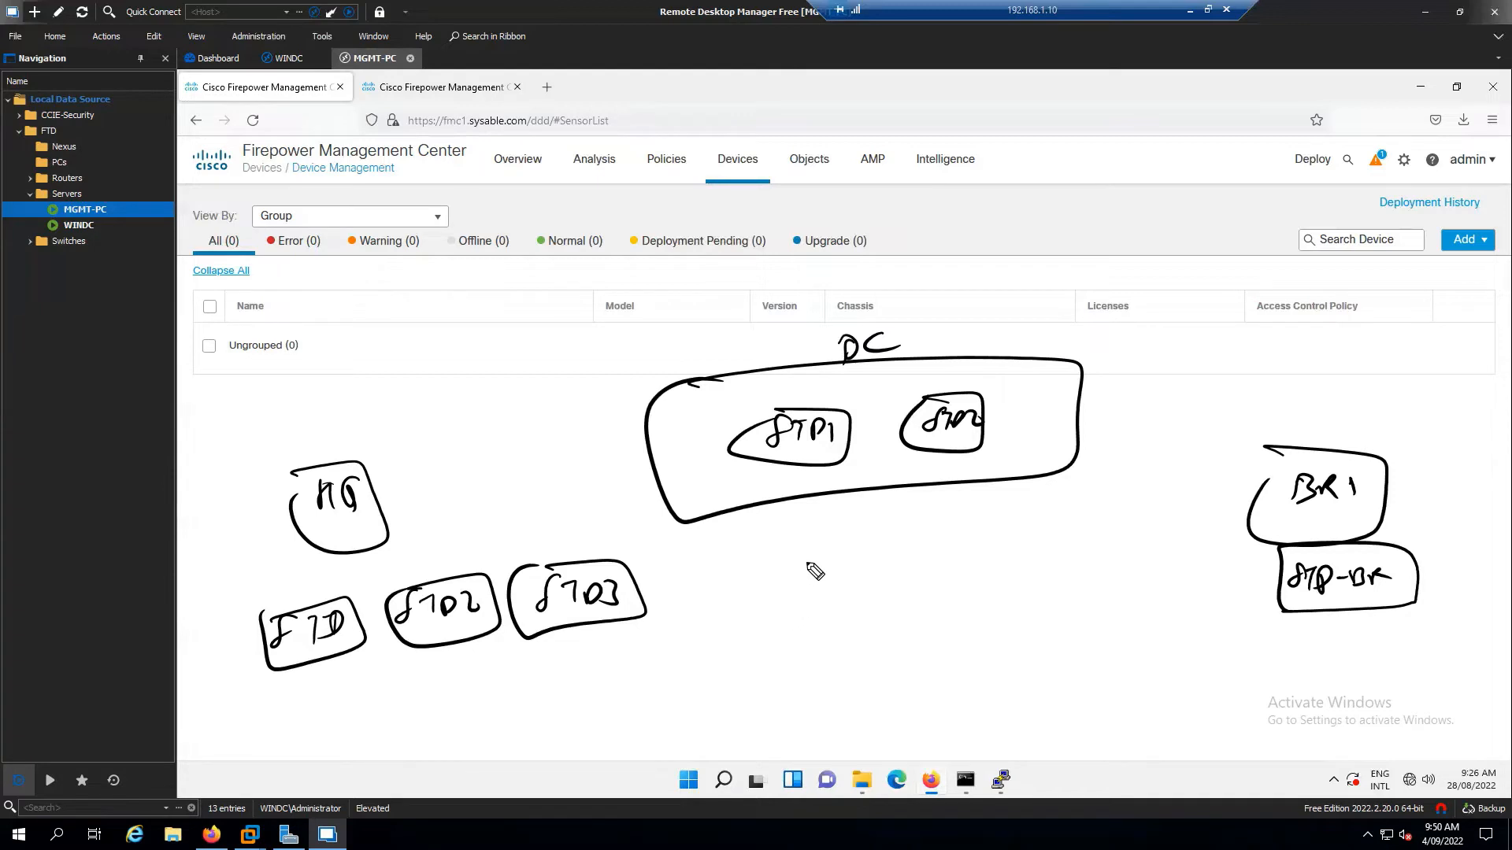
Write DC and HQ headings with their member firewalls listed underneath
mouse_move(370, 300)
left_mouse_down()
mouse_move(377, 325)
mouse_move(418, 322)
left_mouse_up()
mouse_move(354, 347)
left_mouse_down()
mouse_move(438, 333)
mouse_move(414, 386)
mouse_move(441, 370)
mouse_move(457, 386)
left_mouse_up()
mouse_move(464, 364)
left_mouse_down()
mouse_move(442, 419)
mouse_move(506, 416)
left_mouse_up()
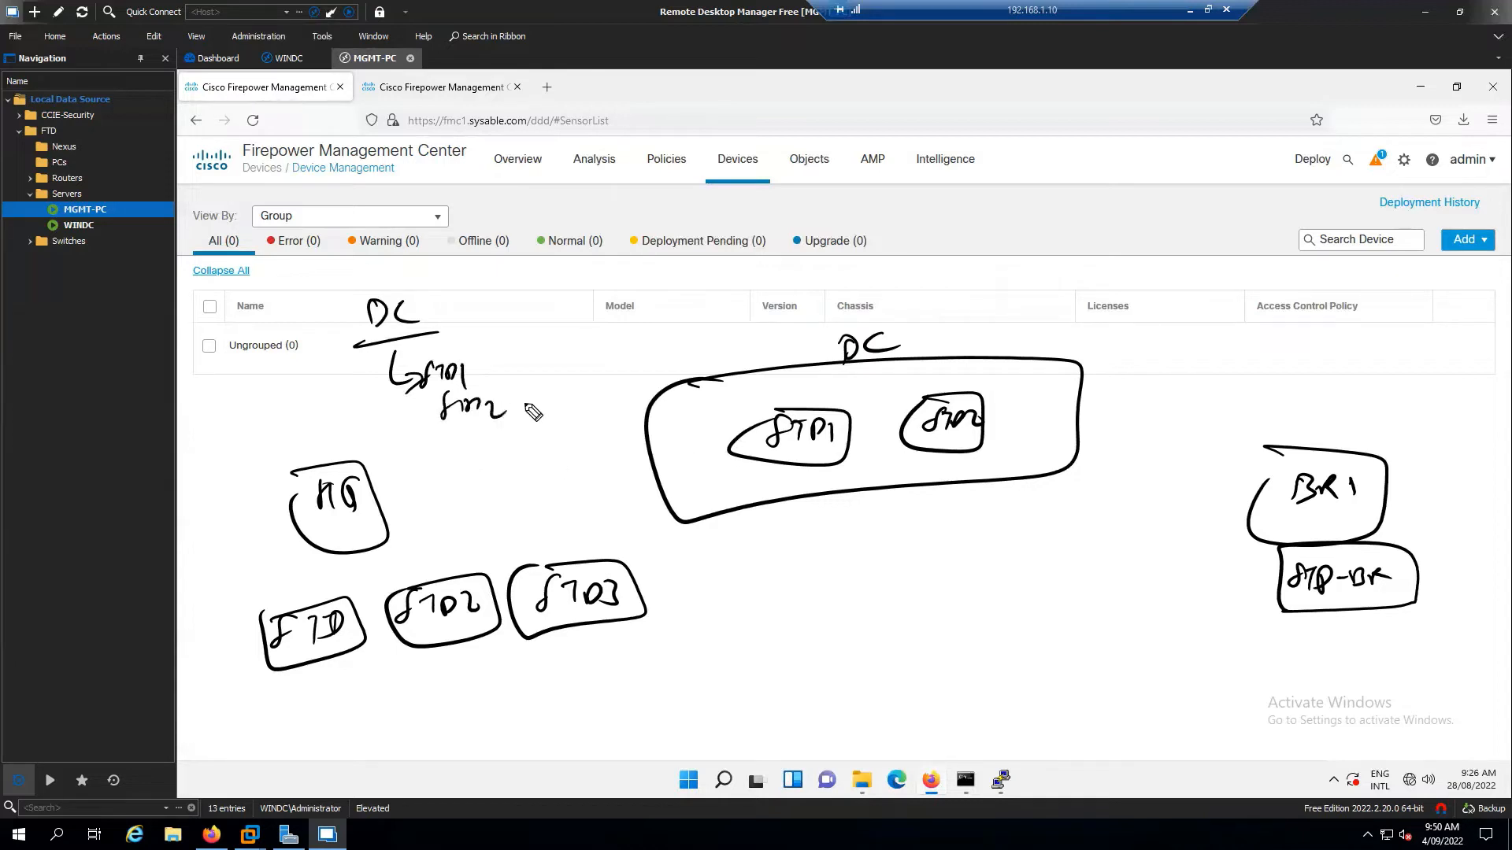
mouse_move(762, 583)
left_mouse_down()
mouse_move(785, 564)
mouse_move(756, 602)
mouse_move(797, 604)
left_mouse_up()
left_click_drag(752, 624, 786, 653)
mouse_move(752, 656)
left_mouse_down()
mouse_move(746, 685)
mouse_move(782, 706)
mouse_move(778, 734)
left_mouse_up()
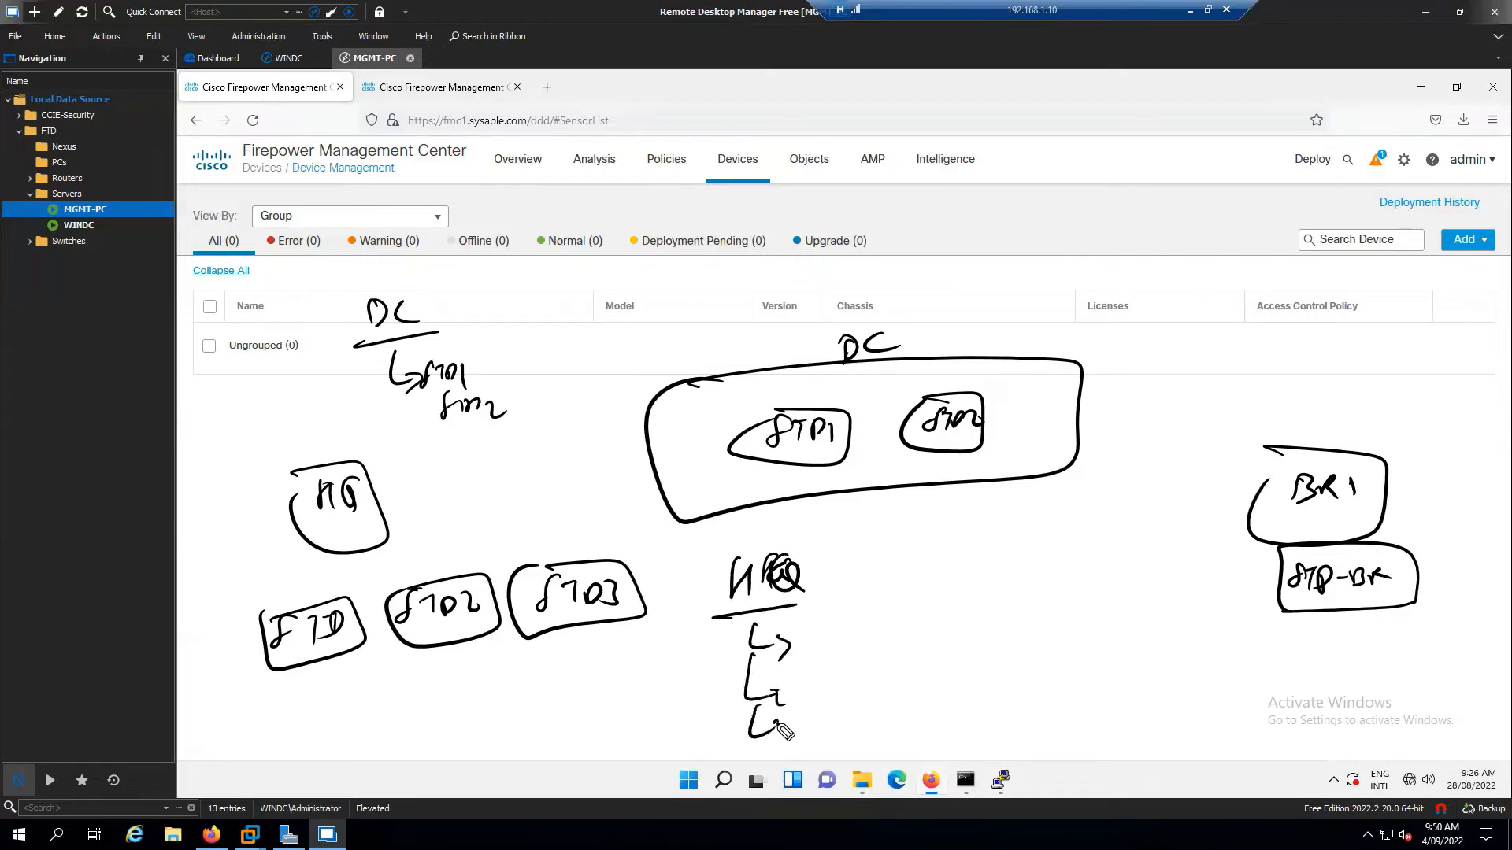
Add a BR1 heading with an arrow pointing to its FTD
left_click_drag(895, 558, 896, 586)
mouse_move(896, 558)
left_mouse_down()
mouse_move(916, 571)
mouse_move(900, 584)
left_mouse_up()
mouse_move(920, 582)
left_mouse_down()
mouse_move(939, 561)
mouse_move(950, 575)
left_mouse_up()
mouse_move(888, 603)
left_mouse_down()
mouse_move(954, 586)
mouse_move(947, 638)
mouse_move(971, 636)
left_mouse_up()
left_click_drag(988, 620, 990, 636)
Write a DC, HQ, BR1 site-name list at right with an arrow from DC
left_click_drag(1109, 374, 1108, 399)
mouse_move(1109, 373)
left_mouse_down()
mouse_move(1110, 396)
mouse_move(1158, 393)
mouse_move(1107, 444)
left_mouse_up()
mouse_move(1111, 433)
left_mouse_down()
mouse_move(1151, 446)
mouse_move(1116, 512)
mouse_move(1158, 501)
left_mouse_up()
left_click_drag(1169, 476, 1171, 499)
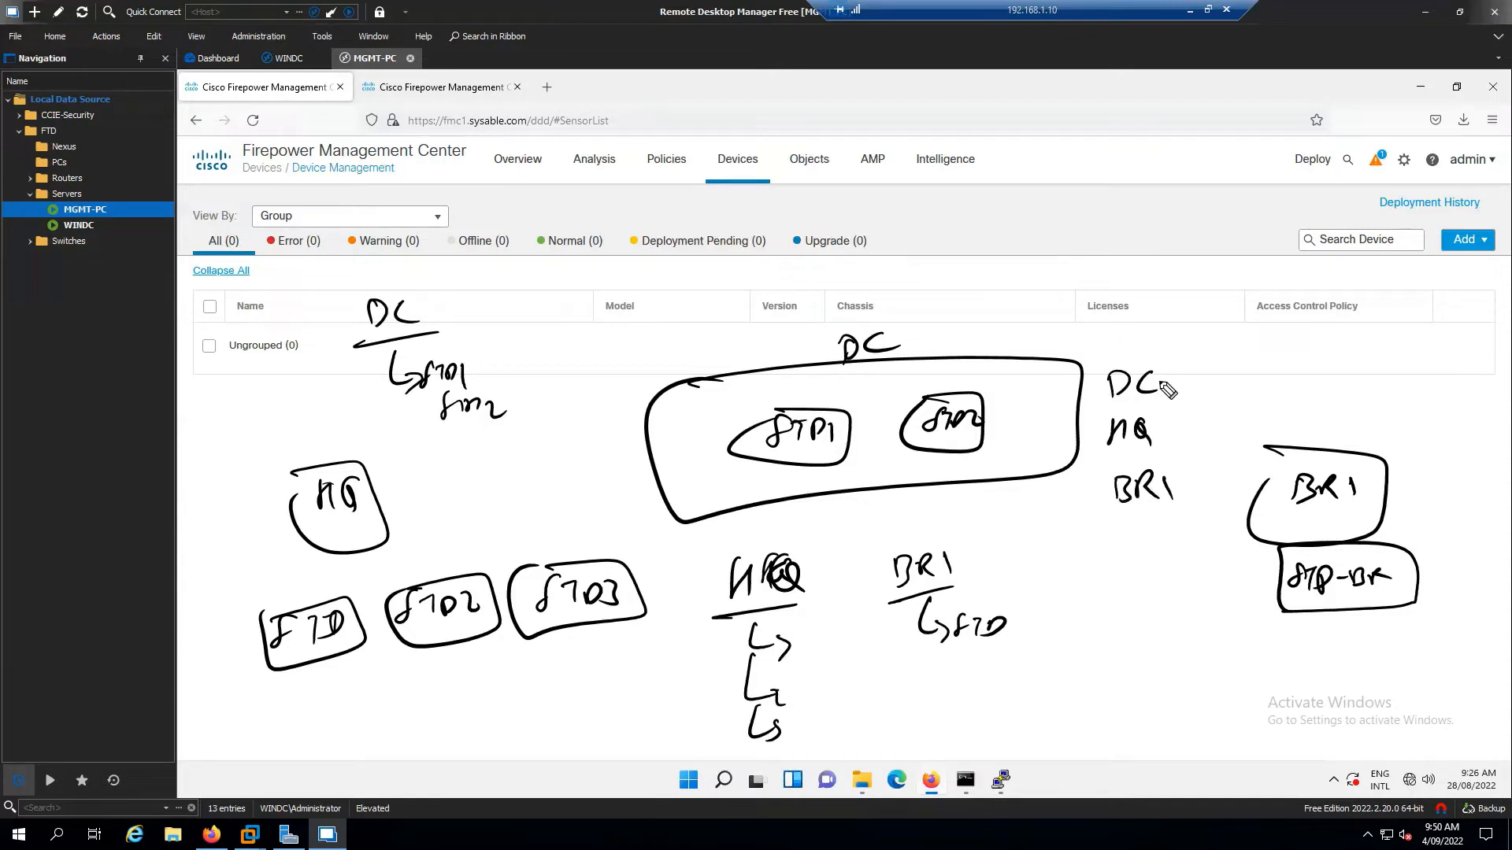
mouse_move(1158, 385)
left_mouse_down()
mouse_move(1189, 383)
mouse_move(1180, 391)
left_mouse_up()
Clear the sketches and add a new empty device group named FTD-HA
key("Escape")
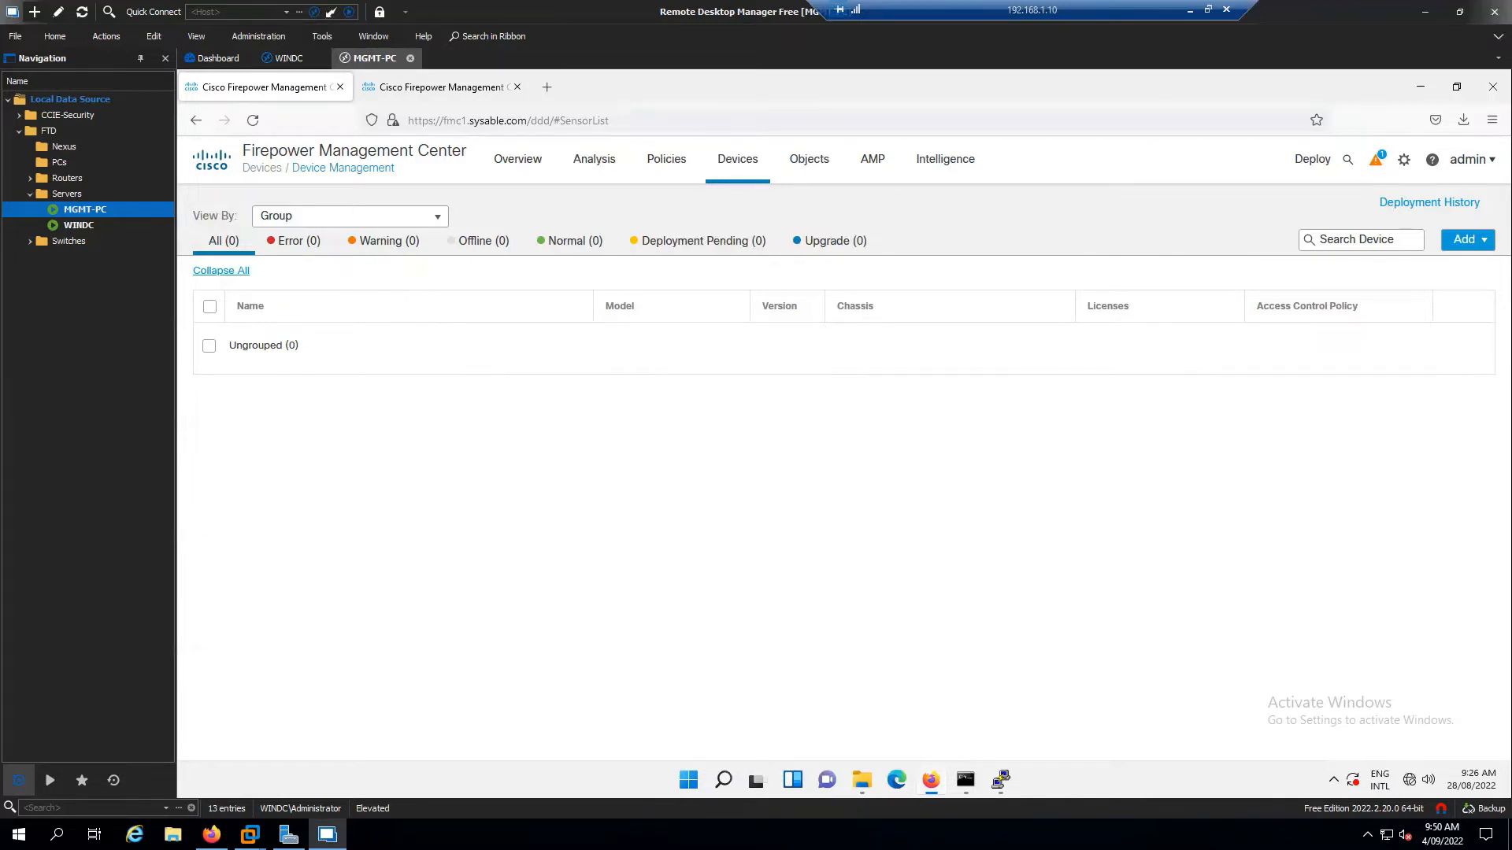
left_click(1469, 241)
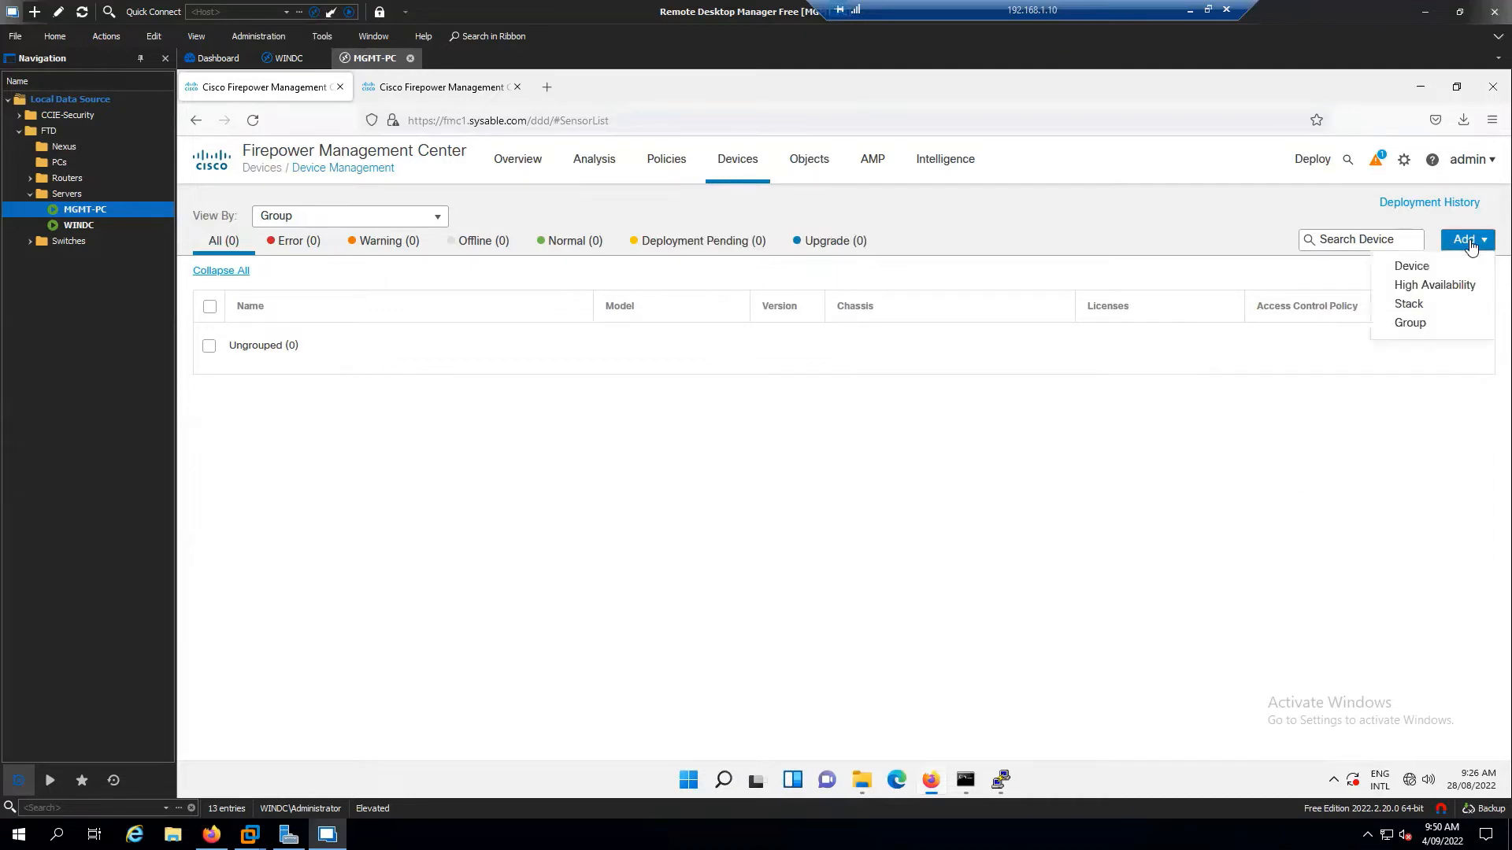
left_click(1444, 294)
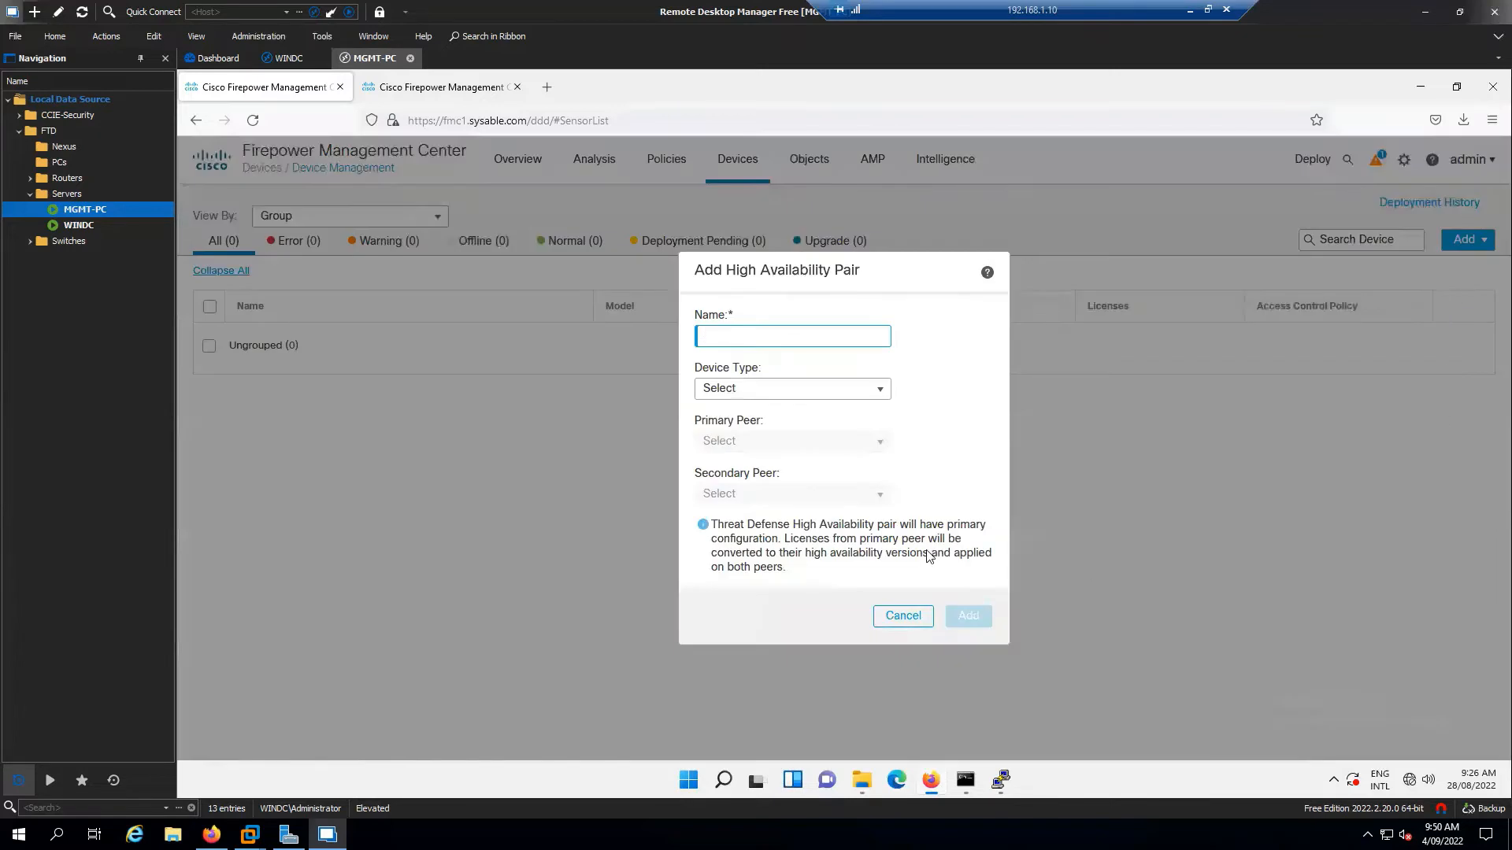
left_click(903, 620)
left_click(1463, 243)
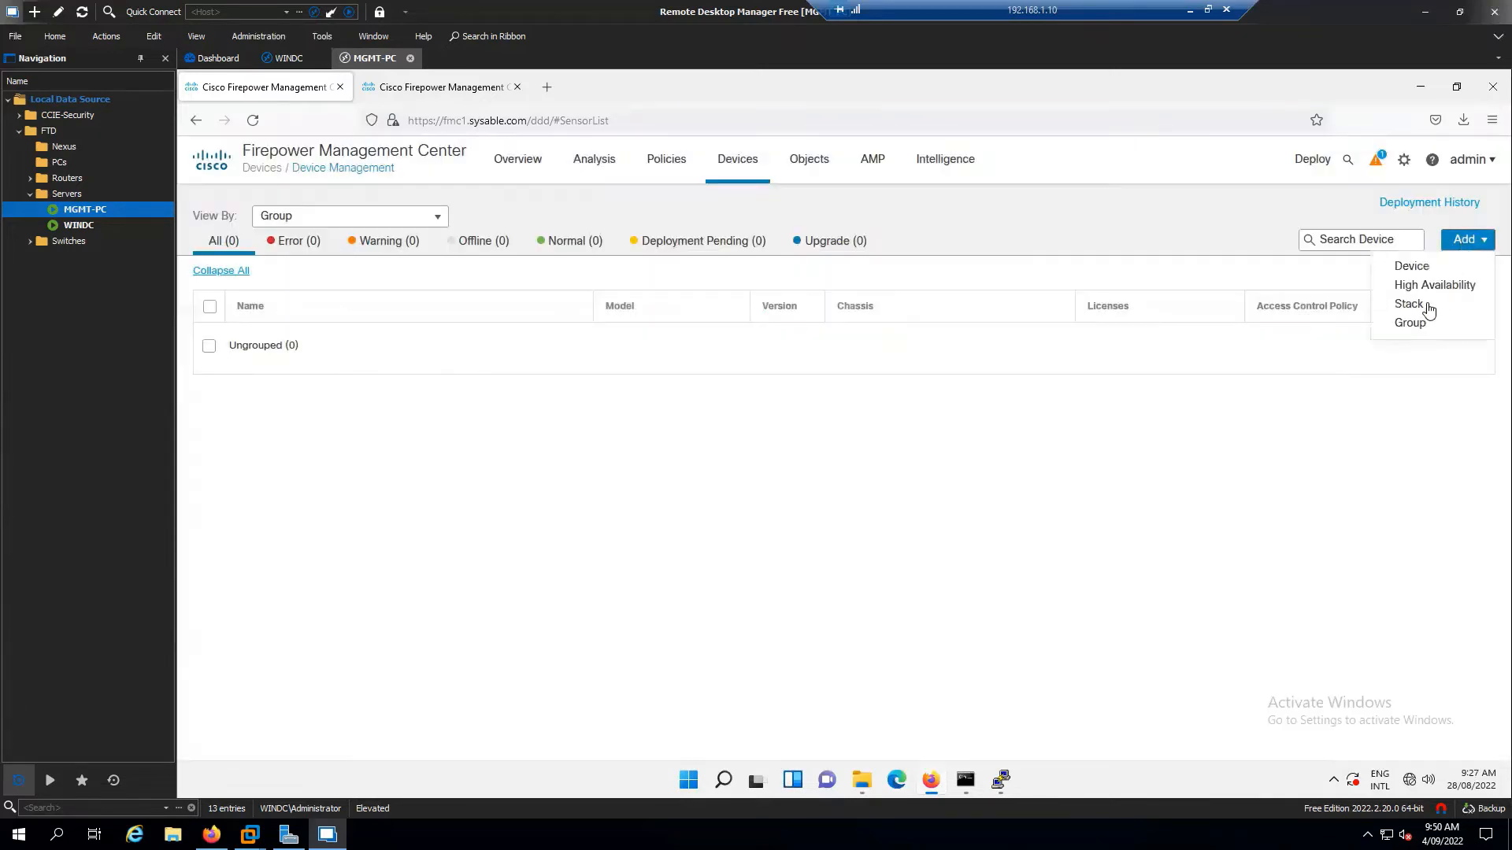
left_click(1411, 331)
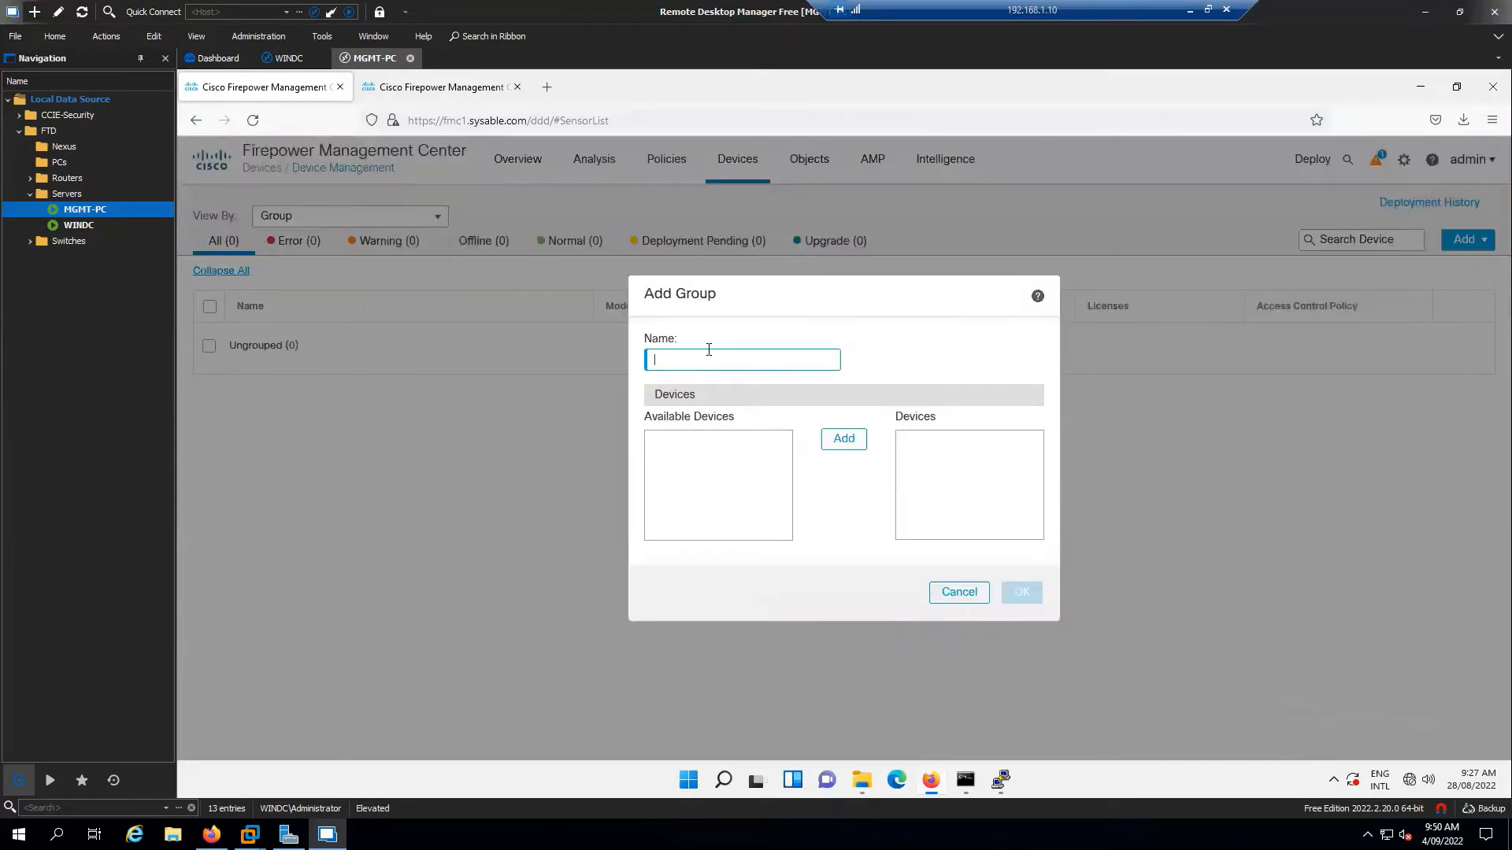
type("FTD-HA")
left_click(1020, 592)
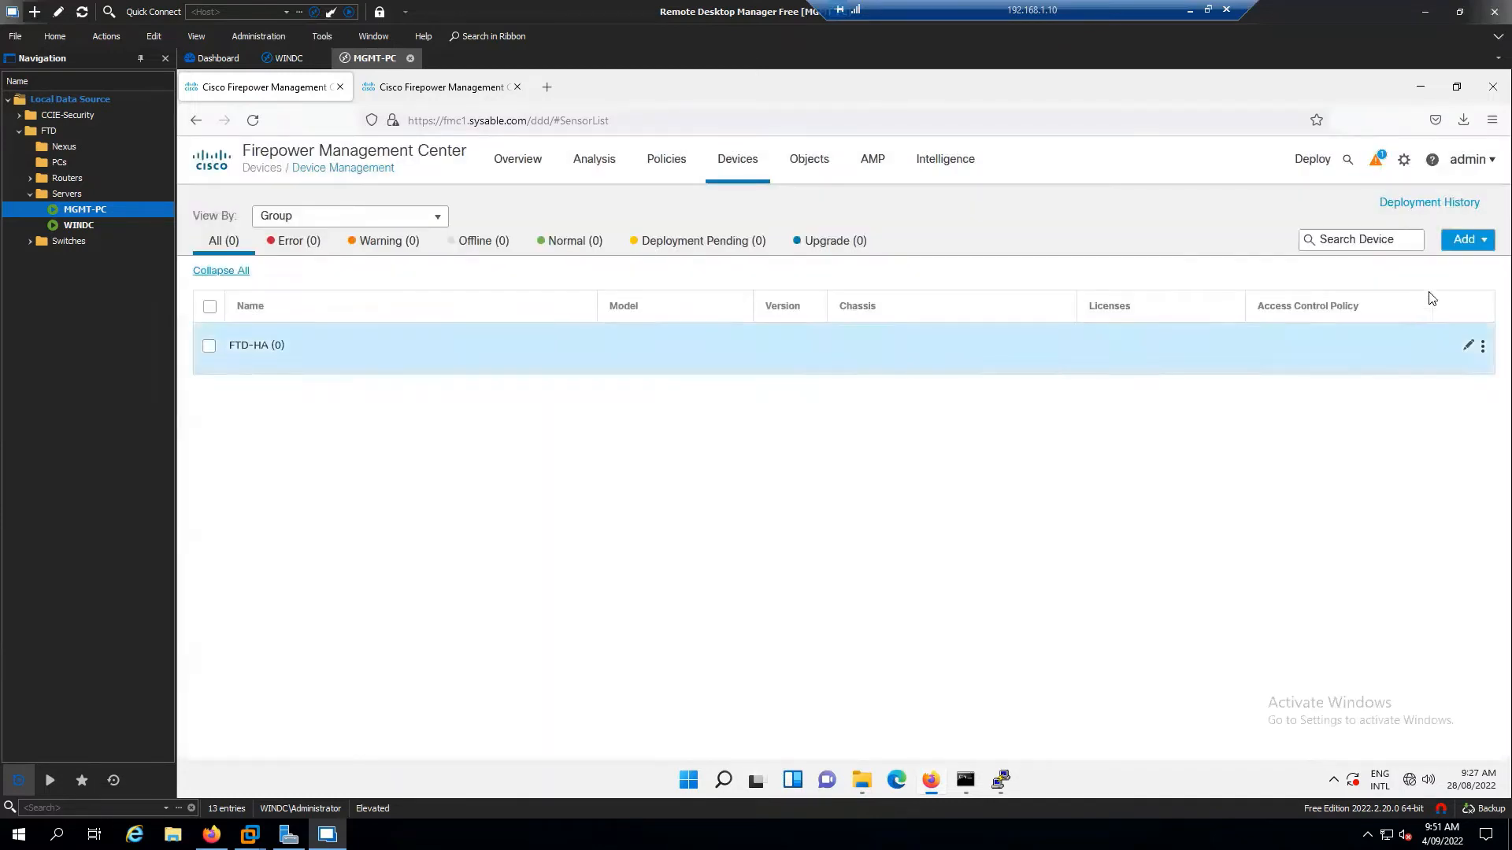
Add device host ftd1.sysable.com with display name FTD1 and its registration key
left_click(1466, 240)
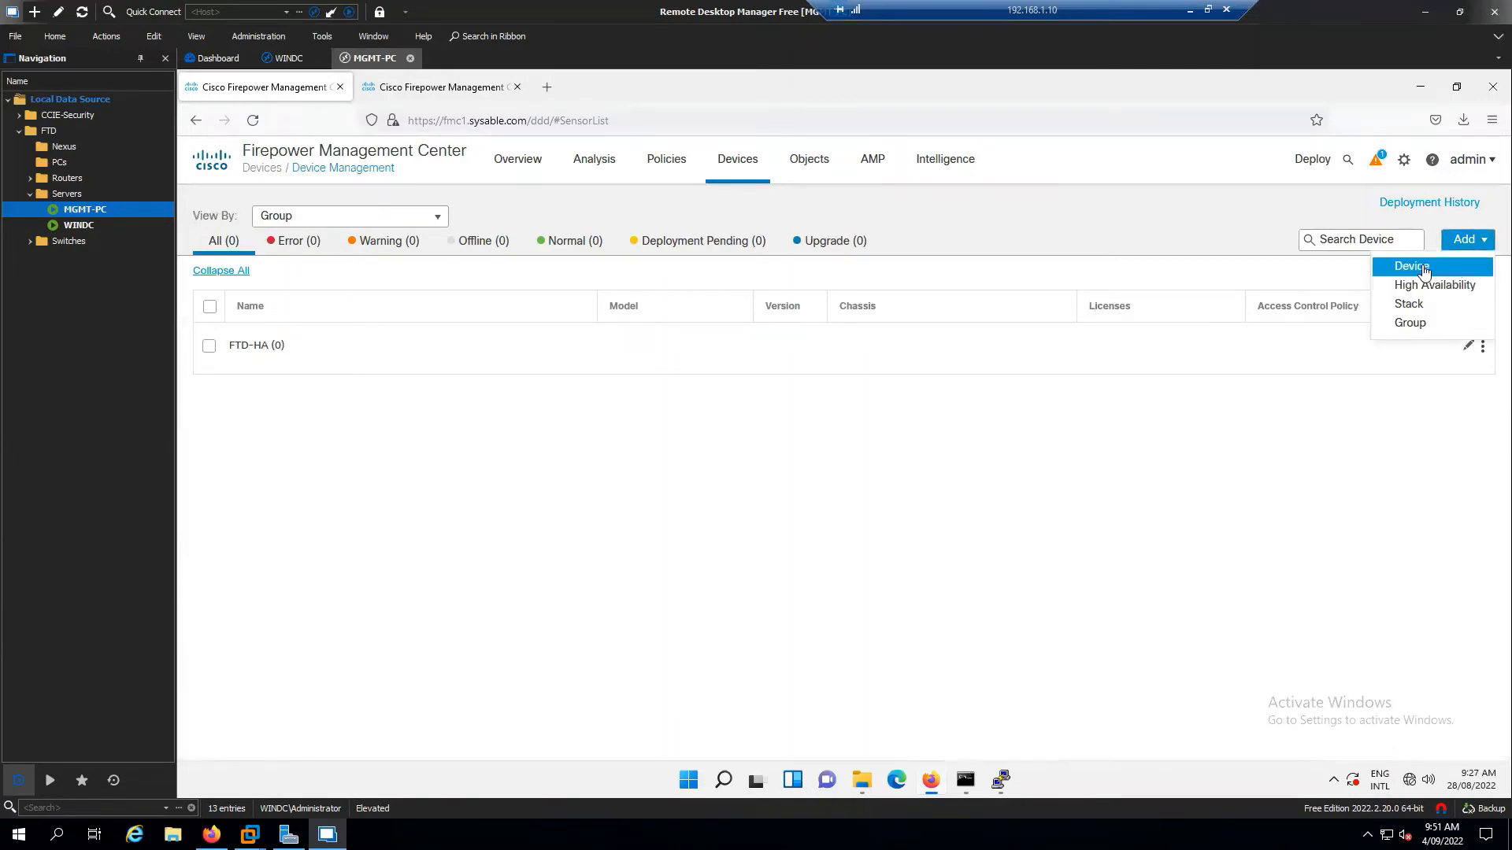
left_click(1424, 270)
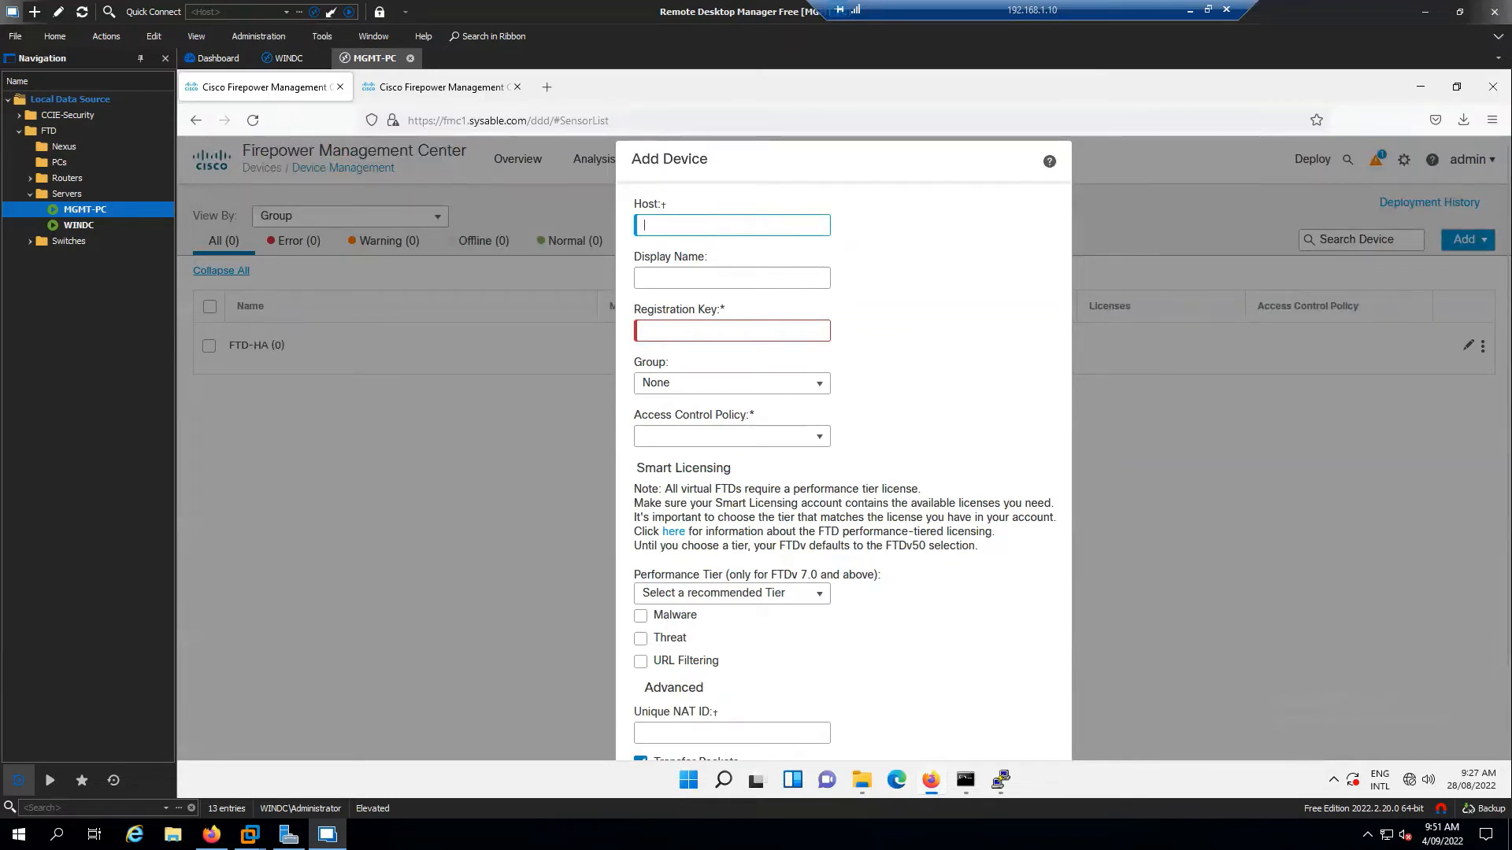
type("ftd1.sysable.com")
key("Tab")
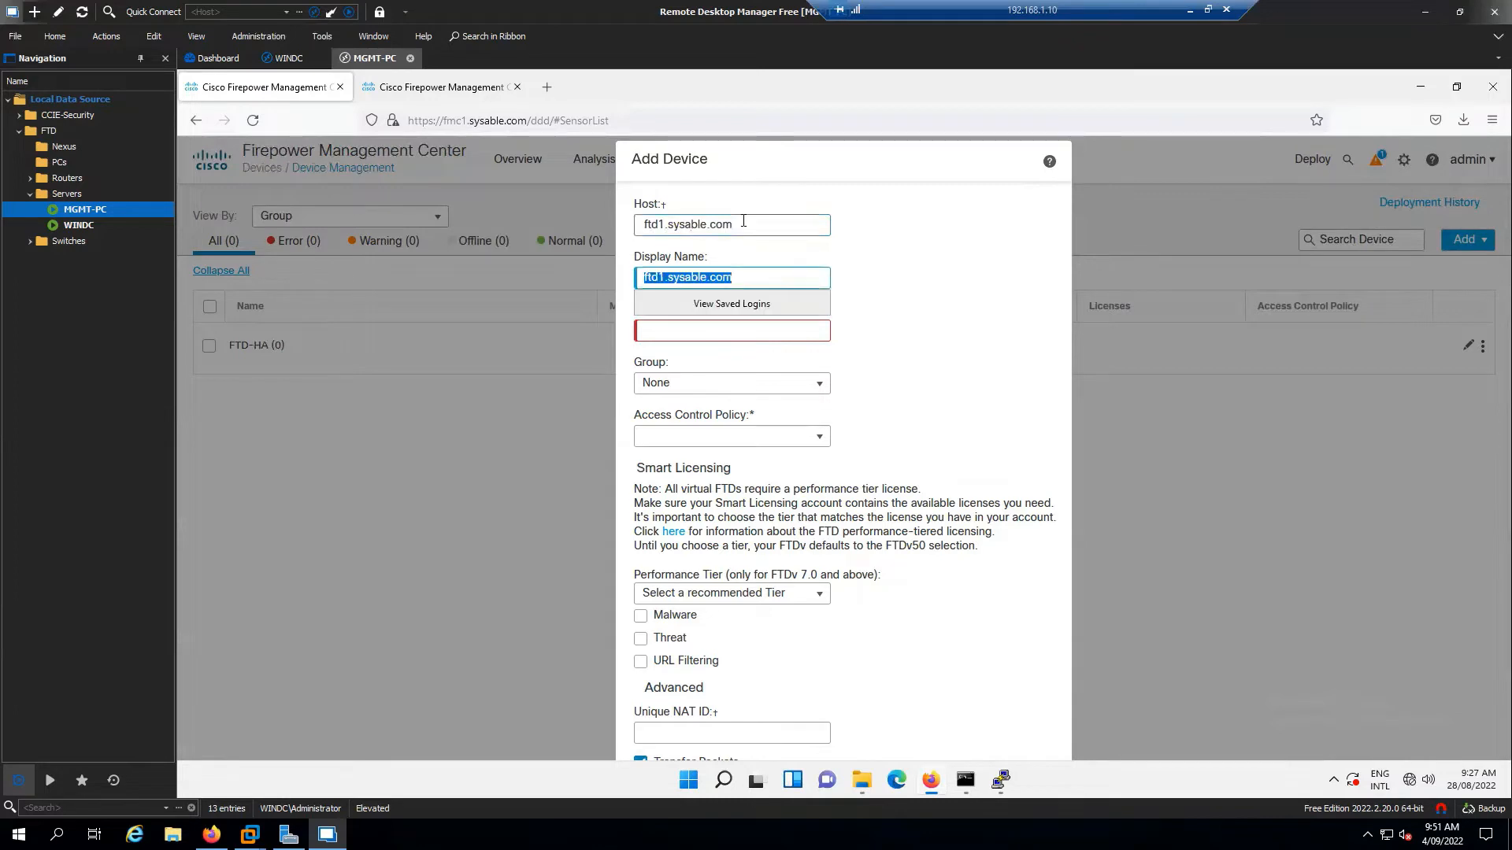
type("FTD1")
key("Tab")
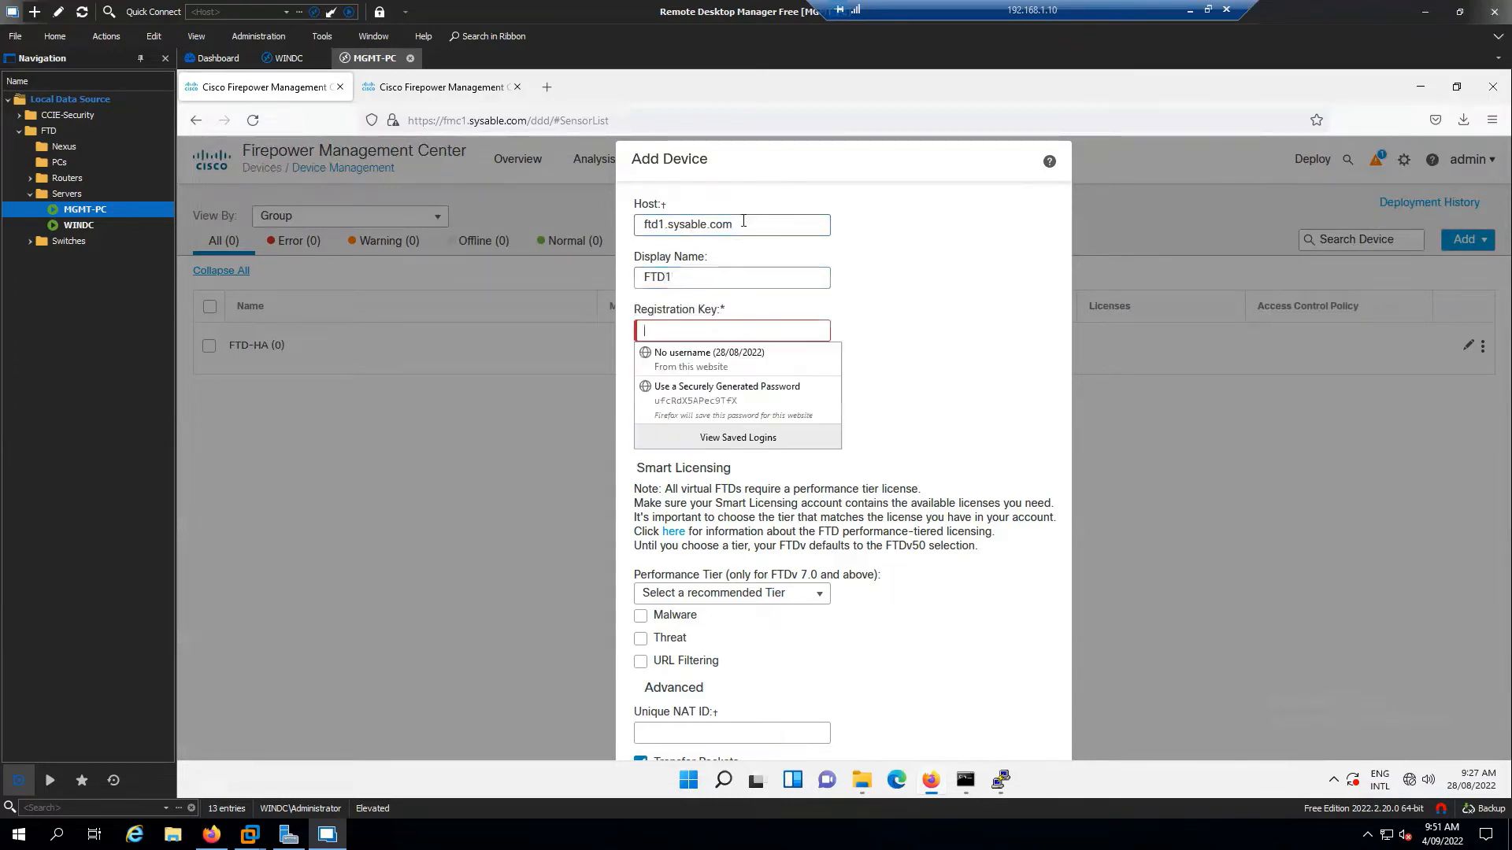
type("cisco")
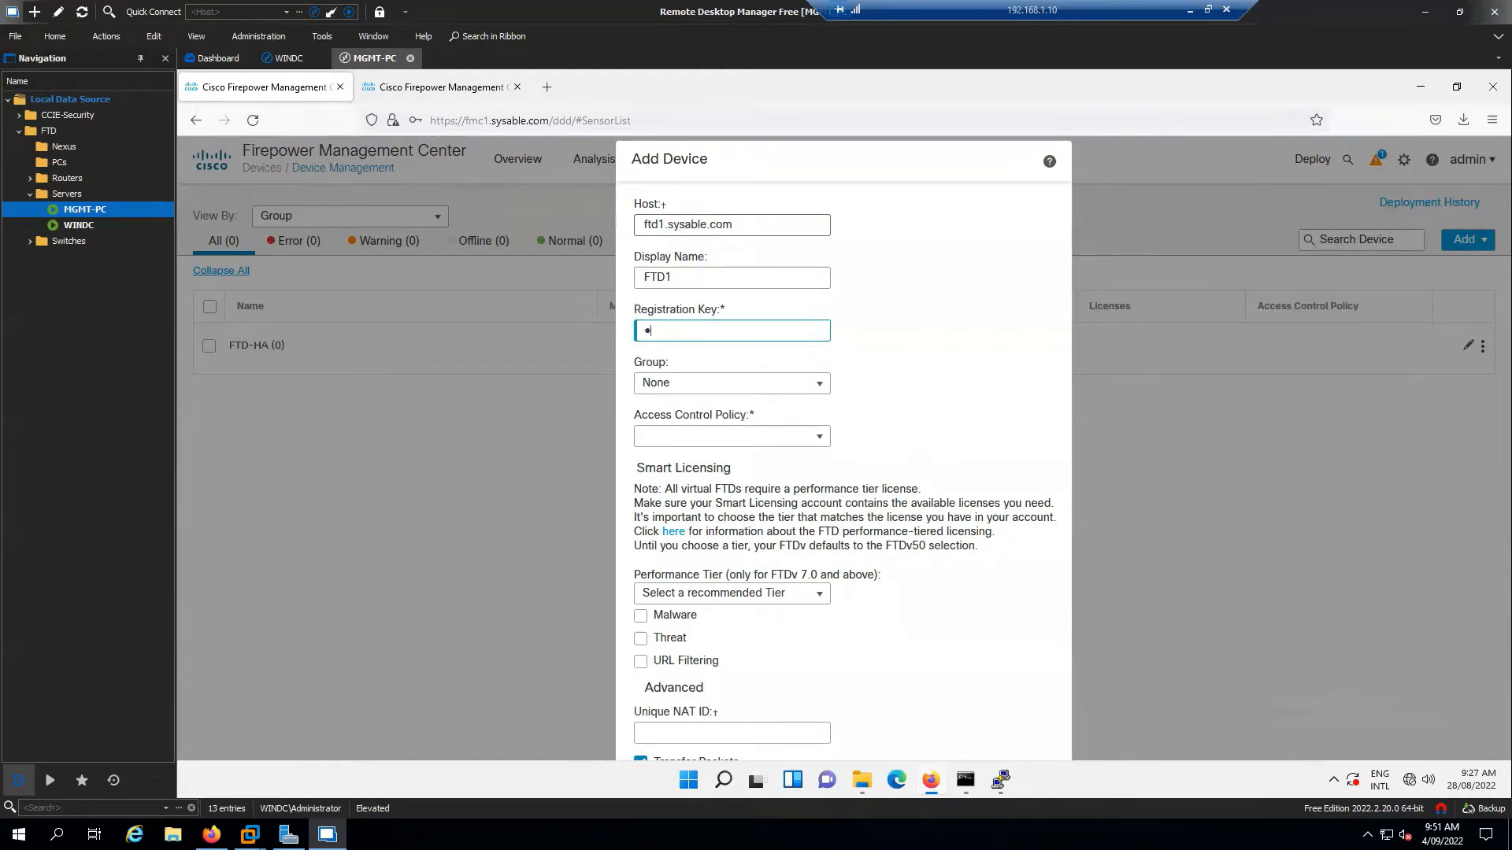
key("BackSpace")
type("cisco123")
double_click(635, 330)
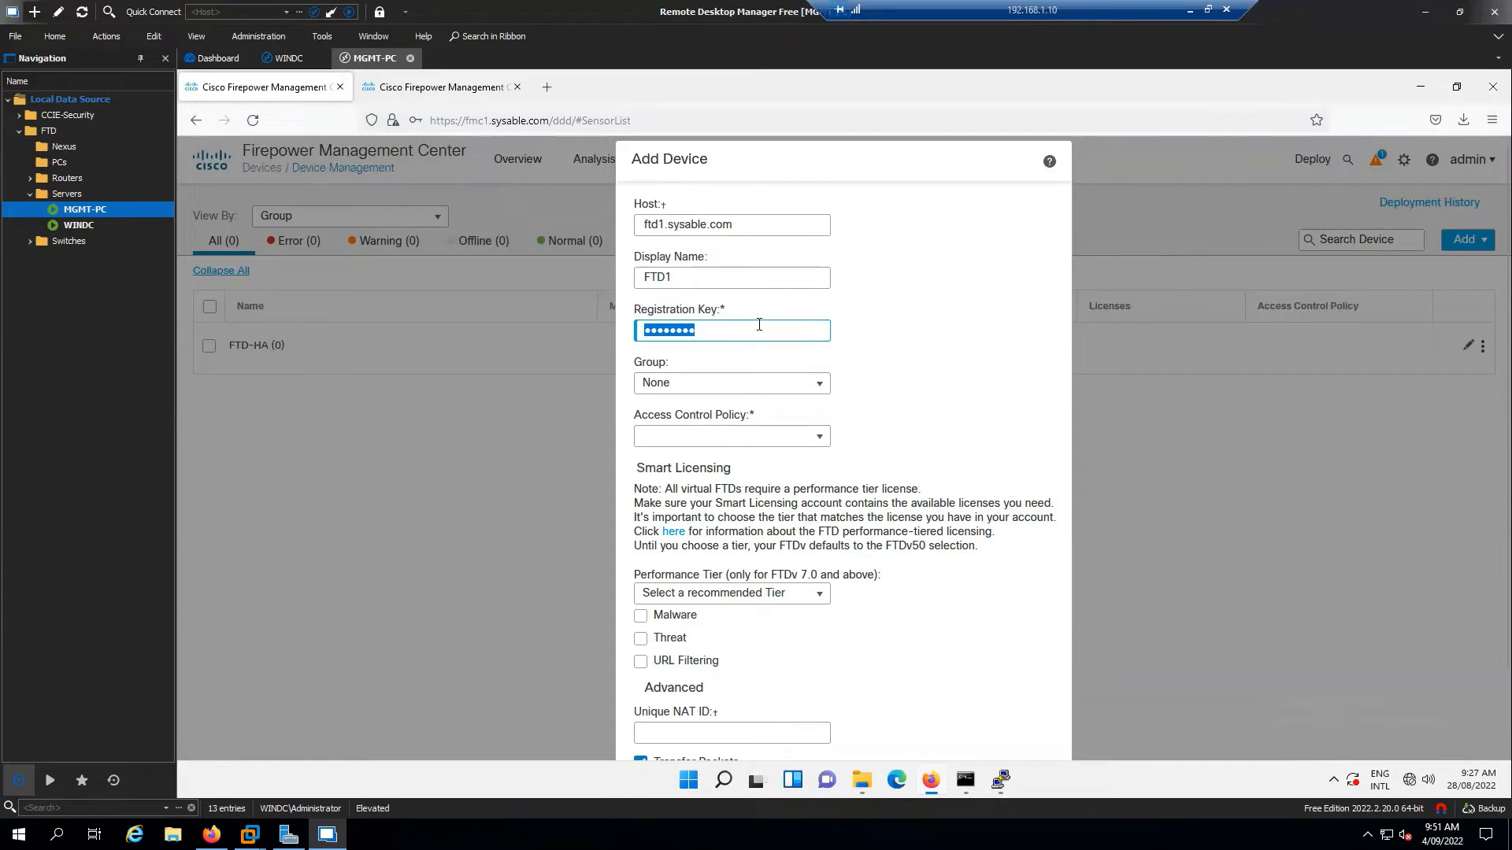
Place the new device in the FTD-HA group
left_click(815, 385)
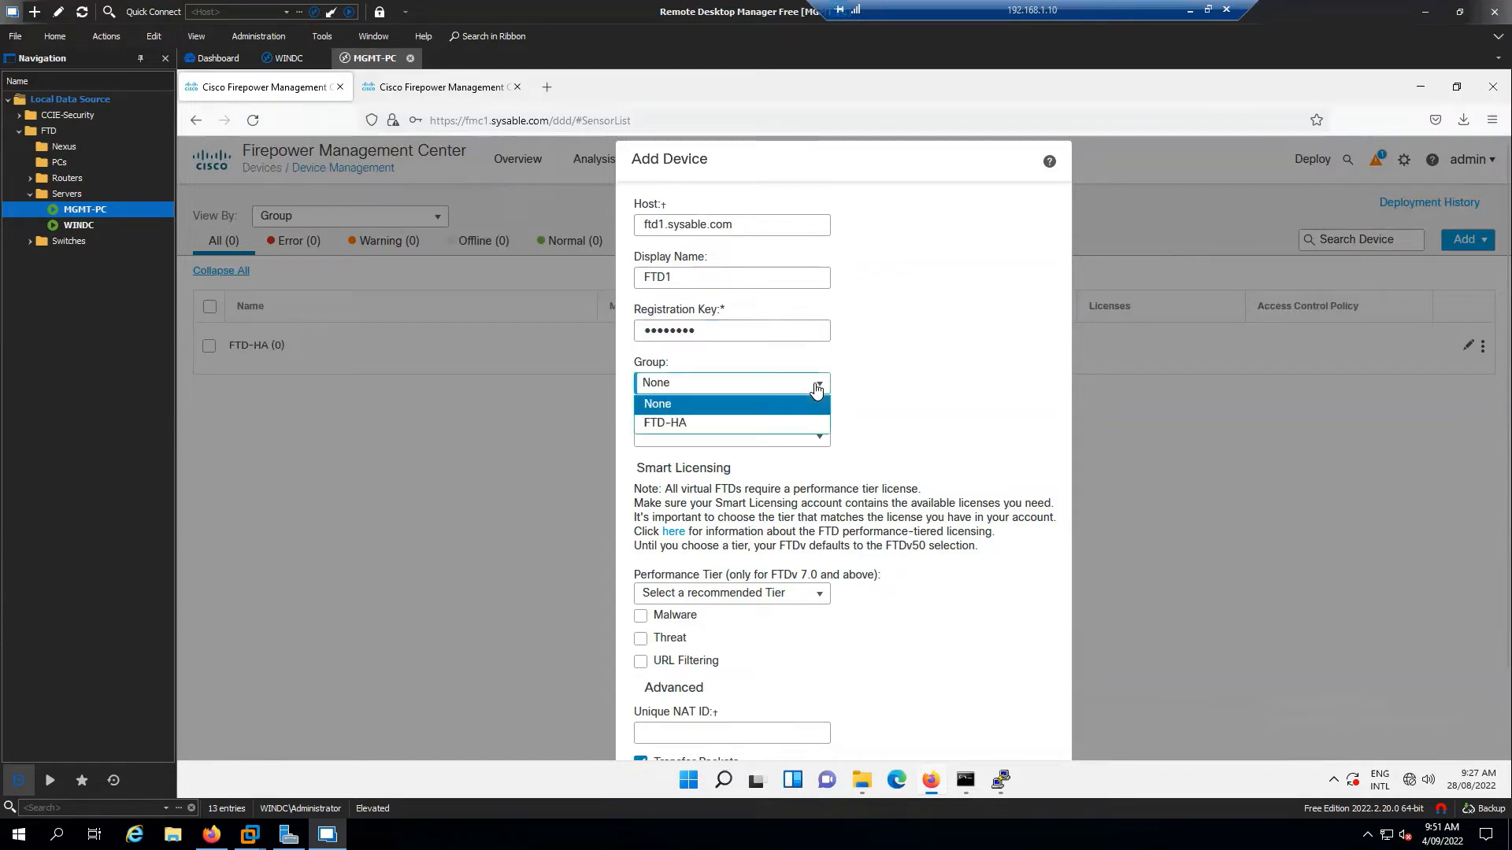
left_click(693, 428)
scroll(816, 399, "down", 2)
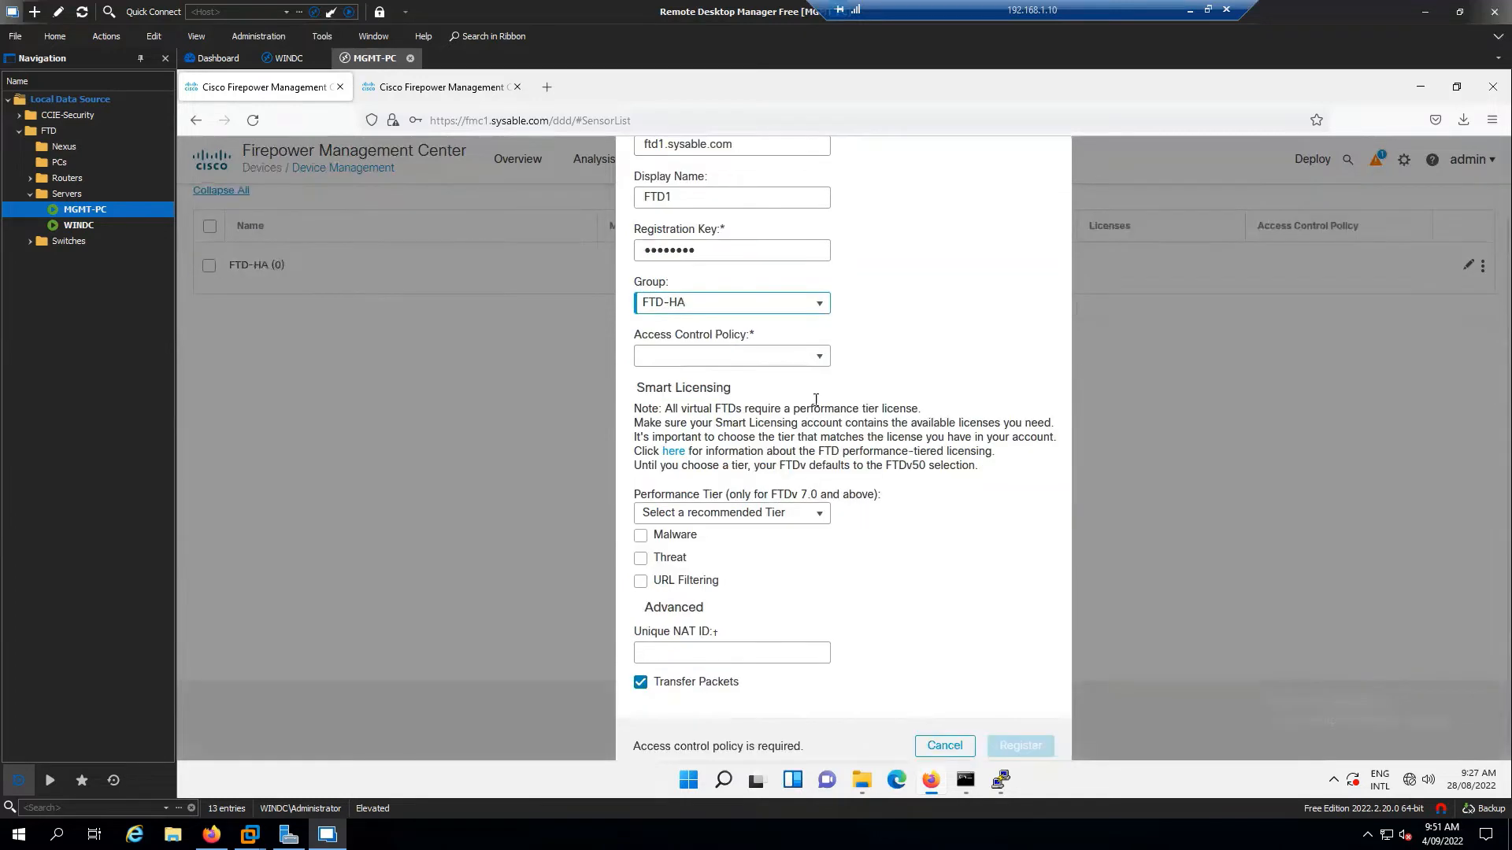
left_click(811, 364)
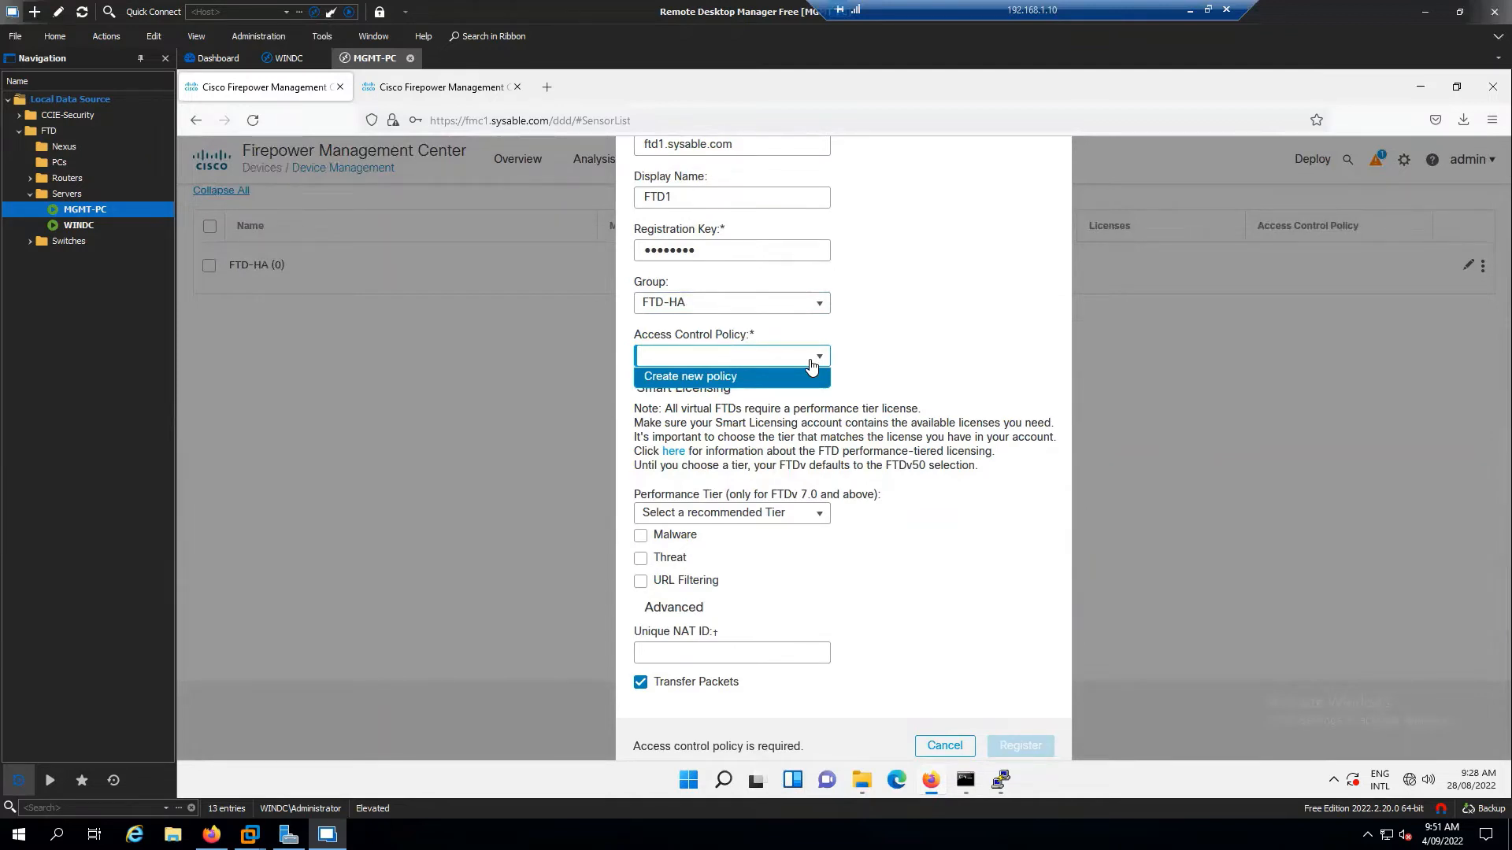
Create and save access control policy HA-Policy with the default Block all traffic action
left_click(714, 376)
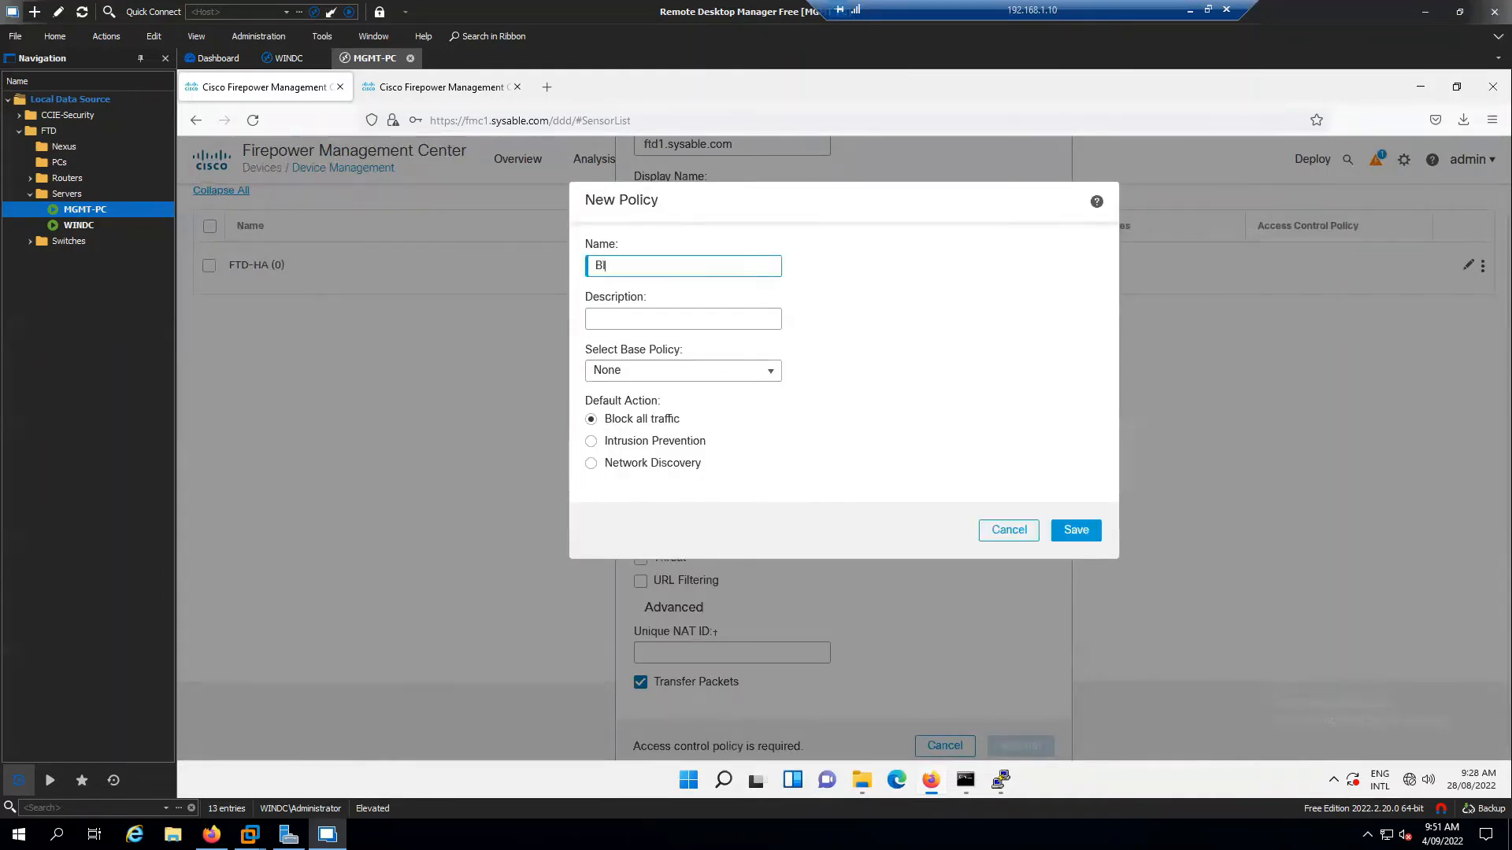
key("BackSpace")
key("BackSpace")
key("BackSpace")
double_click(610, 267)
left_click_drag(668, 405, 590, 405)
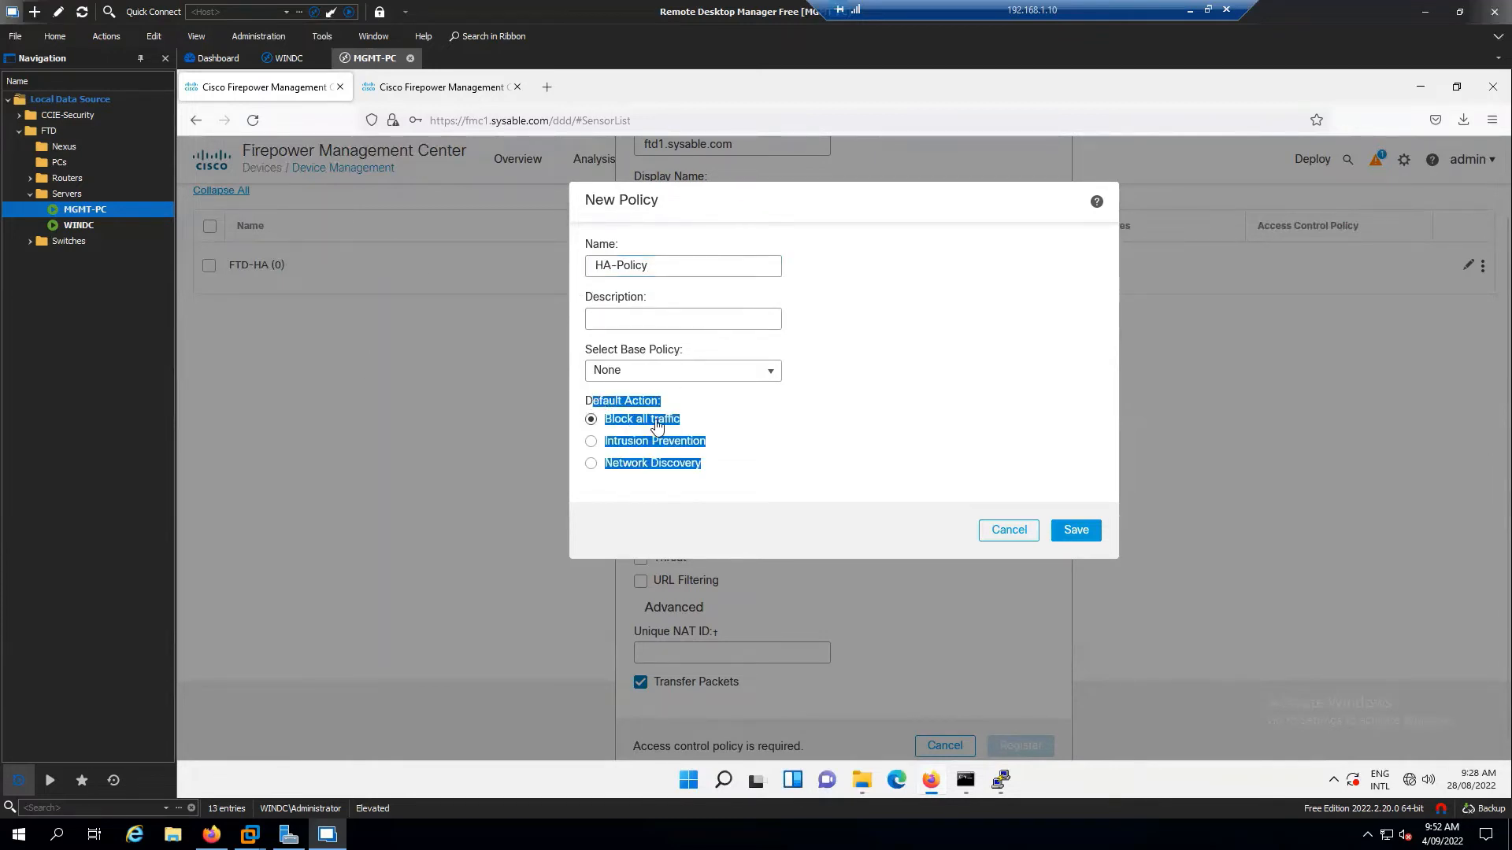
left_click(690, 421)
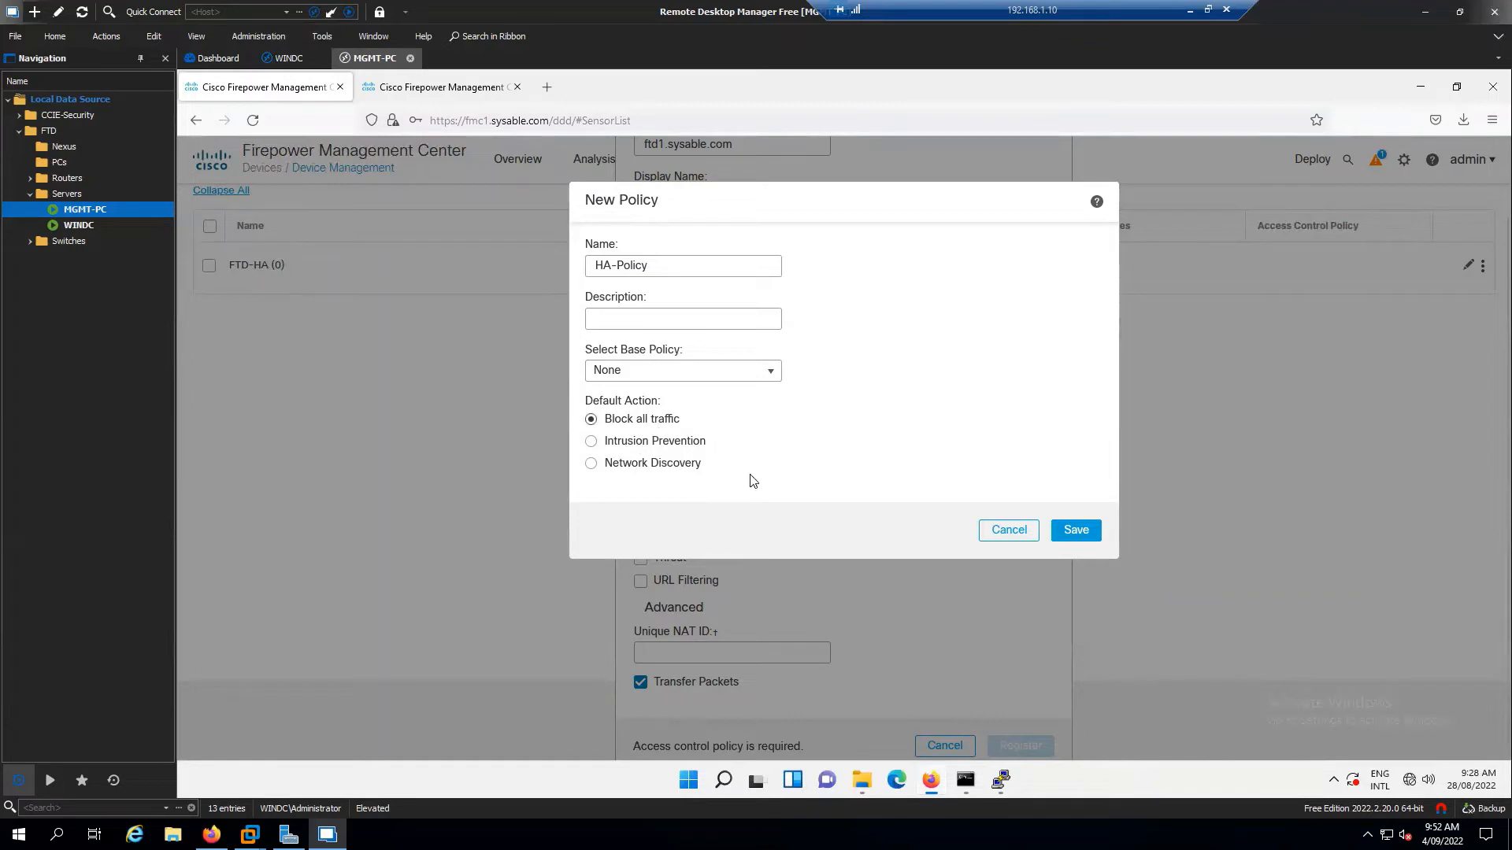
left_click(1068, 539)
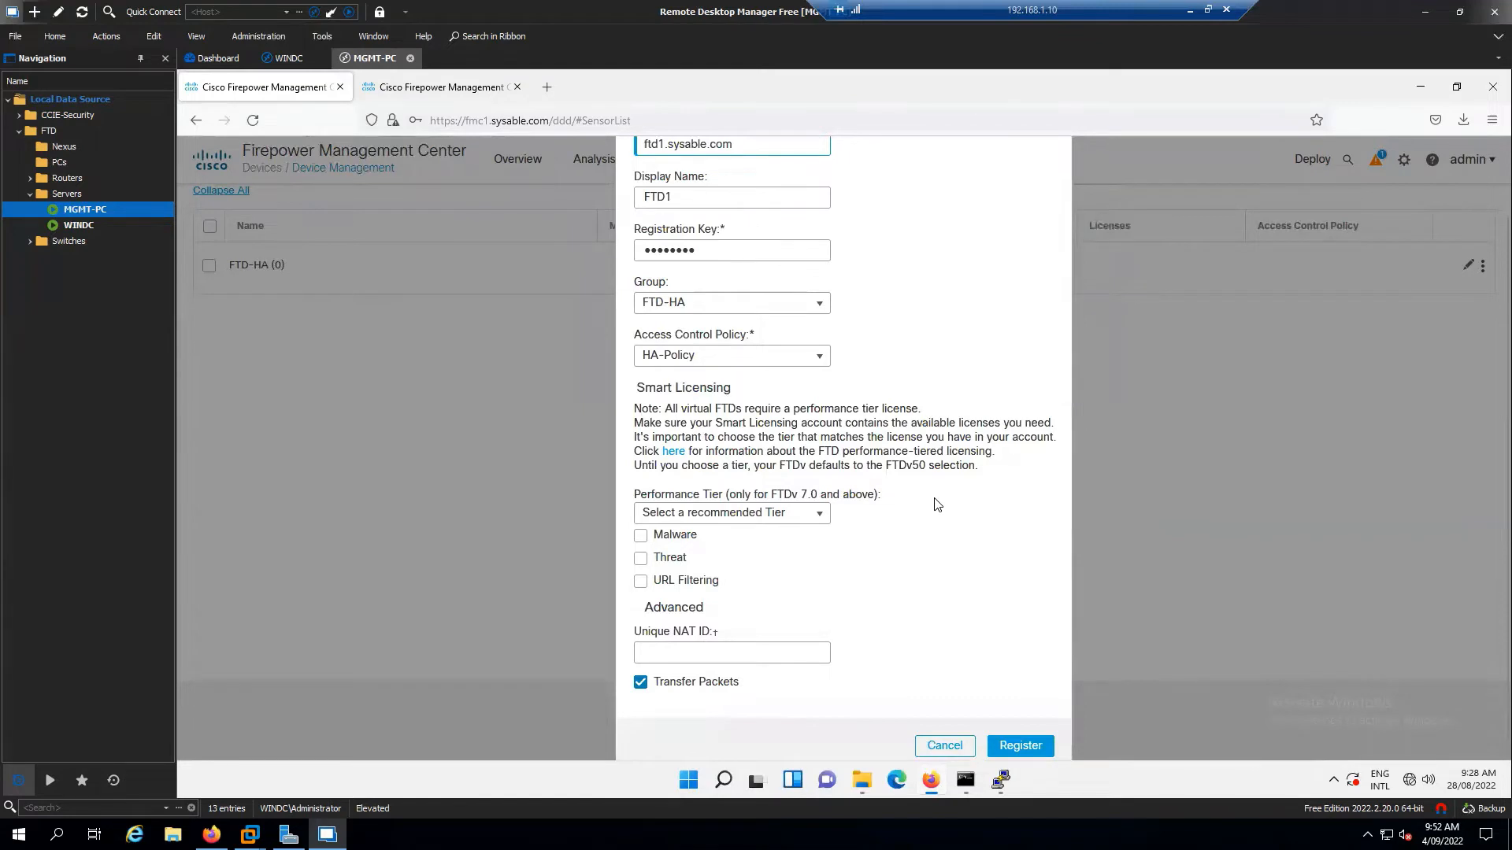
Enable the Malware, Threat and URL Filtering licences for FTD1, leaving the performance tier unchanged
scroll(937, 504, "down", 1)
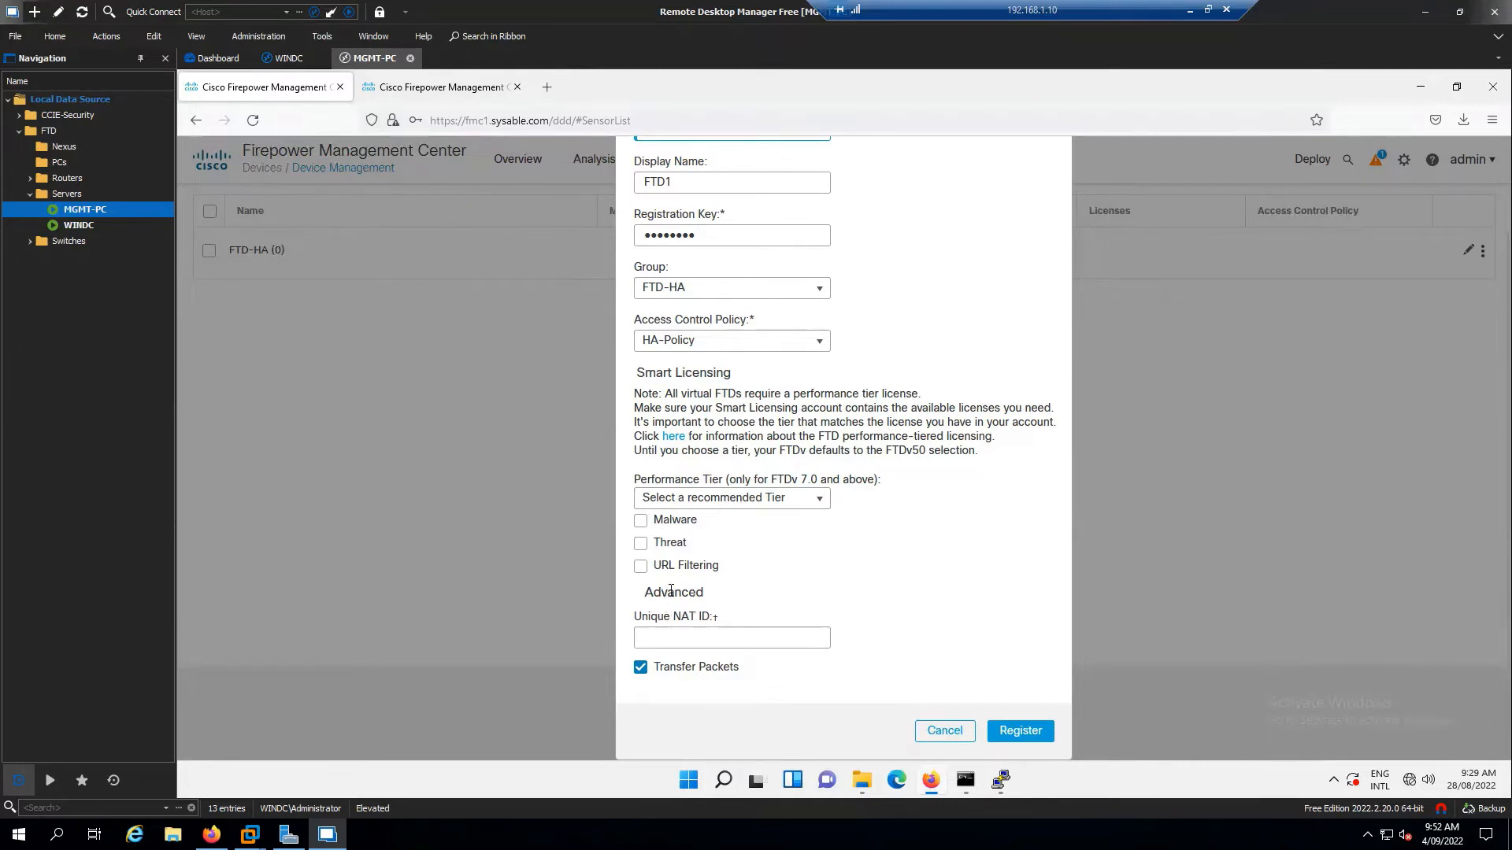
left_click(640, 520)
left_click(641, 543)
left_click(641, 566)
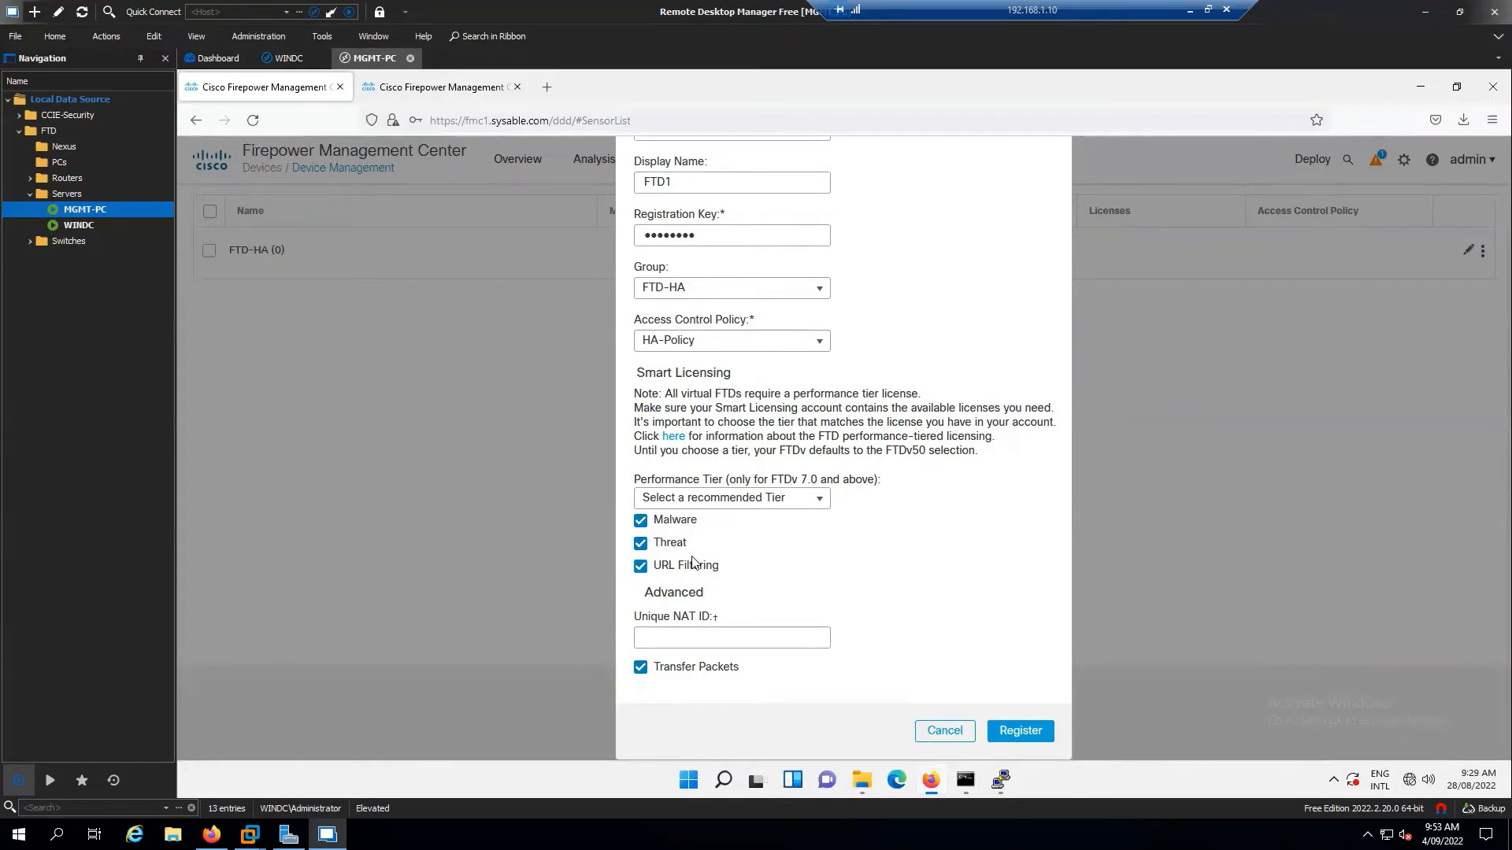
double_click(682, 480)
left_click(816, 500)
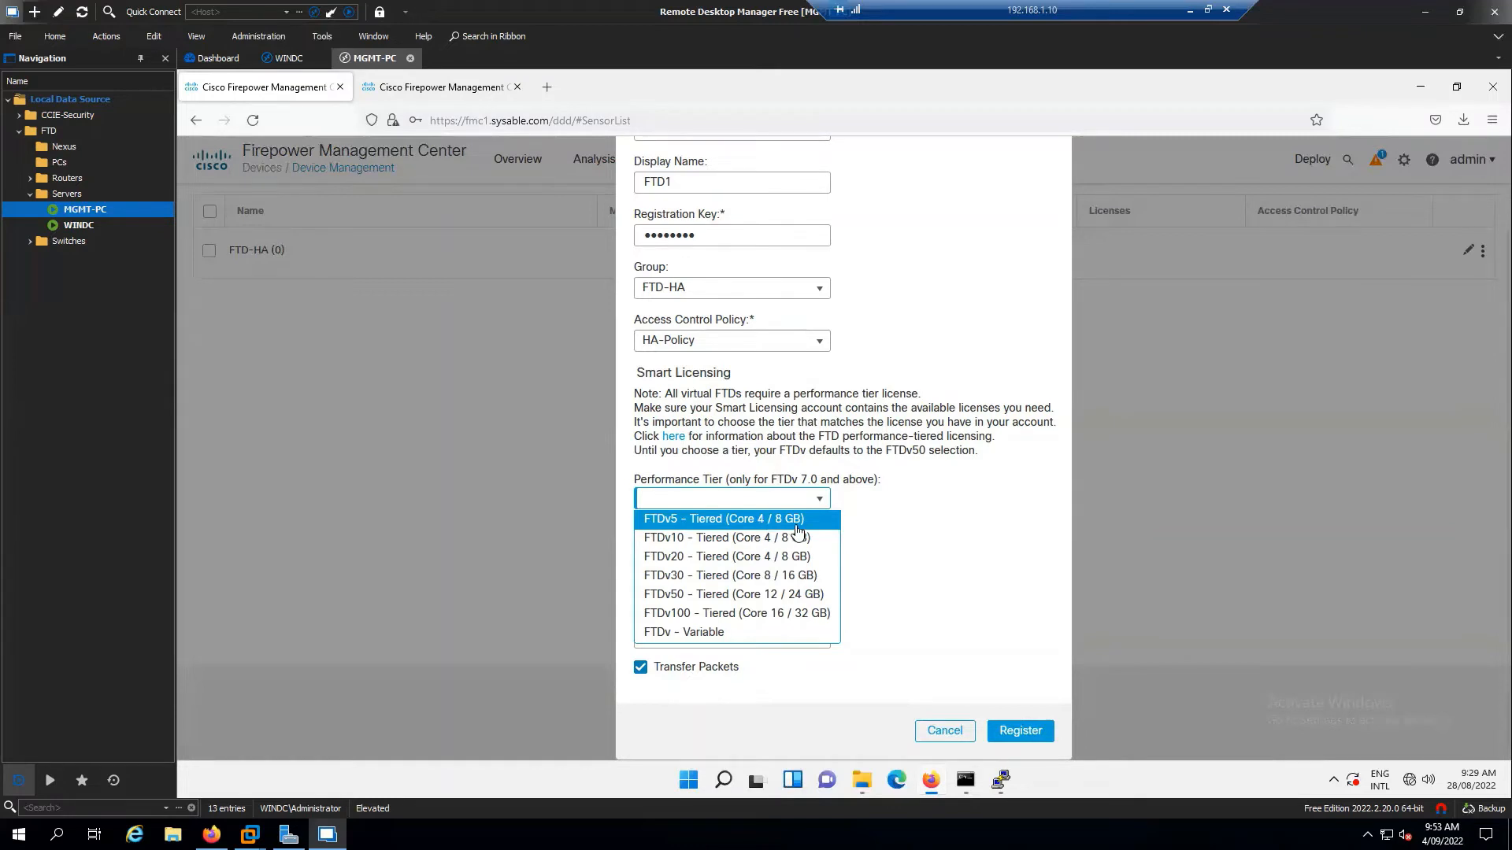
left_click(974, 537)
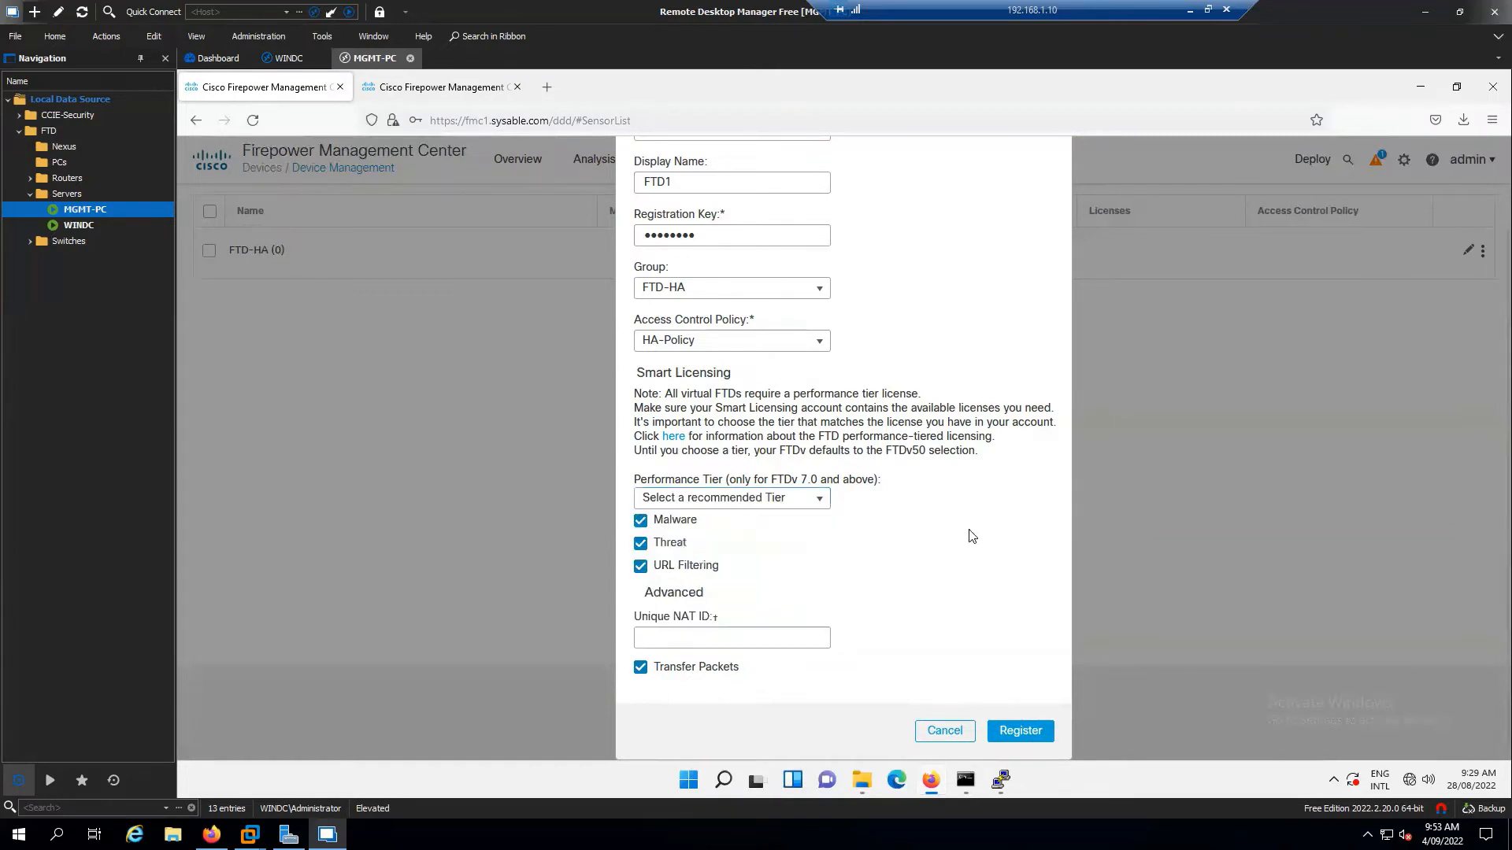
Double-check the host name and registration key, then register FTD1
scroll(941, 542, "up", 2)
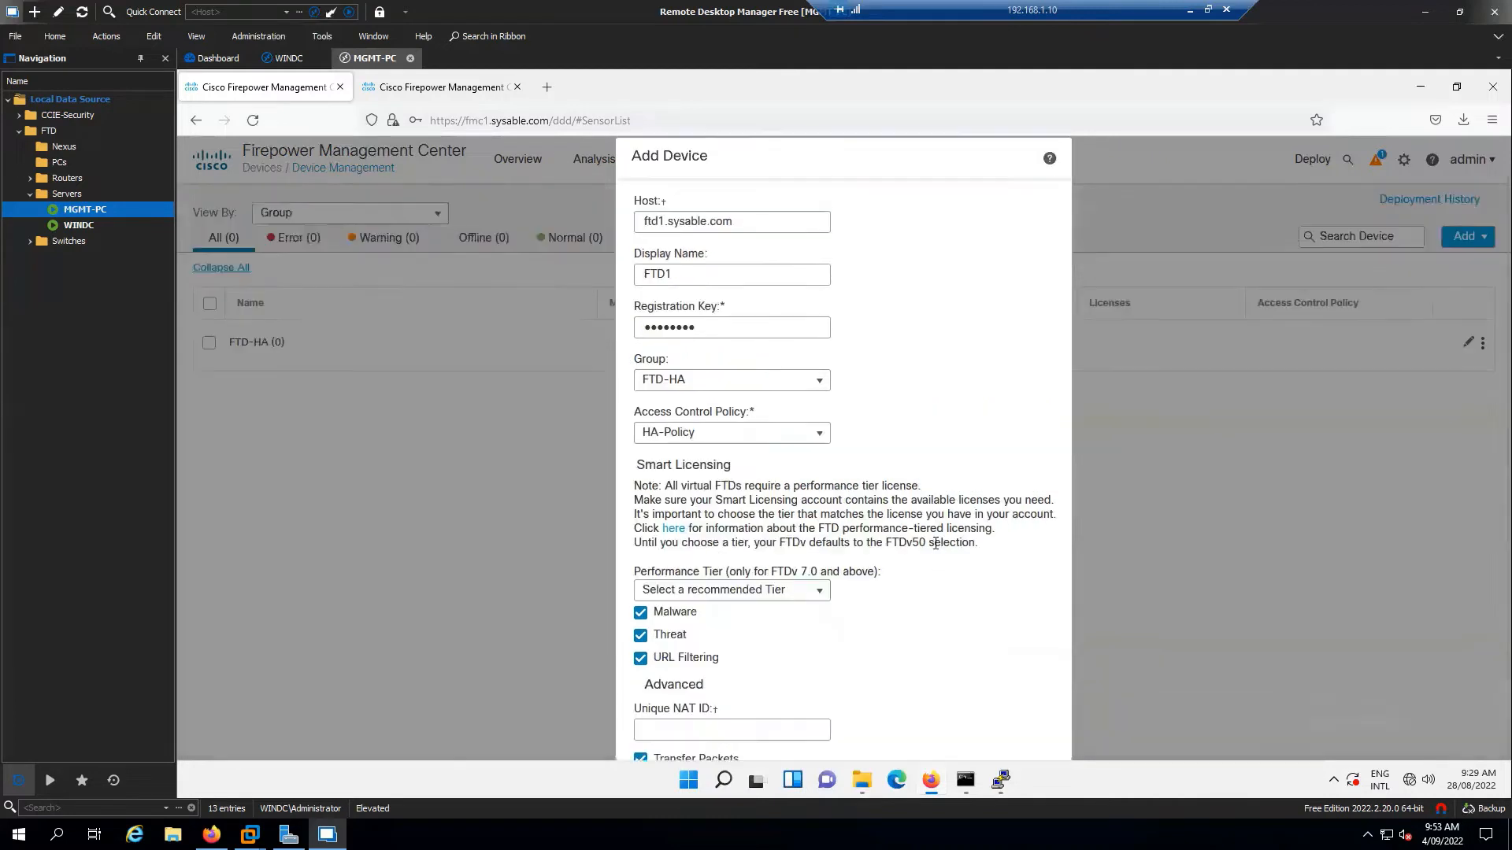
left_click_drag(767, 227, 598, 249)
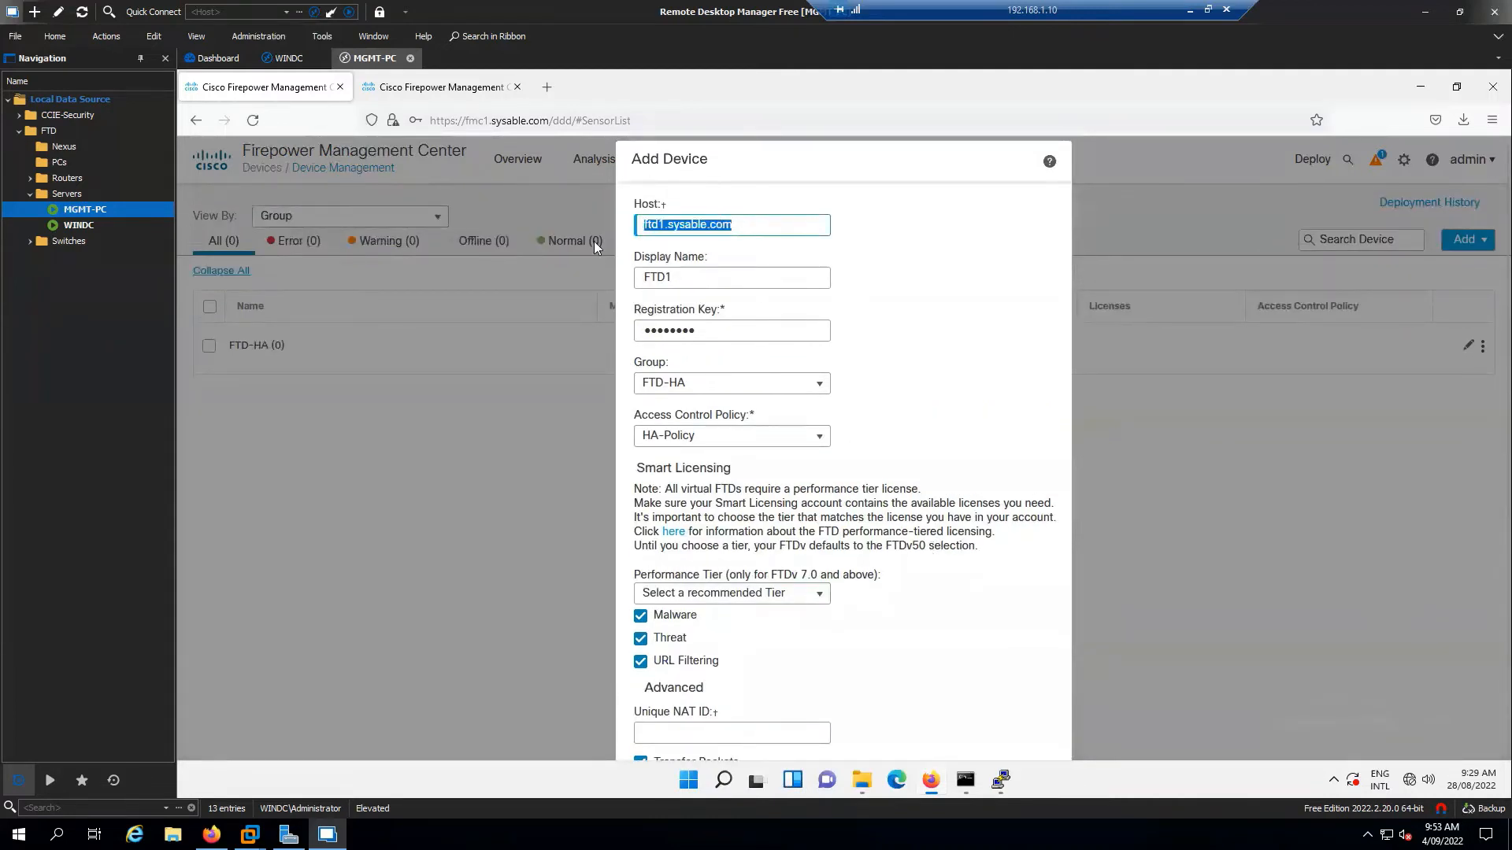
double_click(737, 329)
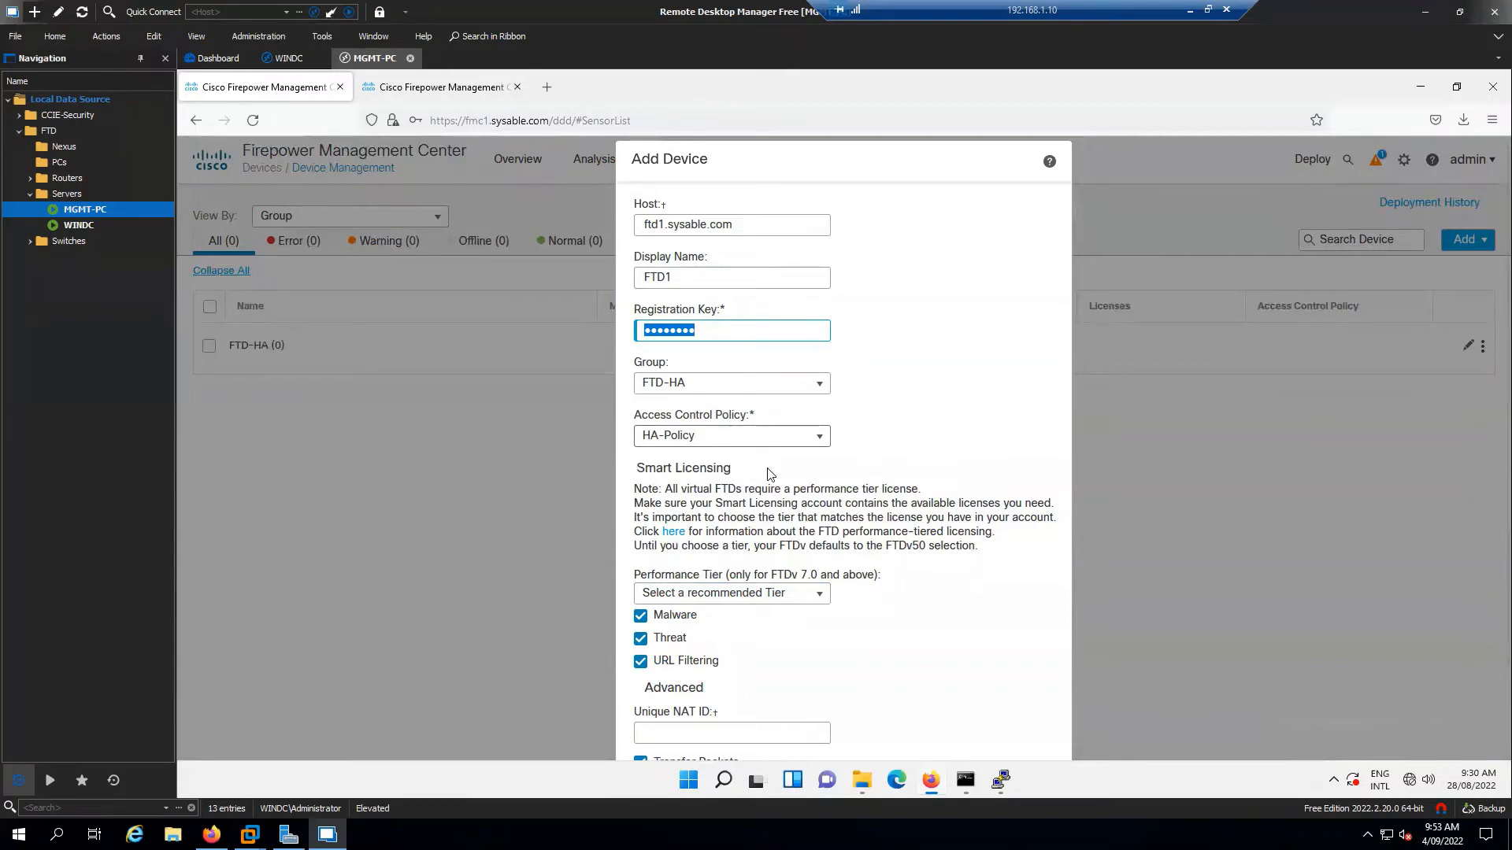
scroll(740, 445, "down", 2)
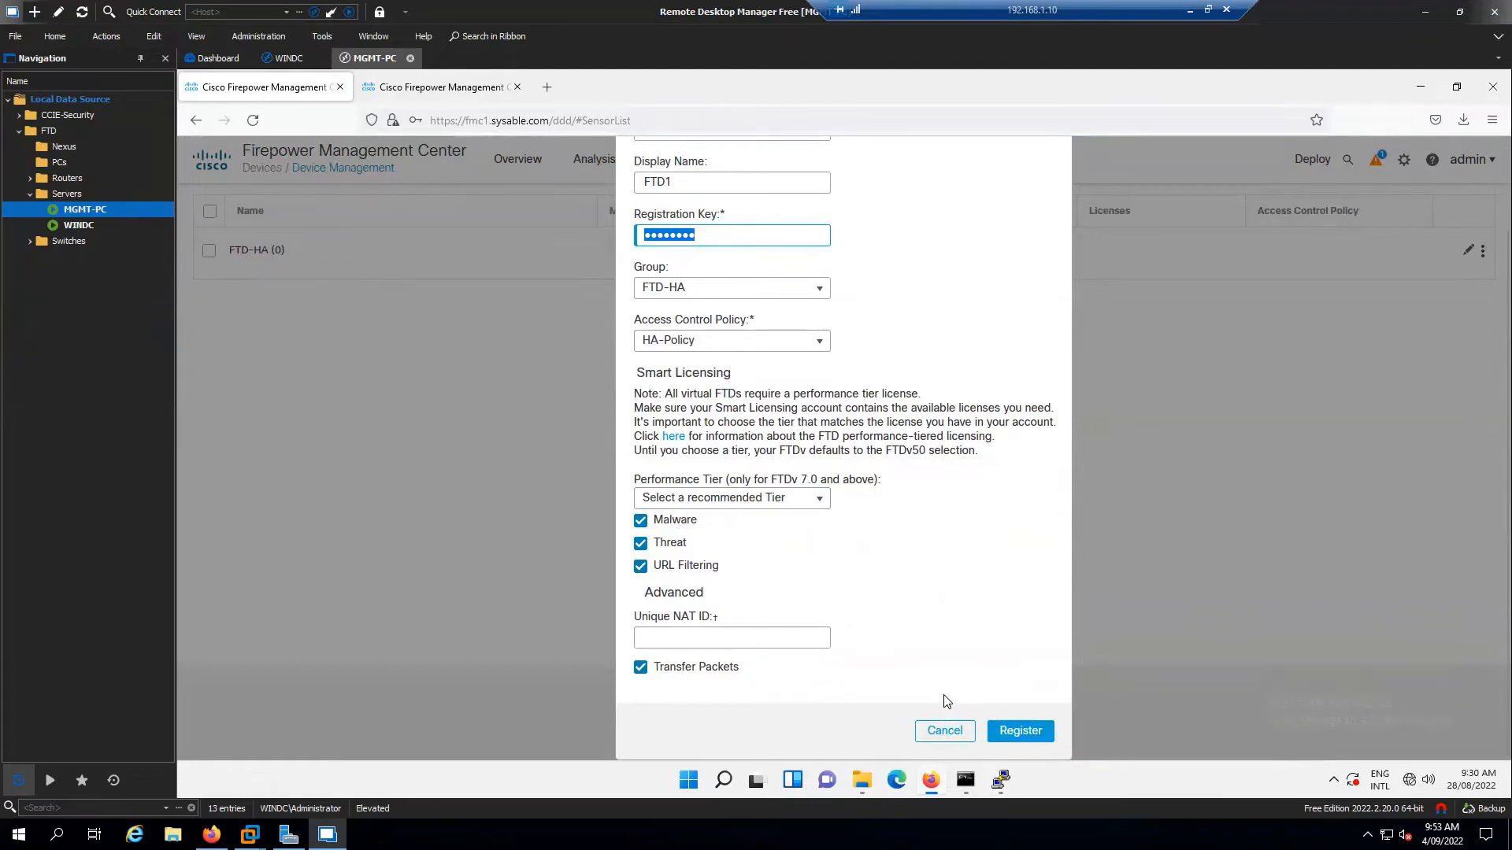
left_click(1025, 738)
left_click(1024, 737)
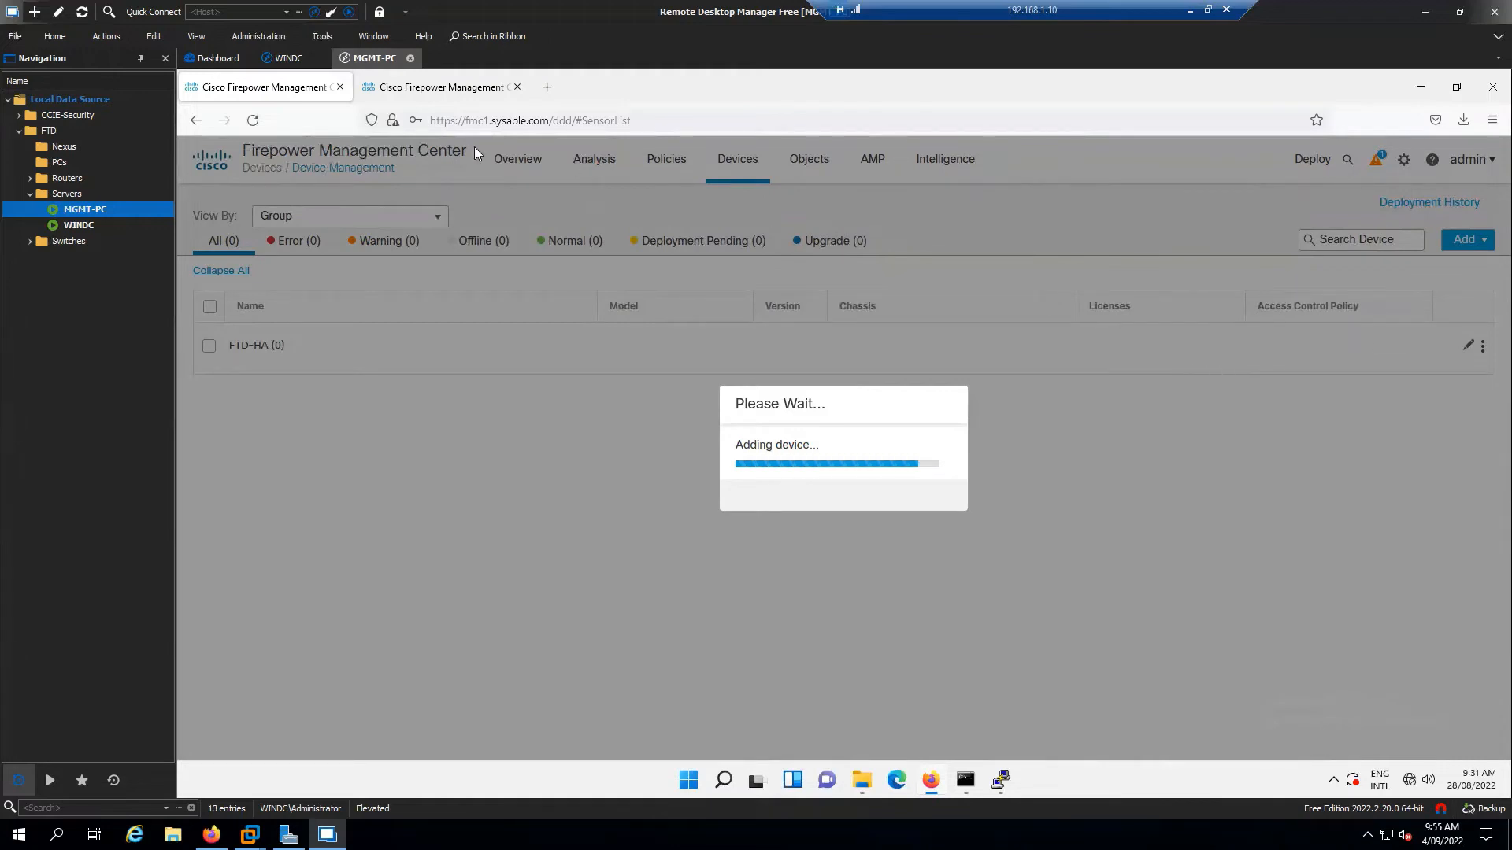
Go to the fmc2 High Availability page and dismiss its tasks panel
left_click(388, 86)
left_click(812, 410)
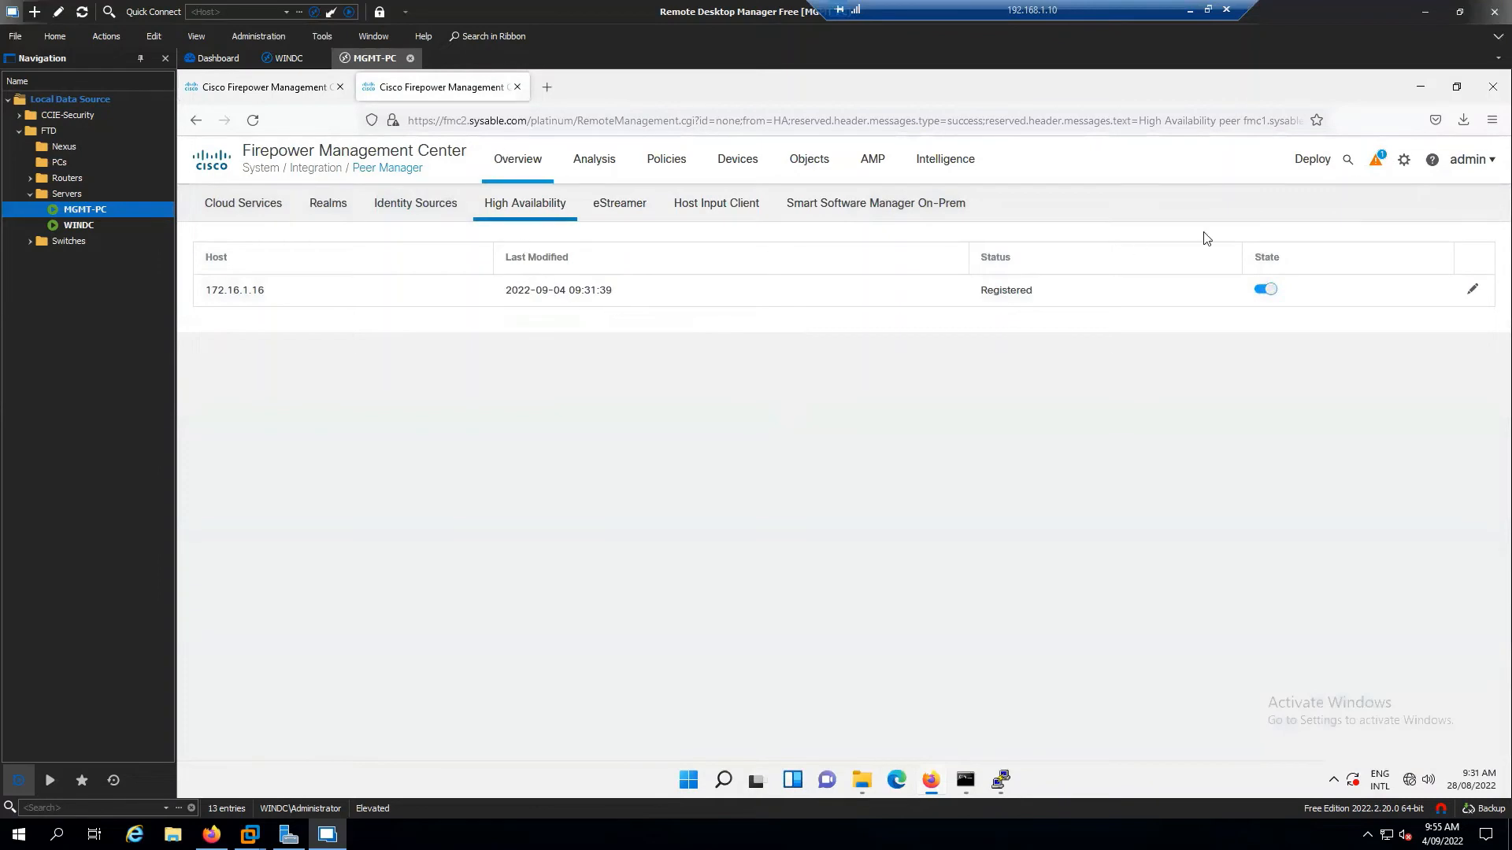
Log out of the second management center and confirm
left_click(1471, 161)
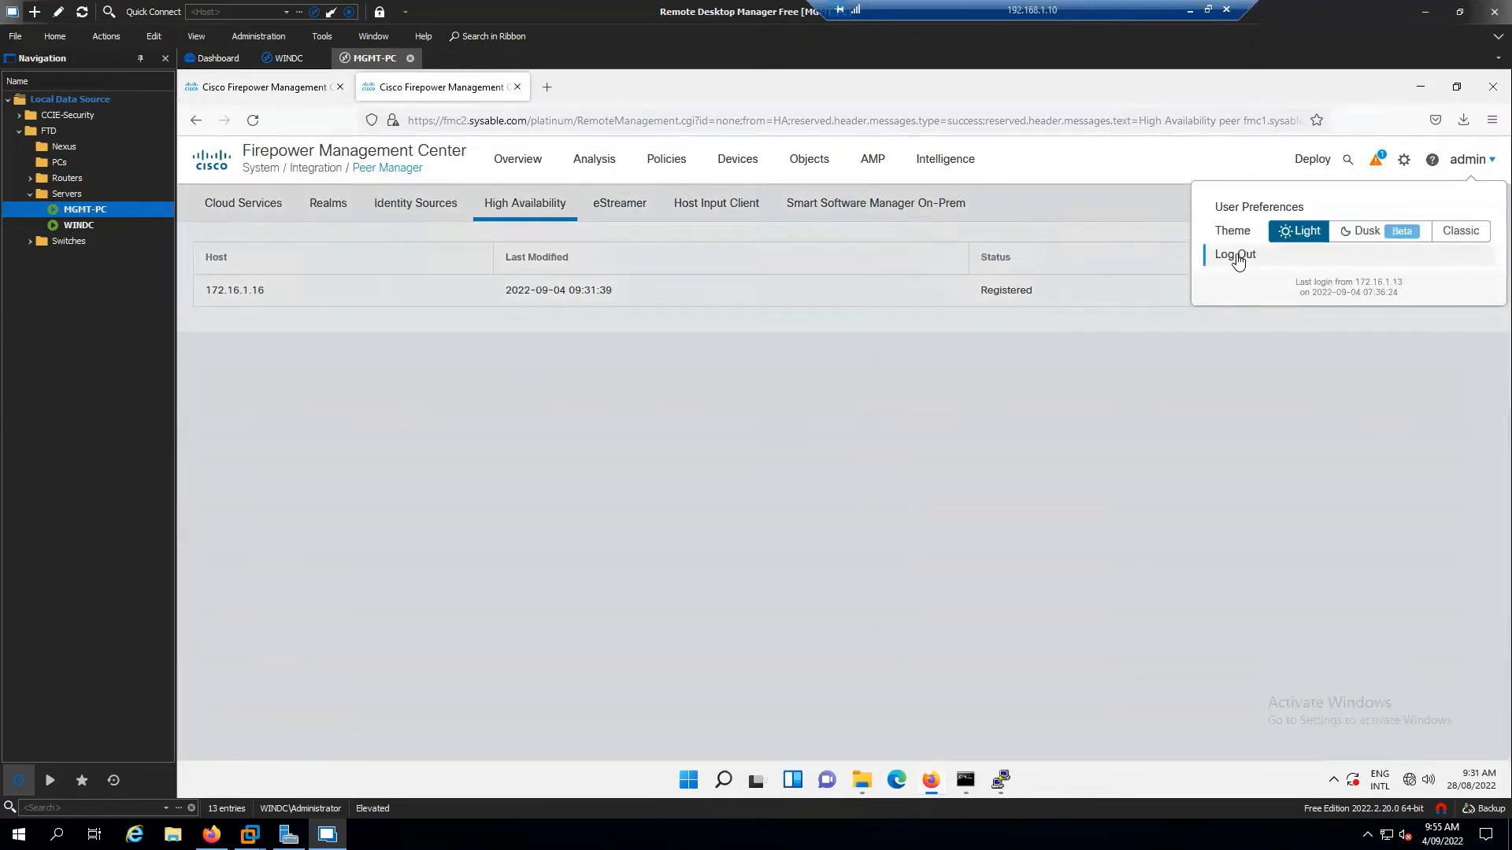
left_click(1236, 256)
left_click(945, 498)
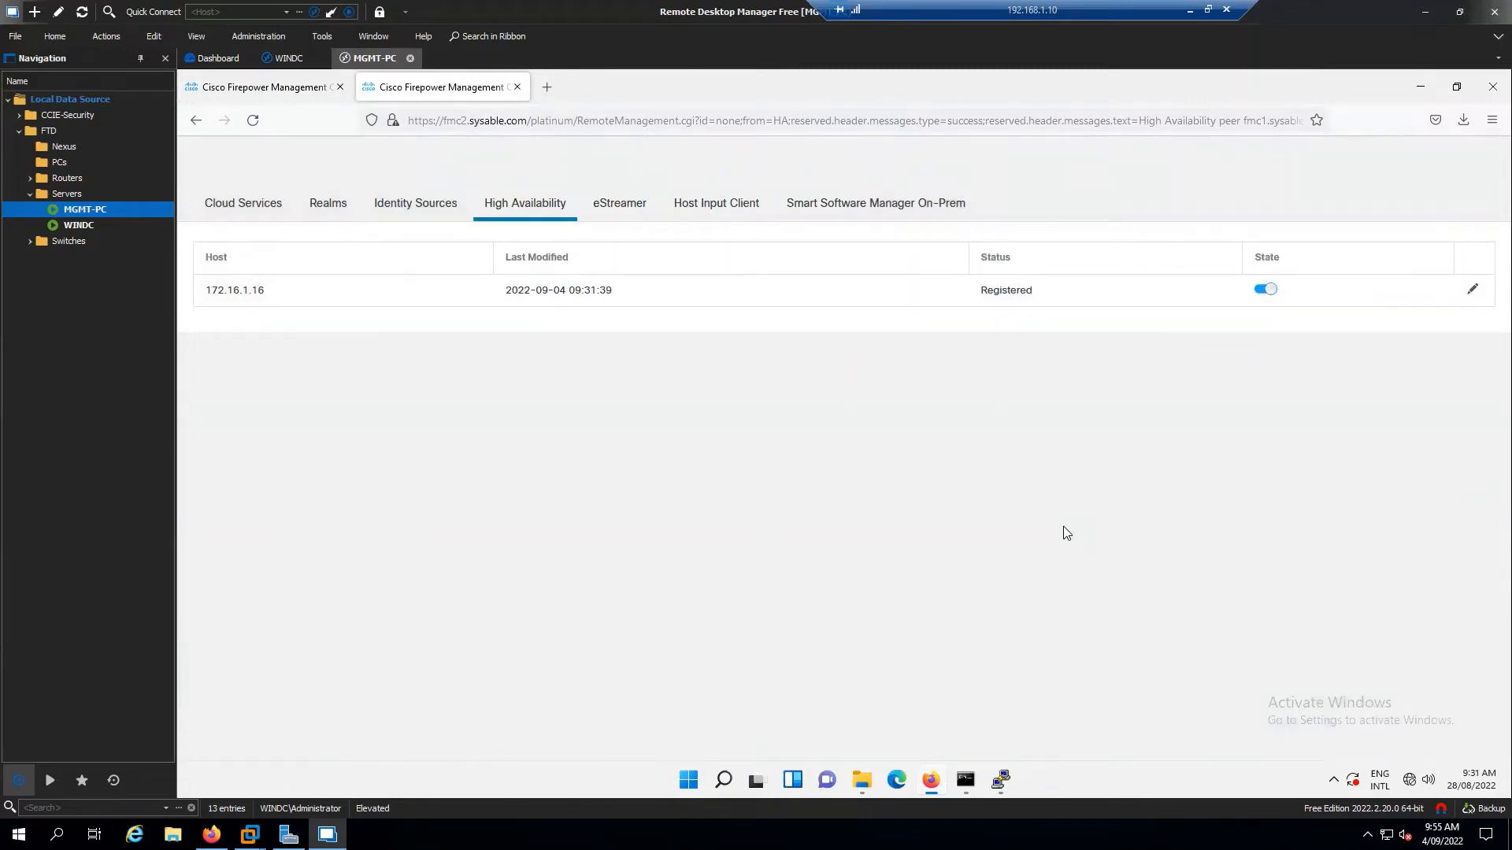
Reload the fmc2 tab and return to the device list showing FTD1 under FTD-HA
left_click(306, 88)
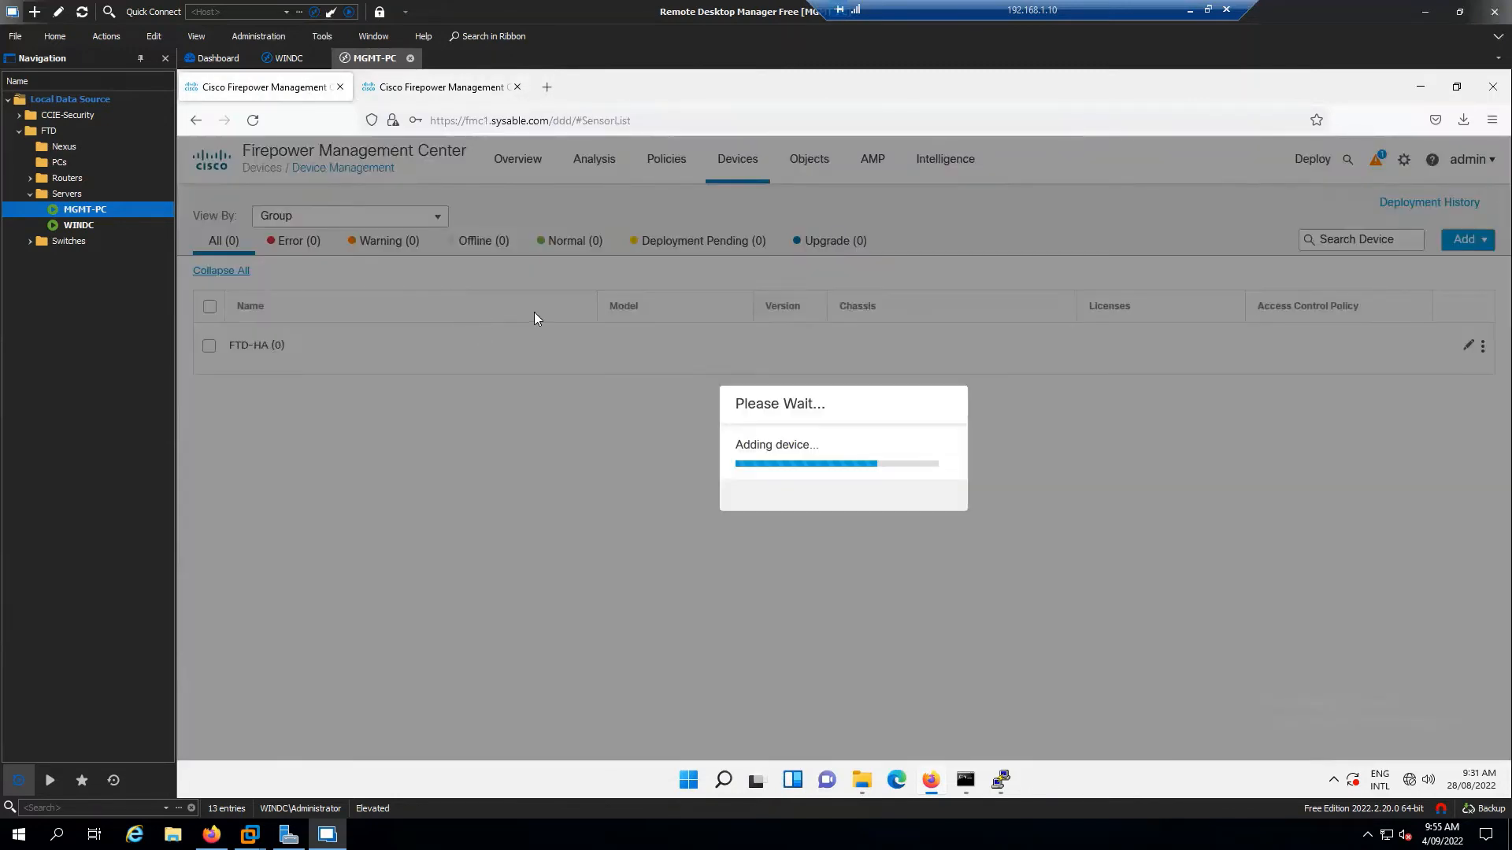
left_click(435, 88)
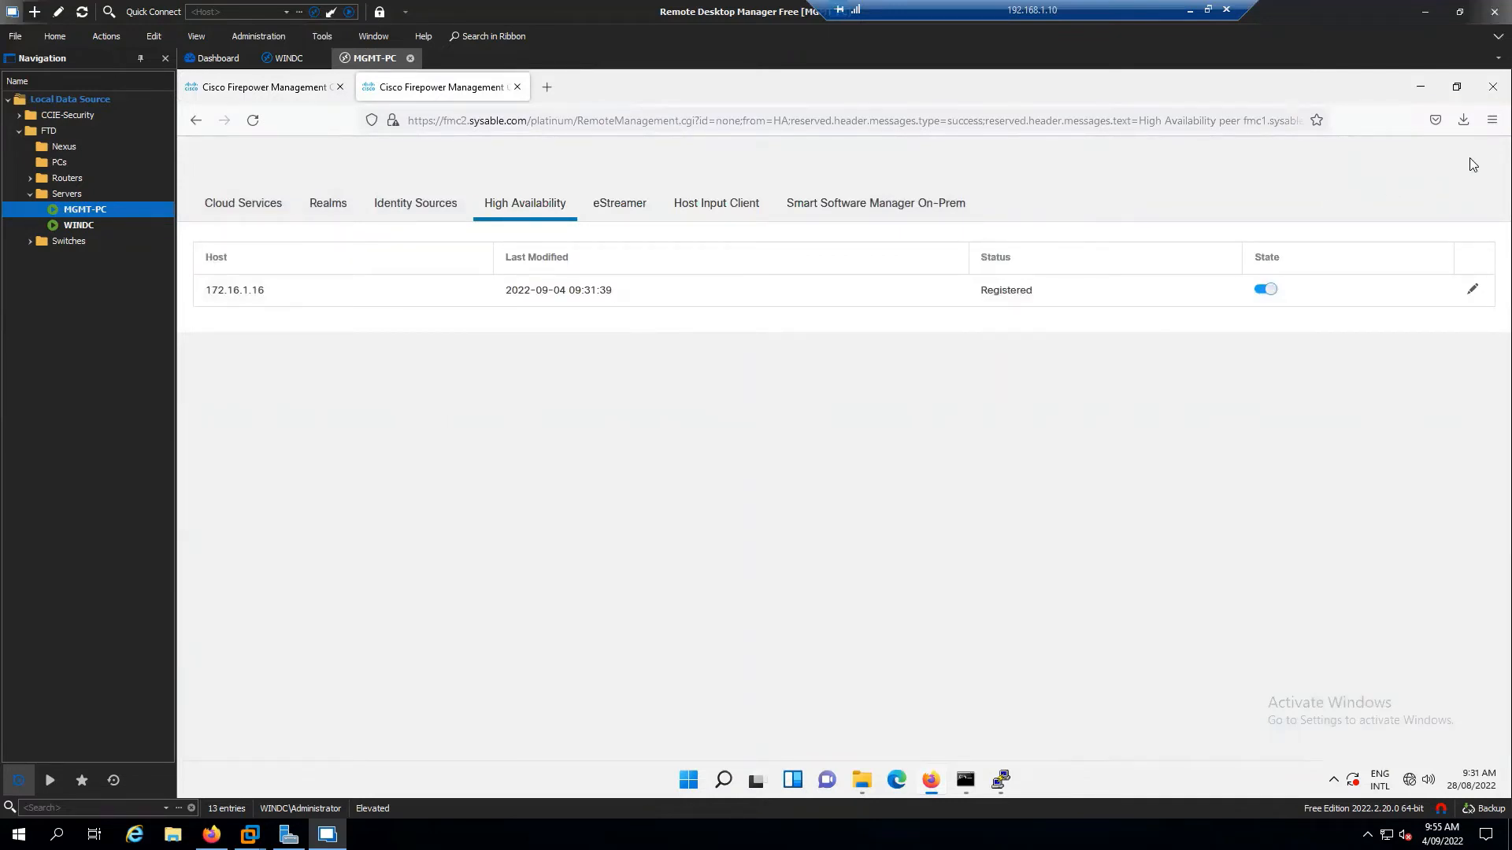
left_click(255, 121)
left_click(251, 88)
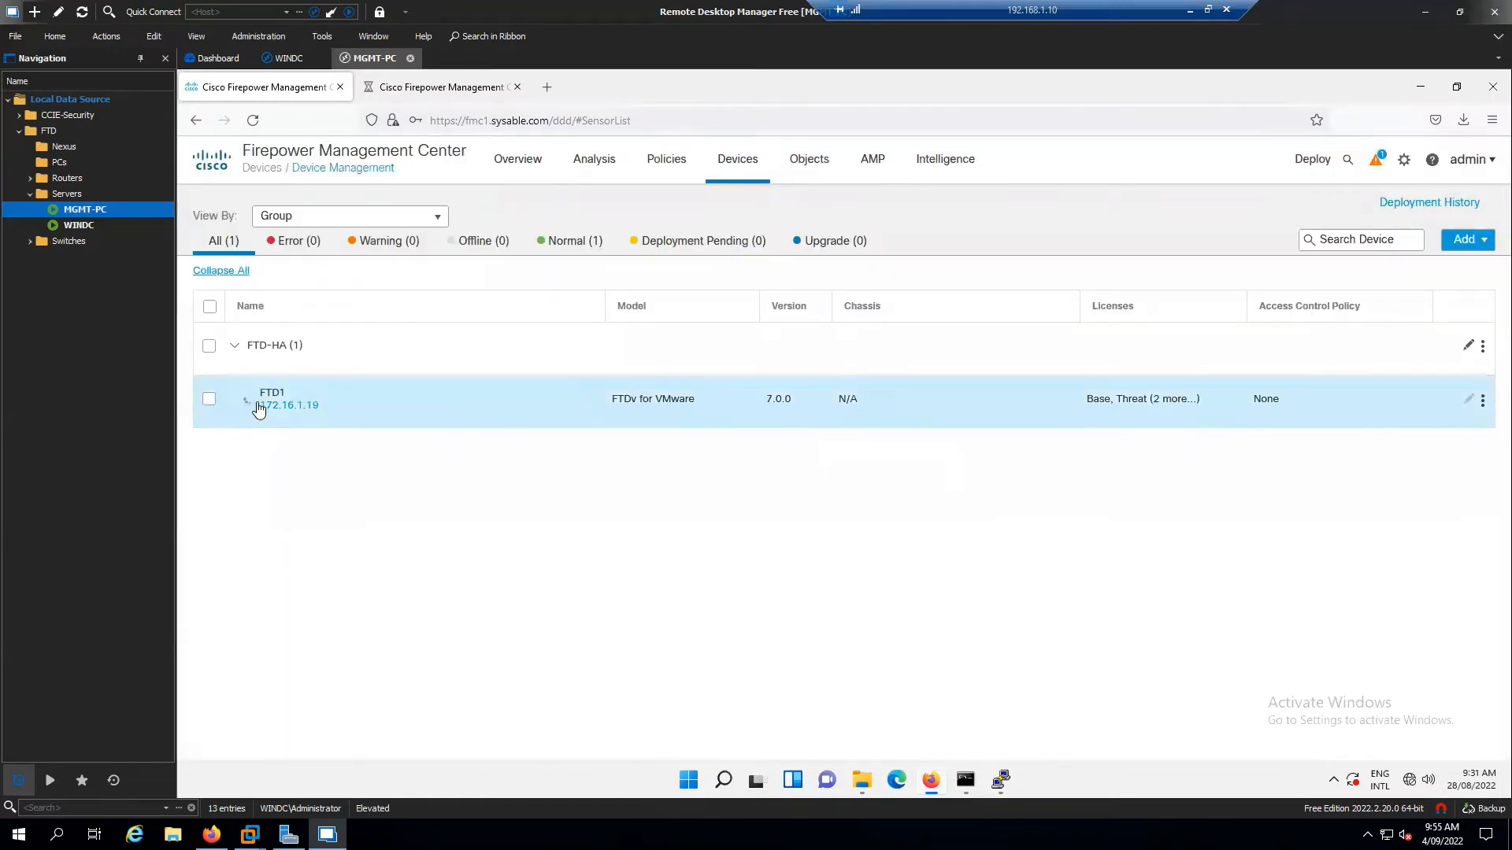
After checking recent tasks, add device ftd2.sysable.com named FTD2 with its registration key
mouse_move(248, 402)
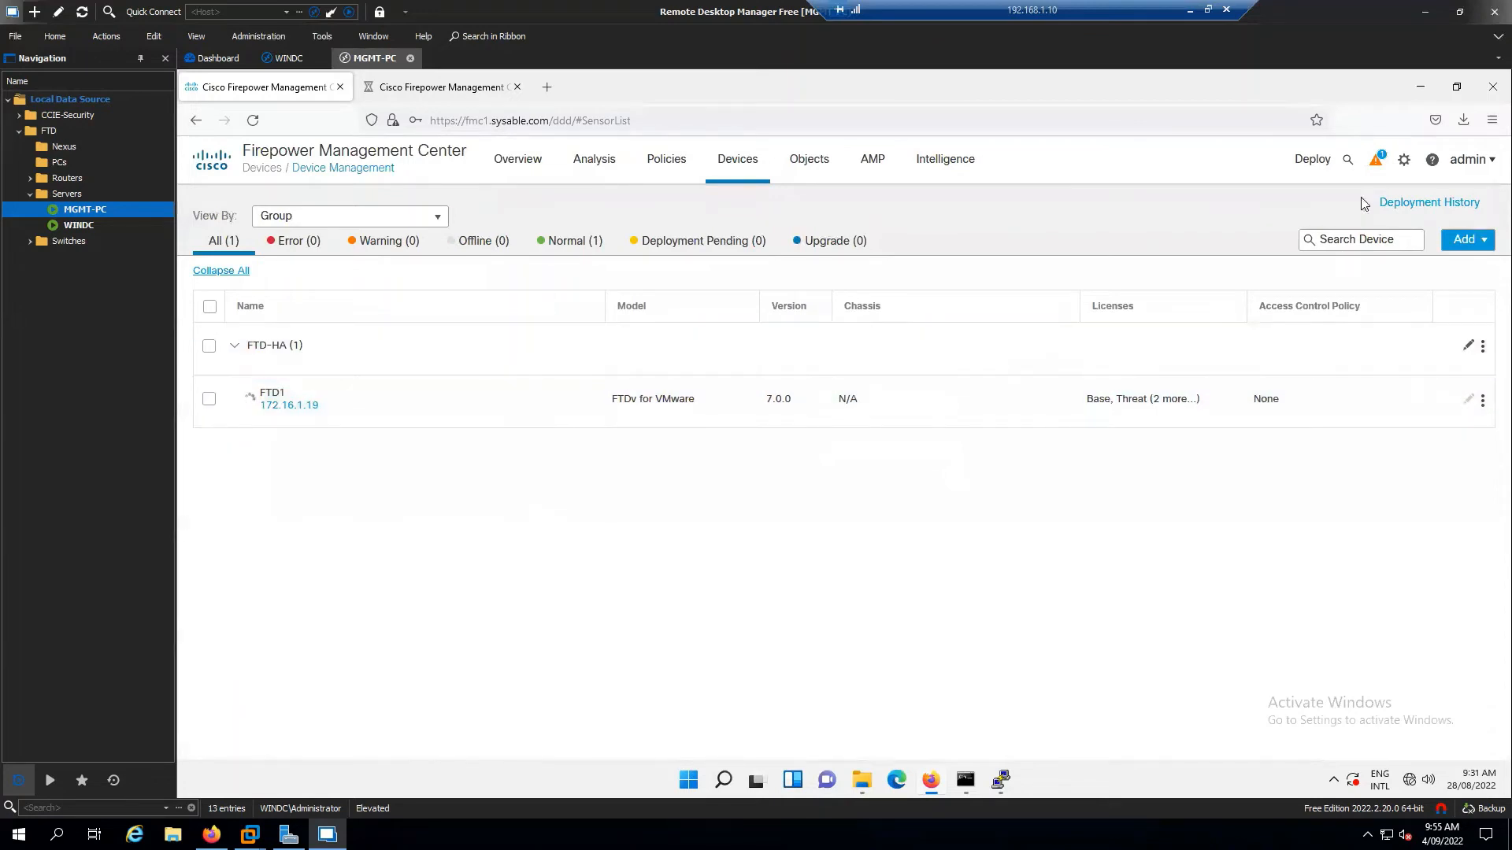
left_click(1375, 159)
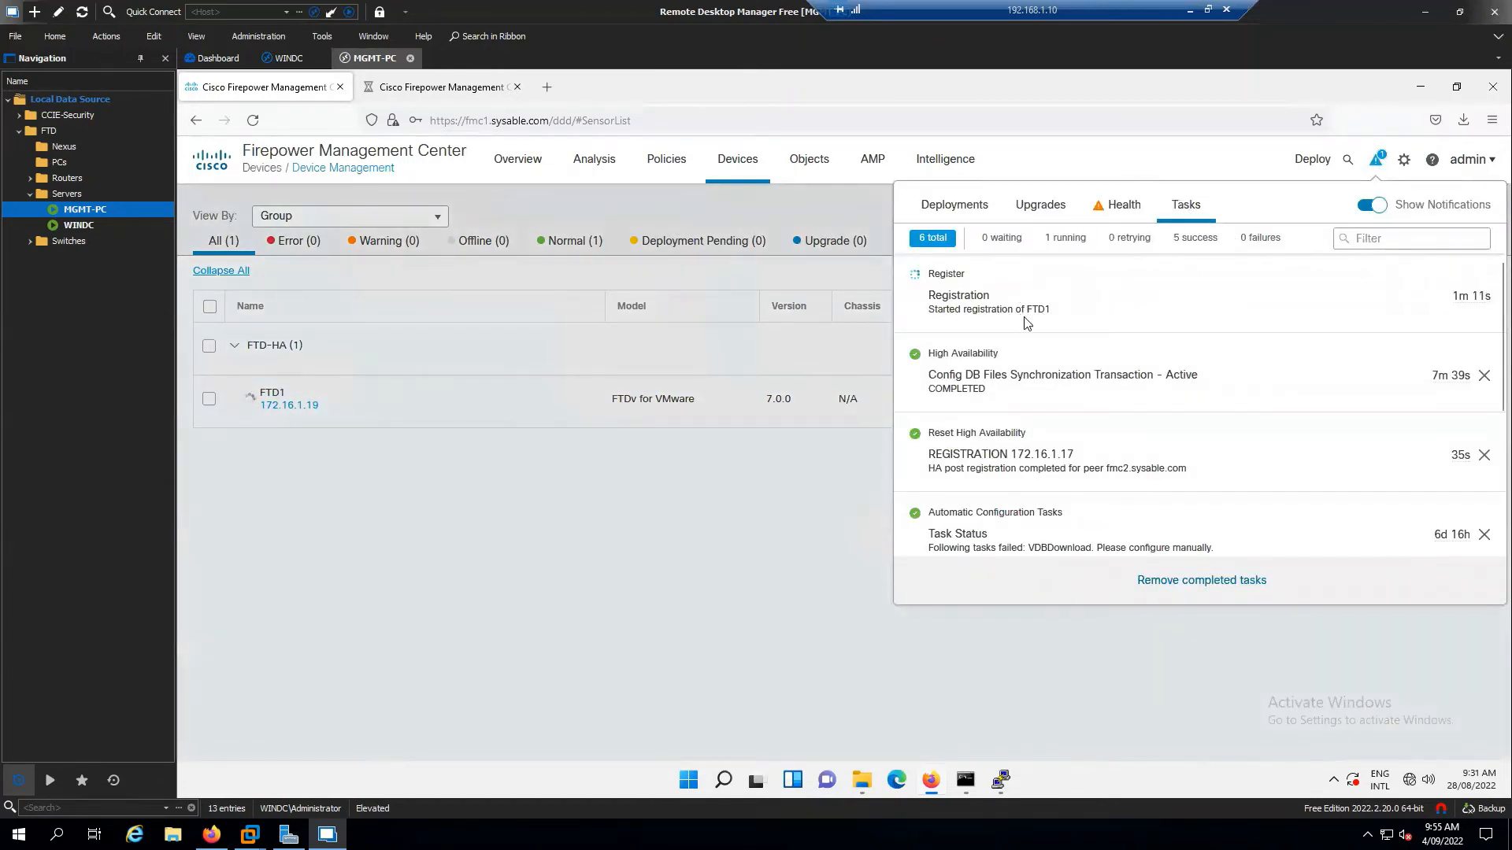
left_click(724, 638)
left_click(1467, 240)
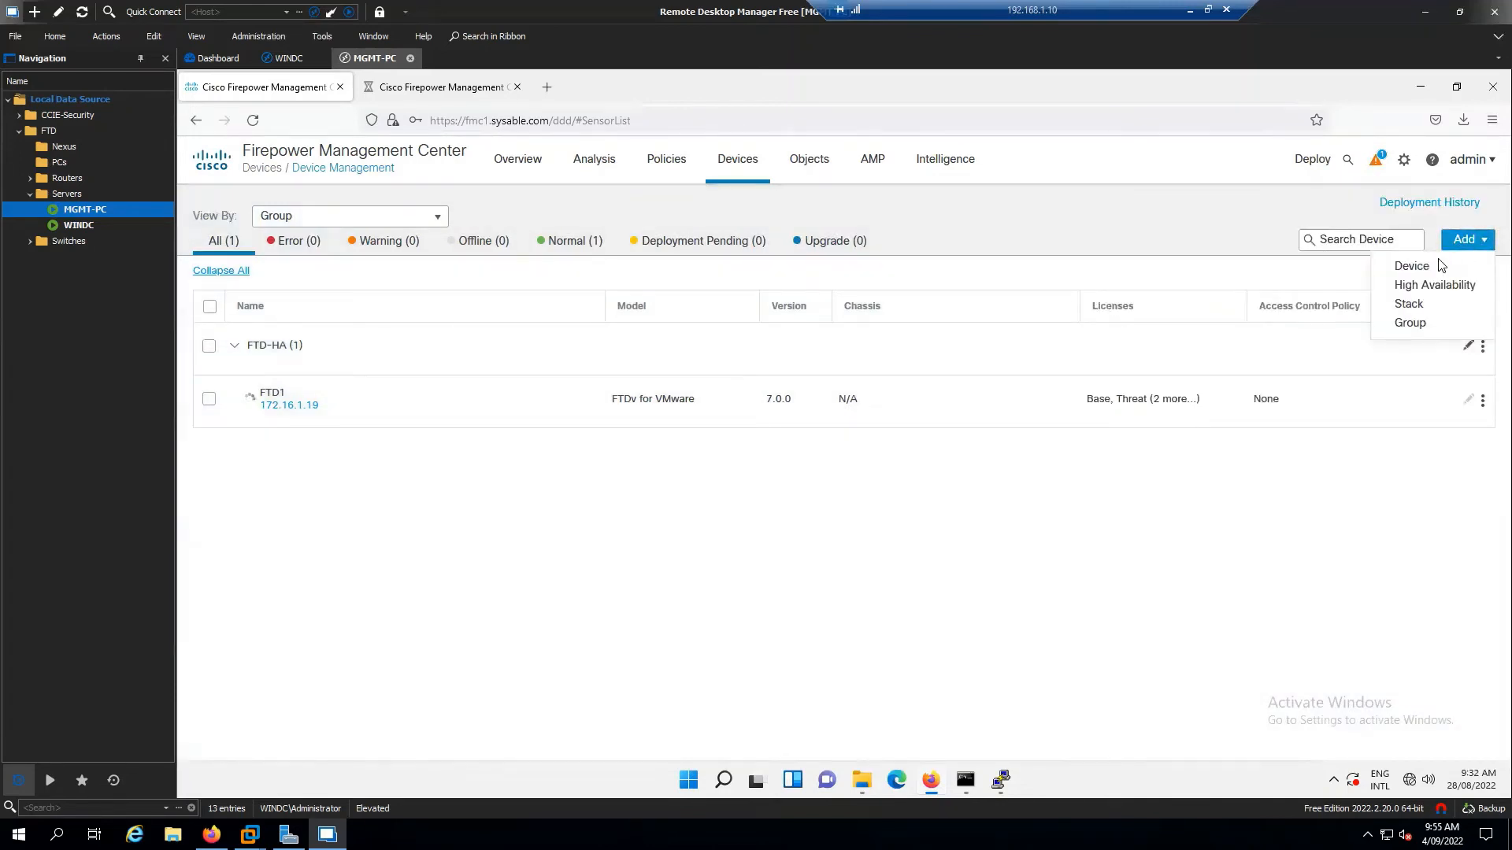
left_click(1440, 266)
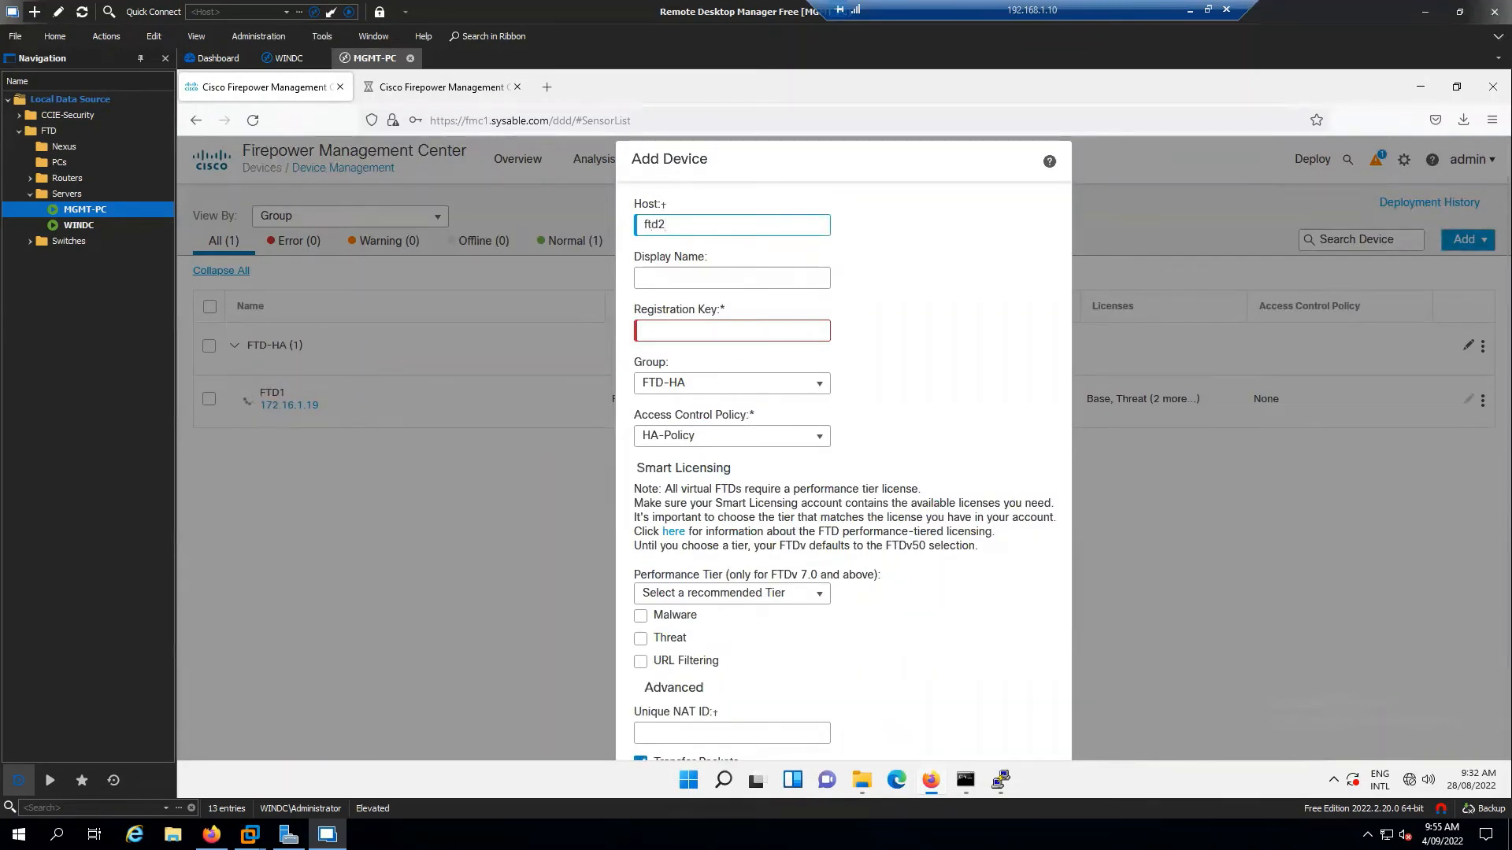
type("ftd2.sysable.com")
key("Tab")
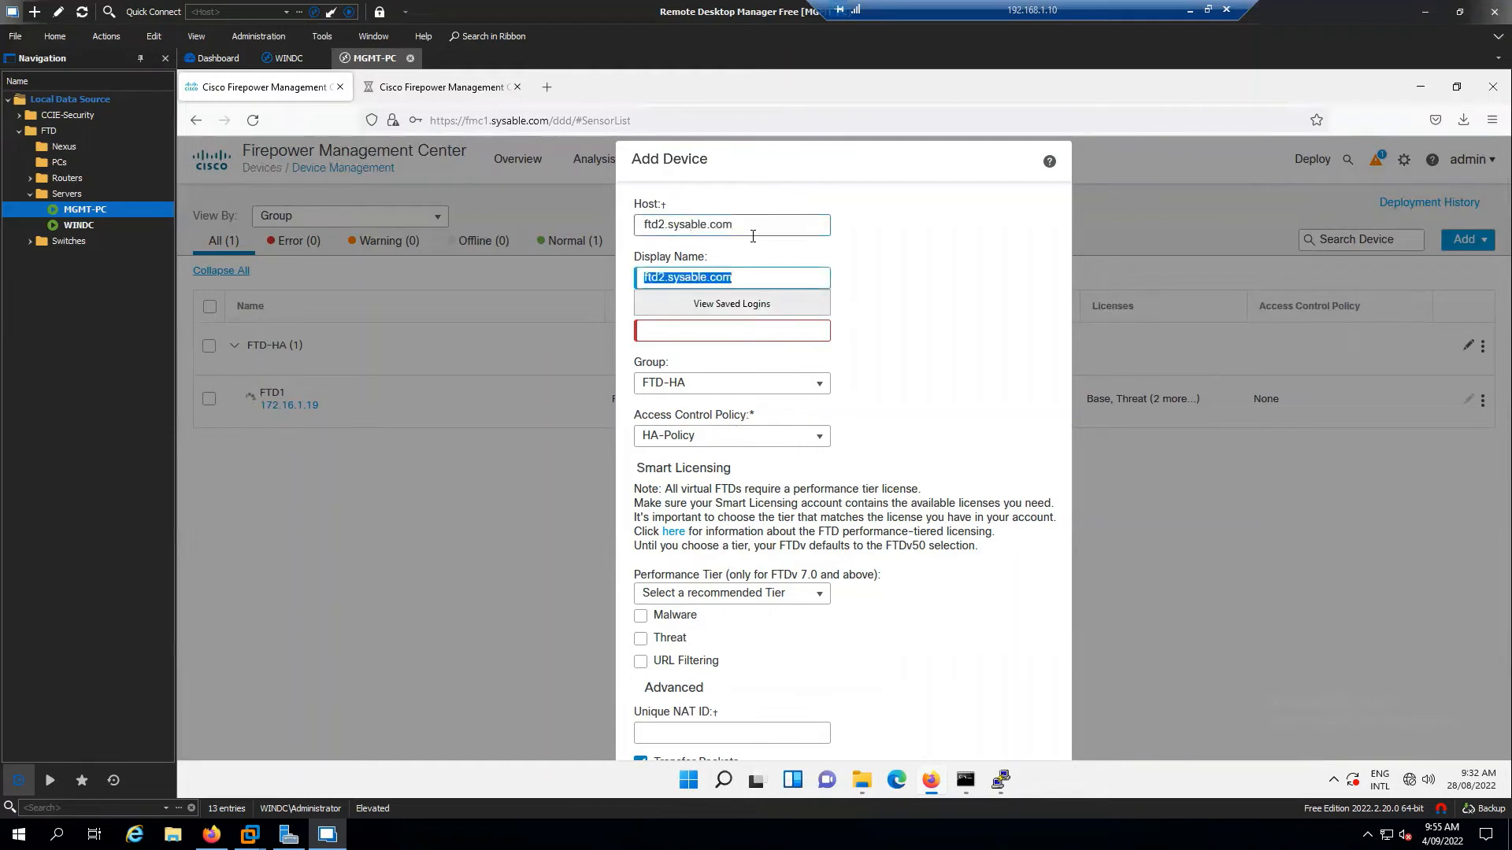
type("FTD2")
key("Tab")
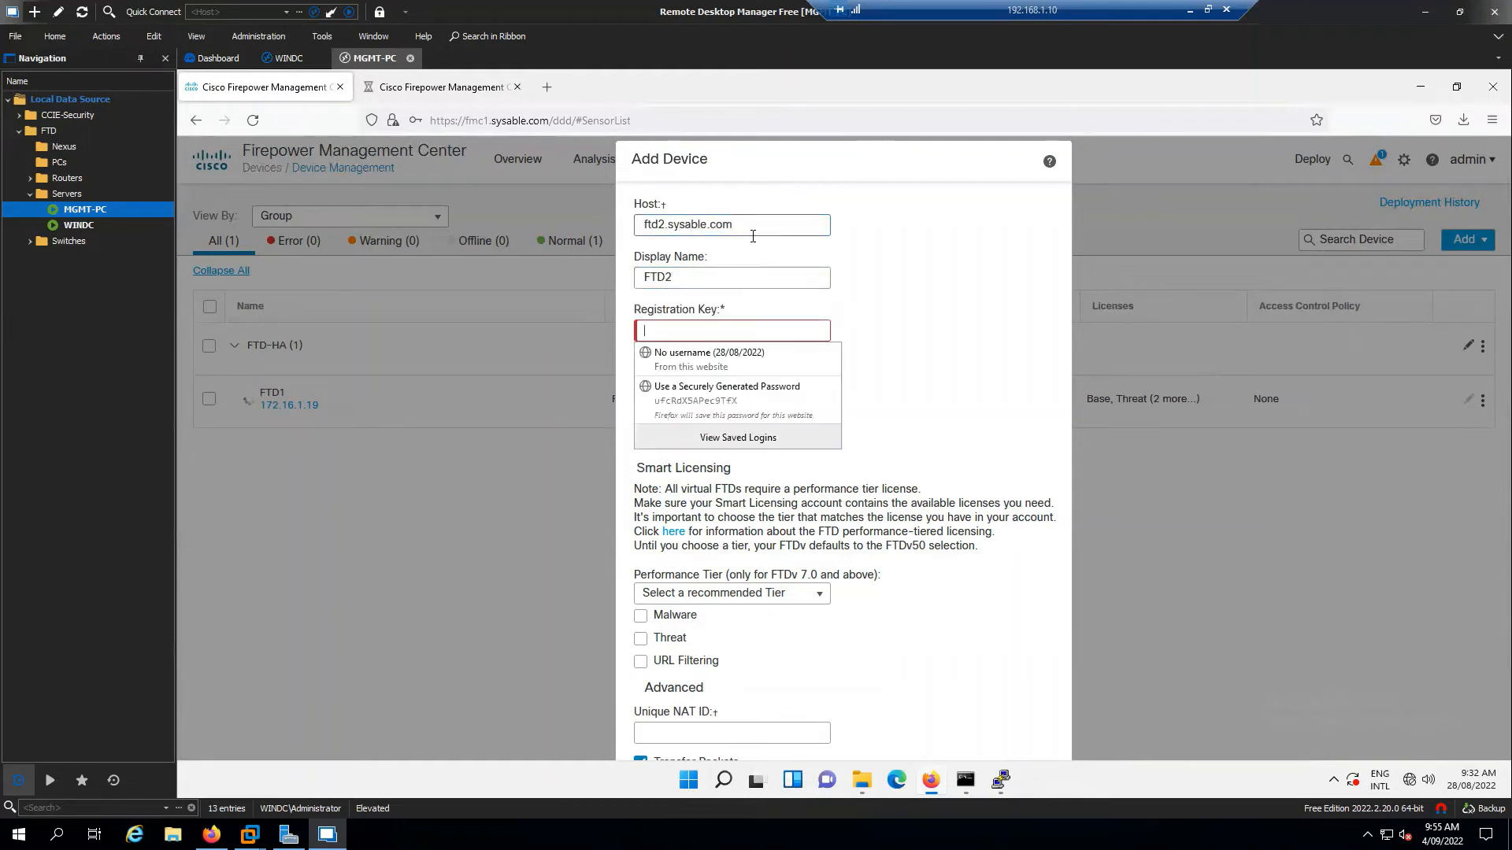
type("cisco123")
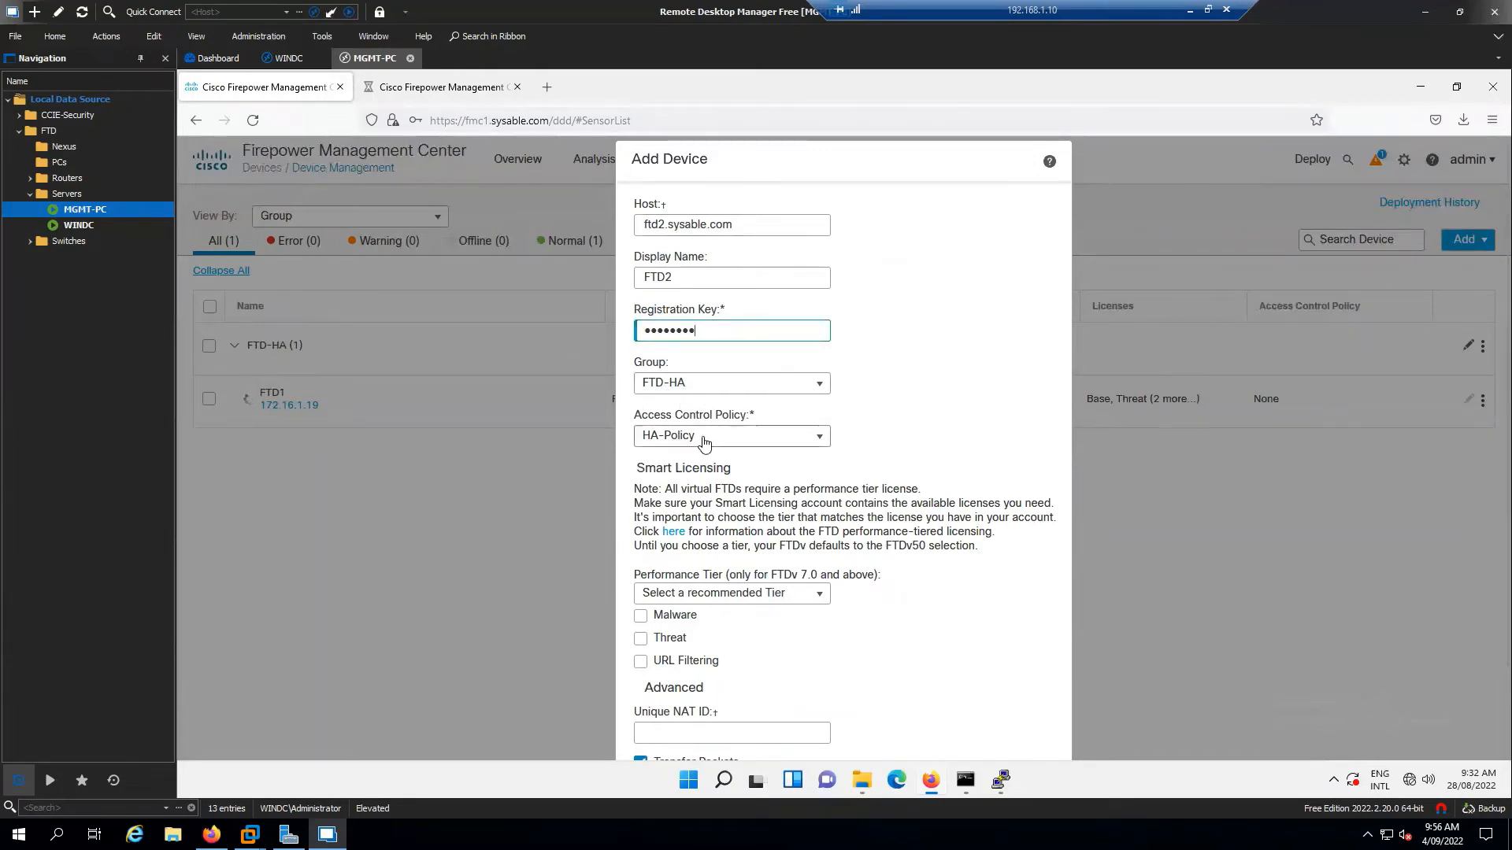
Enable Malware, Threat and URL Filtering licences and register FTD2
scroll(693, 512, "down", 2)
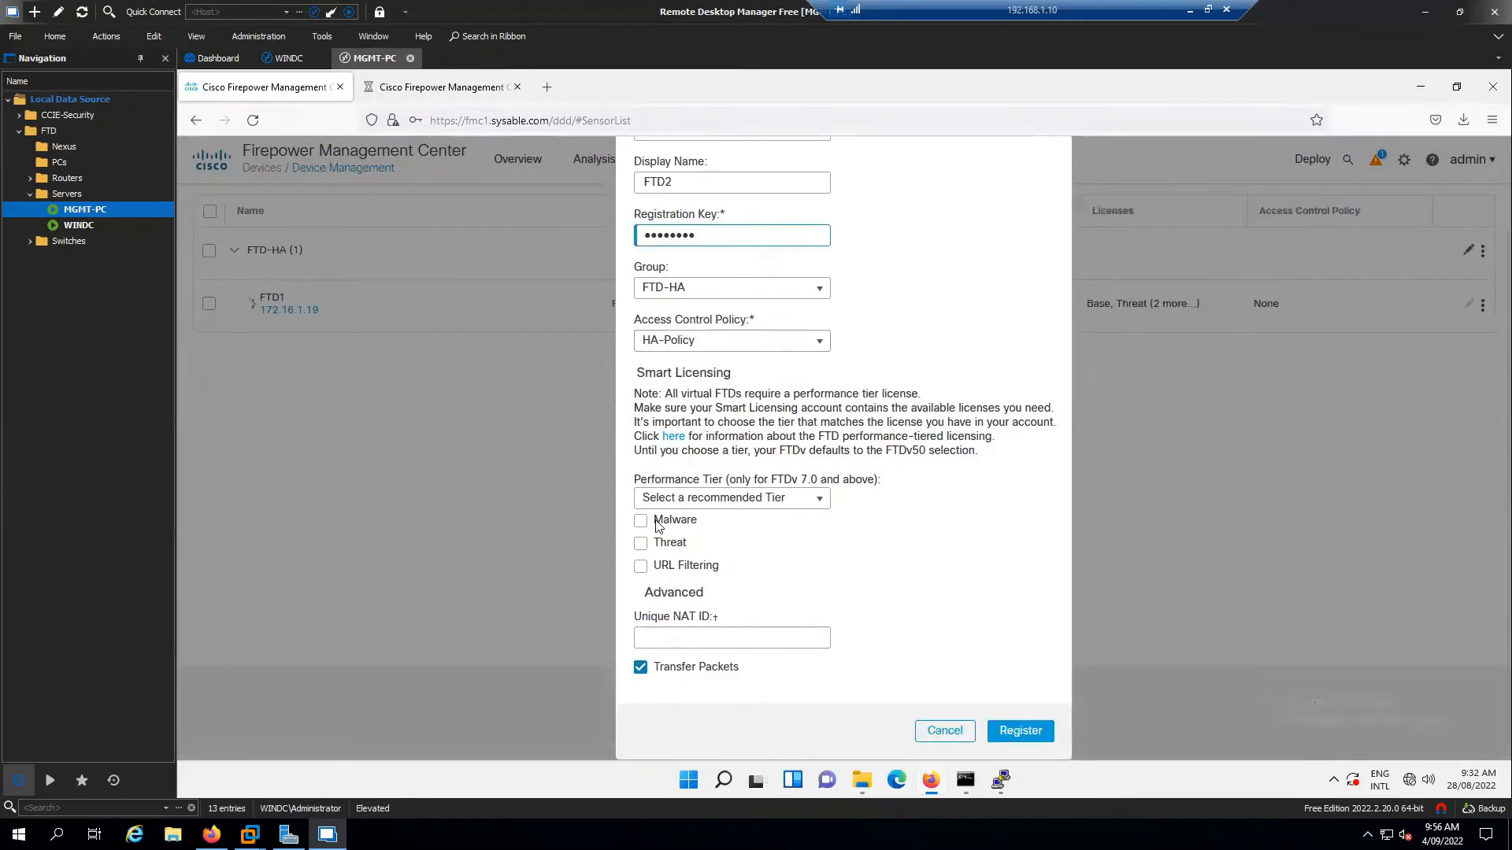
left_click(640, 521)
left_click(640, 543)
left_click(641, 566)
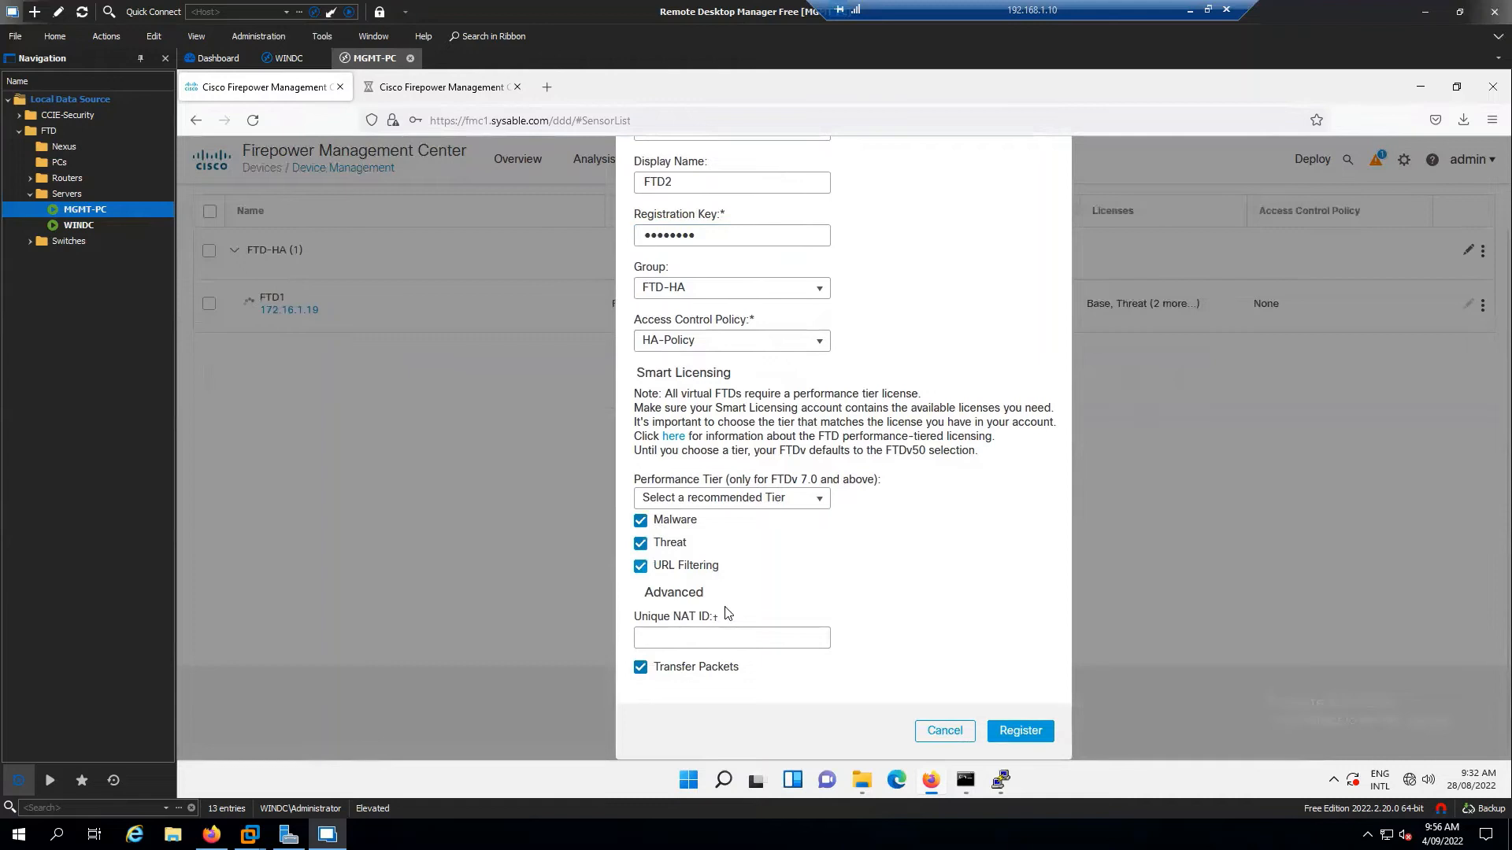
left_click(1020, 731)
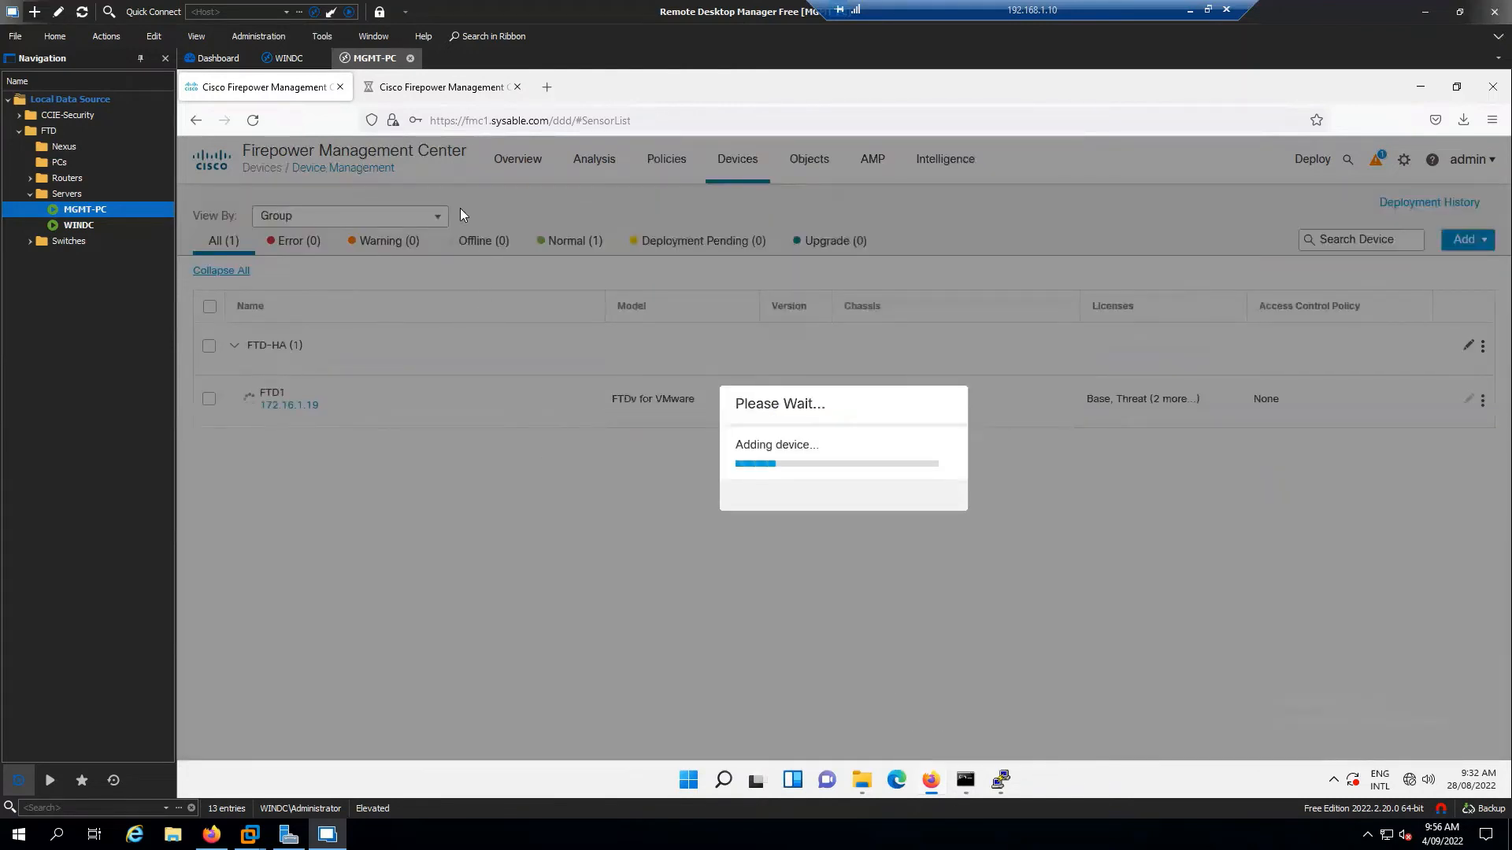
left_click(442, 87)
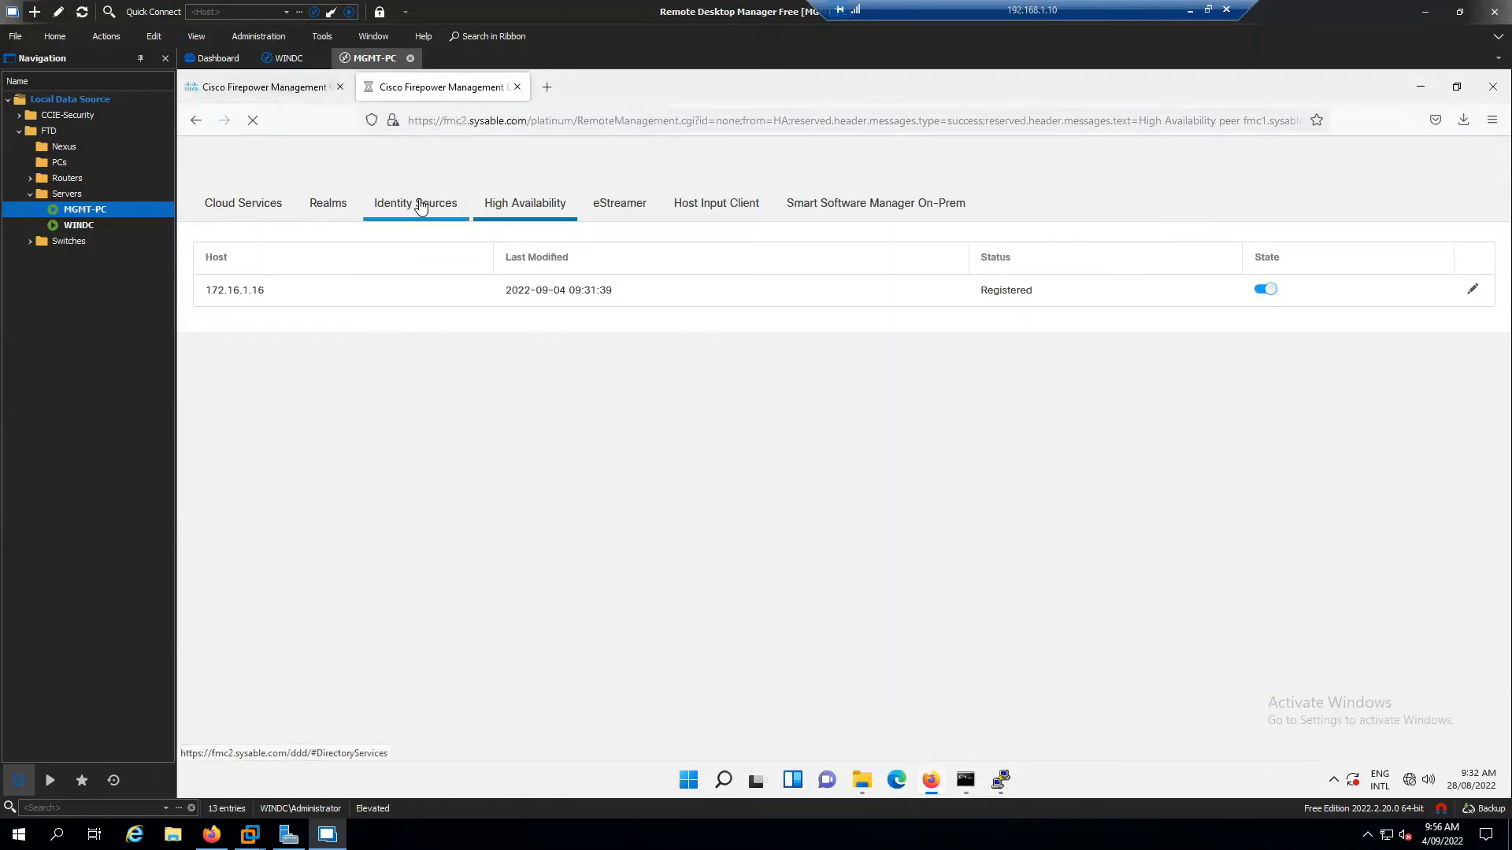
left_click(266, 95)
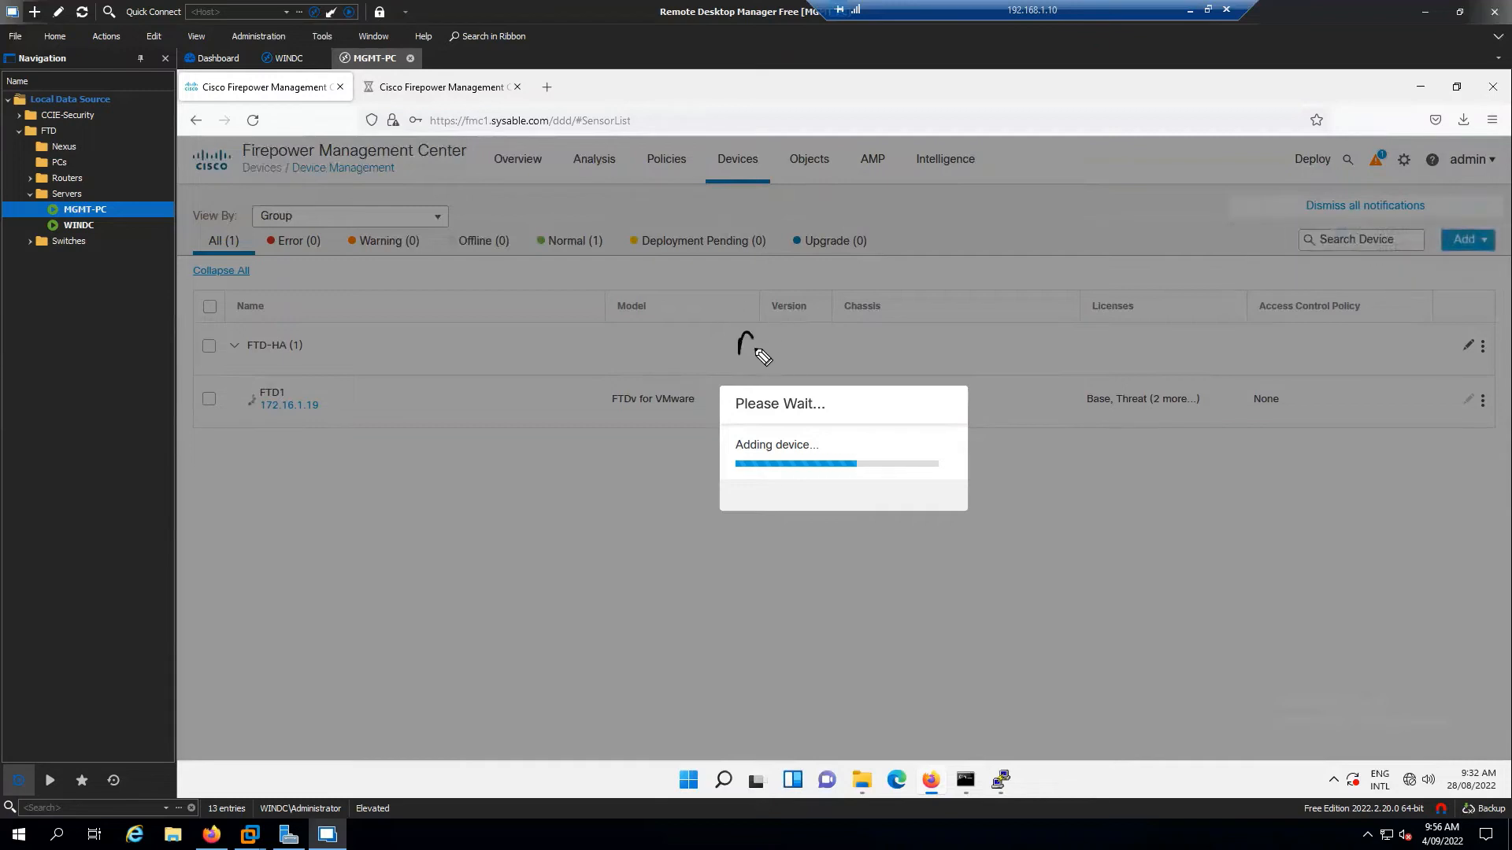
Sketch an ASA box with inside 100, outside 0 and DMZ 50 interfaces
mouse_move(756, 350)
left_mouse_down()
mouse_move(826, 331)
mouse_move(834, 354)
mouse_move(733, 283)
mouse_move(782, 311)
left_mouse_up()
left_click_drag(846, 327, 1027, 292)
left_click_drag(811, 362, 812, 434)
left_click_drag(728, 364, 567, 403)
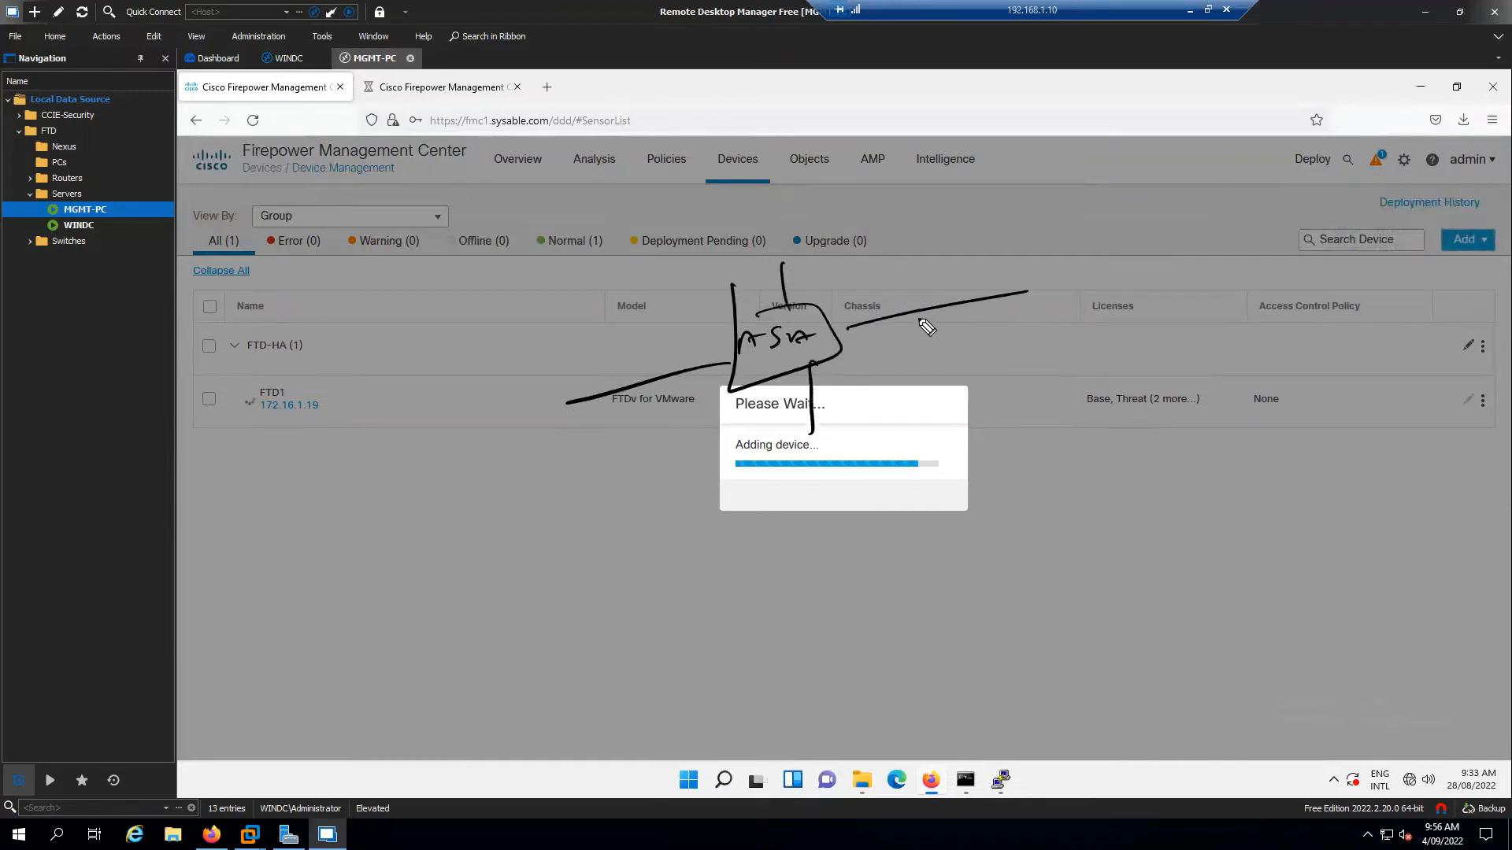
left_click_drag(898, 345, 1018, 334)
mouse_move(551, 434)
left_mouse_down()
mouse_move(586, 450)
mouse_move(669, 430)
left_mouse_up()
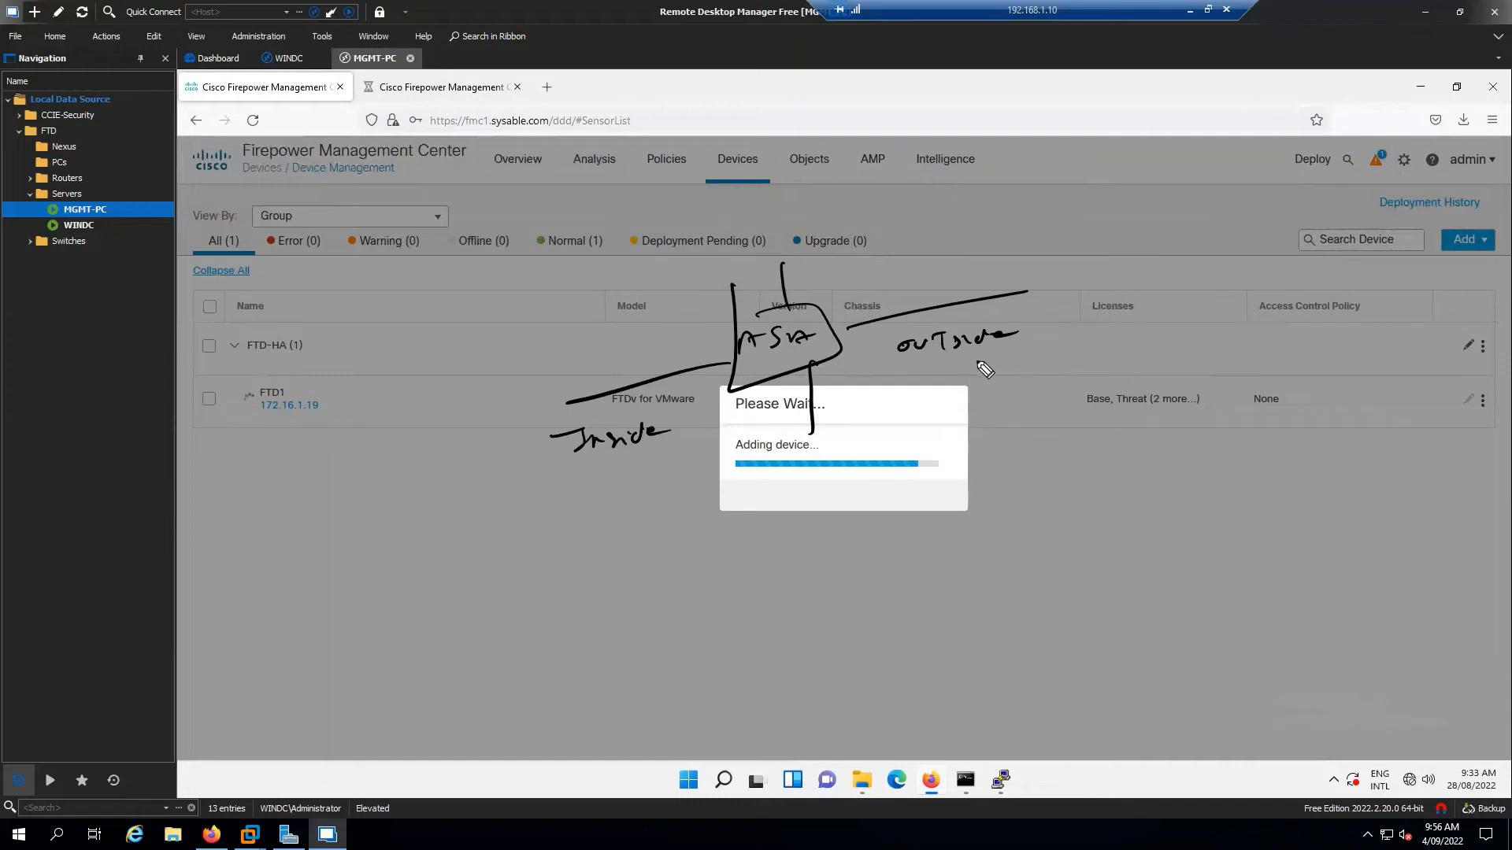
left_click_drag(1008, 359, 1006, 363)
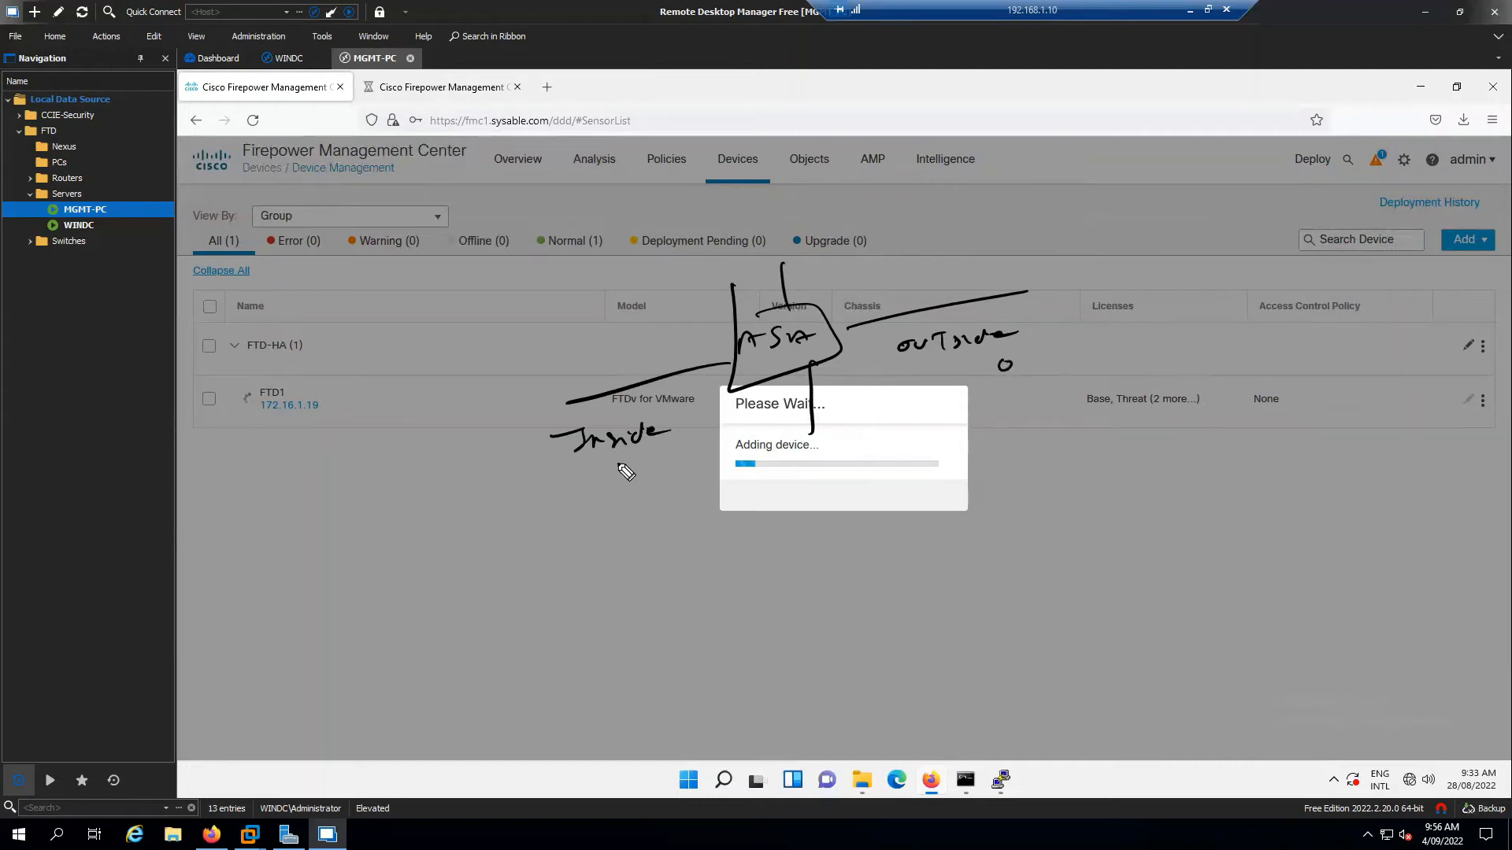
mouse_move(594, 466)
left_mouse_down()
mouse_move(592, 480)
mouse_move(636, 475)
left_mouse_up()
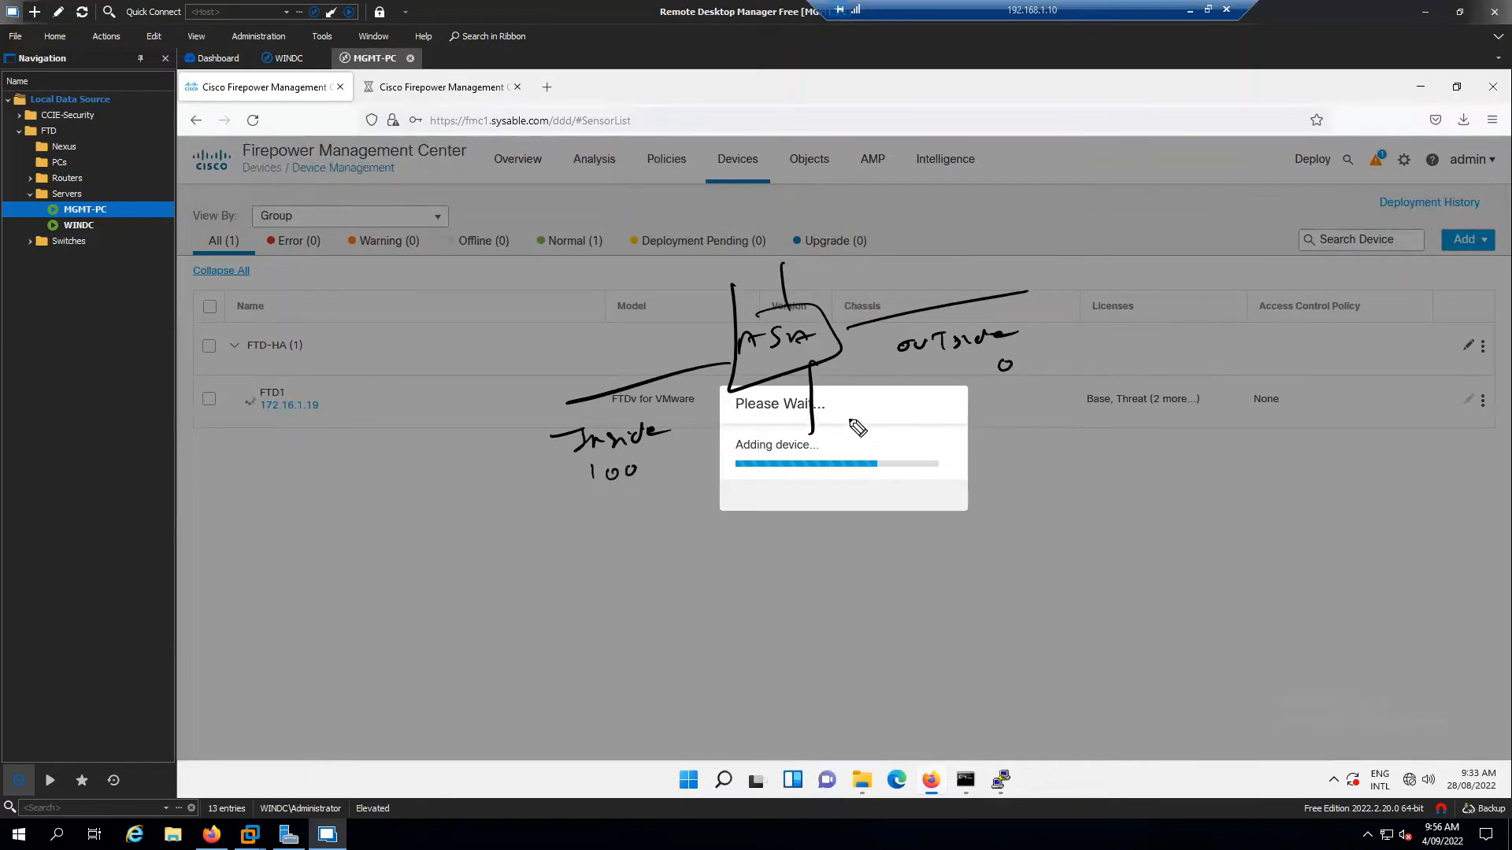
left_click_drag(836, 404, 868, 411)
mouse_move(871, 405)
left_mouse_down()
mouse_move(889, 408)
mouse_move(853, 423)
mouse_move(864, 438)
mouse_move(892, 423)
left_mouse_up()
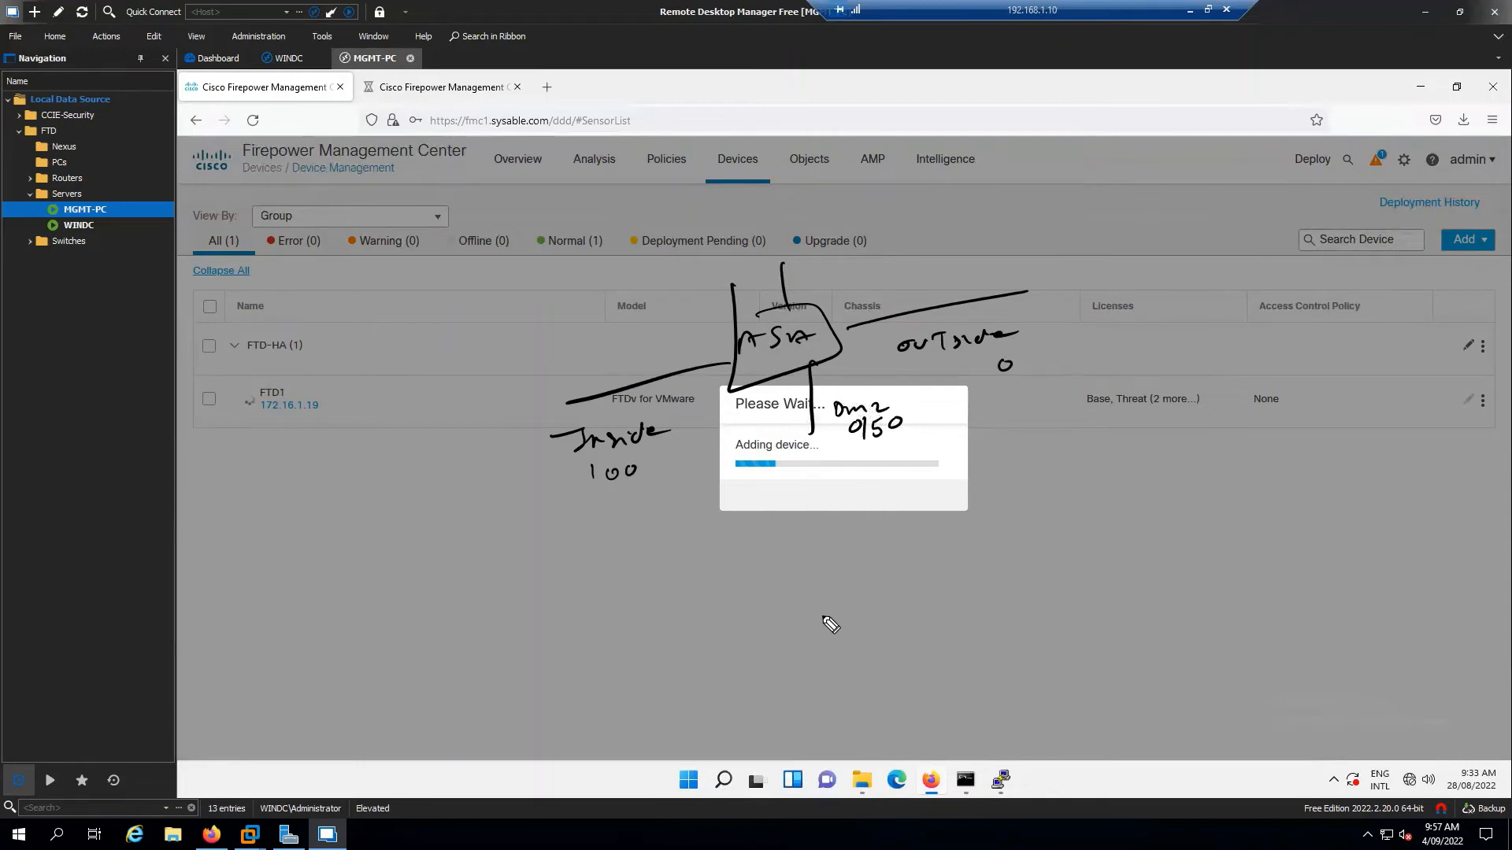
Sketch an FTD box with inside, outside and DMZ interfaces and a 'Block All Traffic' note
mouse_move(1051, 539)
left_mouse_down()
mouse_move(1034, 568)
mouse_move(1082, 567)
mouse_move(1014, 581)
mouse_move(1018, 529)
left_mouse_up()
left_click_drag(833, 585, 1008, 567)
left_click_drag(1134, 546, 1258, 522)
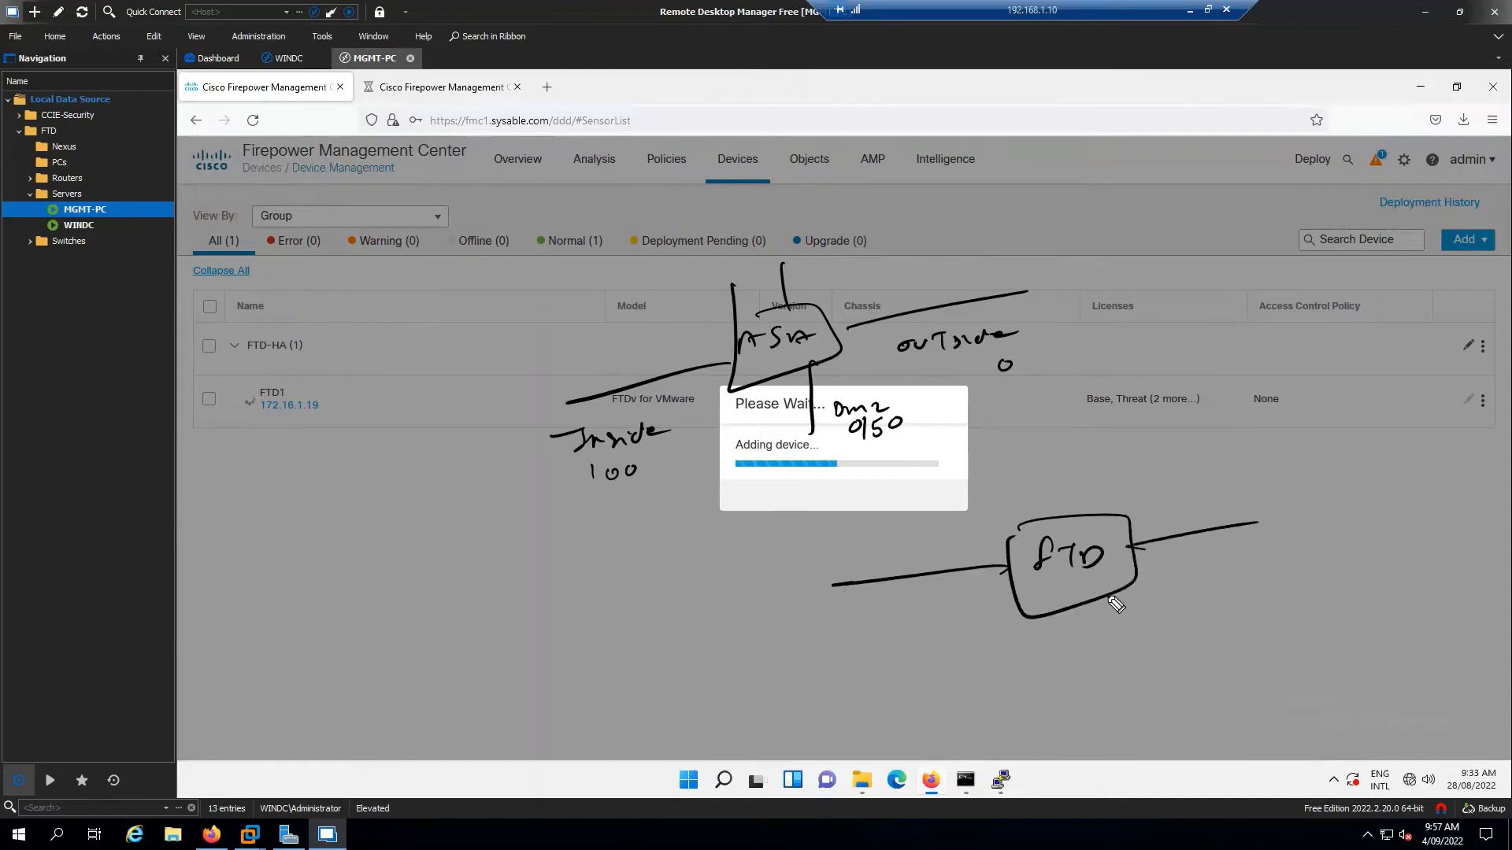
left_click_drag(1068, 592, 1067, 650)
left_click_drag(1077, 433, 1071, 503)
left_click_drag(849, 607, 865, 605)
mouse_move(863, 604)
left_mouse_down()
mouse_move(852, 627)
mouse_move(967, 600)
left_mouse_up()
left_click_drag(1165, 568, 1281, 555)
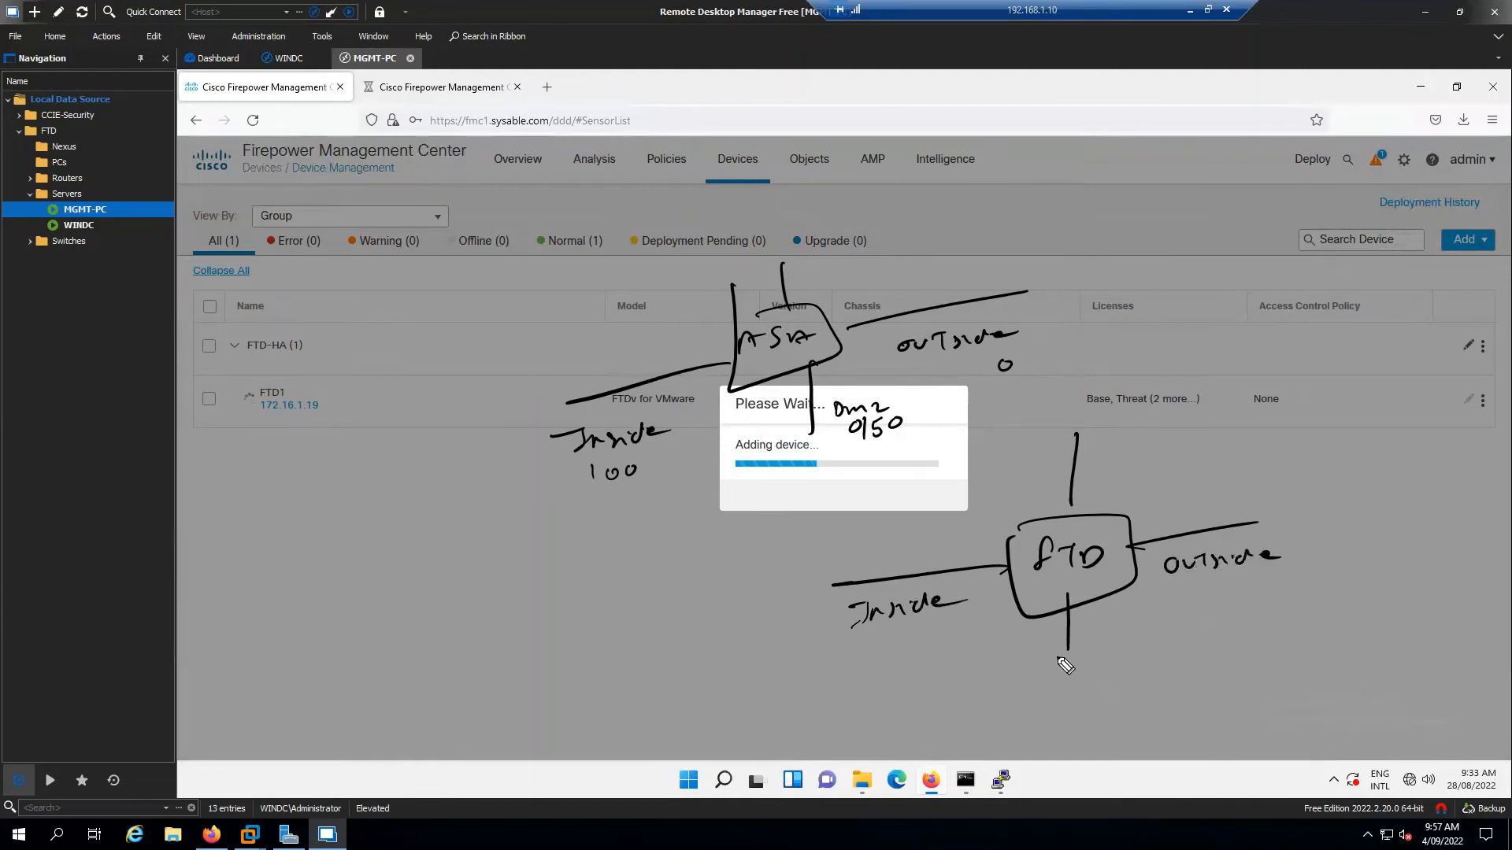
mouse_move(1088, 628)
left_mouse_down()
mouse_move(1086, 648)
mouse_move(1121, 640)
left_mouse_up()
left_click_drag(1126, 631, 1163, 631)
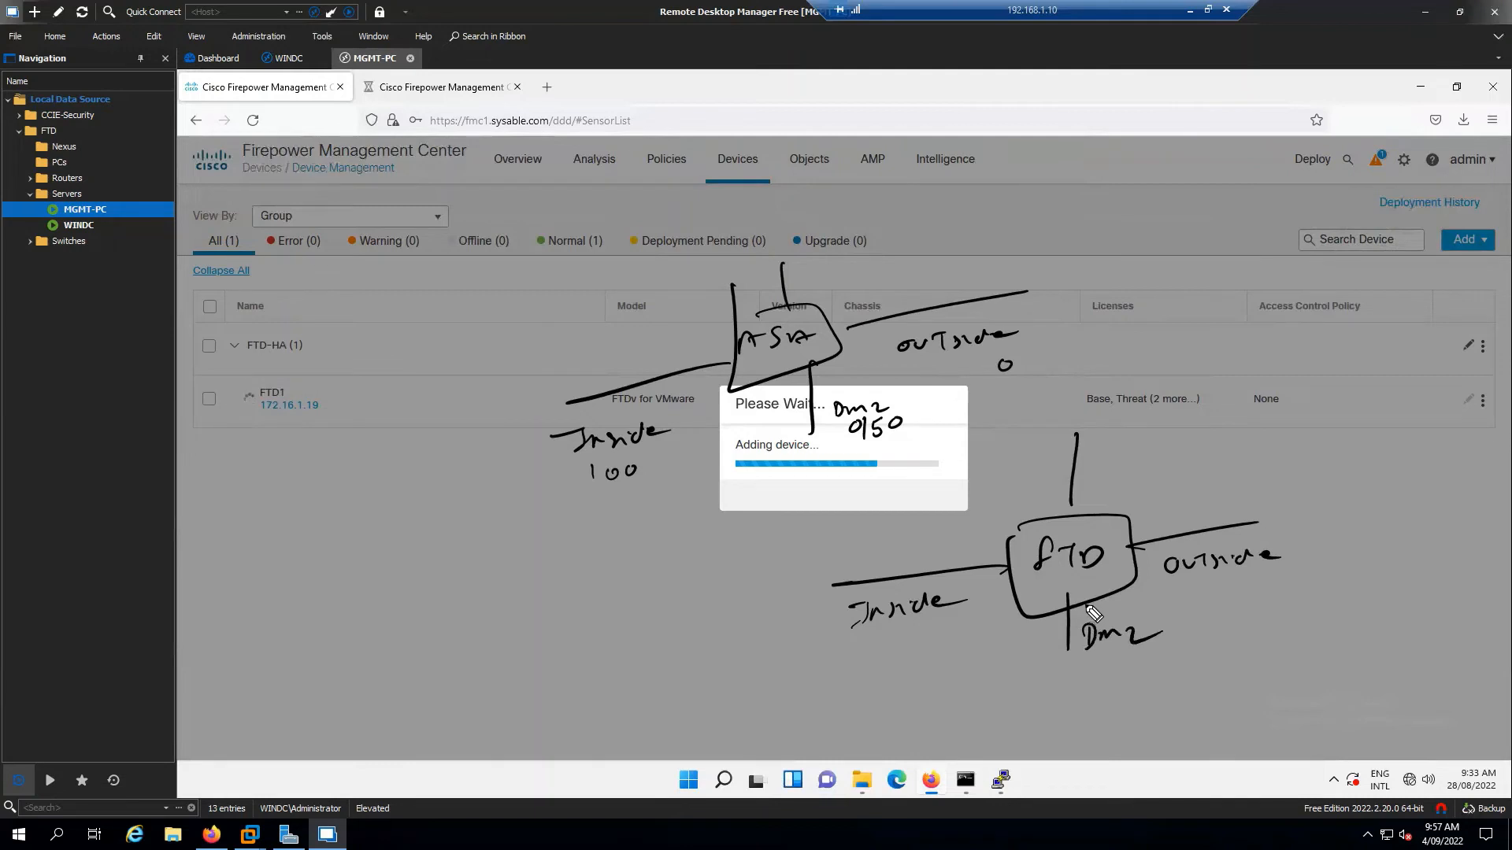
left_click_drag(1123, 427, 1123, 449)
mouse_move(1123, 429)
left_mouse_down()
mouse_move(1137, 452)
mouse_move(1179, 455)
mouse_move(1274, 445)
mouse_move(1291, 427)
mouse_move(1409, 426)
mouse_move(1405, 446)
left_mouse_up()
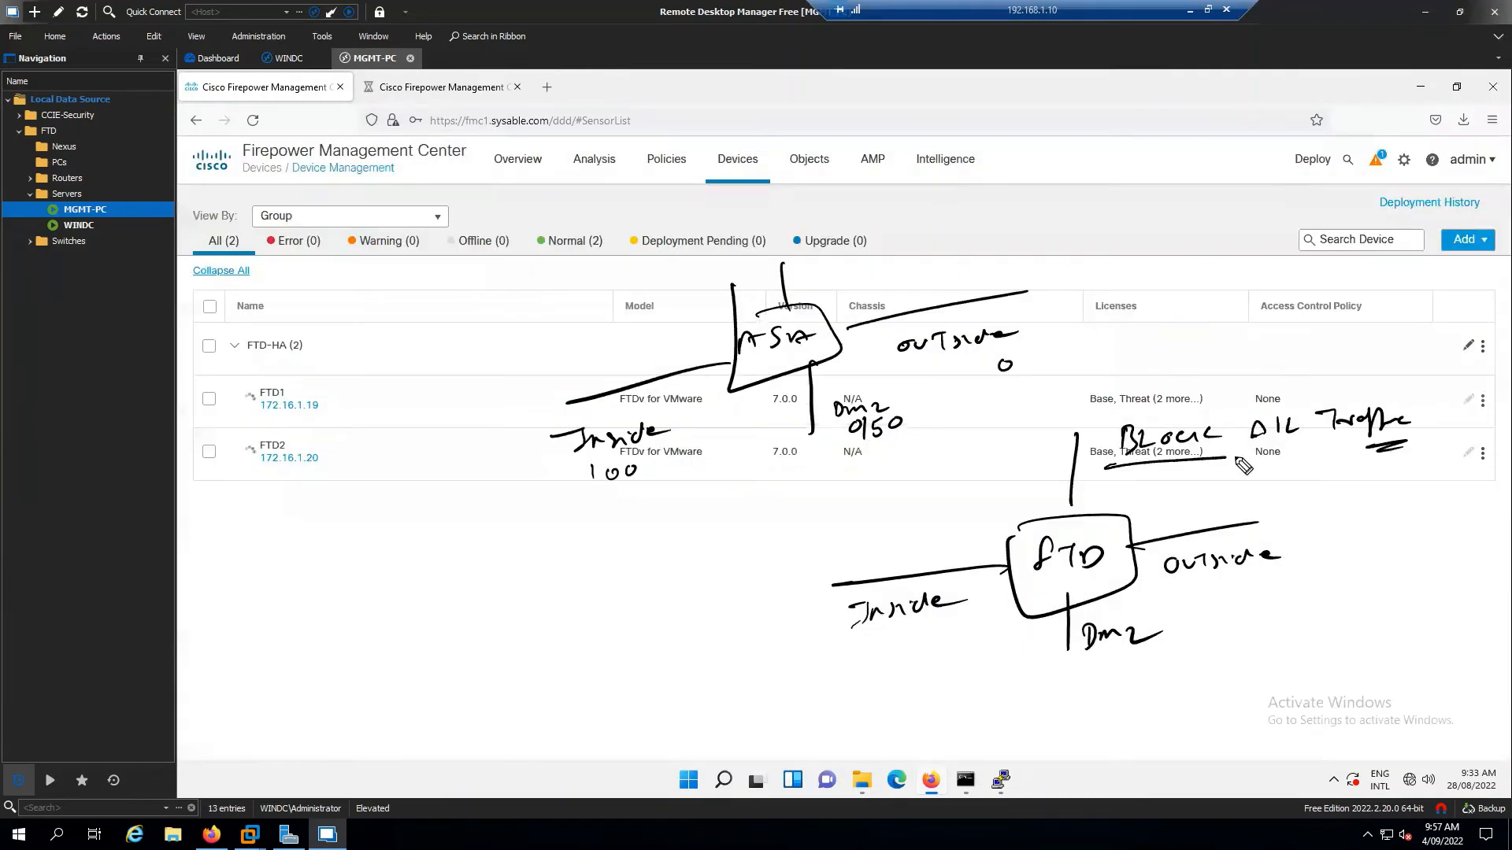
Add traffic arrows and underlines to the FTD and ASA sketches, then erase all drawings
left_click_drag(1106, 468, 1401, 445)
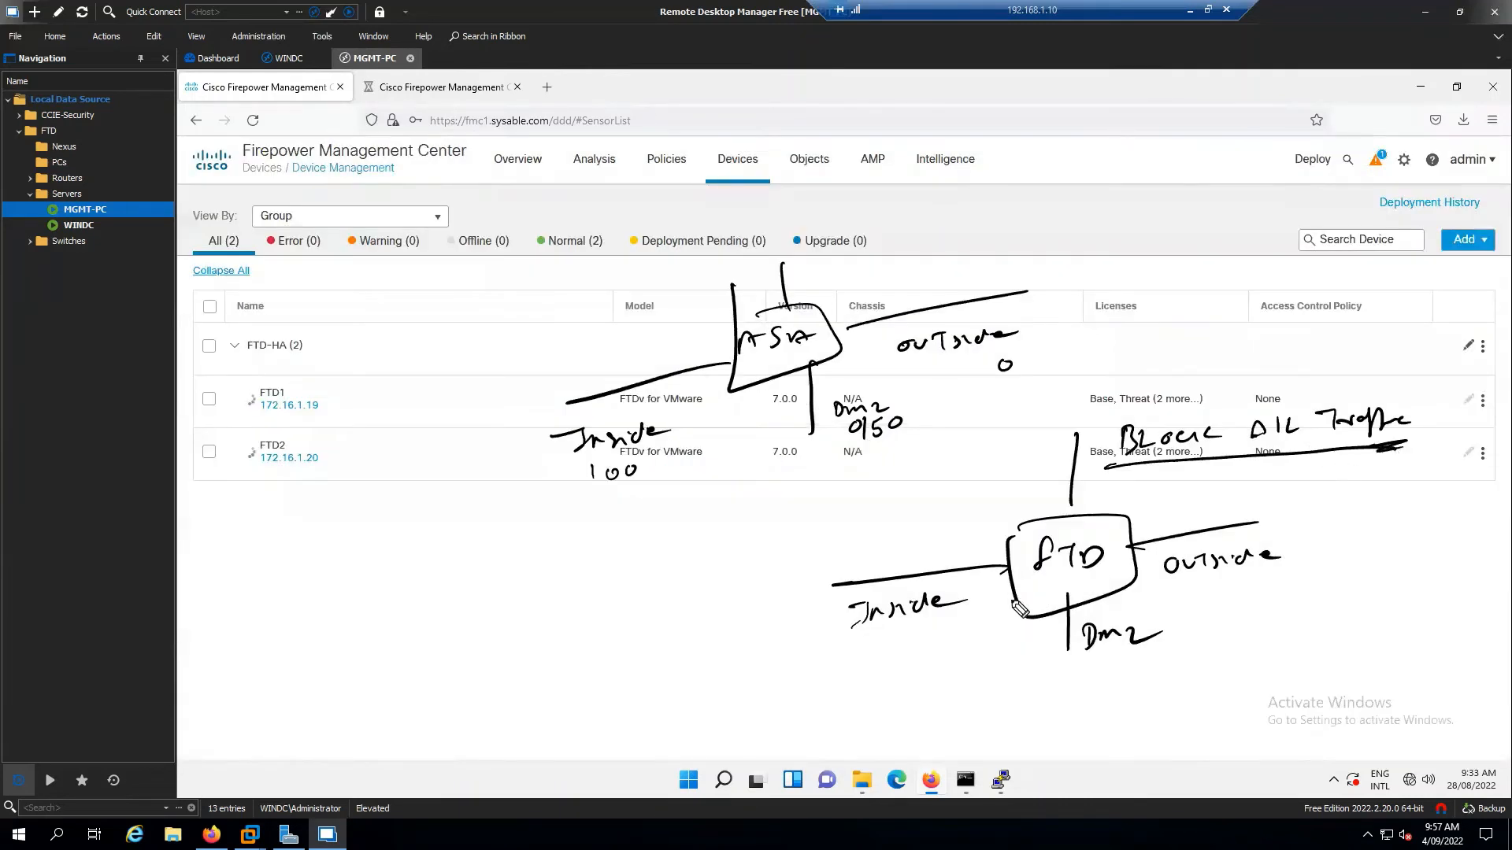
left_click_drag(839, 570, 967, 564)
mouse_move(1030, 680)
left_mouse_down()
mouse_move(1034, 638)
mouse_move(1053, 629)
left_mouse_up()
left_click_drag(1279, 530, 1167, 563)
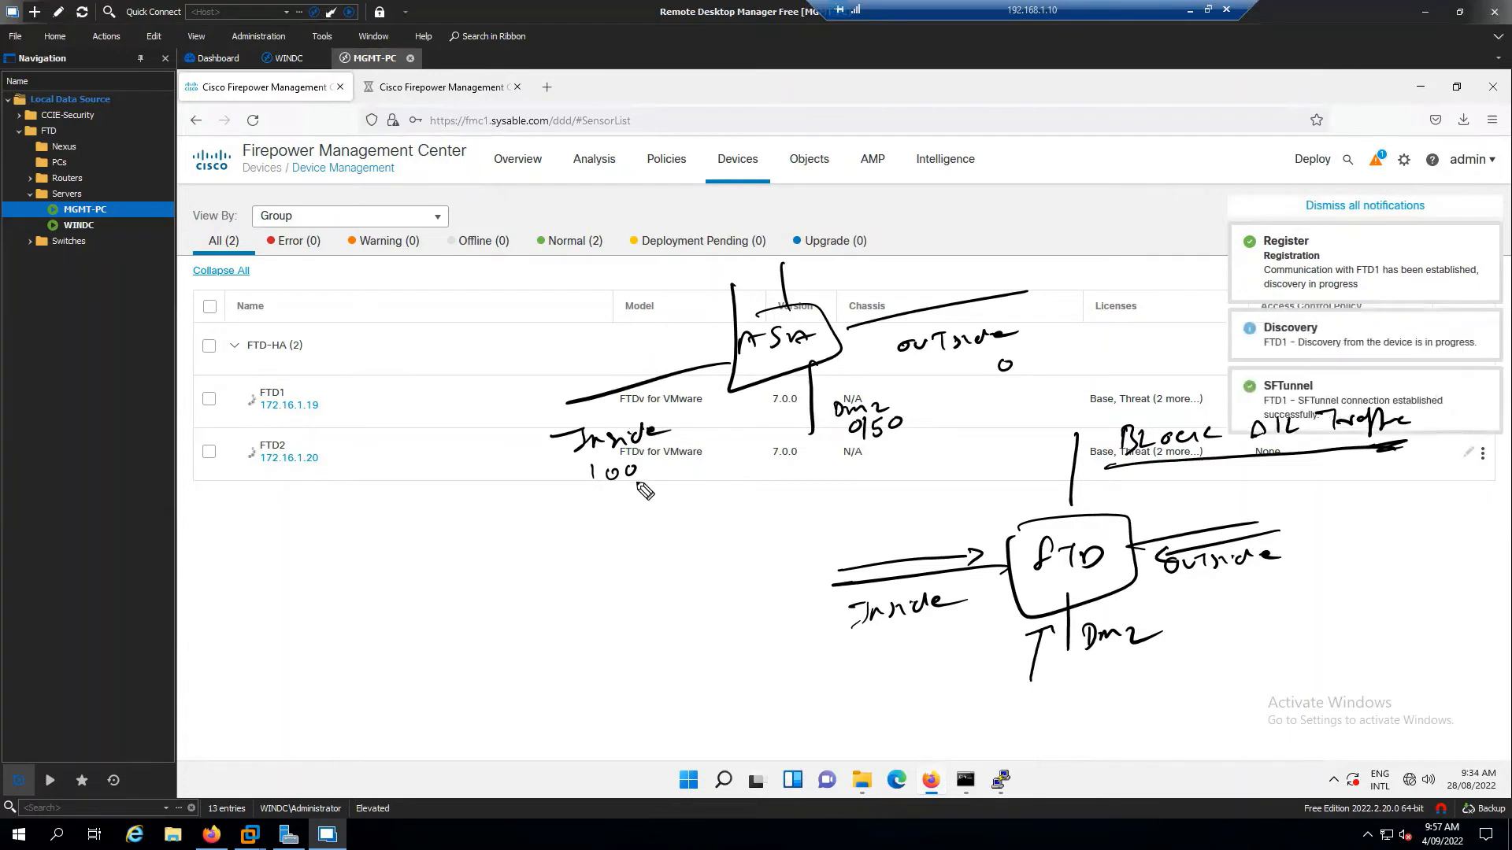
left_click_drag(594, 501, 627, 488)
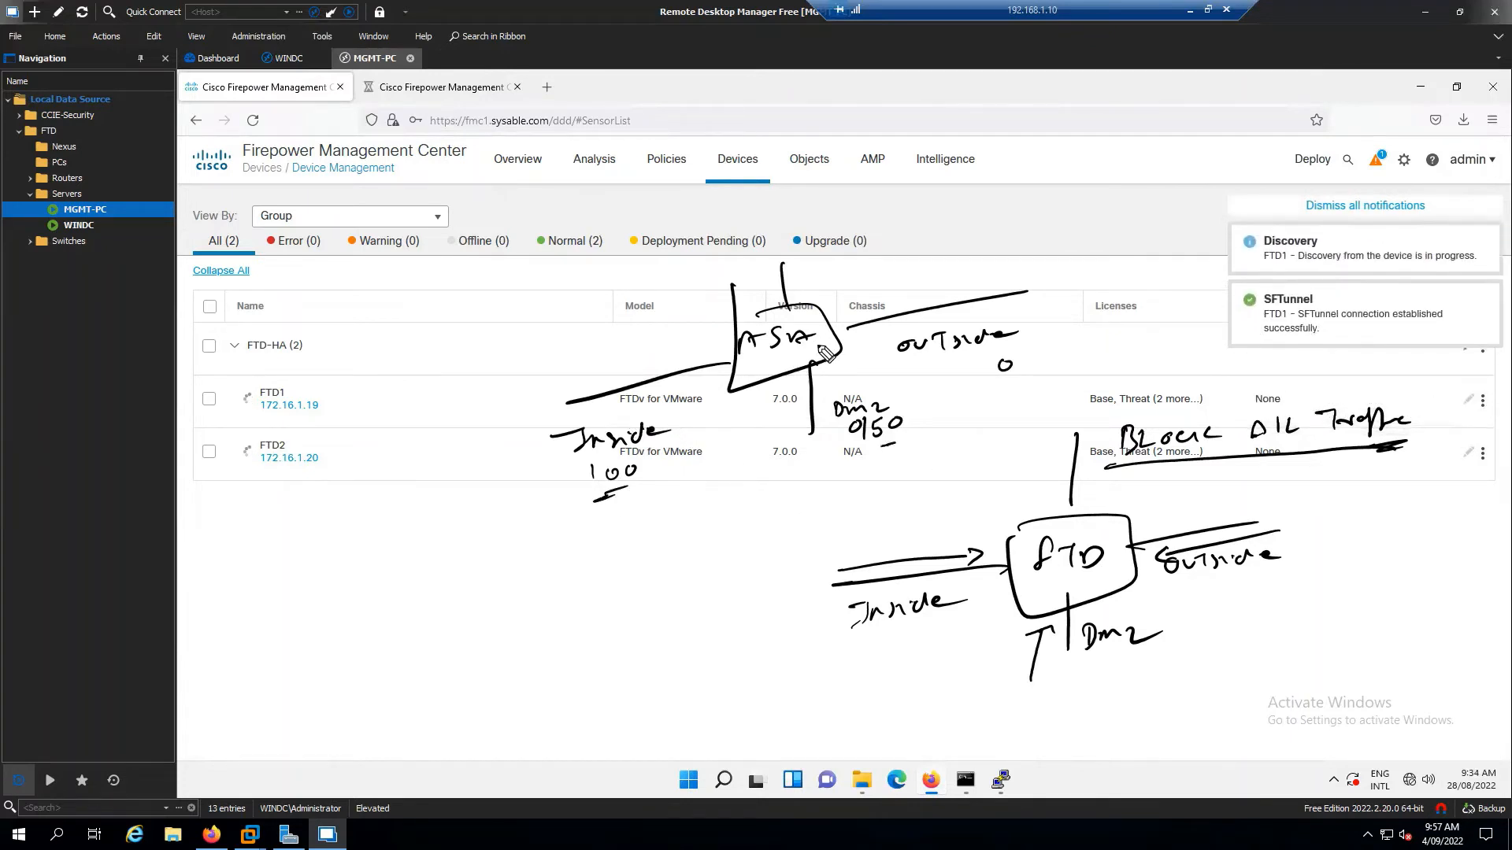
left_click_drag(900, 301, 959, 294)
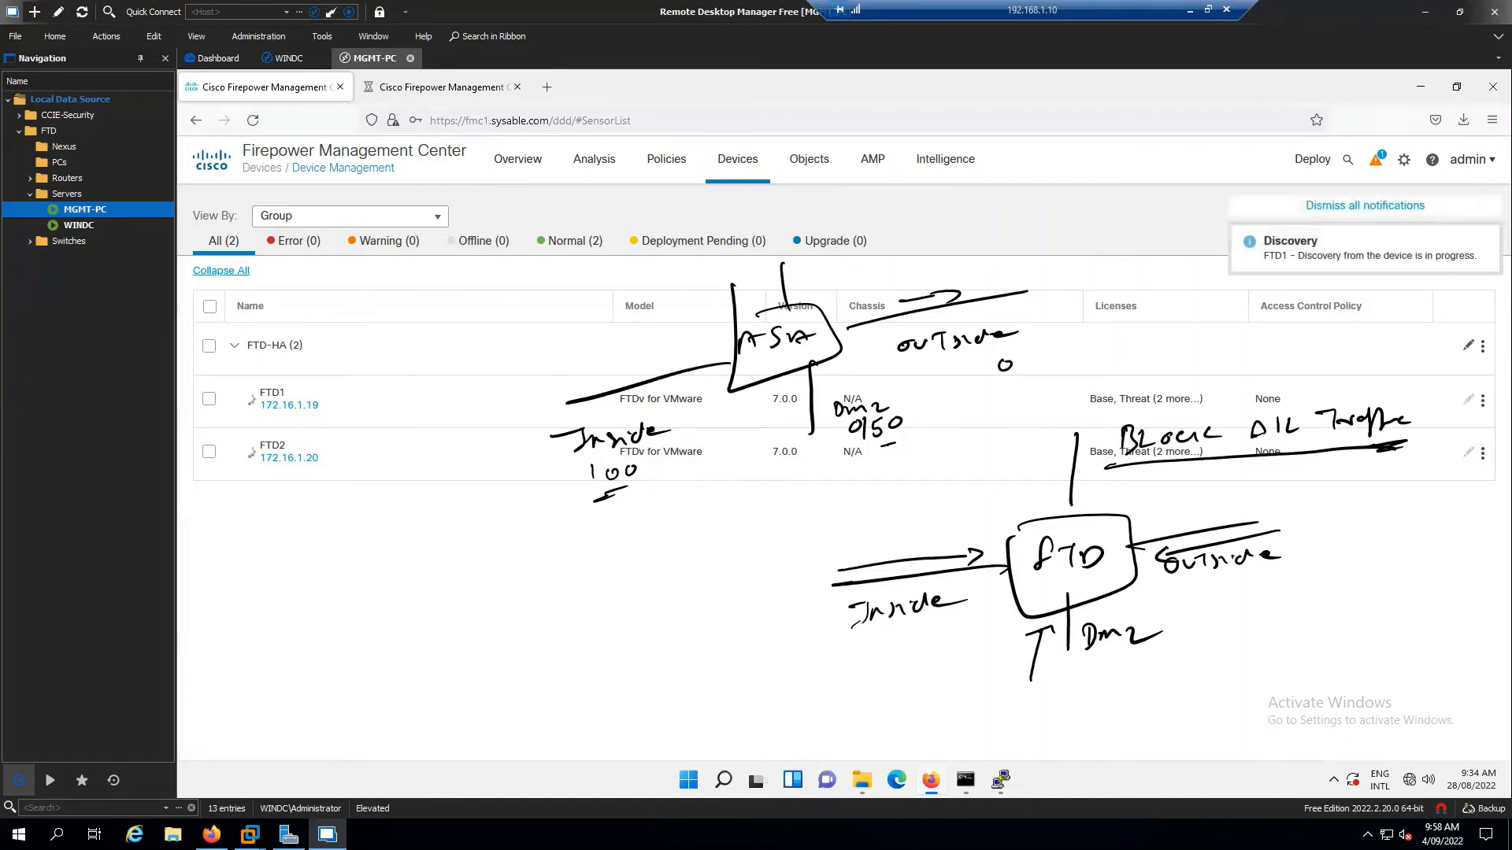
key("Escape")
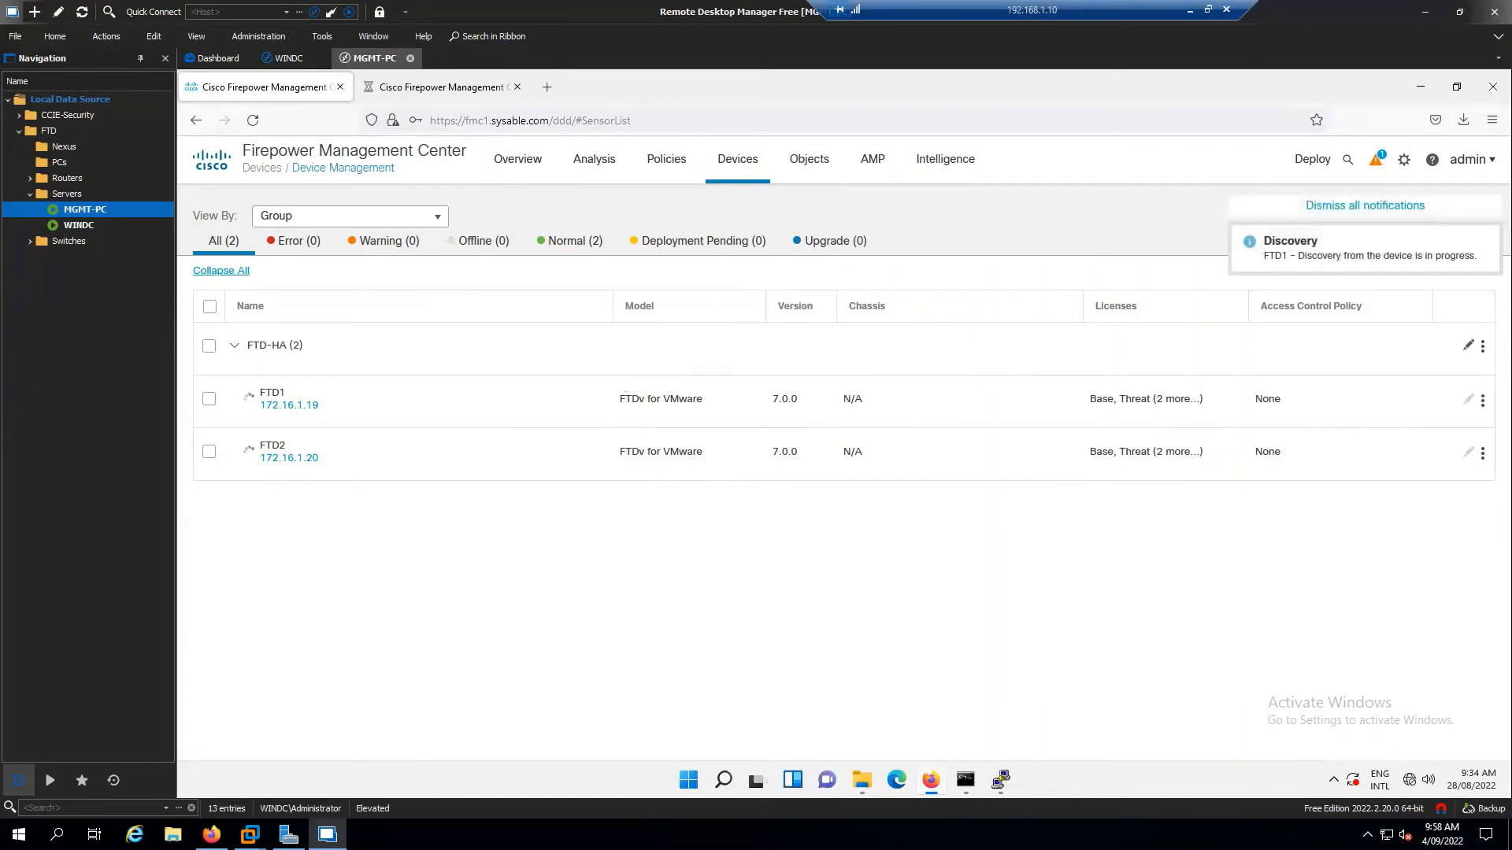
left_click(488, 93)
left_click(516, 86)
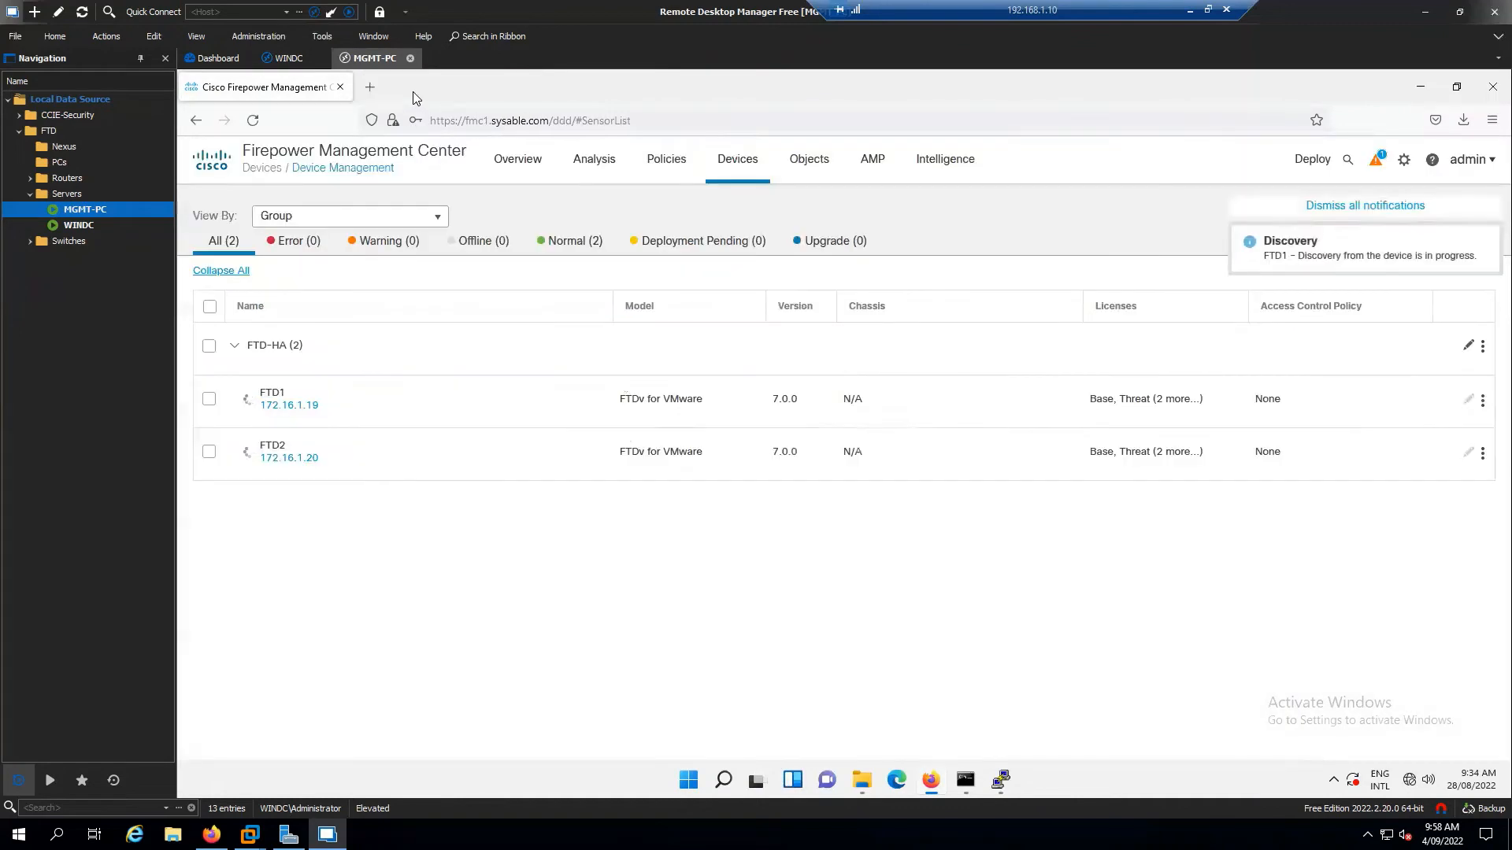
left_click(370, 87)
type("htt")
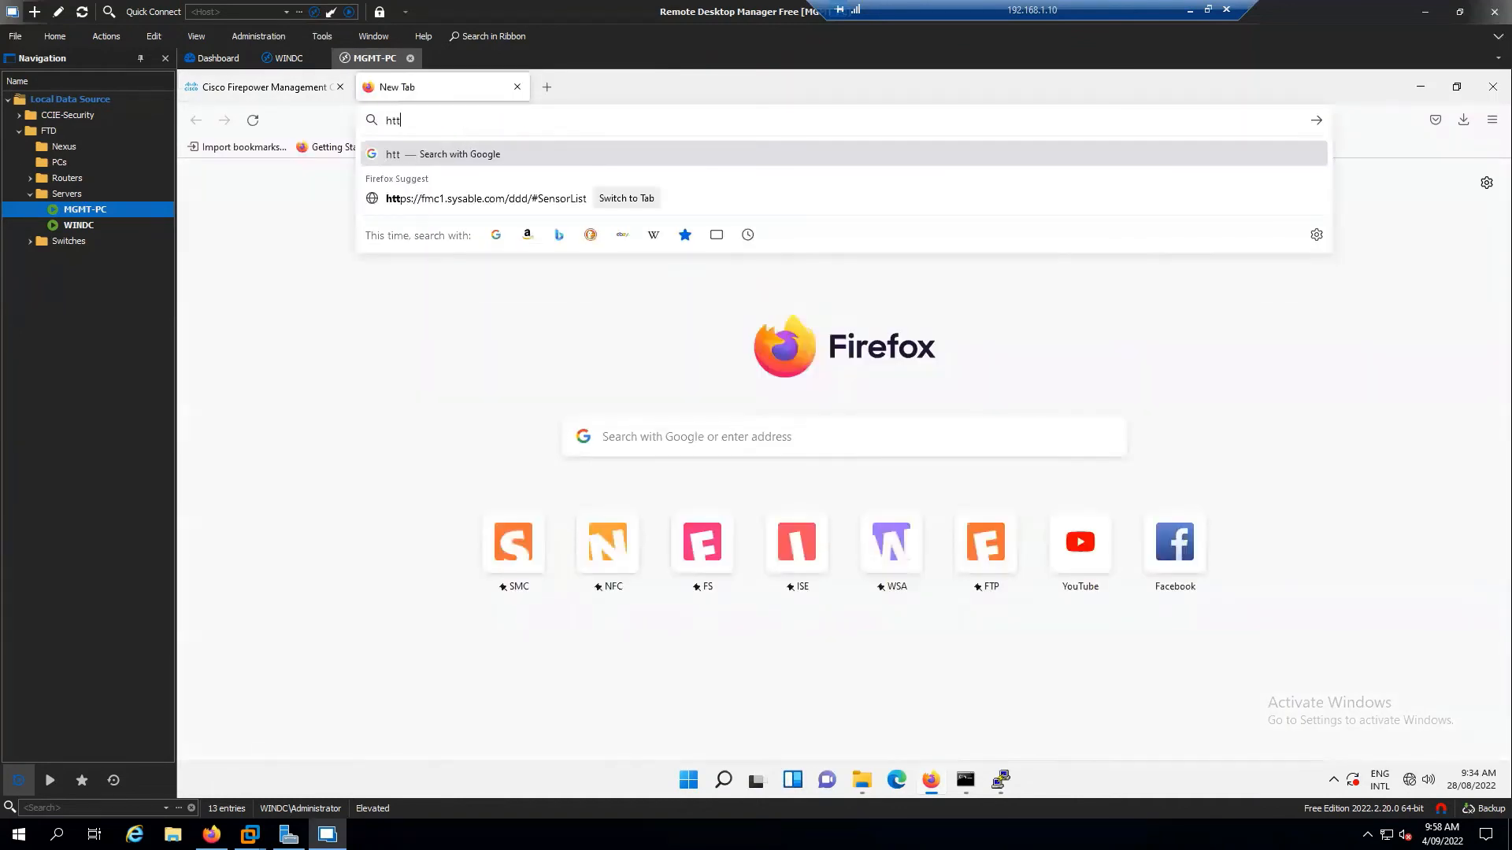
type("ps://fmcq")
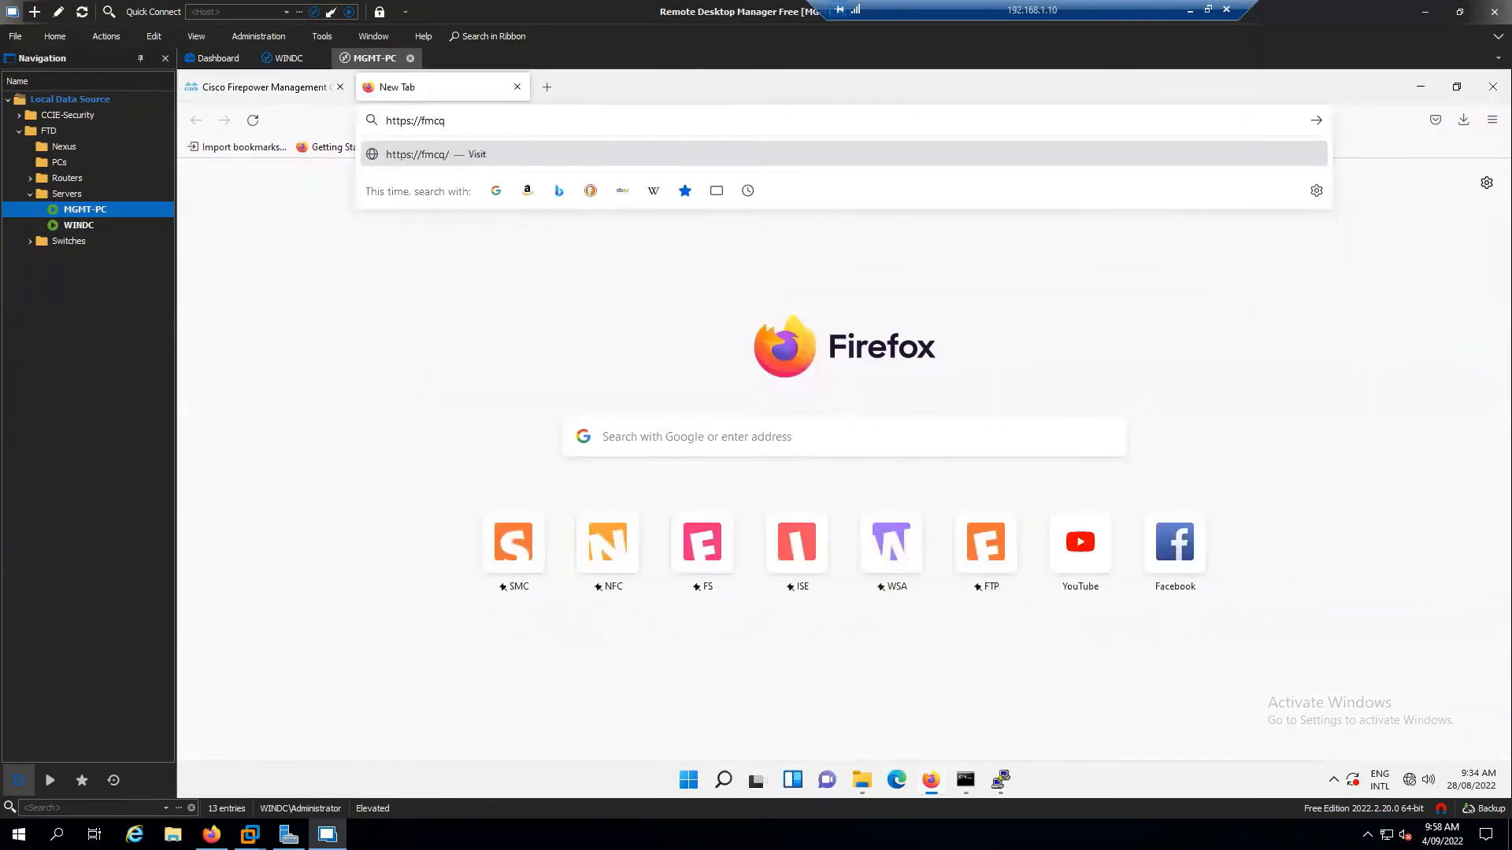
key("BackSpace")
type("2.sysable.com")
key("Return")
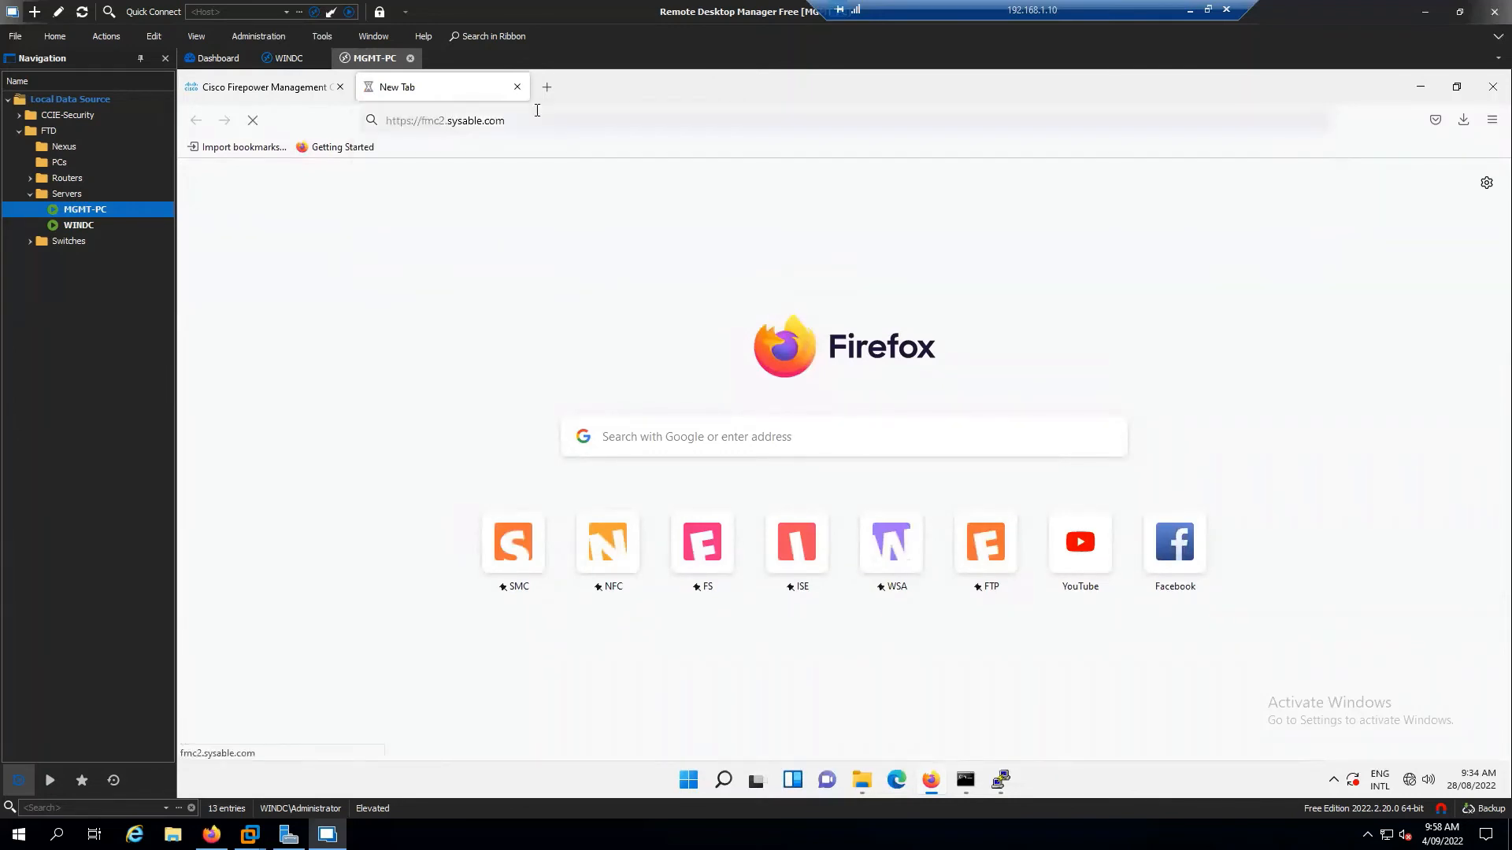
Return to the device list and check FTD1's discovery-in-progress status
left_click(285, 95)
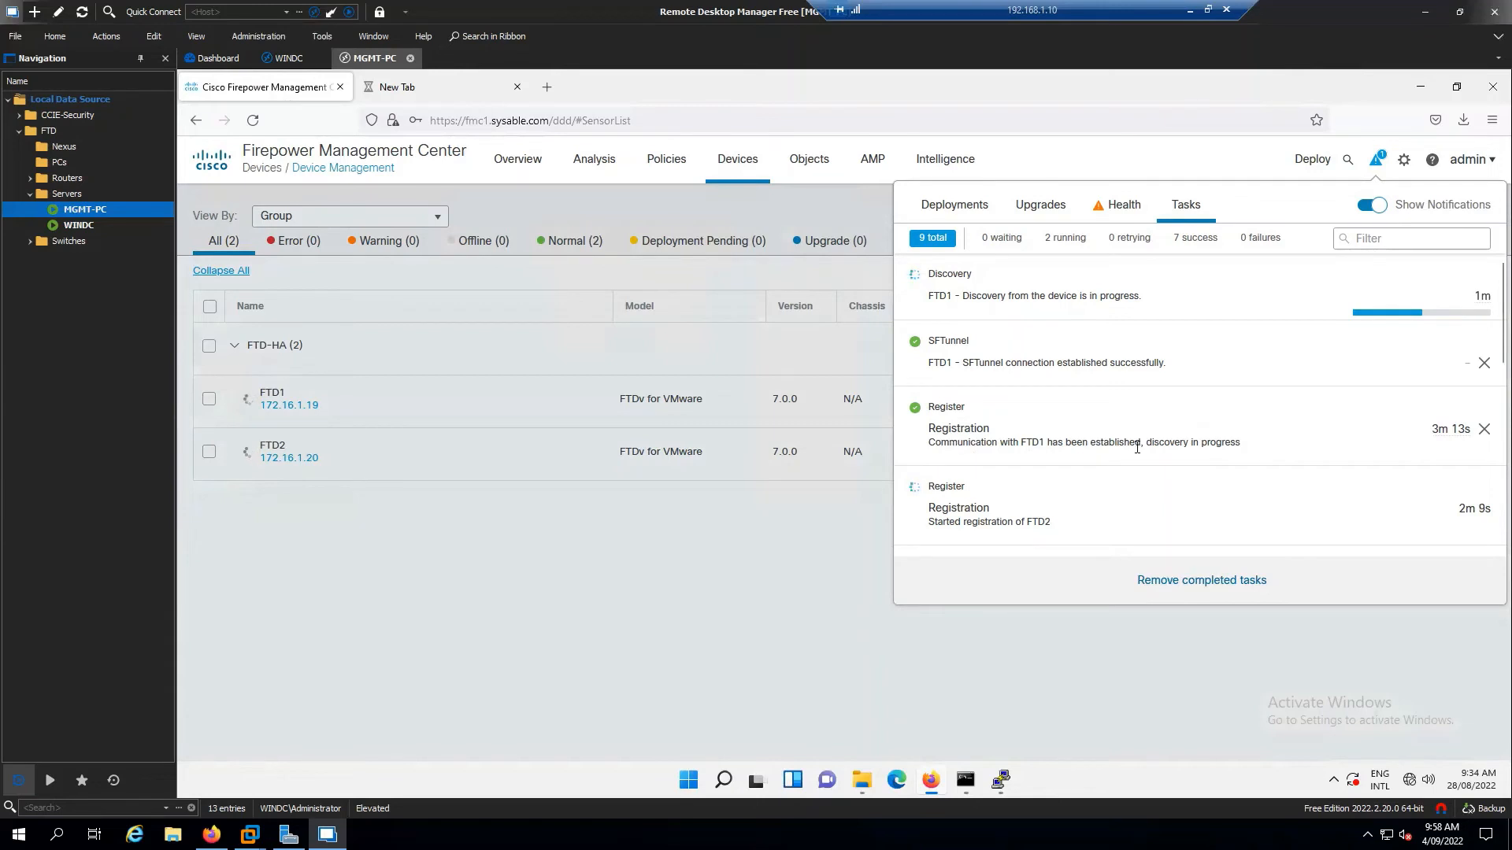
left_click_drag(1242, 443, 1147, 447)
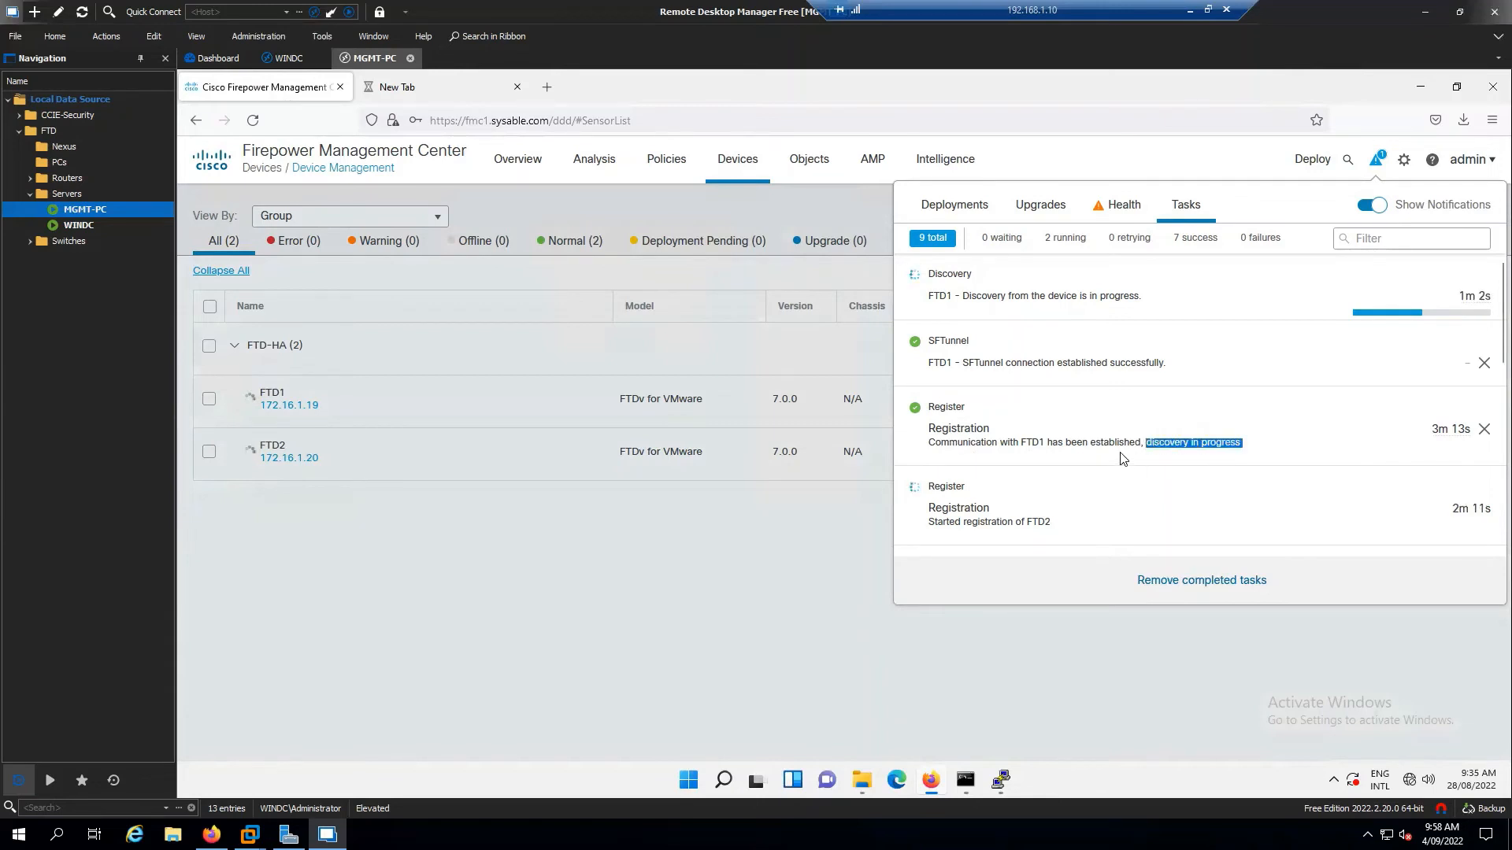
left_click(1123, 458)
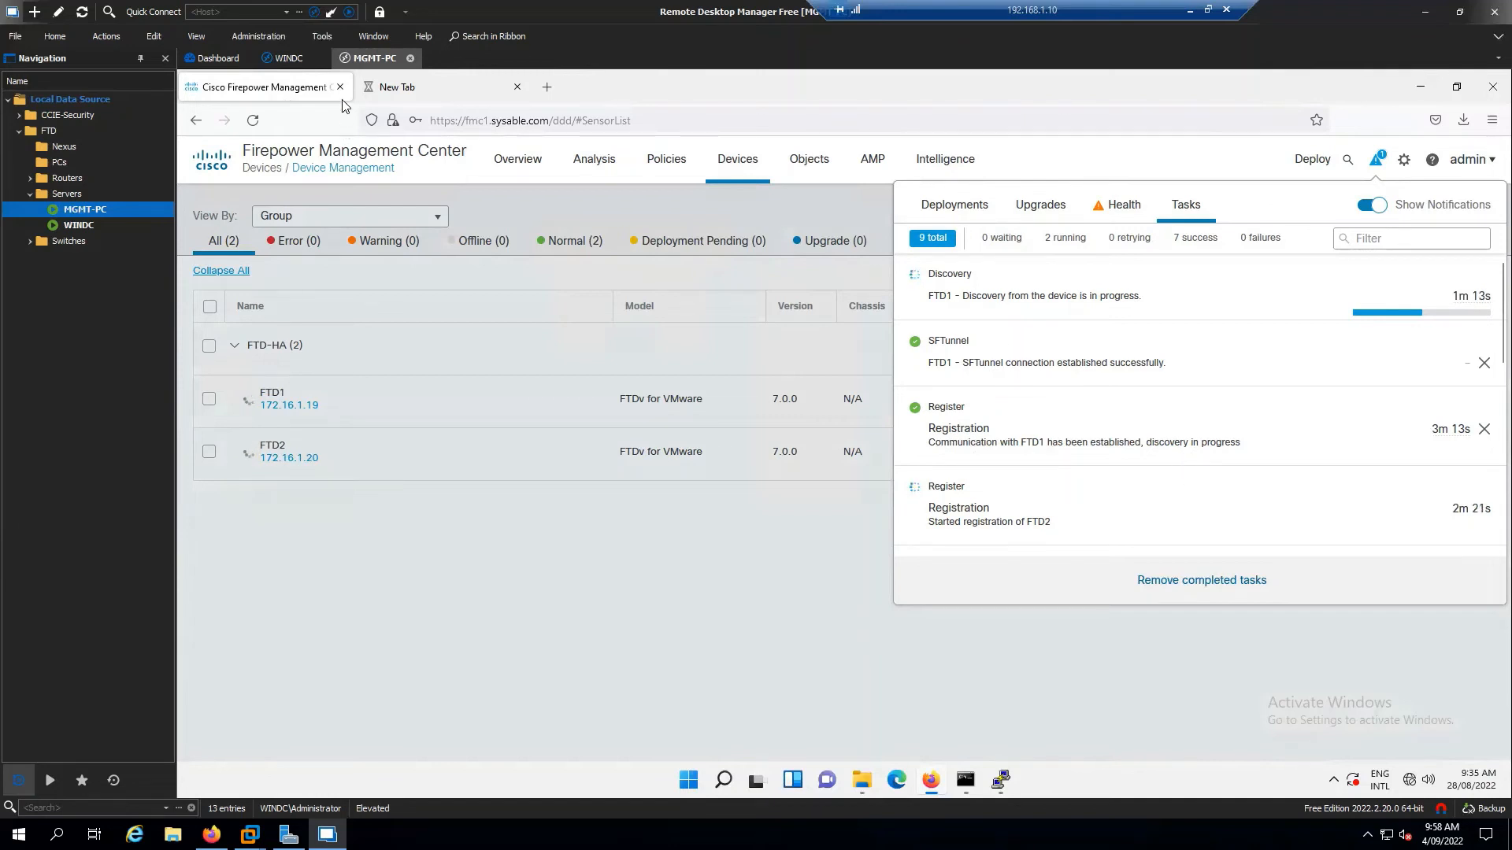
left_click(412, 93)
left_click(303, 95)
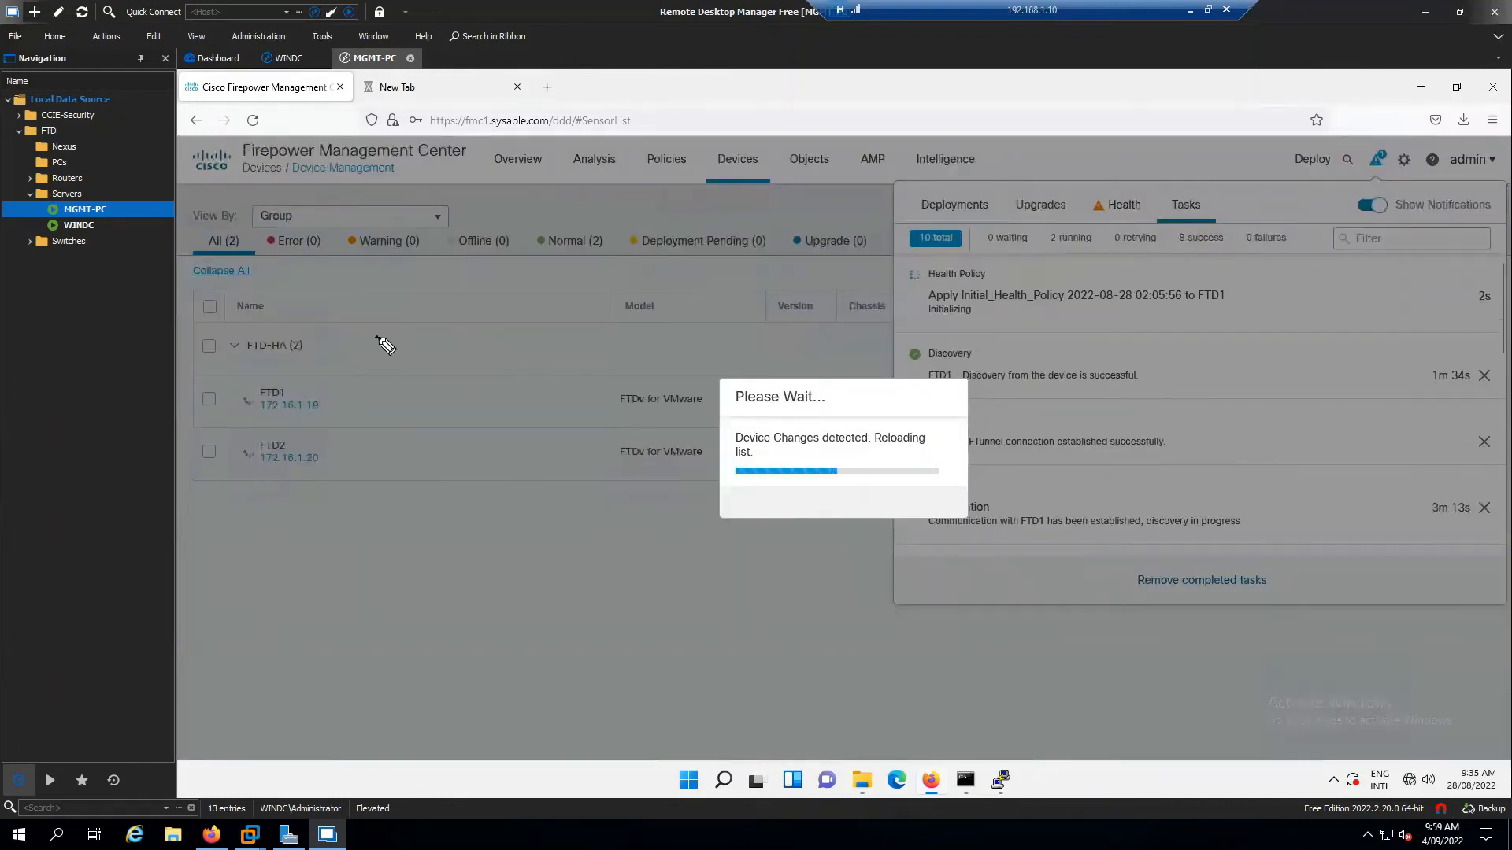
Handwrite an underlined 'IPS' note beside the FTD-HA device group with the annotation pen
left_click_drag(378, 334, 441, 335)
left_click_drag(384, 379, 489, 344)
left_click_drag(403, 381, 483, 352)
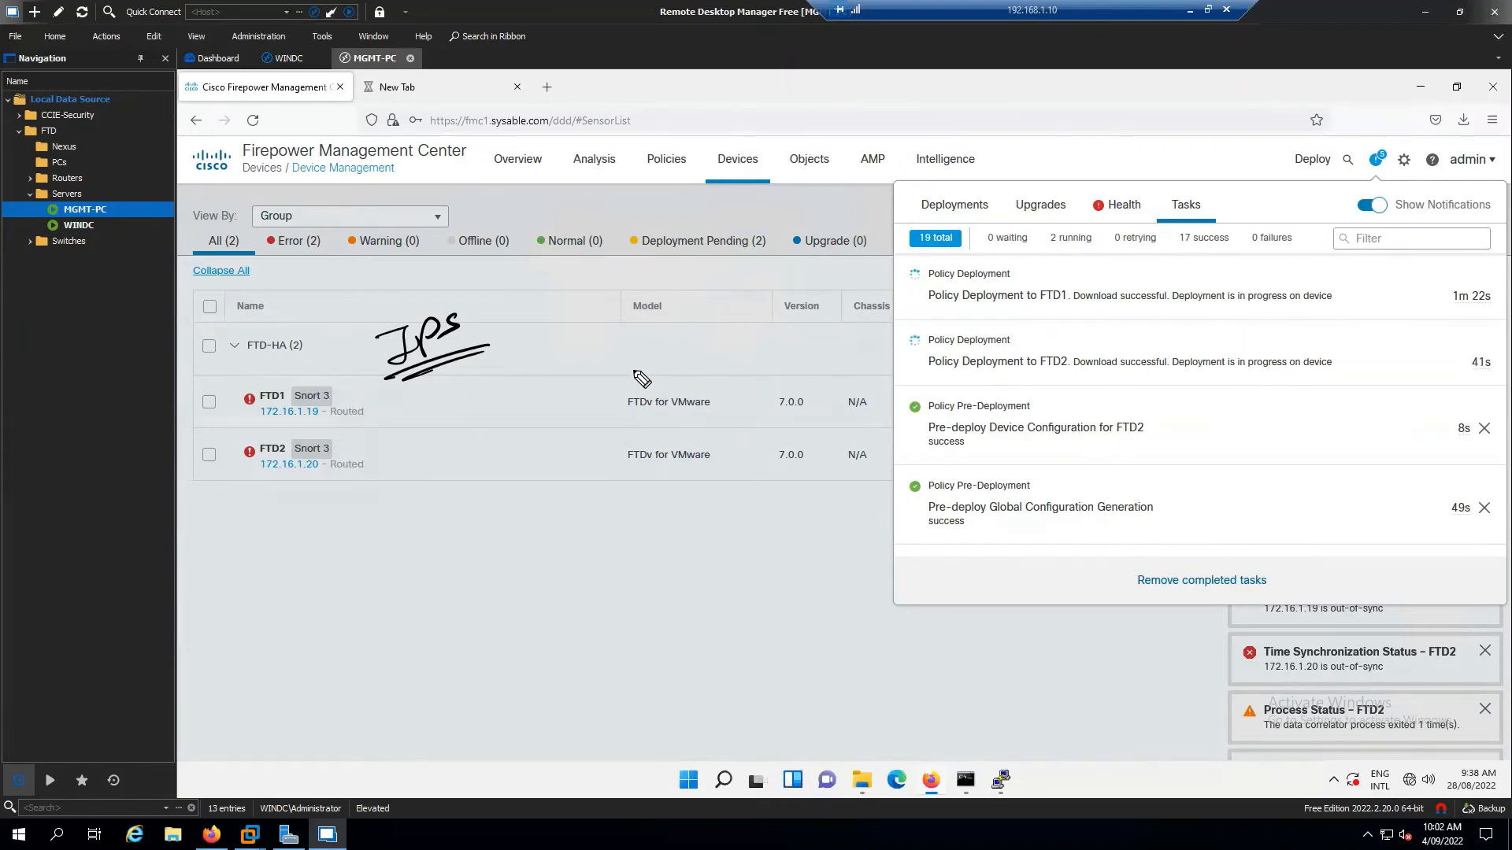
Strike out the IPS note and write Routed branching to Routed and Inline
left_click_drag(385, 348, 459, 325)
left_click_drag(558, 330, 552, 353)
mouse_move(558, 320)
left_mouse_down()
mouse_move(570, 340)
mouse_move(653, 331)
mouse_move(676, 312)
left_mouse_up()
left_click_drag(519, 353, 679, 343)
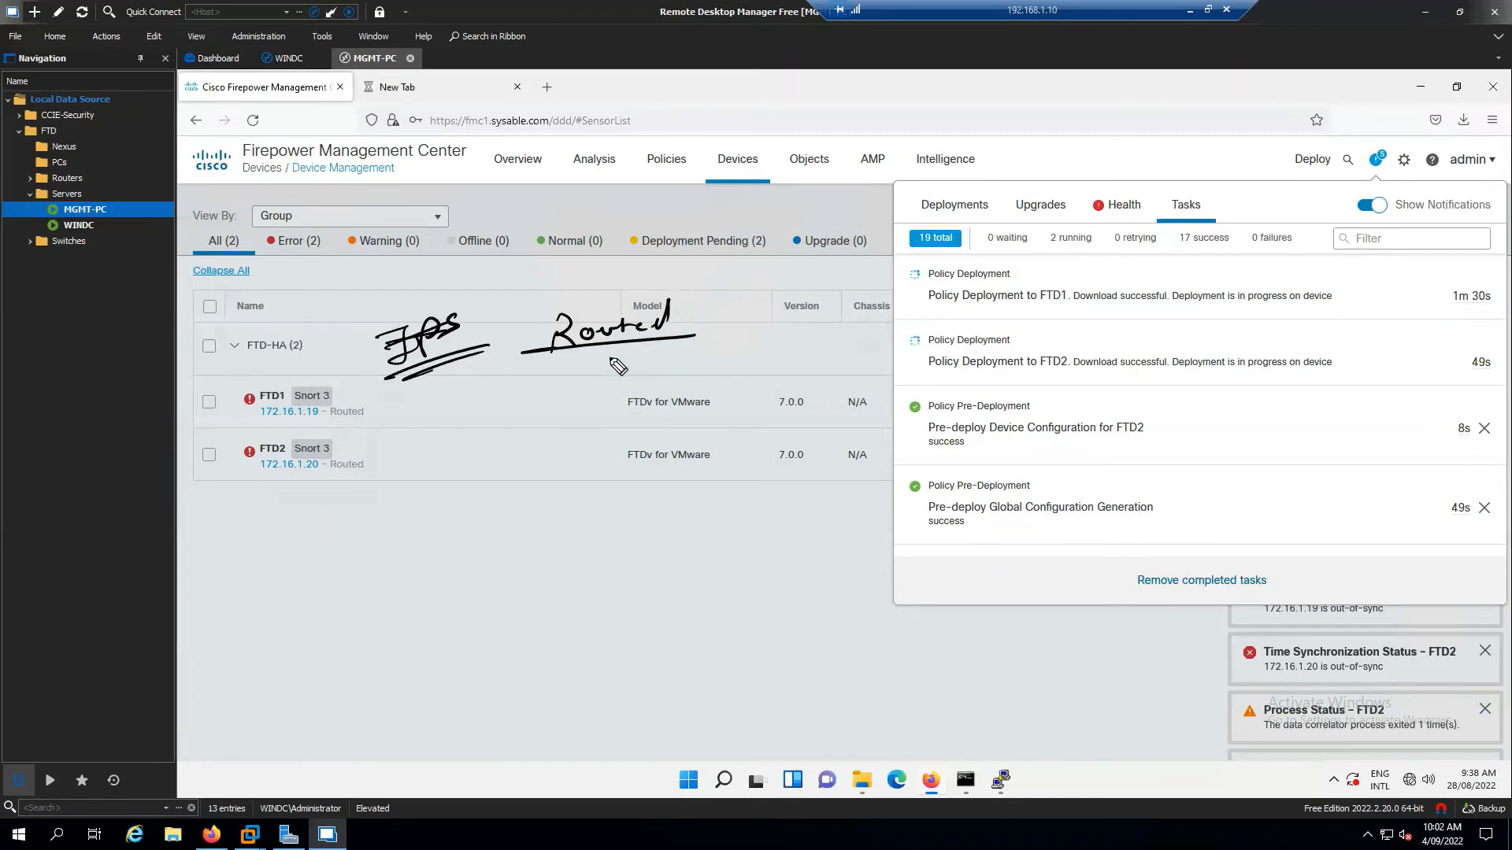
mouse_move(611, 352)
left_mouse_down()
mouse_move(604, 370)
mouse_move(671, 376)
mouse_move(762, 356)
mouse_move(764, 339)
left_mouse_up()
mouse_move(605, 384)
left_mouse_down()
mouse_move(603, 406)
mouse_move(768, 408)
left_mouse_up()
left_click(701, 415)
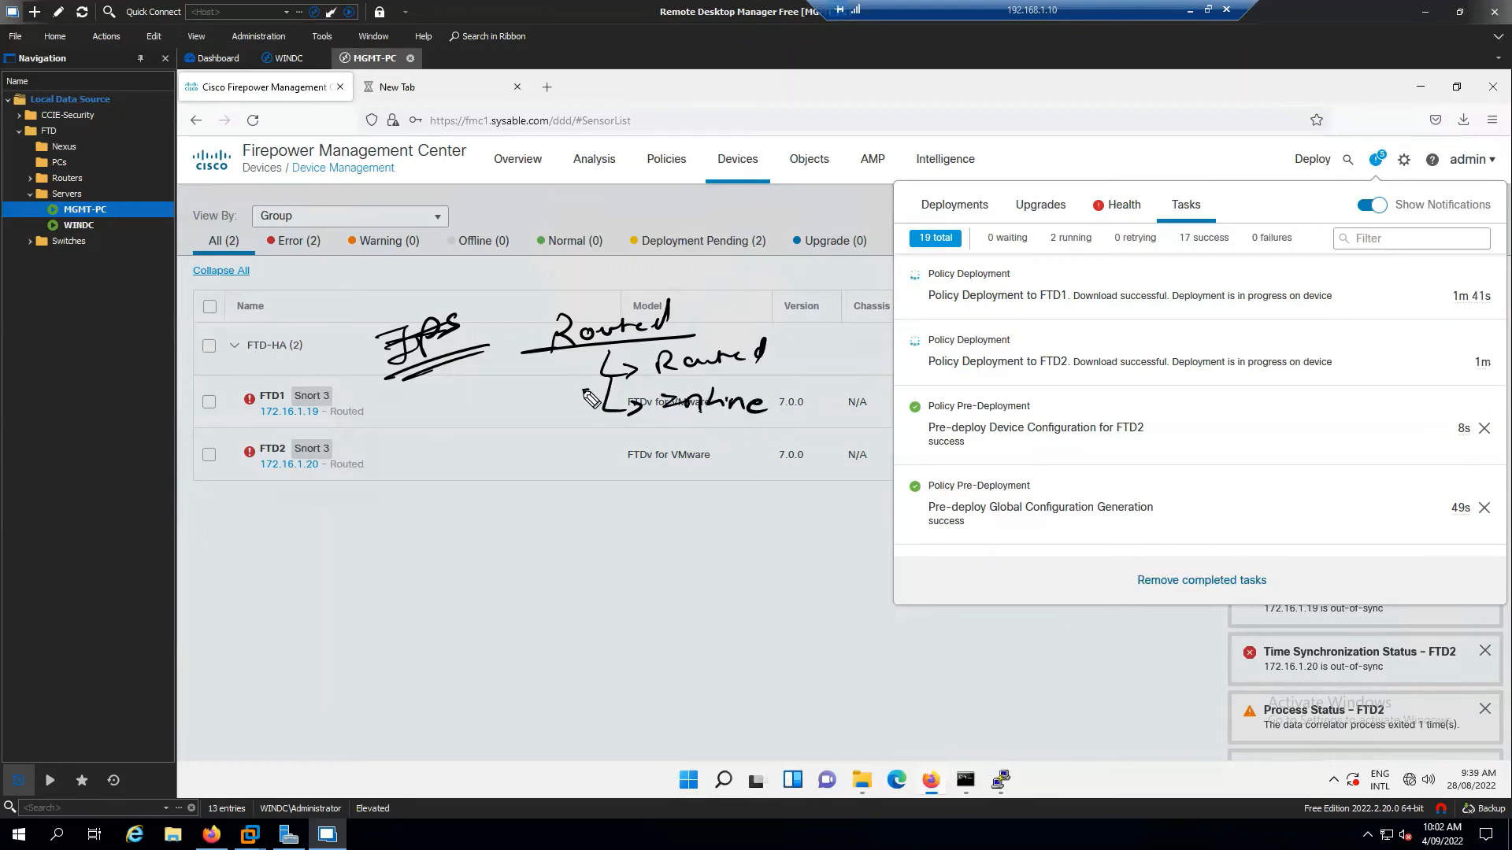
left_click_drag(583, 390, 770, 366)
Sketch an FTD box below the device list with lines labelled inside and outside
mouse_move(663, 487)
left_mouse_down()
mouse_move(651, 508)
mouse_move(669, 504)
mouse_move(685, 531)
mouse_move(779, 503)
left_mouse_up()
left_click_drag(534, 520, 639, 512)
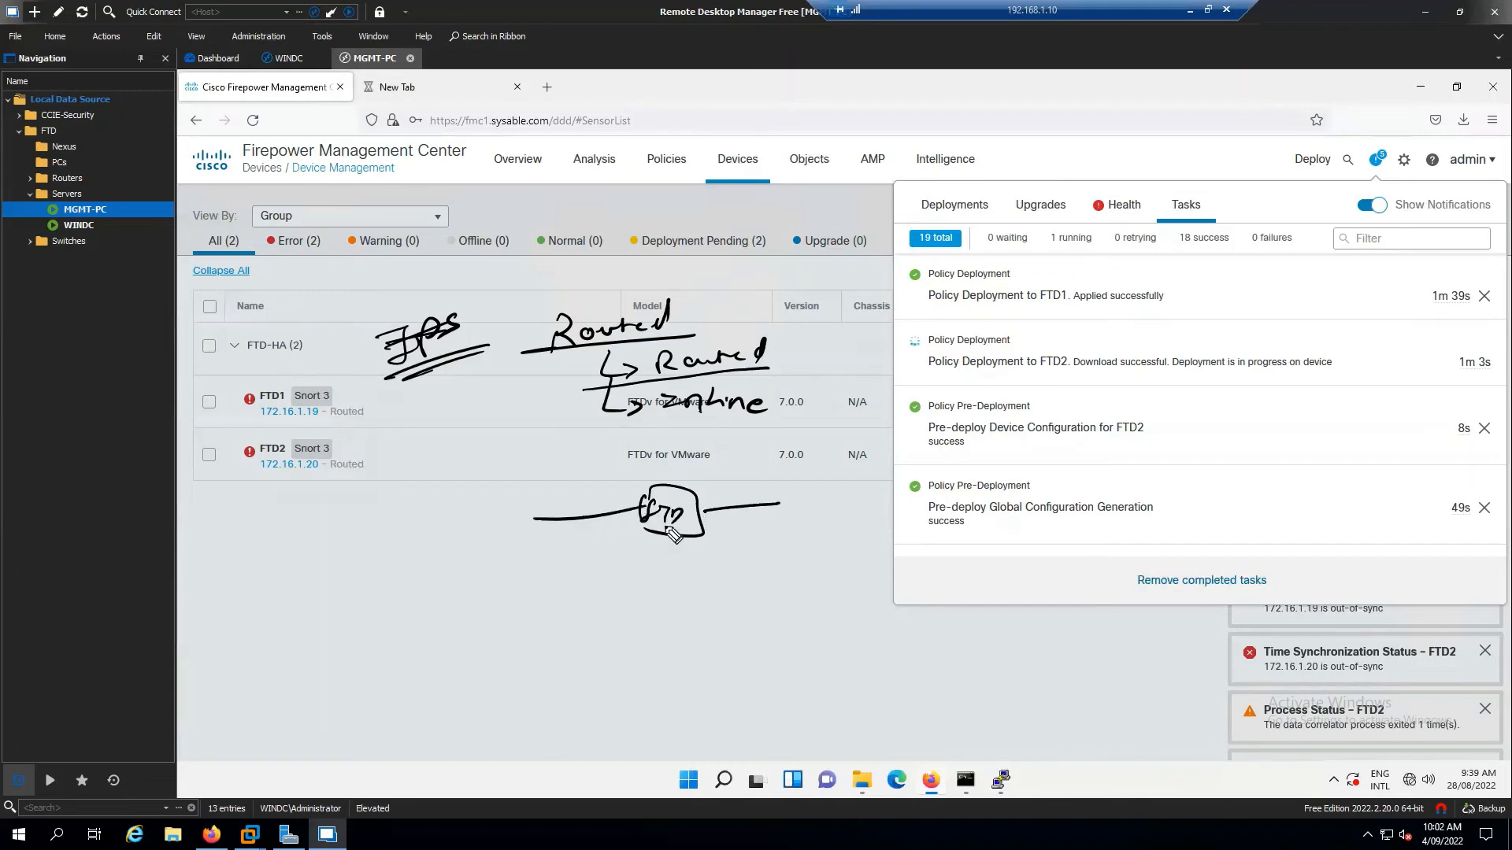
left_click_drag(555, 537, 589, 536)
left_click_drag(745, 523, 819, 520)
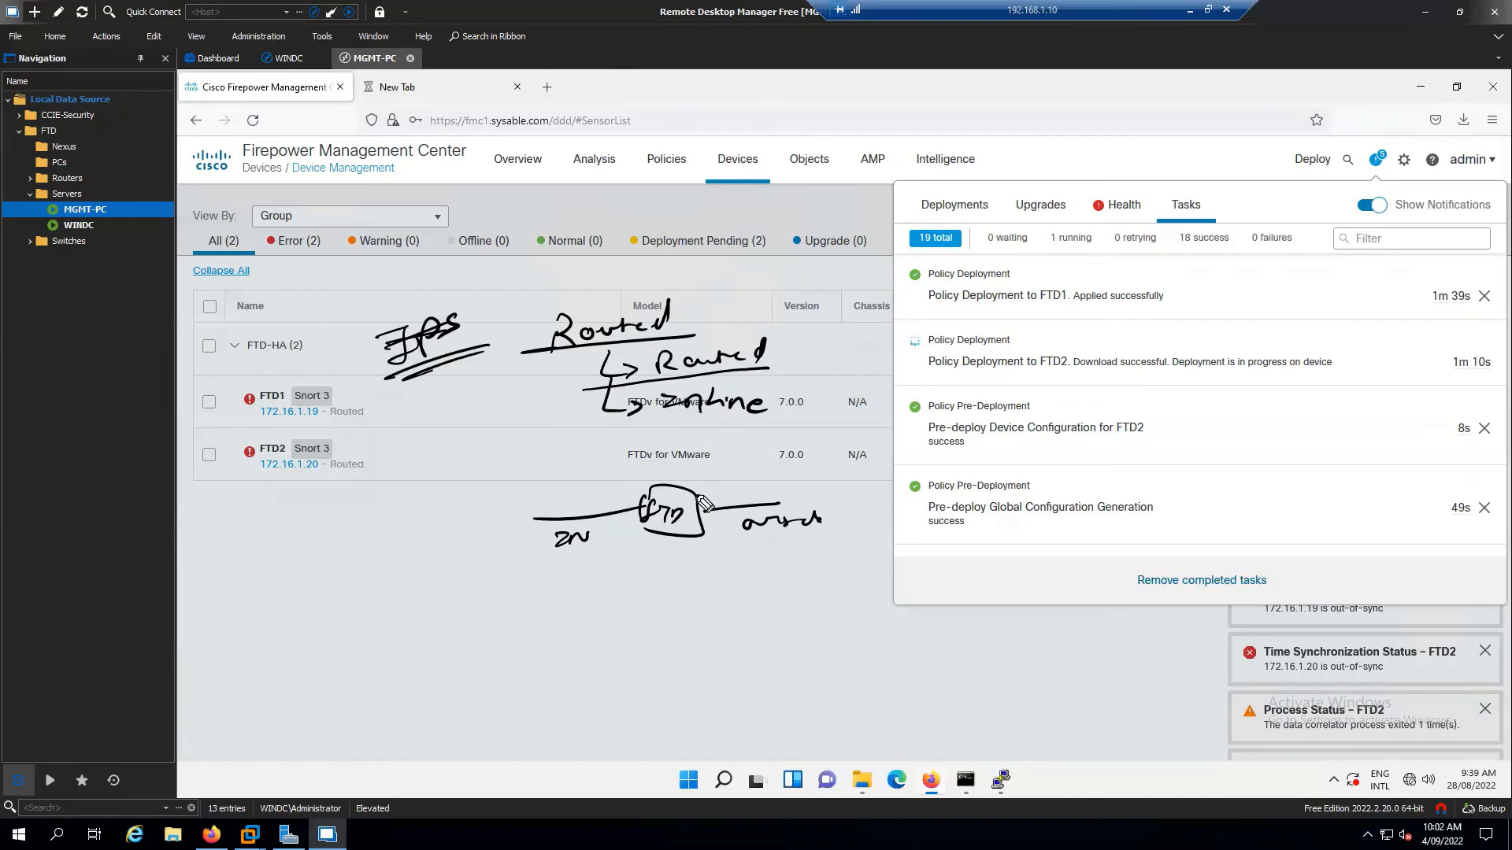
Draw an L2 link from the FTD box to a router circle, plus a router below FTD
left_click_drag(693, 494, 894, 443)
mouse_move(865, 470)
left_mouse_down()
mouse_move(718, 496)
mouse_move(758, 491)
left_mouse_up()
left_click_drag(890, 431, 879, 390)
mouse_move(913, 332)
left_mouse_down()
mouse_move(917, 350)
mouse_move(901, 335)
left_mouse_up()
mouse_move(890, 370)
left_mouse_down()
mouse_move(887, 401)
mouse_move(905, 393)
left_mouse_up()
left_click_drag(918, 384, 945, 391)
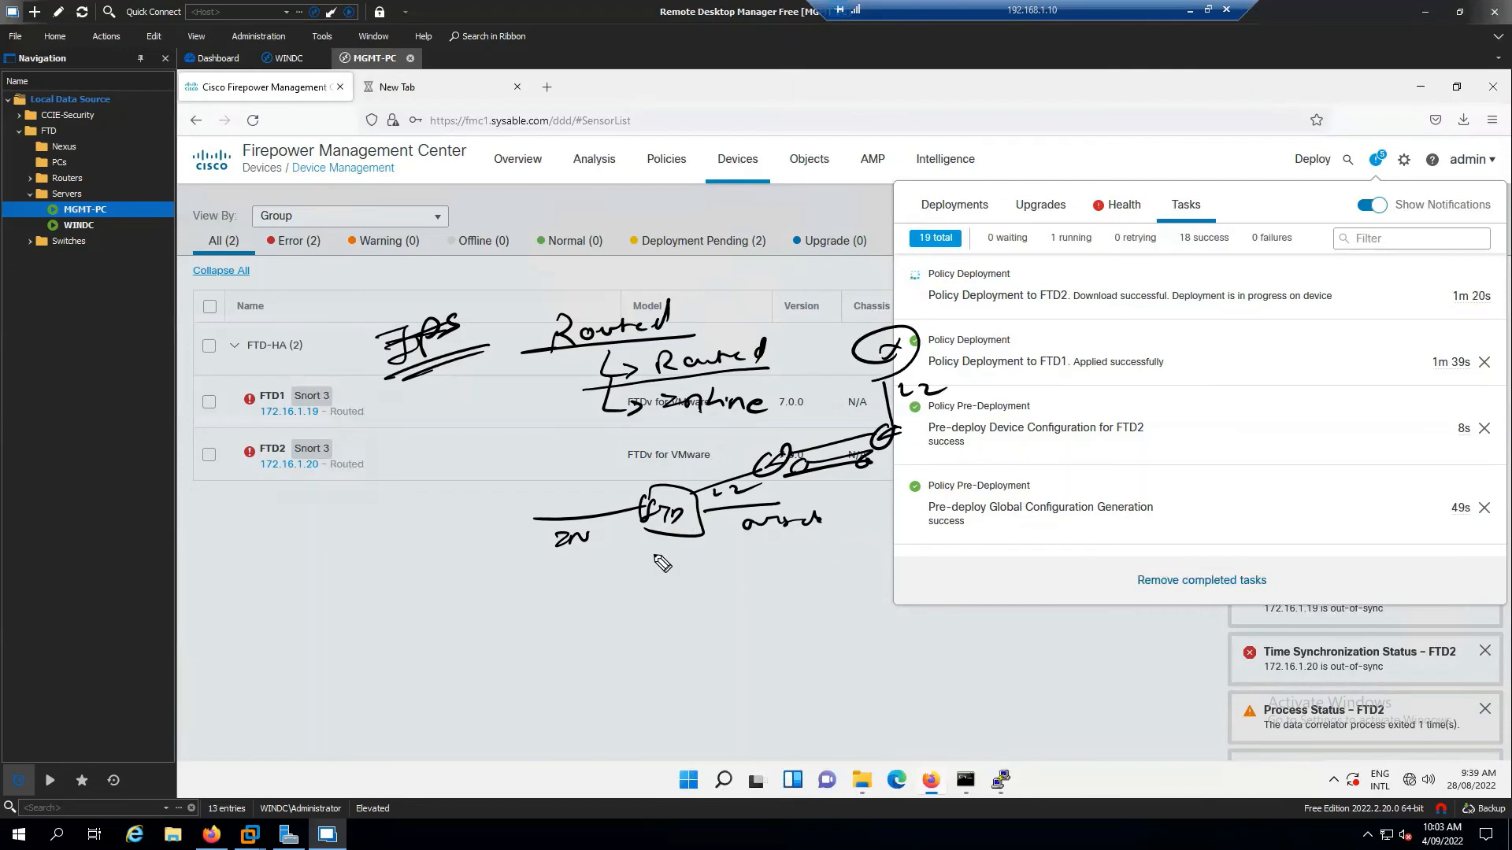
left_click_drag(663, 539, 616, 650)
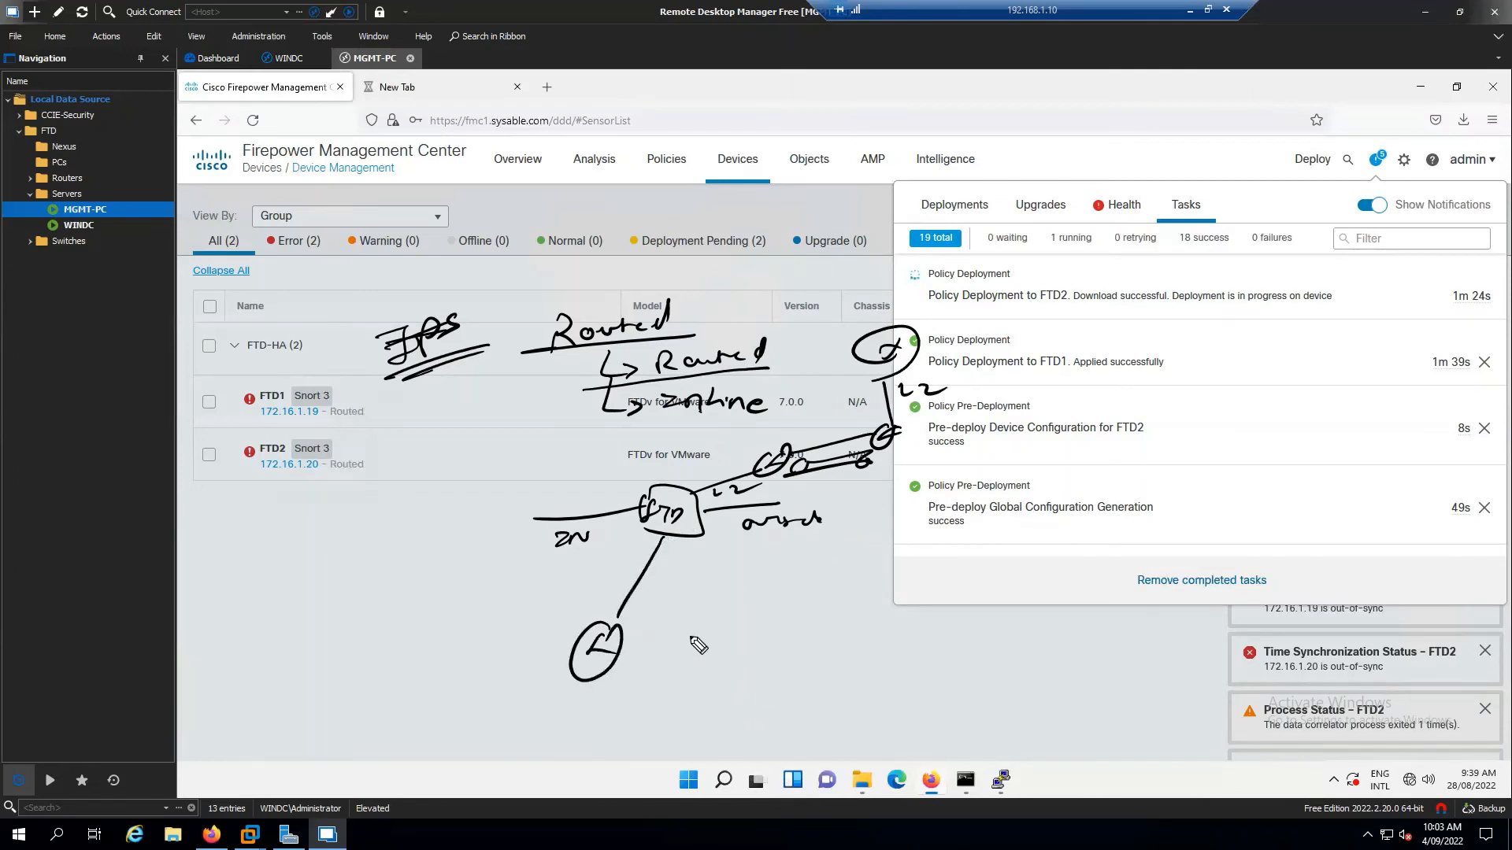
Trace the path between the routers, label the lower link EIGRP, and bracket the router and FTD path
mouse_move(881, 370)
left_mouse_down()
mouse_move(888, 440)
mouse_move(683, 517)
mouse_move(608, 626)
mouse_move(654, 605)
mouse_move(670, 623)
mouse_move(709, 592)
left_mouse_up()
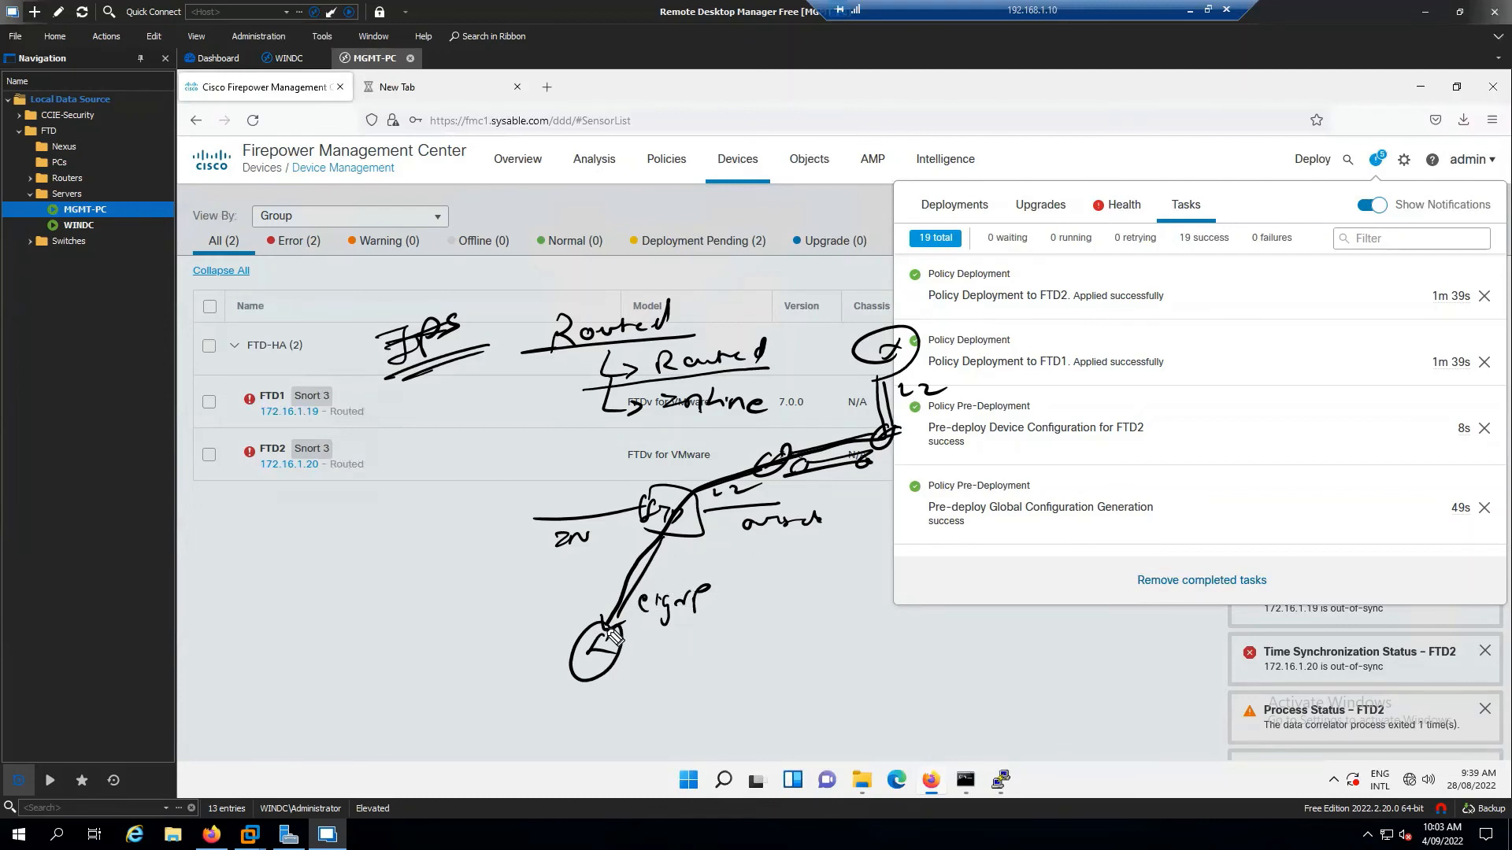
mouse_move(691, 660)
left_mouse_down()
mouse_move(698, 675)
mouse_move(925, 652)
mouse_move(937, 675)
left_mouse_up()
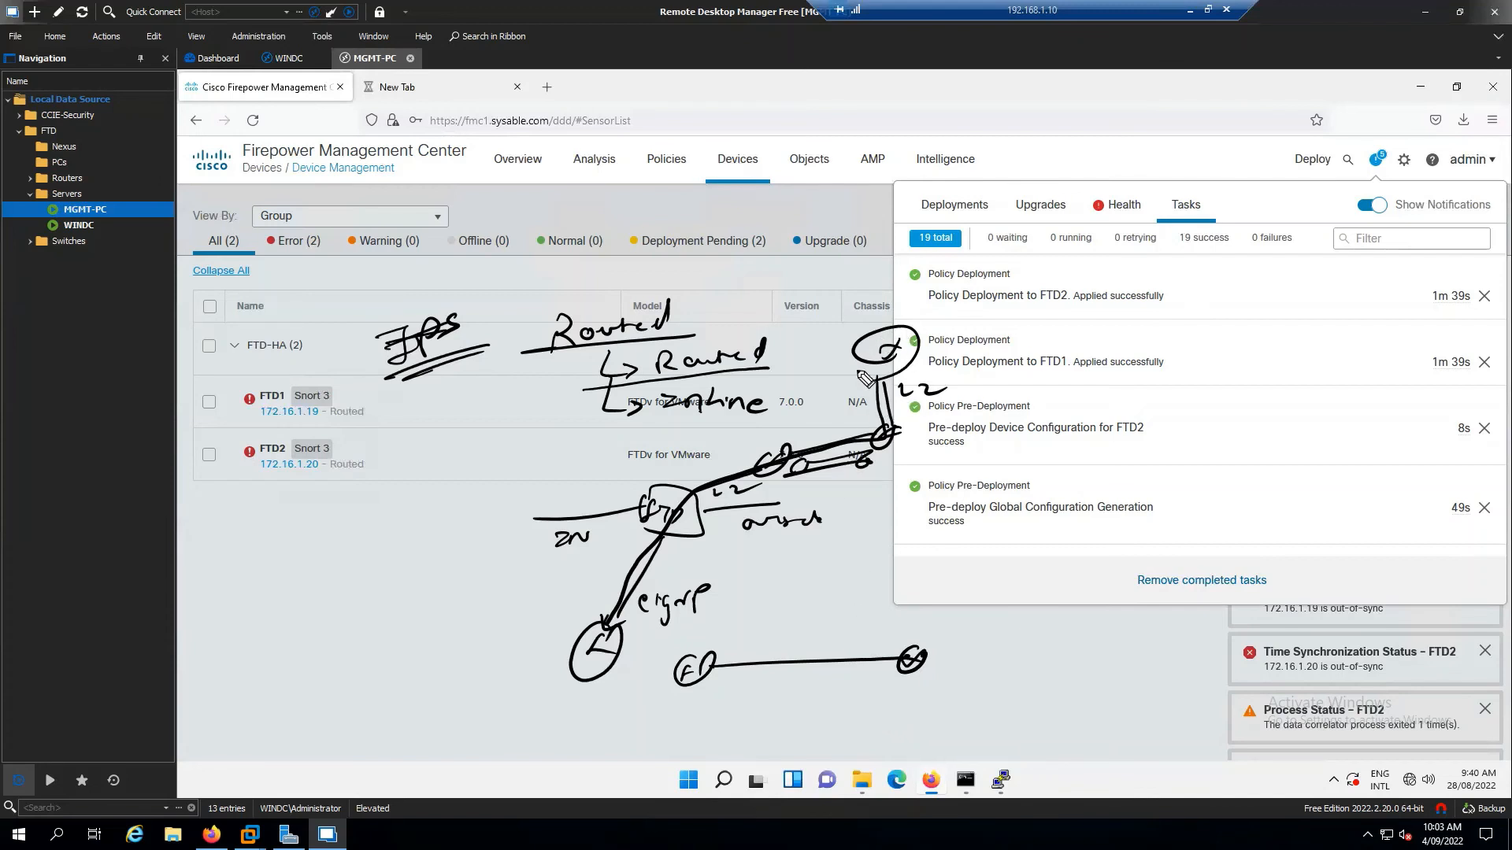
mouse_move(935, 292)
left_mouse_down()
mouse_move(831, 422)
mouse_move(965, 470)
left_mouse_up()
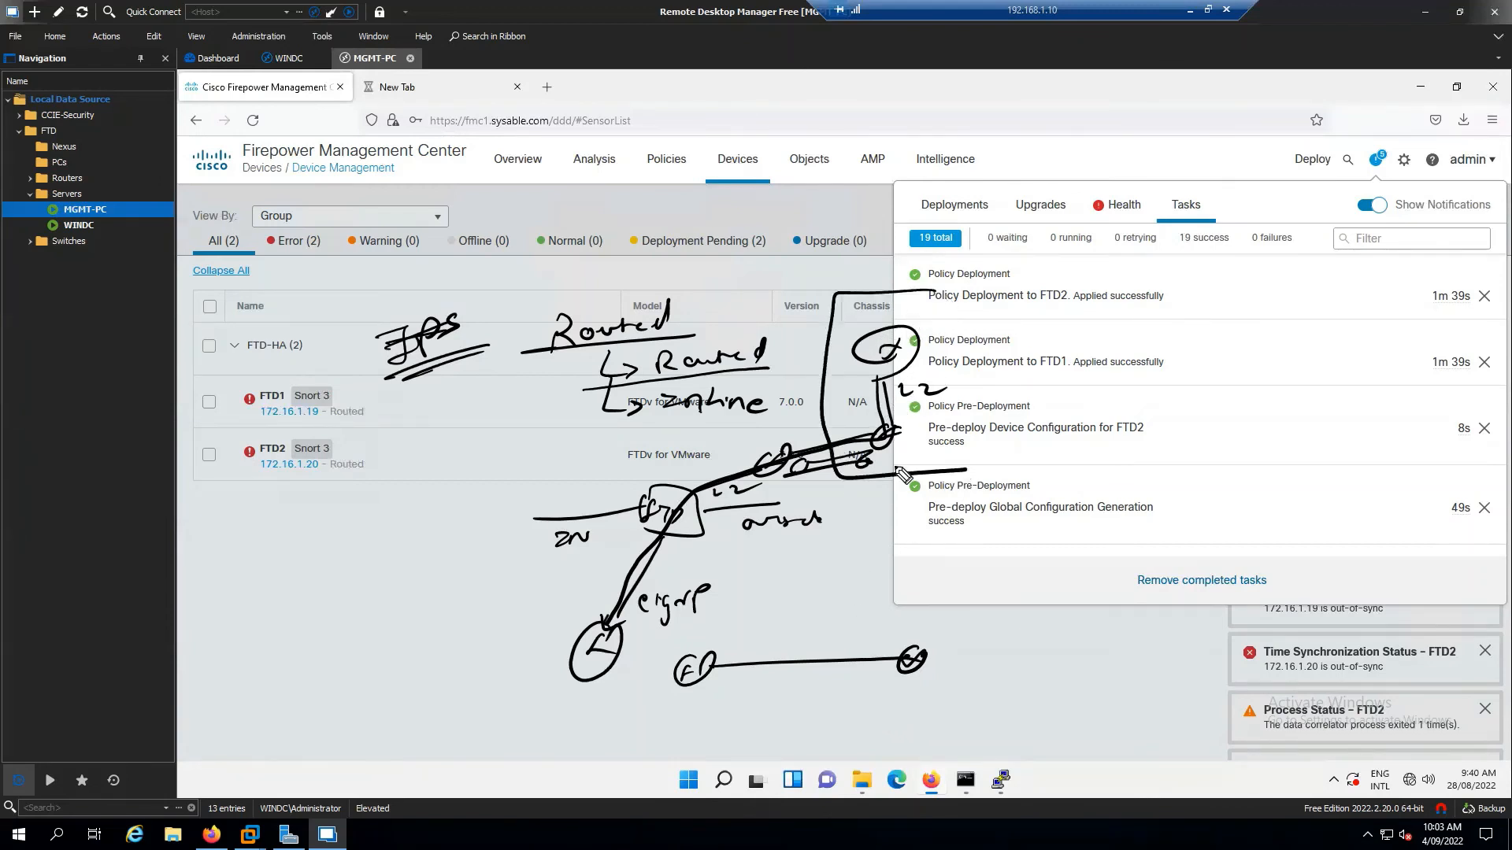
mouse_move(729, 293)
left_mouse_down()
mouse_move(795, 484)
mouse_move(748, 534)
left_mouse_up()
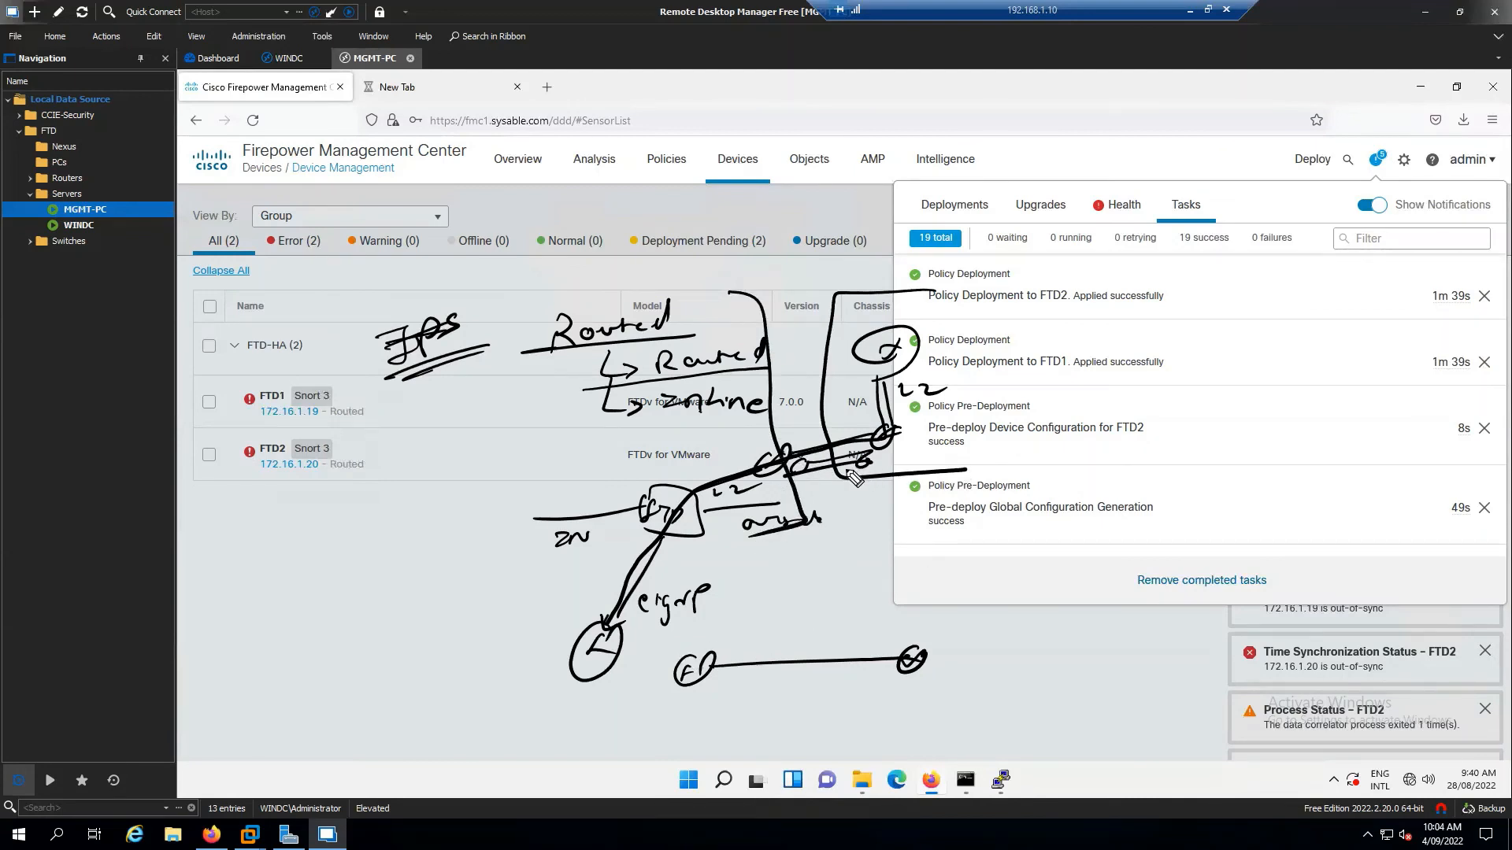
mouse_move(802, 465)
left_mouse_down()
mouse_move(783, 474)
mouse_move(883, 455)
mouse_move(811, 486)
left_mouse_up()
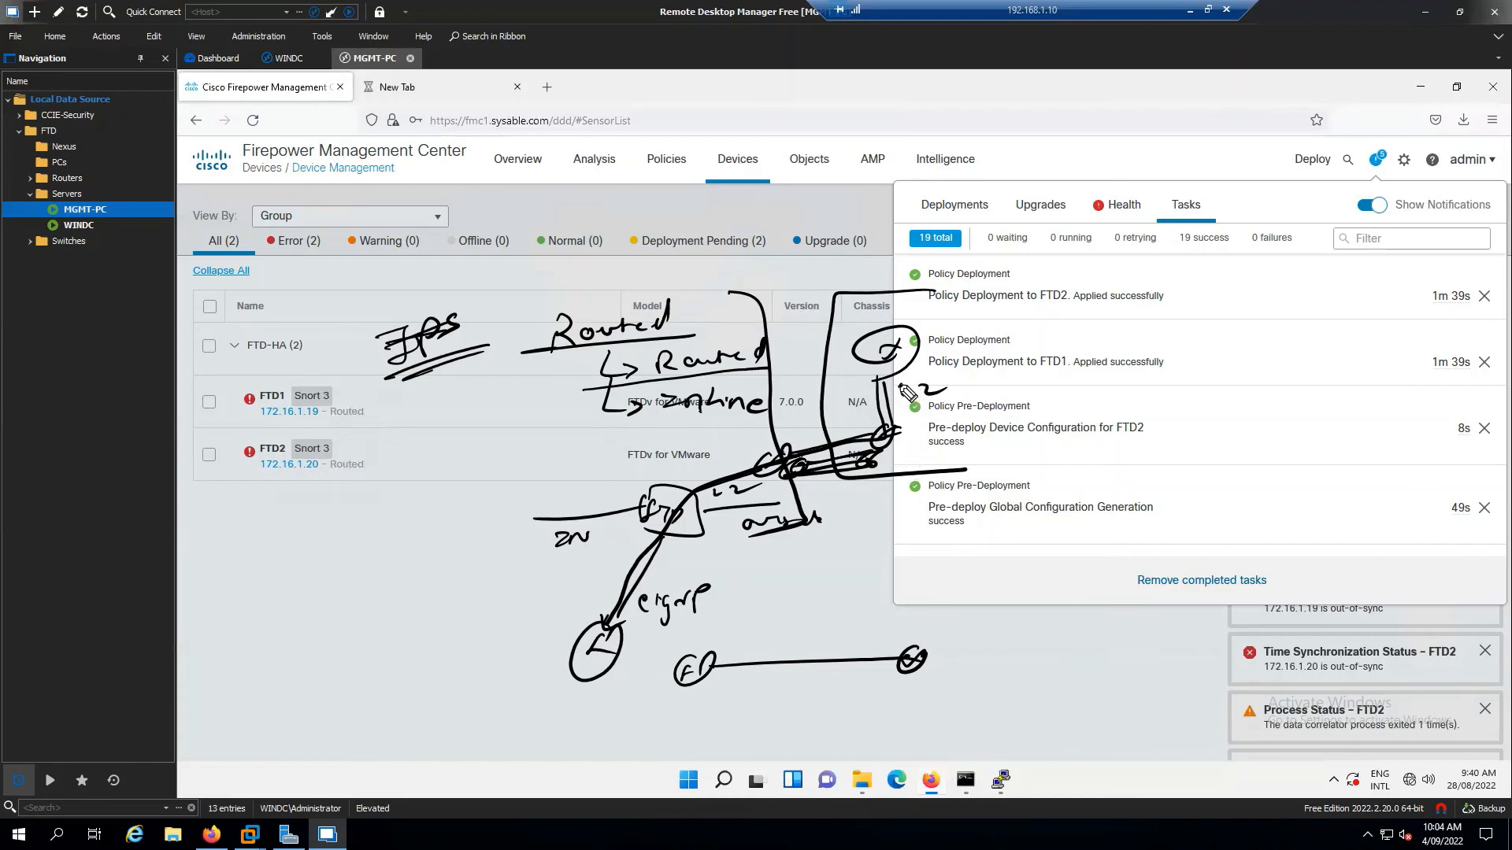
Label the routers R1 and R2 and mark the FP link and FTD link as L2
left_click_drag(885, 303, 915, 327)
left_click_drag(571, 692, 615, 709)
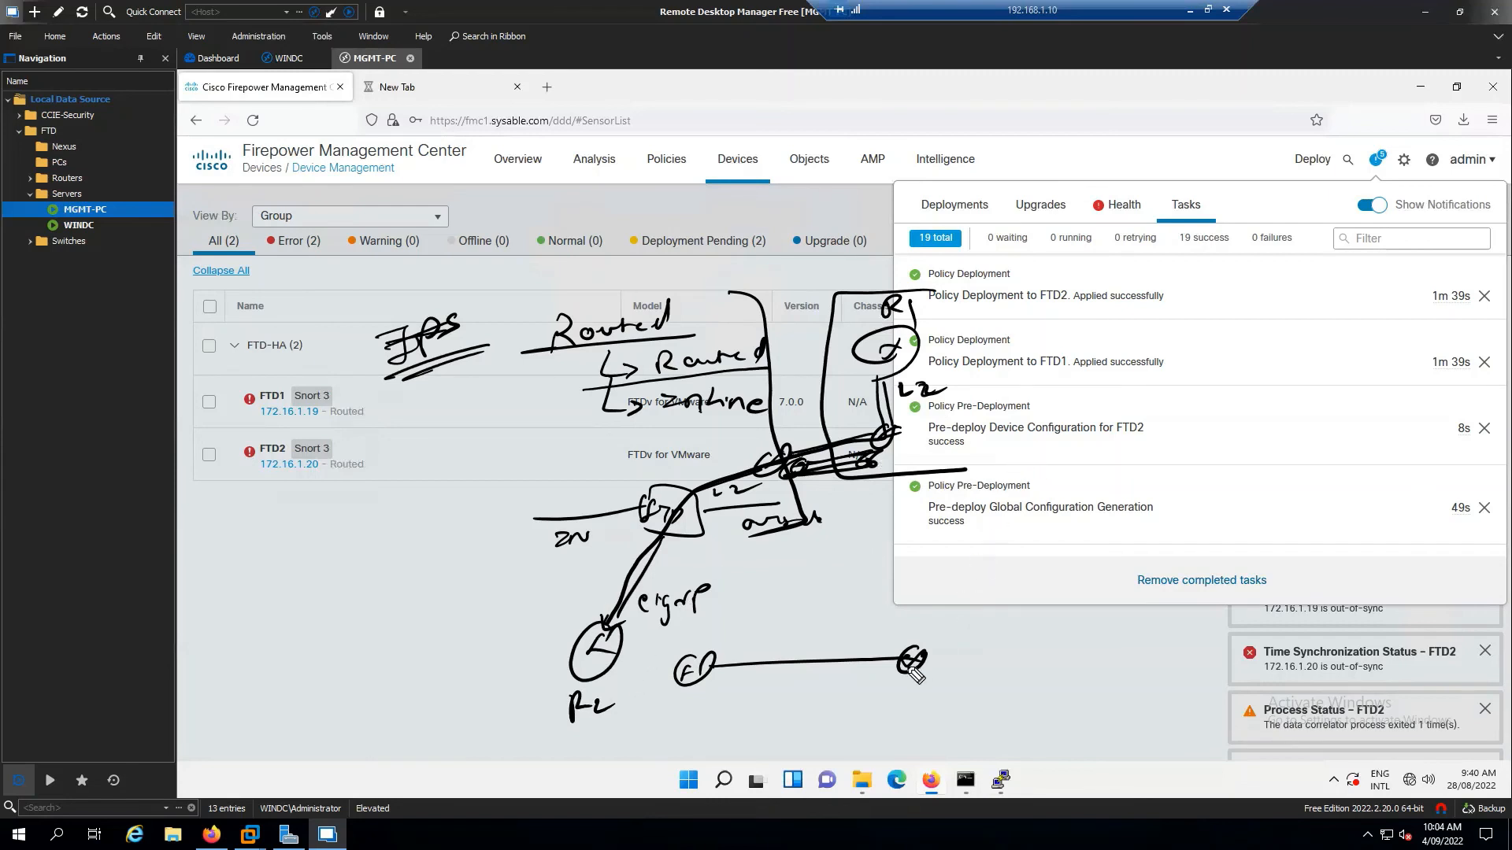
left_click_drag(757, 682, 768, 696)
left_click_drag(774, 687, 791, 695)
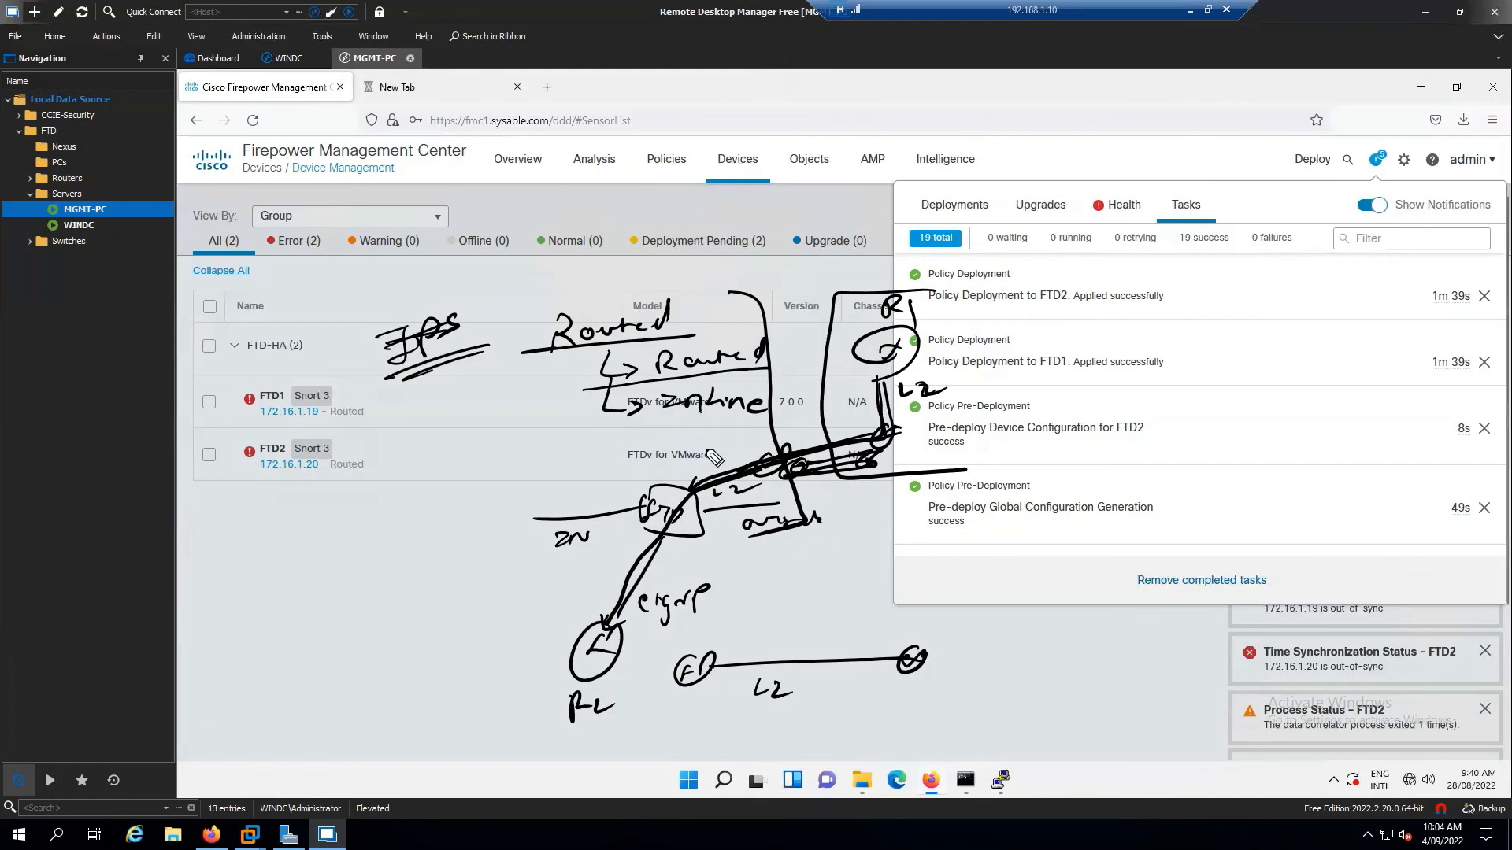
mouse_move(624, 454)
left_mouse_down()
mouse_move(658, 469)
mouse_move(712, 425)
mouse_move(748, 420)
left_mouse_up()
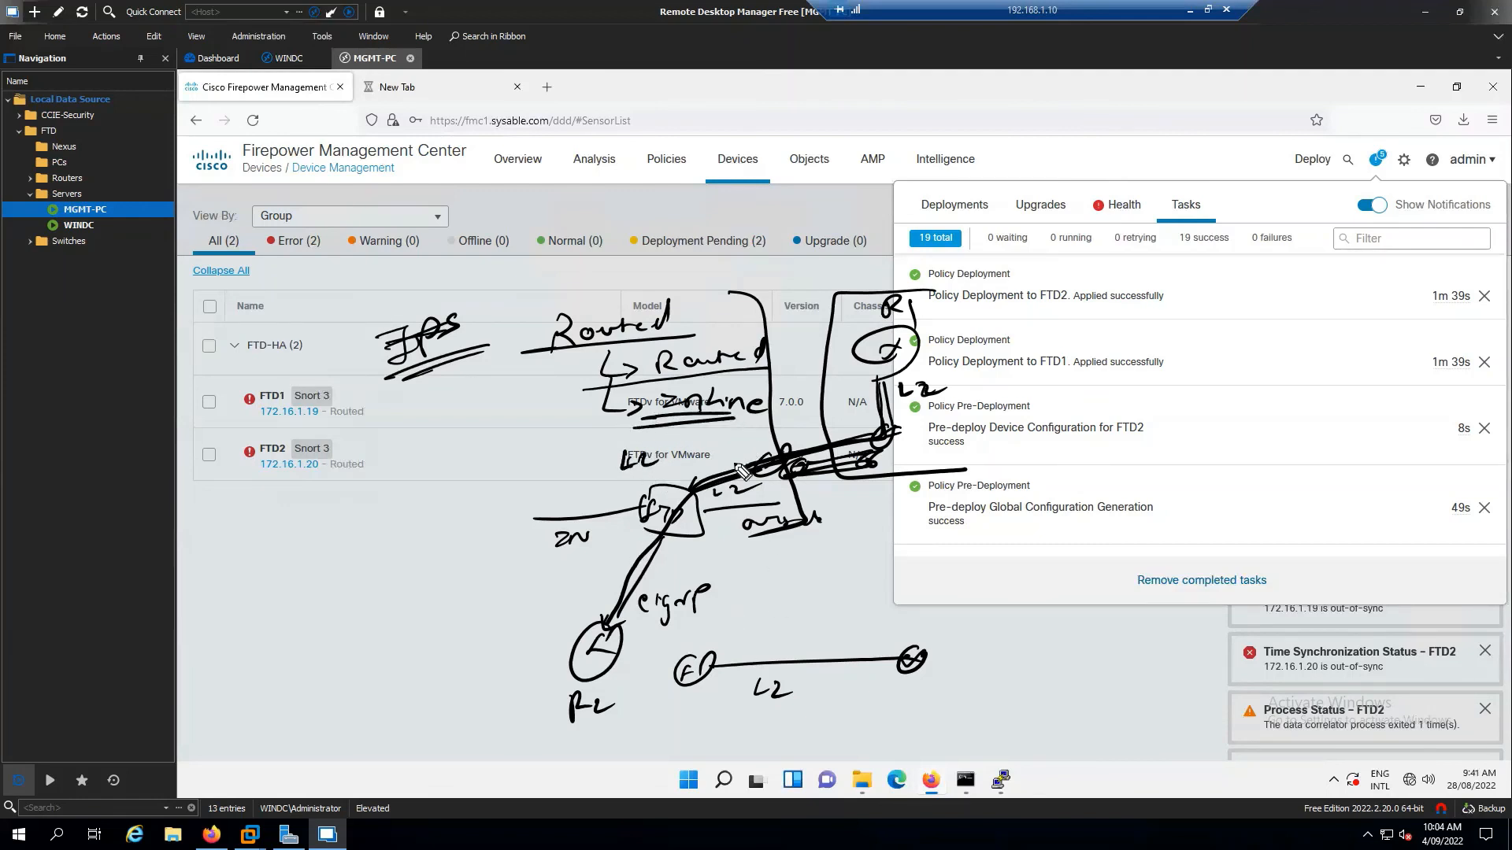
Add an underlined L2 note with a double-headed arrow and box the FP–L2 link
left_click_drag(1109, 383, 1104, 405)
left_click_drag(1117, 394, 1152, 399)
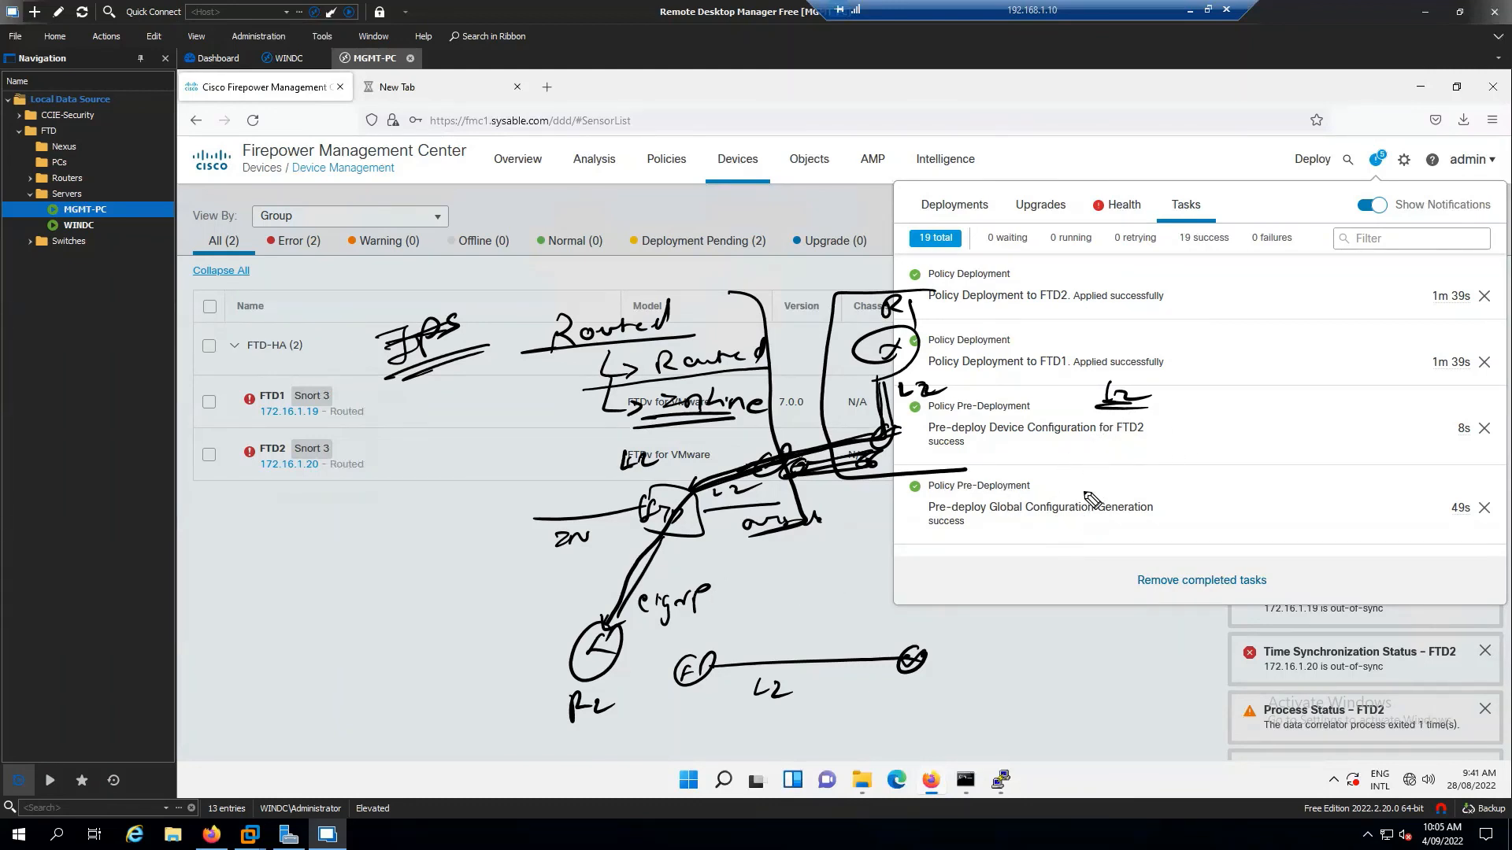
left_click_drag(1099, 451, 1166, 457)
mouse_move(1112, 430)
left_mouse_down()
mouse_move(1094, 446)
mouse_move(1122, 474)
left_mouse_up()
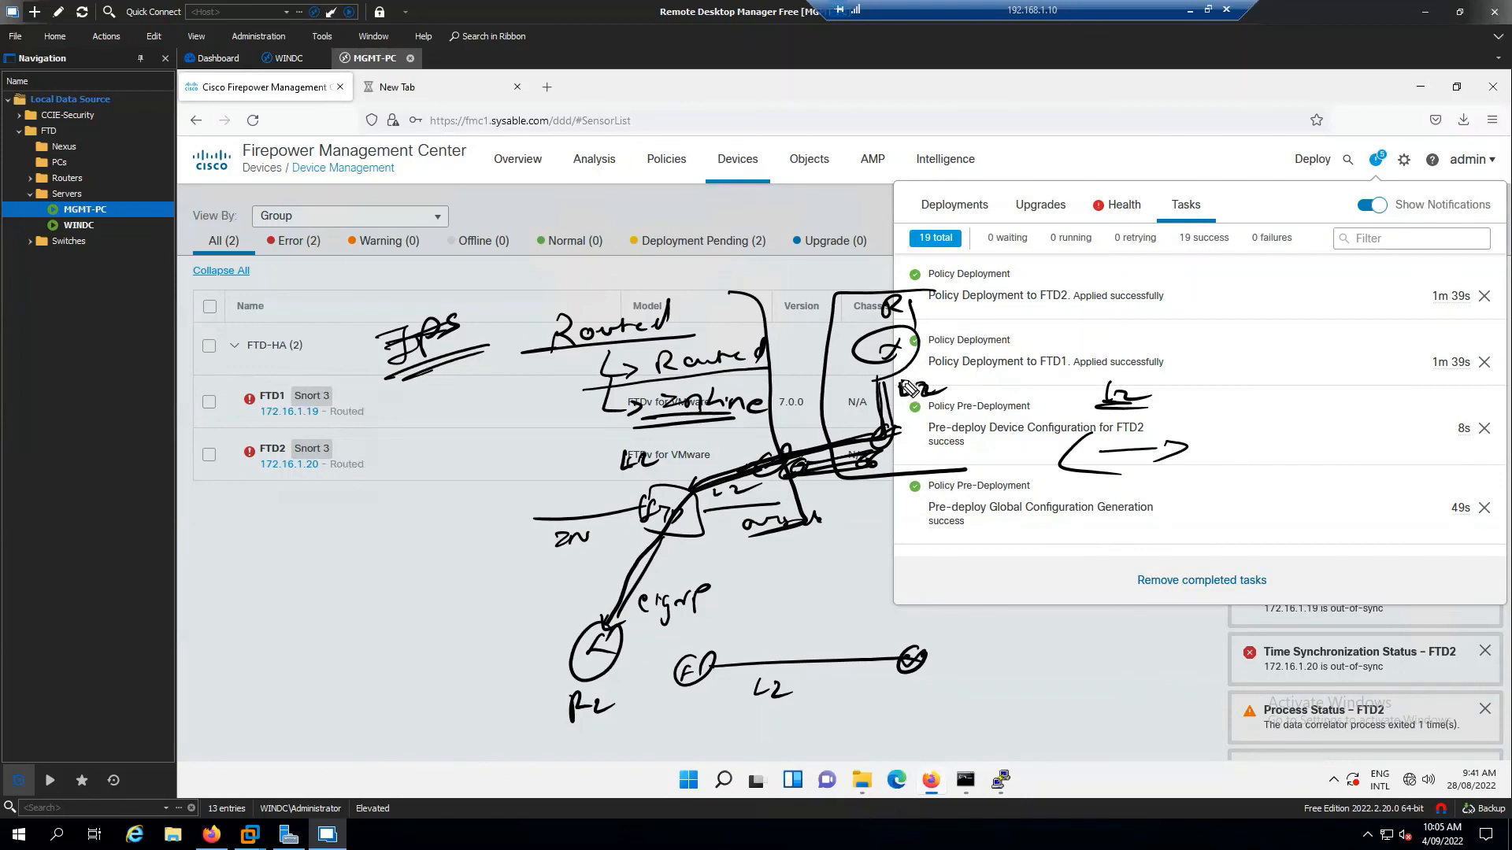
mouse_move(650, 723)
left_mouse_down()
mouse_move(926, 743)
mouse_move(810, 620)
mouse_move(638, 713)
left_mouse_up()
left_click_drag(785, 478, 778, 490)
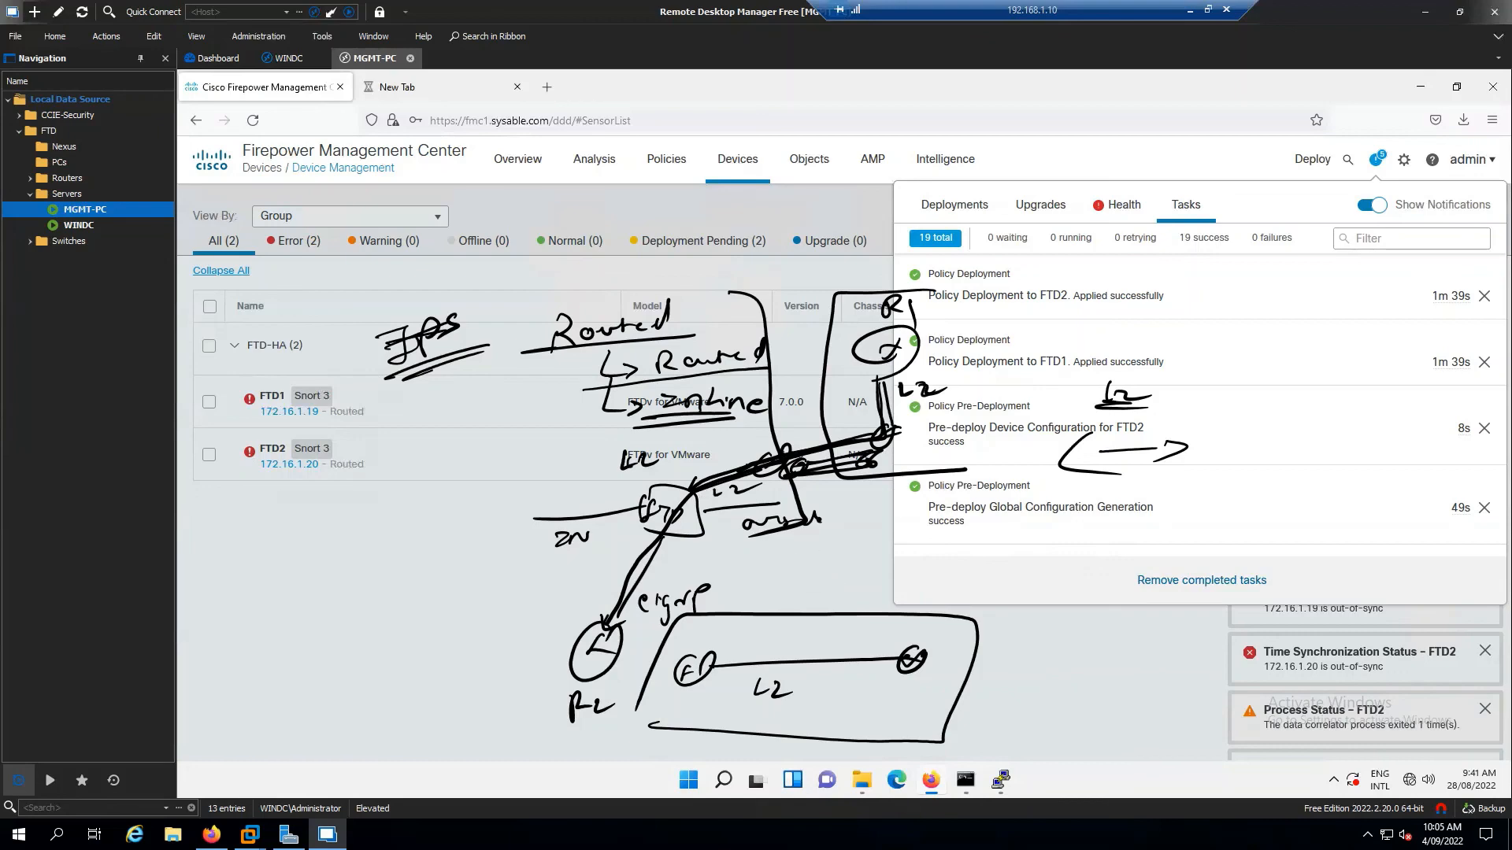
Erase all hand-drawn sketches, close the tasks list, and dismiss all notifications
key("Escape")
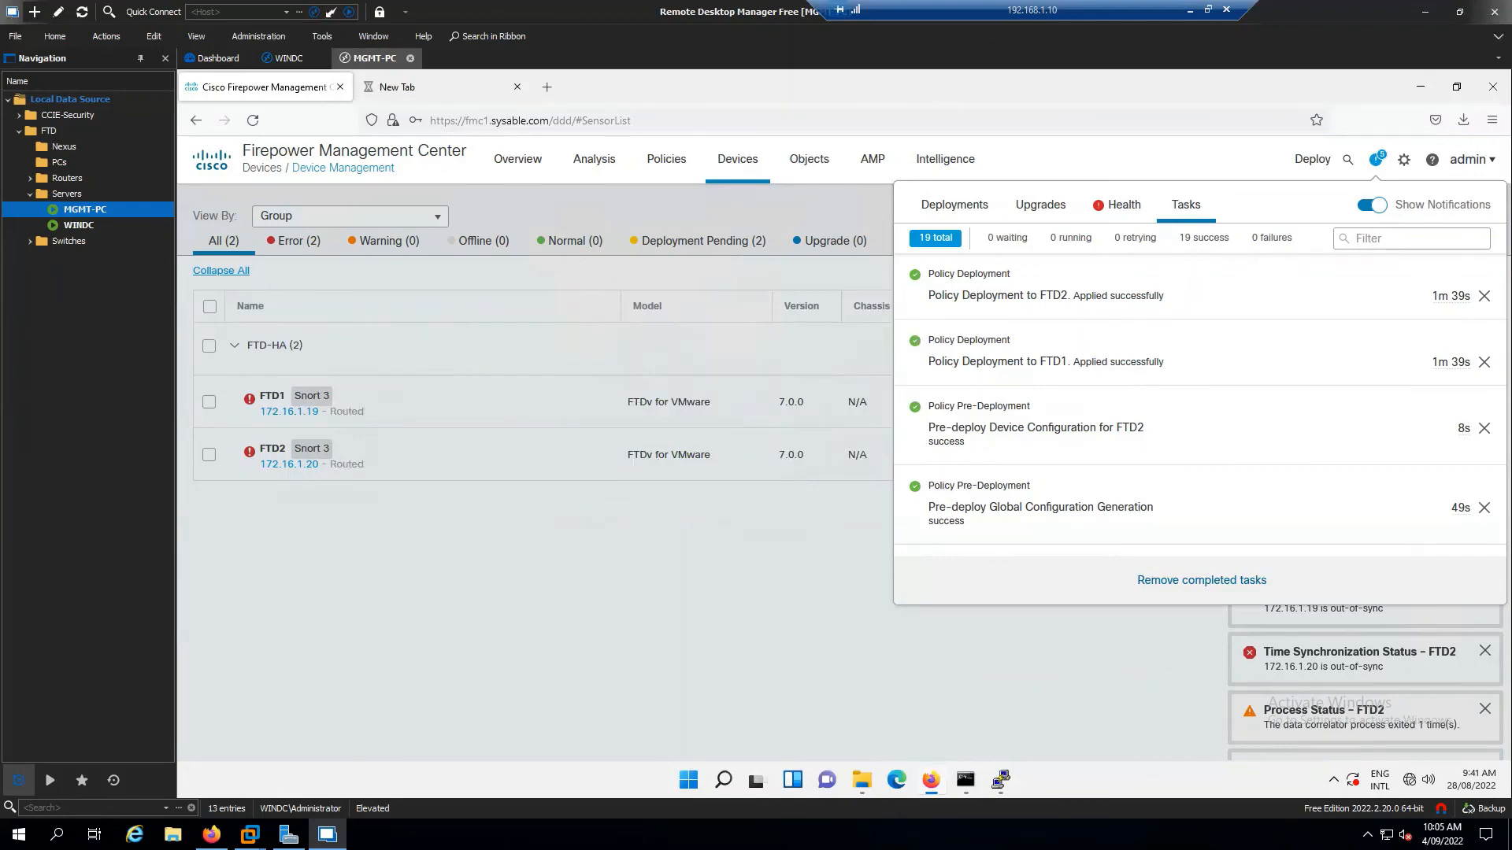
left_click(676, 621)
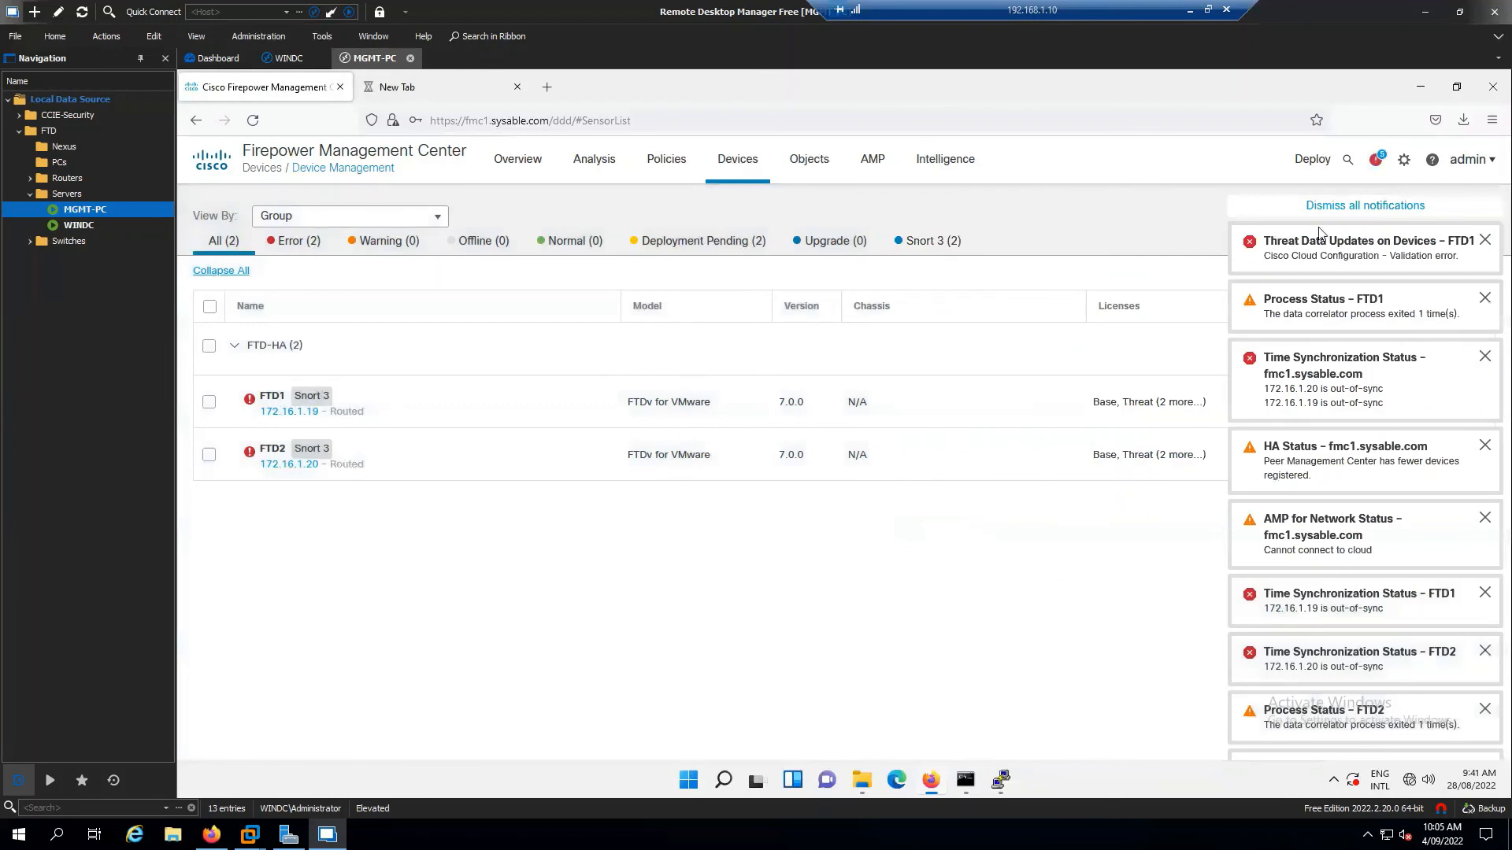
left_click(1375, 219)
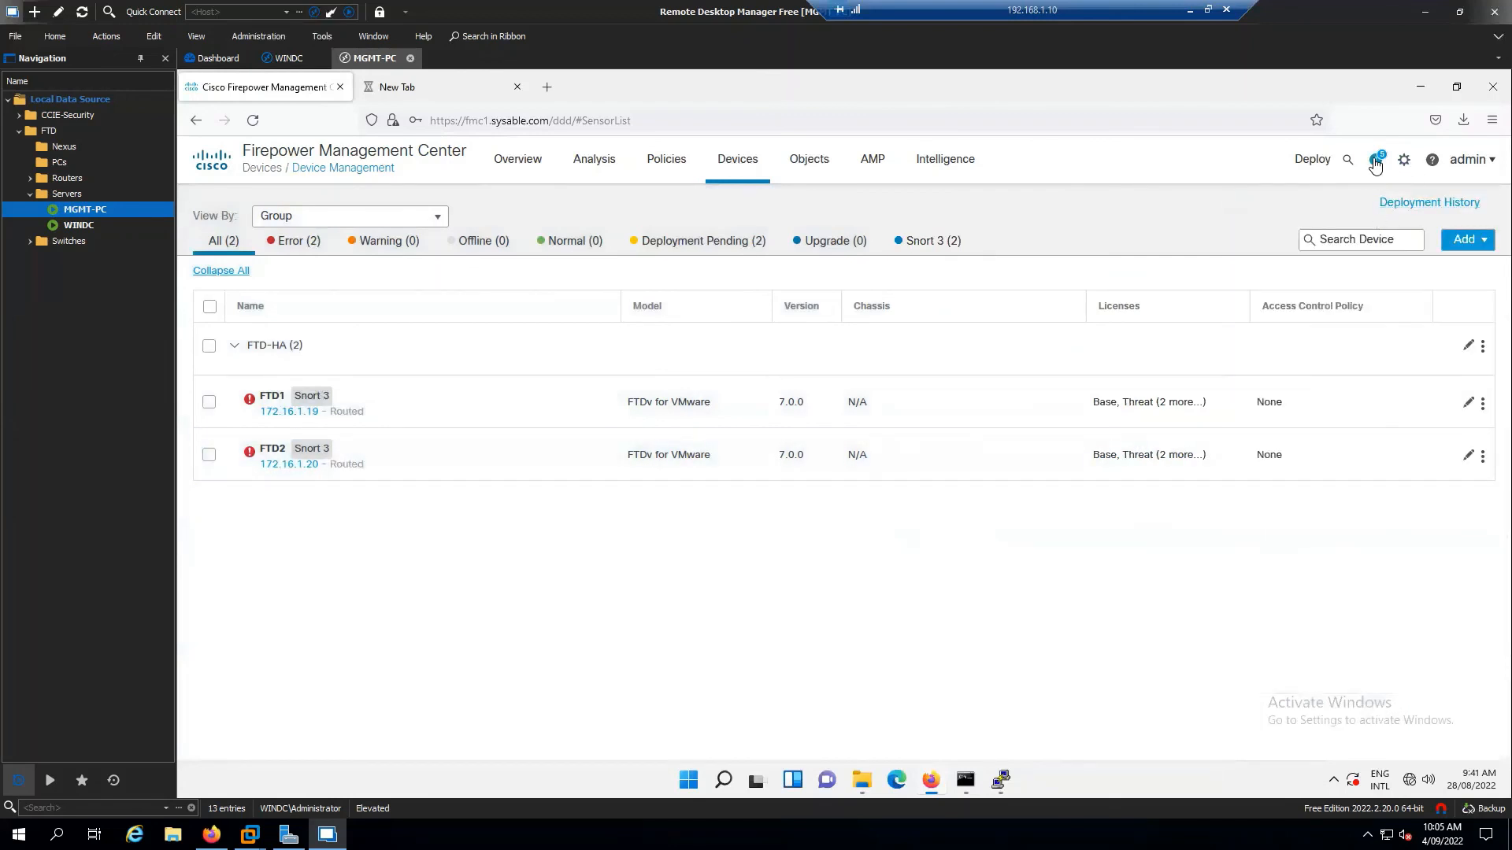
Review the task notifications, highlighting the FTD2 and FTD1 deployment results, then close them
left_click(1375, 163)
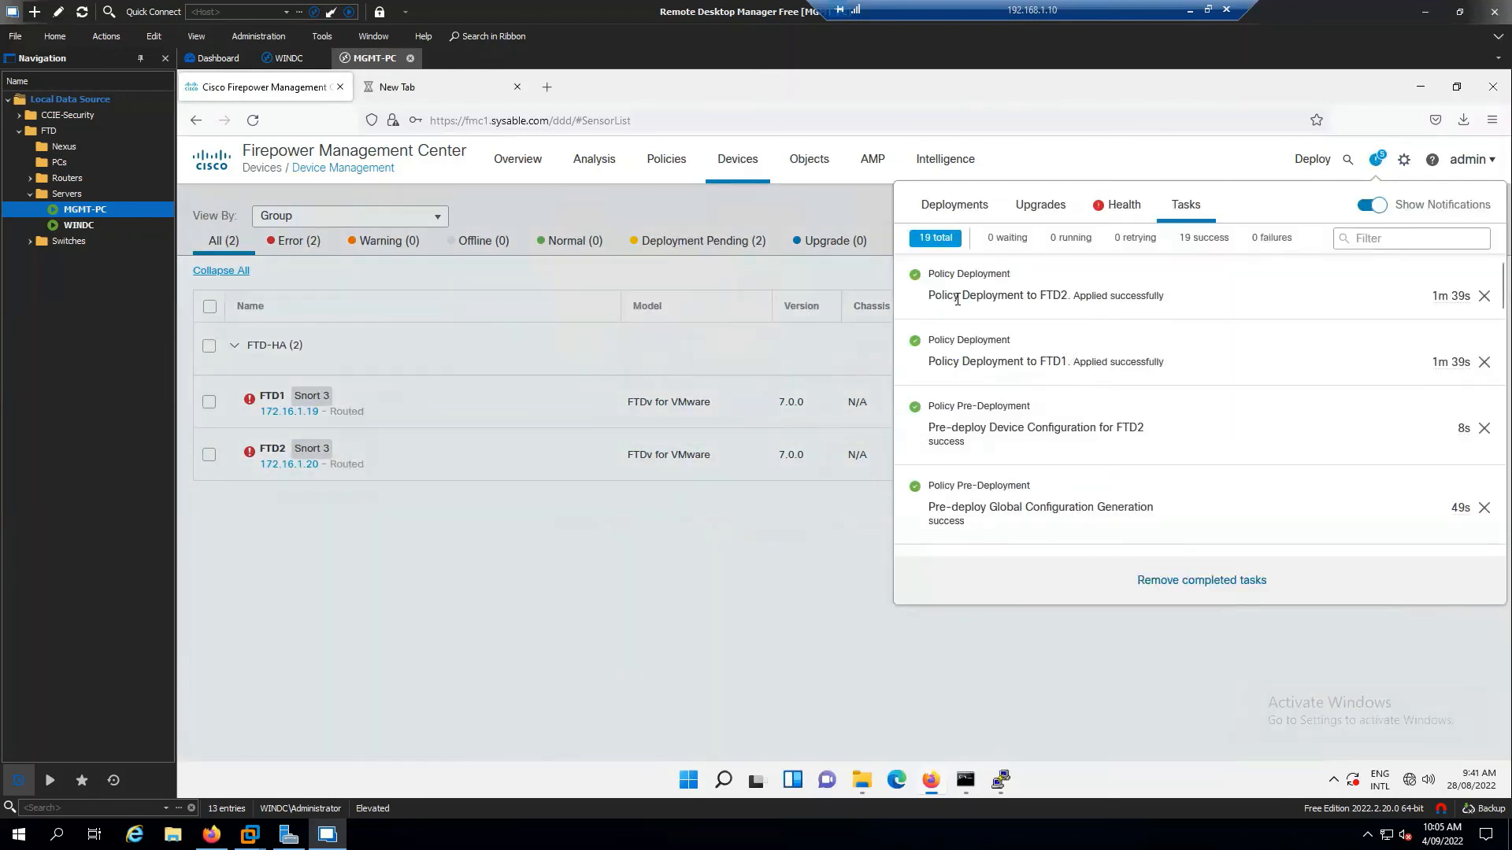
left_click_drag(937, 296, 1068, 297)
left_click_drag(935, 362, 994, 362)
scroll(1076, 446, "down", 3)
scroll(1078, 446, "down", 2)
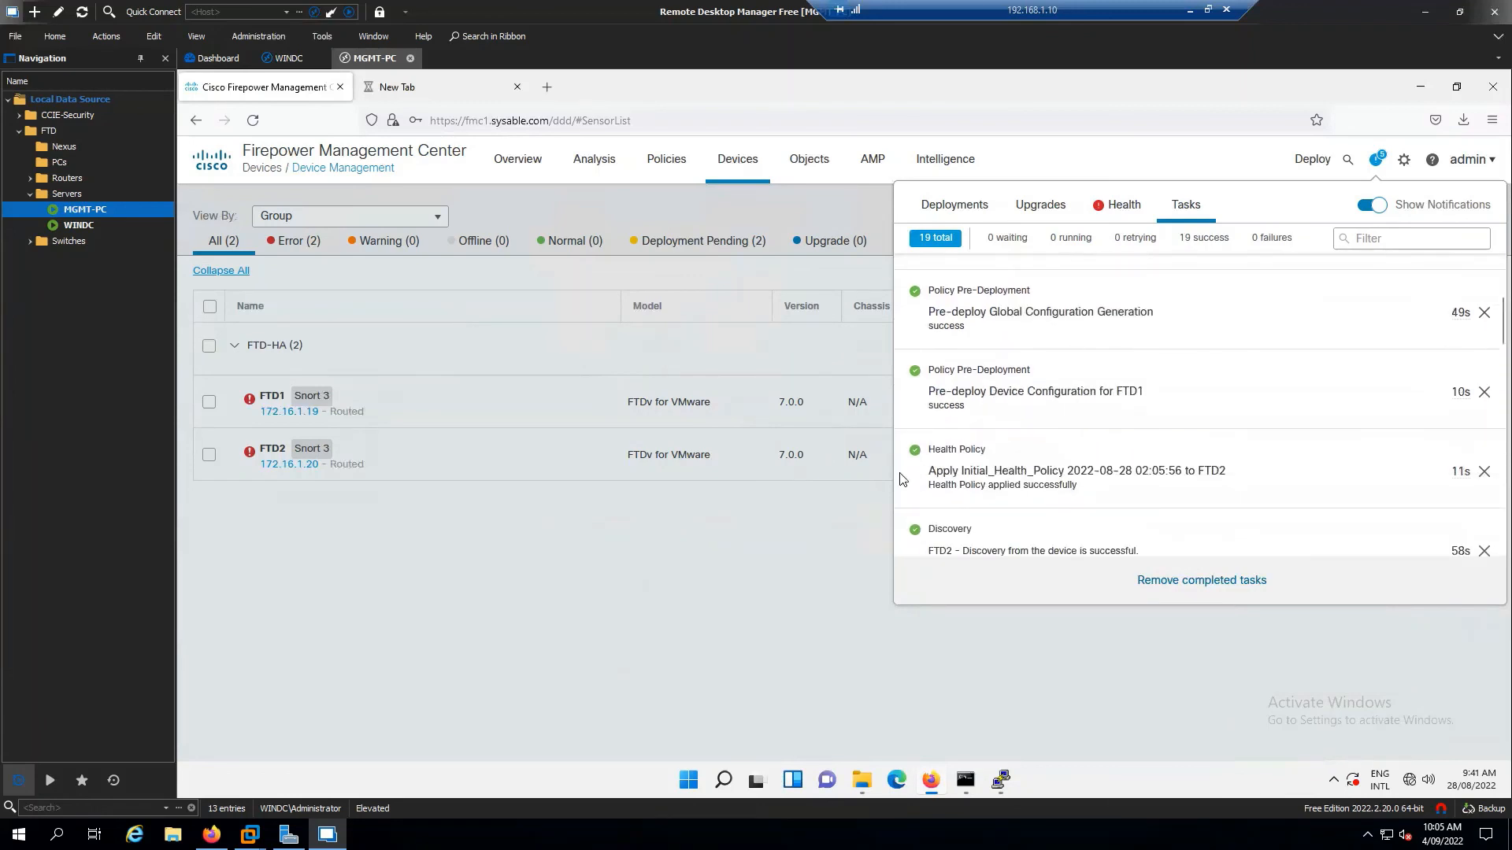
left_click(549, 584)
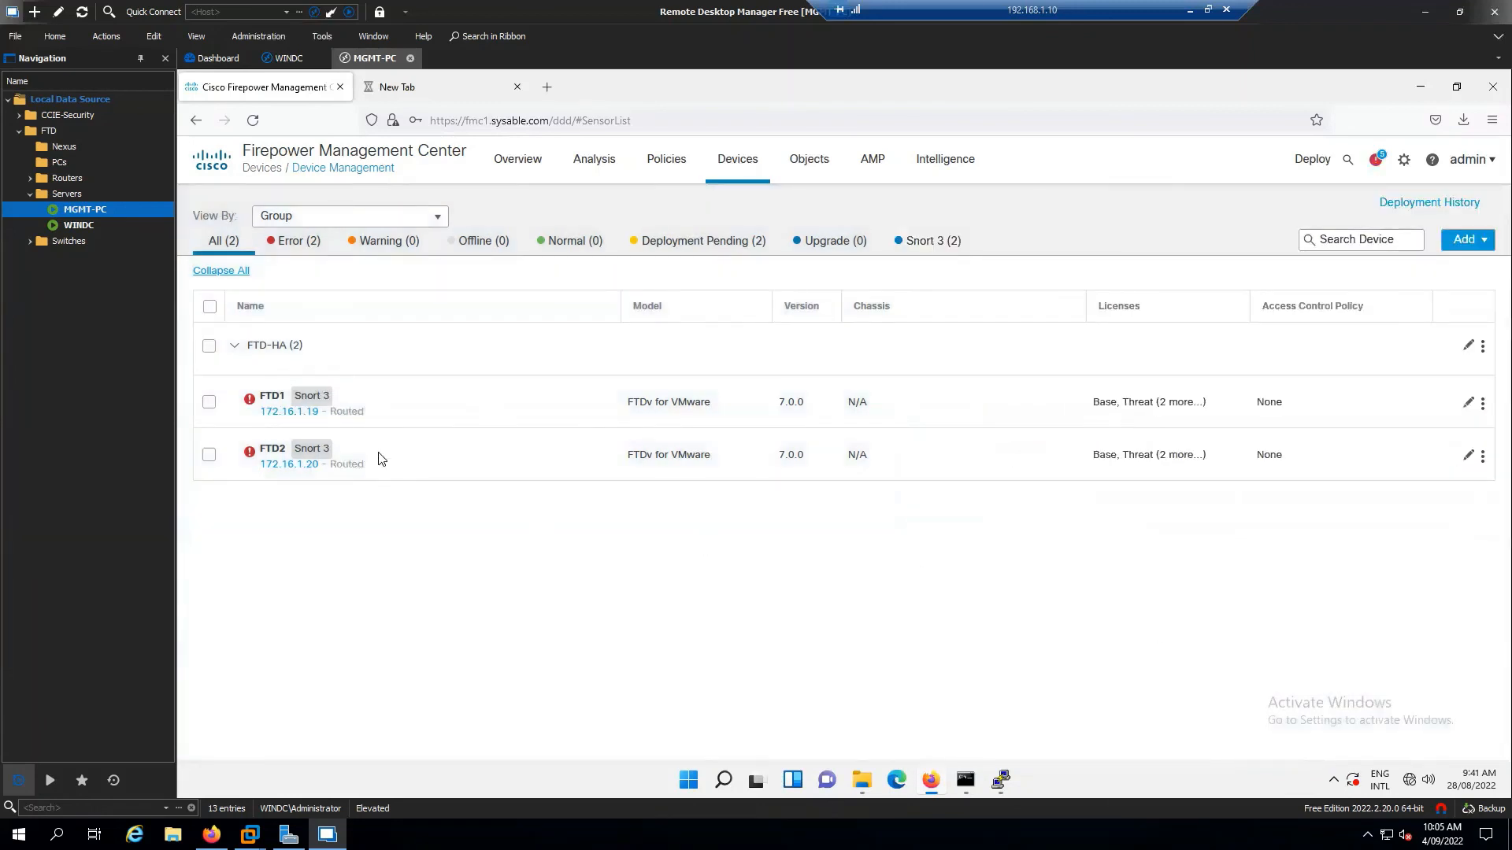
Check FTD1's health summary, then view the health alerts in the notifications
left_click(248, 403)
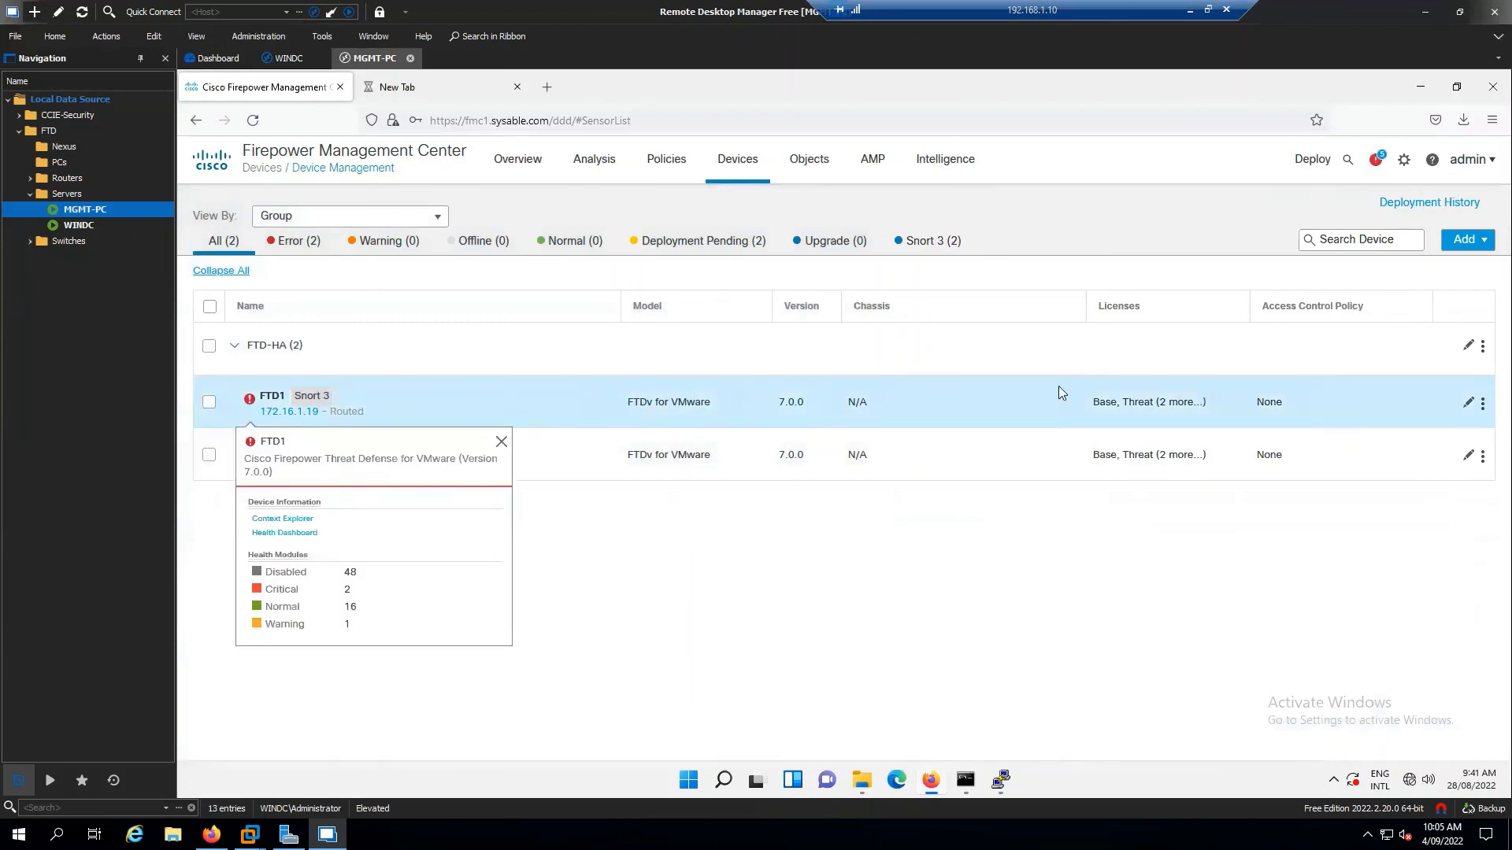
left_click(1375, 161)
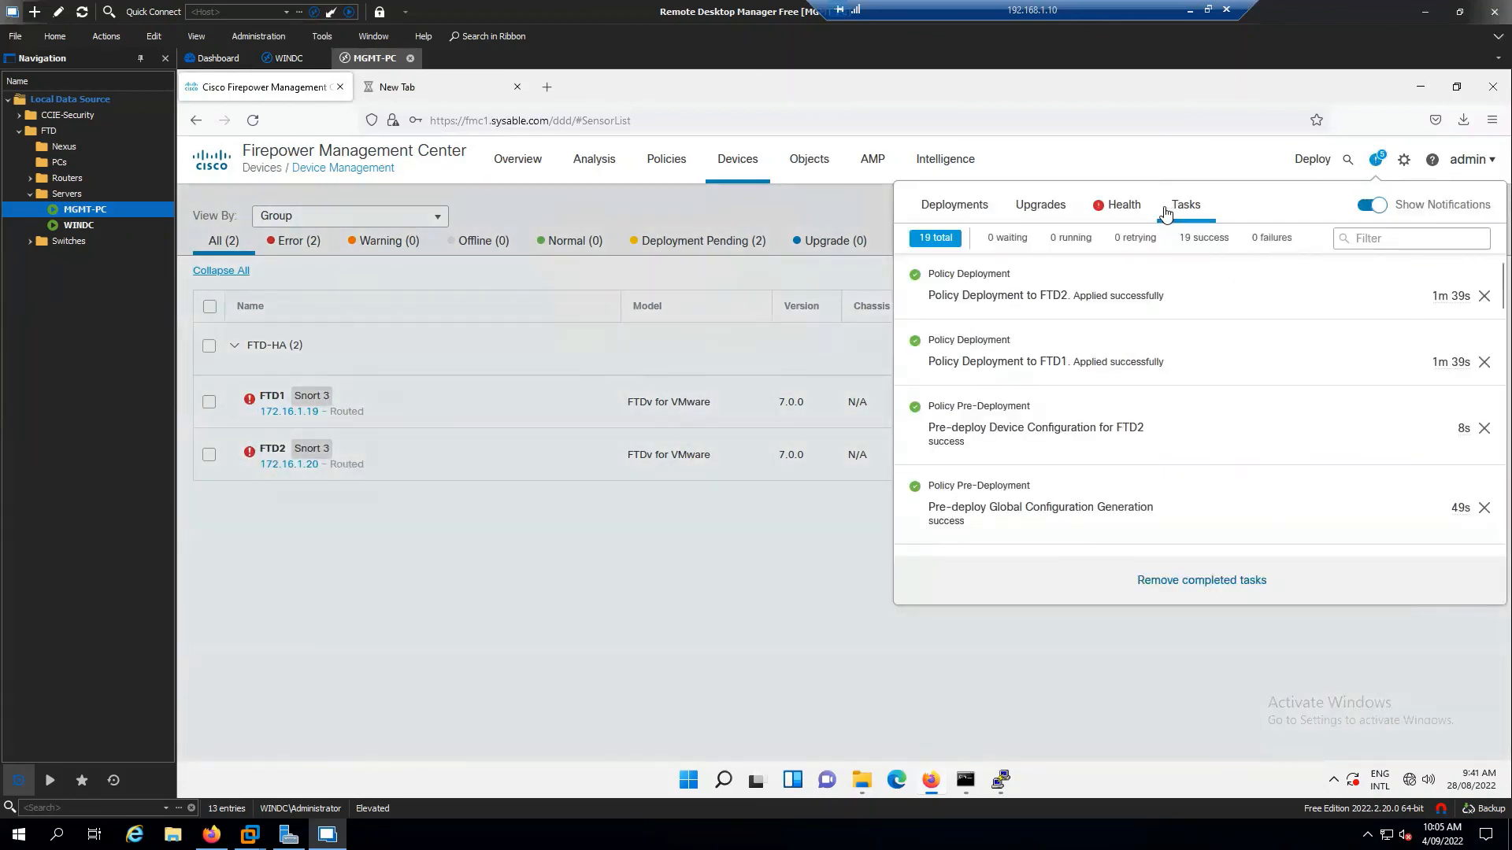
left_click(1128, 211)
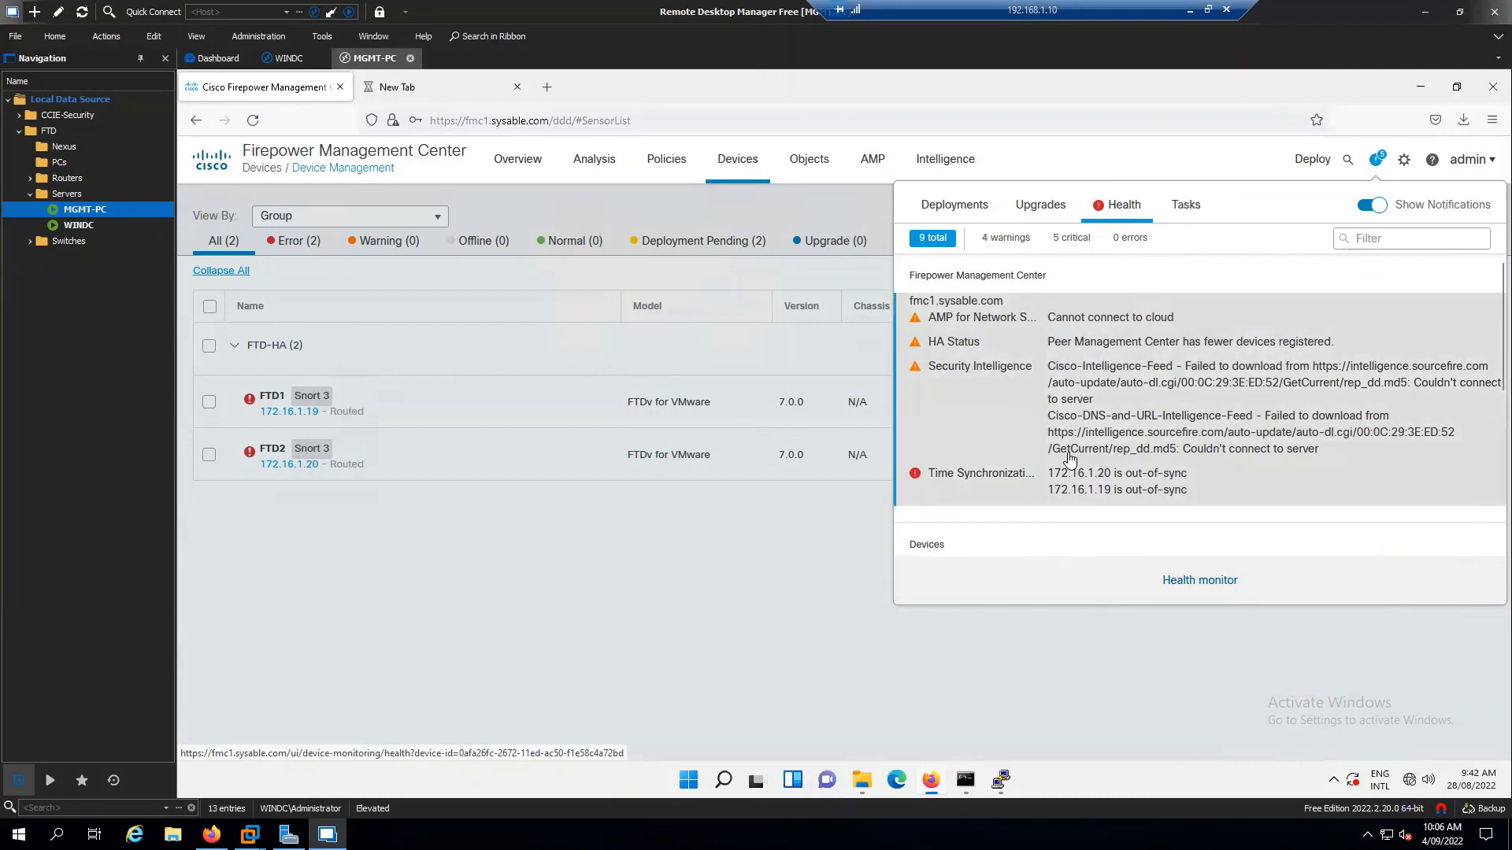
Scroll through the completed tasks, then close the notifications to show the device list
left_click(1188, 206)
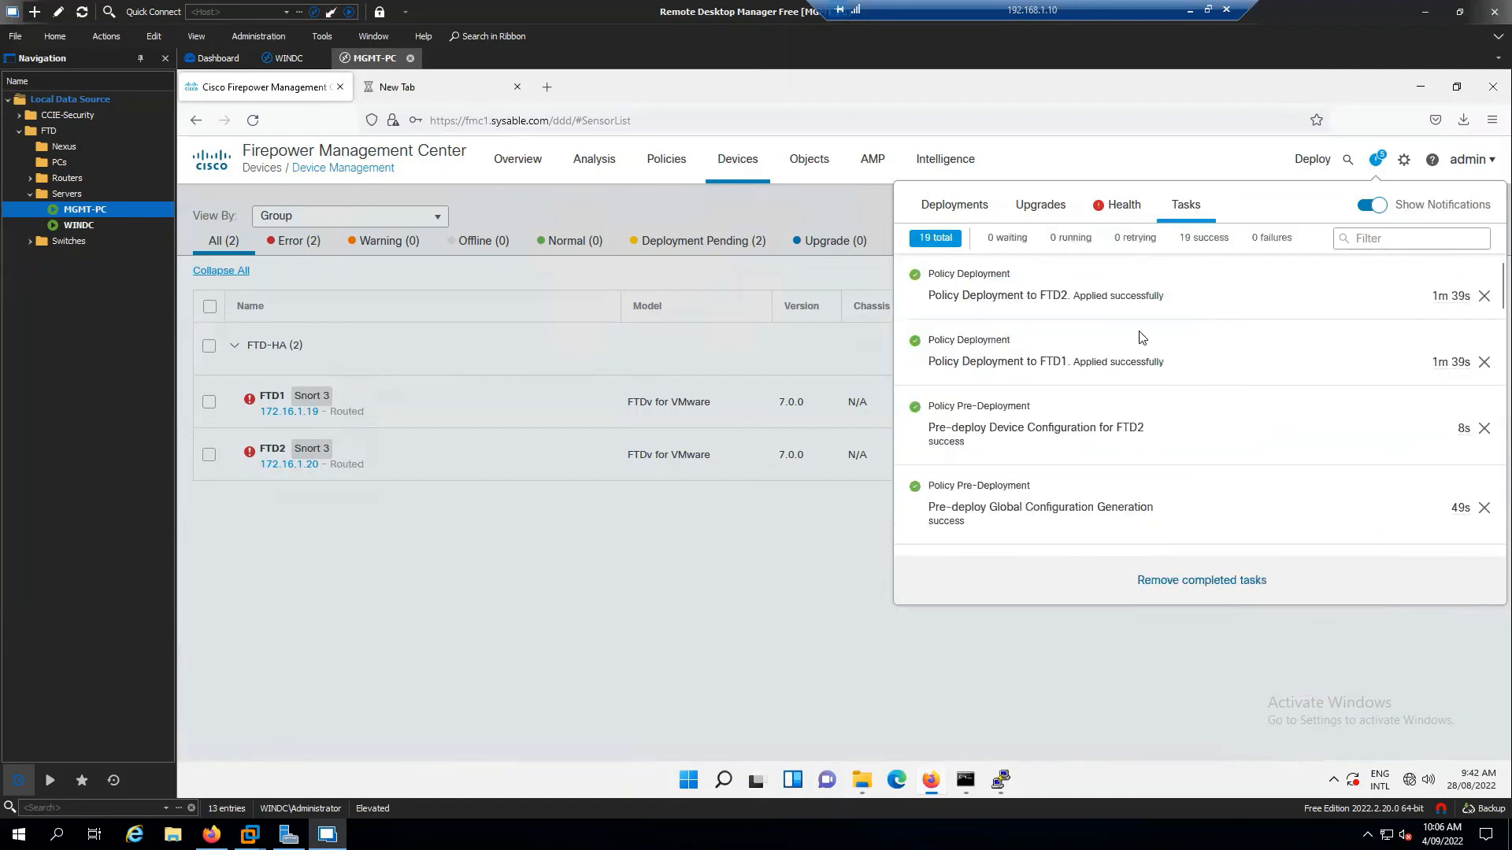
scroll(1130, 357, "down", 6)
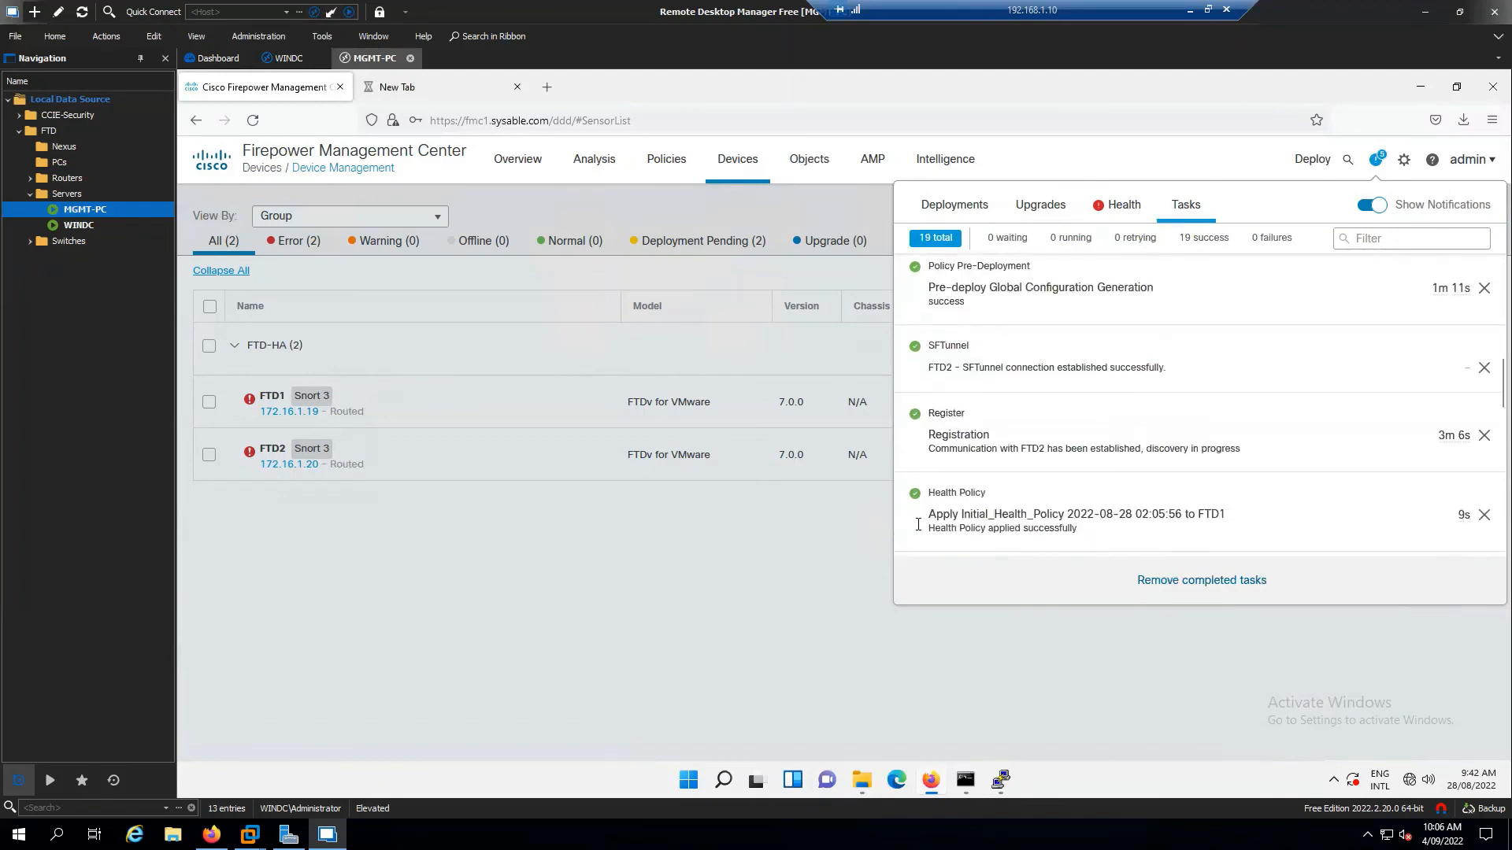
left_click(760, 576)
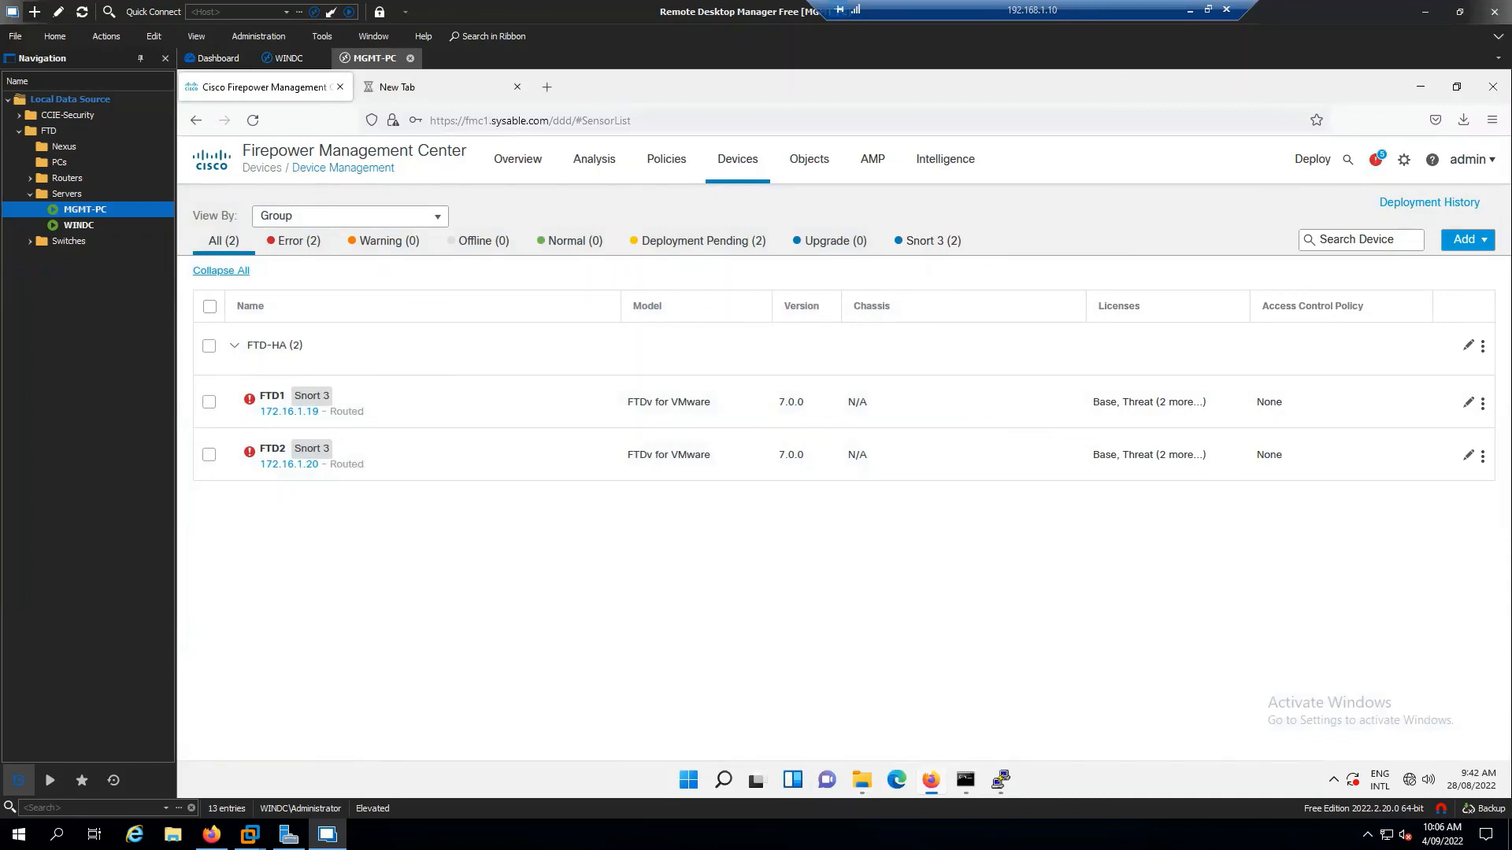
Recheck the health alerts and tasks list, then close the notifications again
left_click(1374, 161)
left_click(1101, 215)
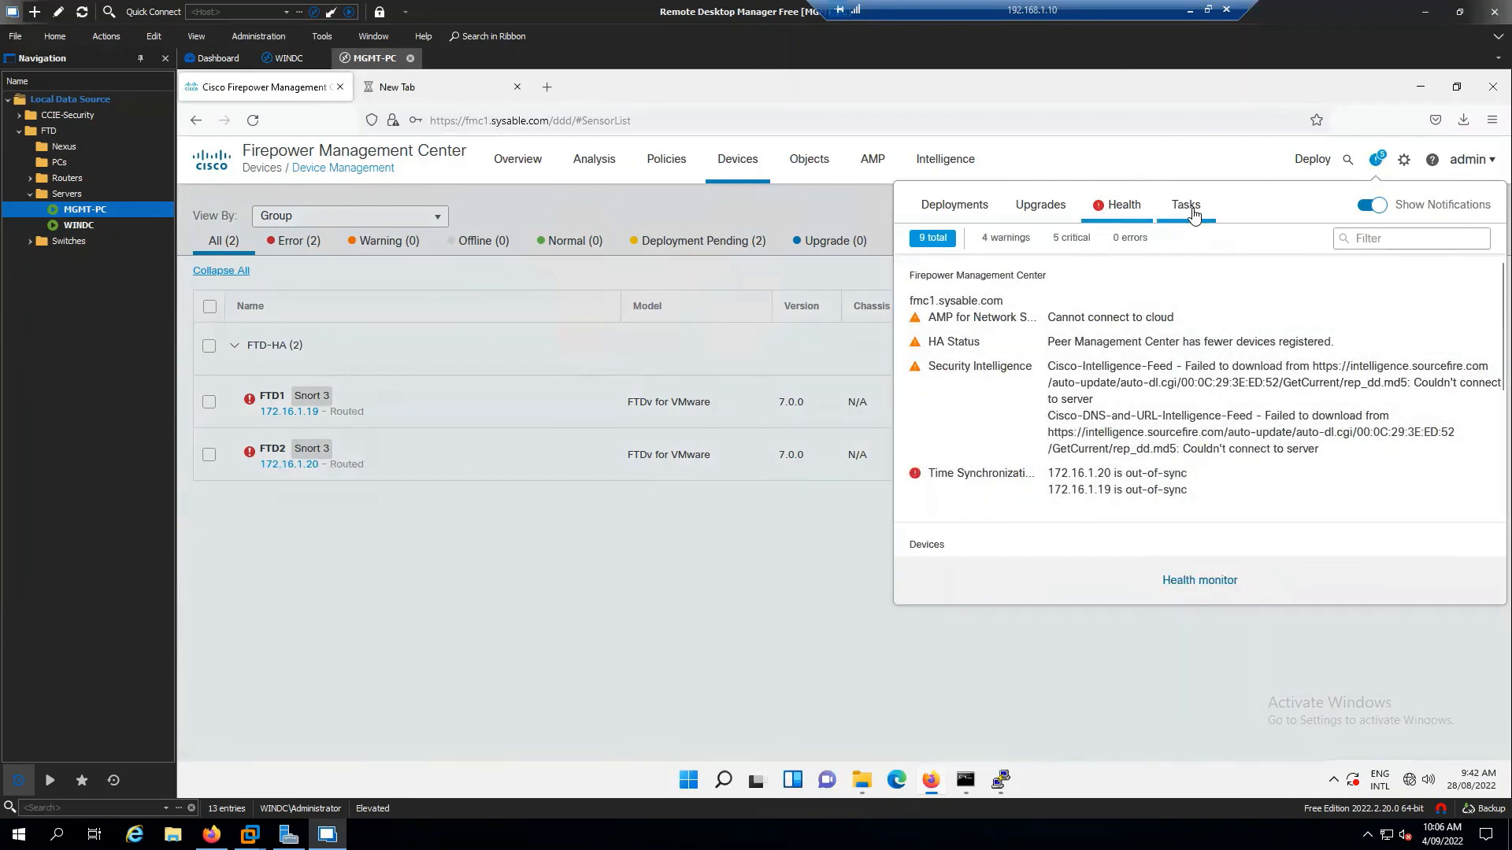
left_click(1189, 209)
left_click(976, 652)
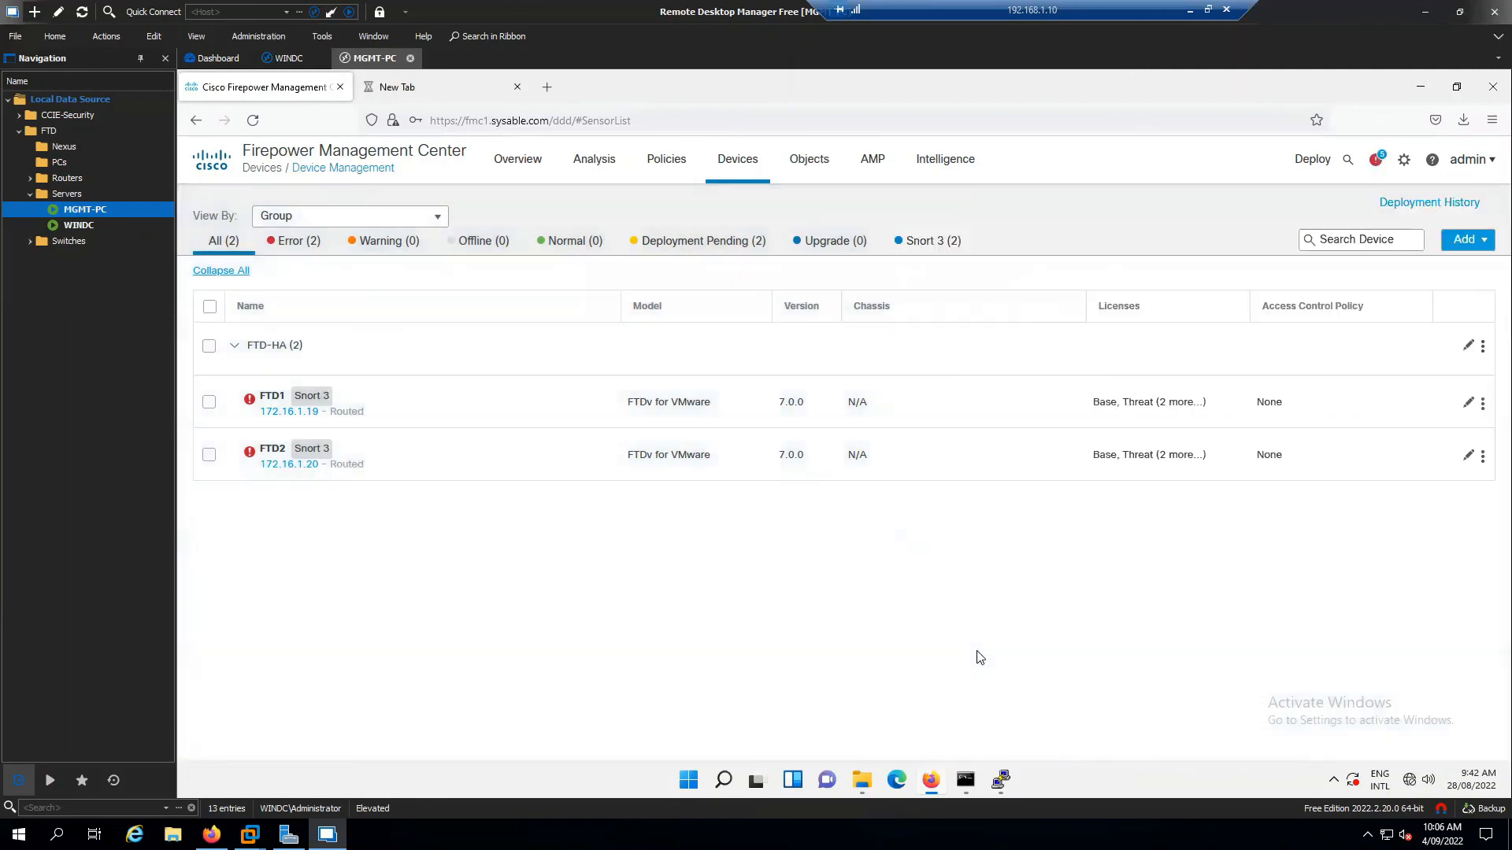